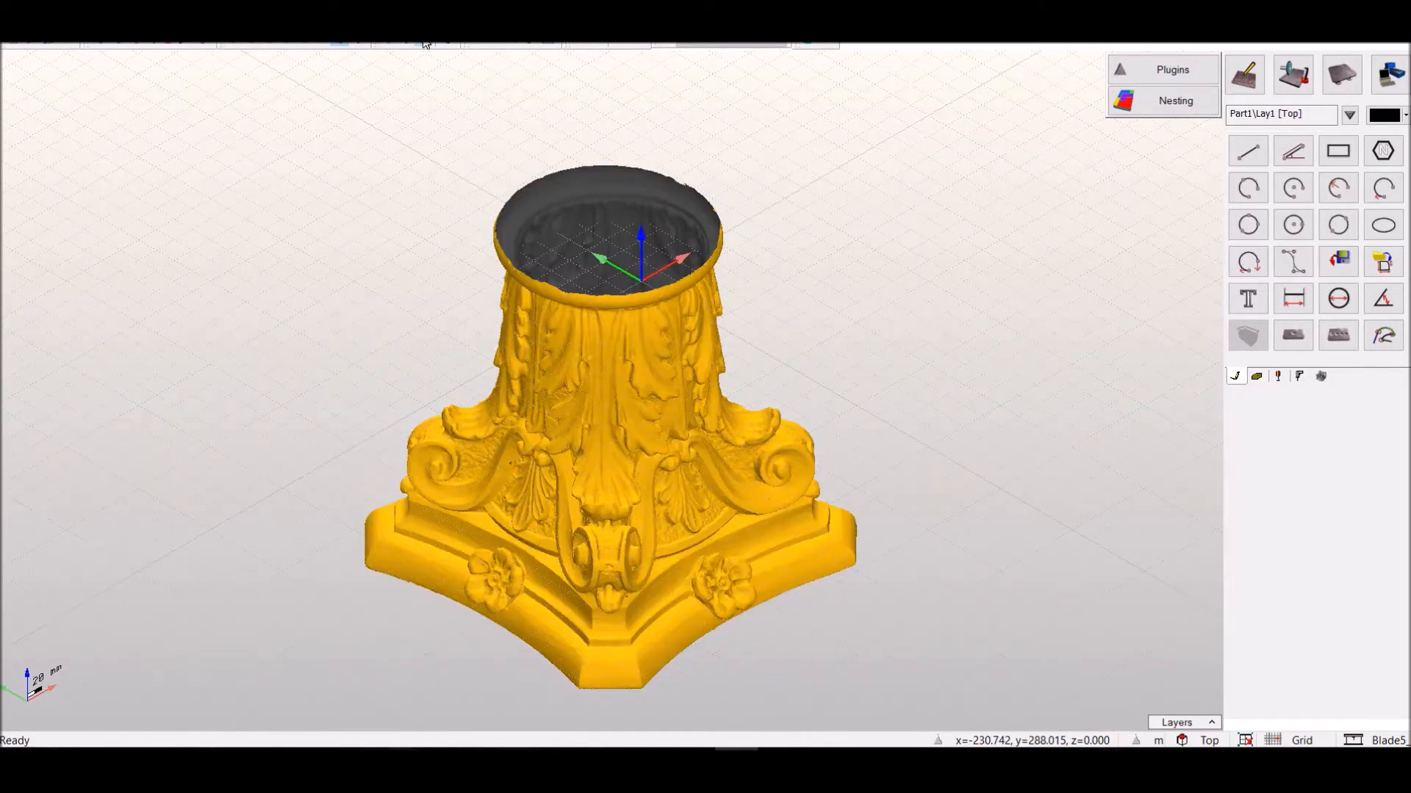
Display the column capital model as a wireframe in the top view
{"action": "scroll", "coordinate": [720, 491], "scroll_direction": "down", "scroll_amount": 2}
{"action": "scroll", "coordinate": [720, 491], "scroll_direction": "up", "scroll_amount": 3}
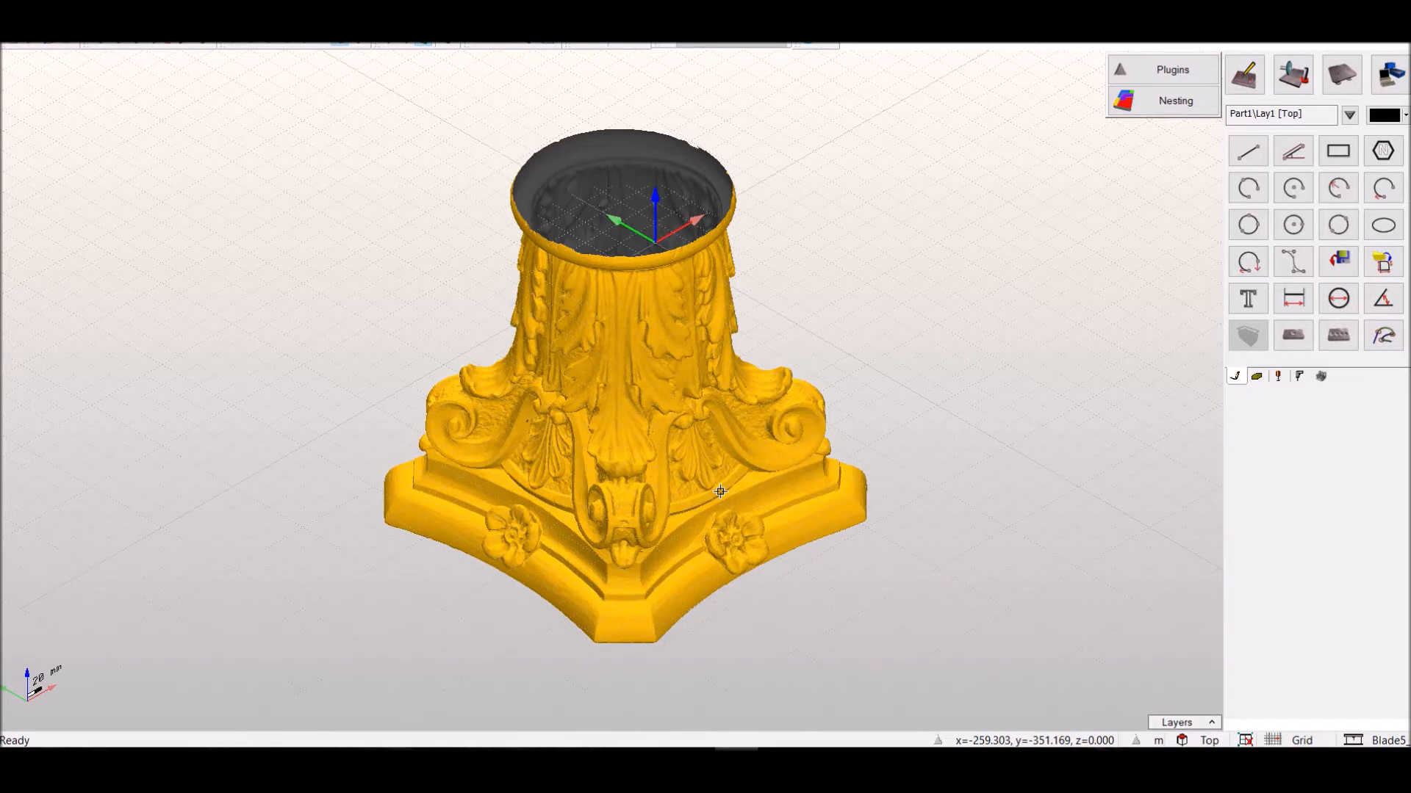
{"action": "left_click", "coordinate": [232, 45]}
{"action": "left_click", "coordinate": [344, 44]}
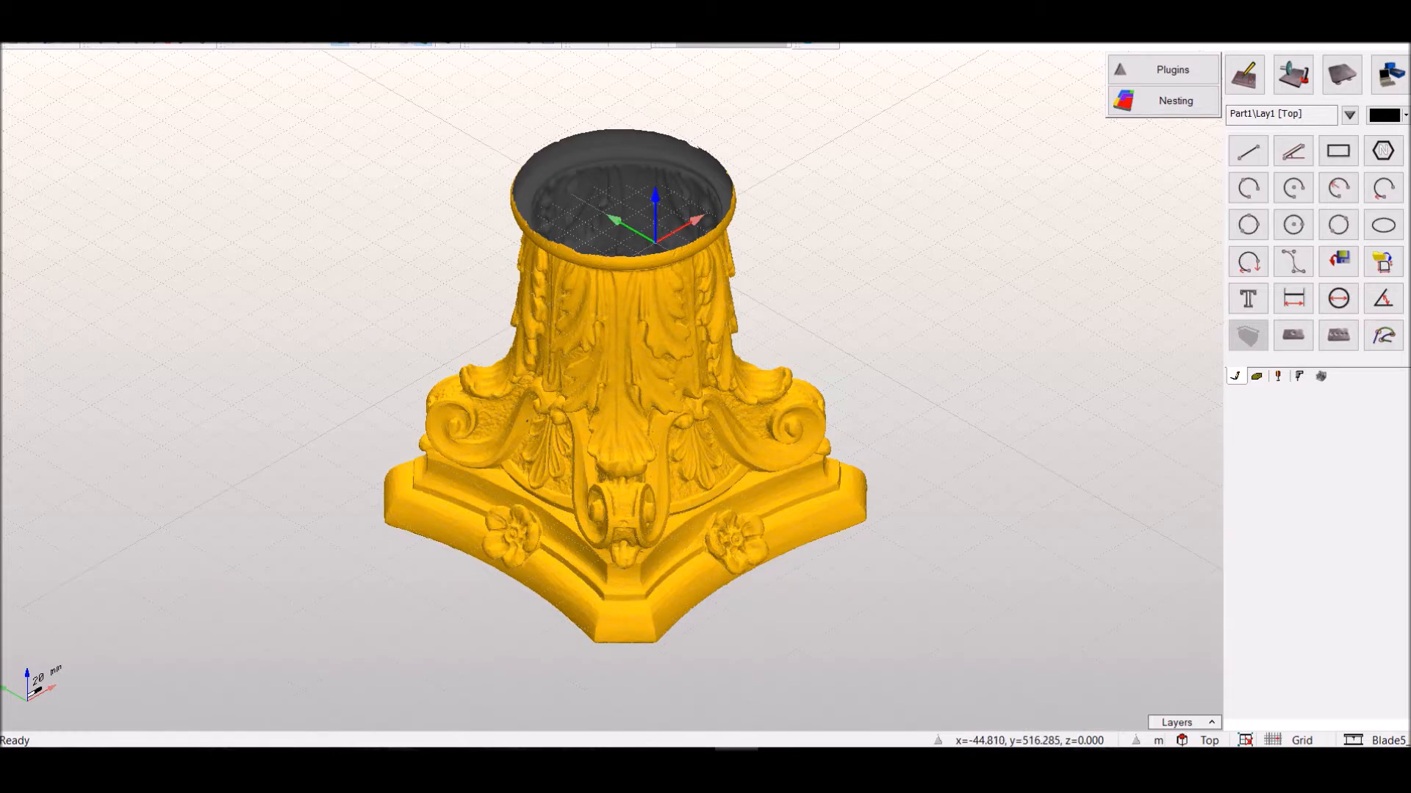
{"action": "left_click", "coordinate": [393, 46]}
{"action": "left_click", "coordinate": [246, 45]}
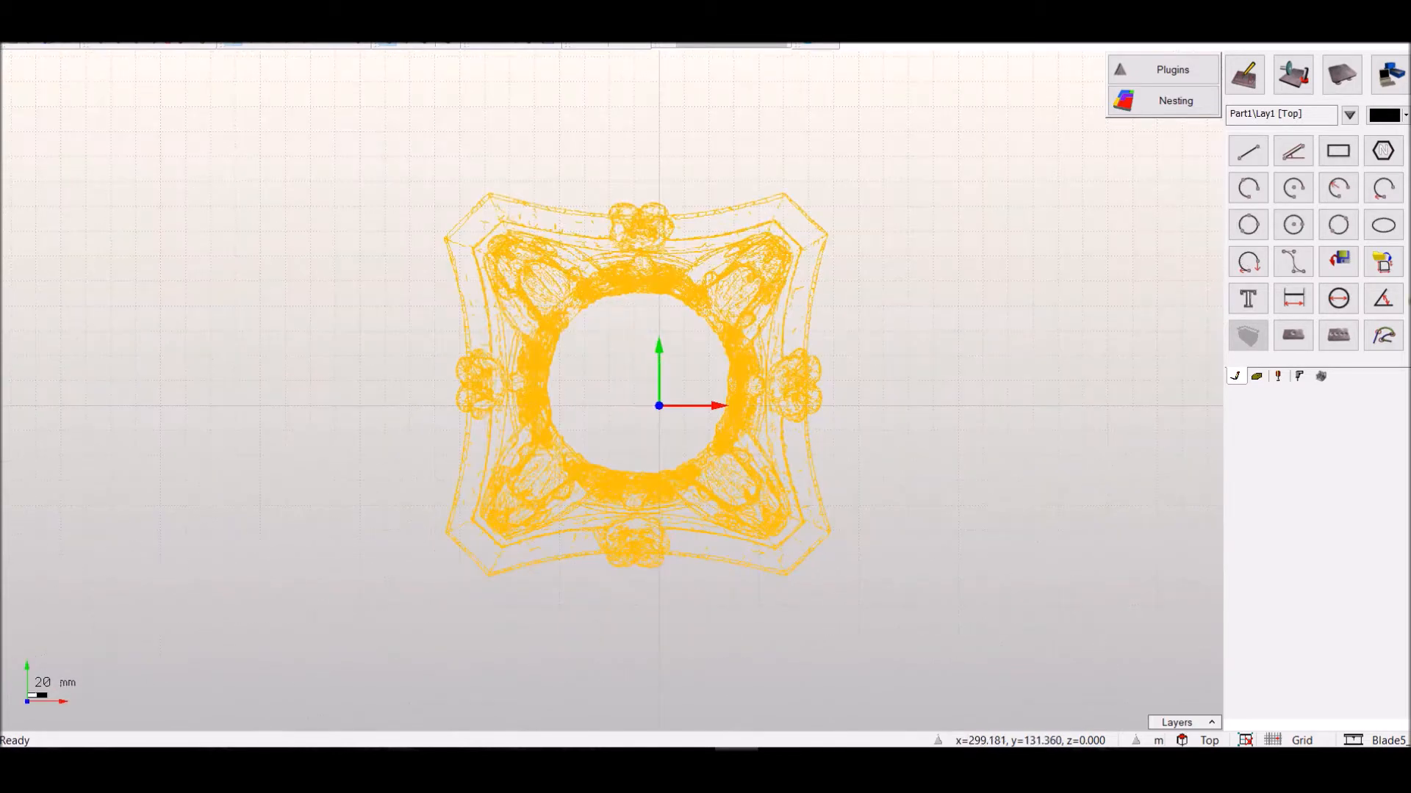
Draw a circle centred at -25,25,0 with a freely placed radius of about 136 mm around the capital's opening
{"action": "left_click", "coordinate": [1294, 227]}
{"action": "scroll", "coordinate": [681, 381], "scroll_direction": "up", "scroll_amount": 2}
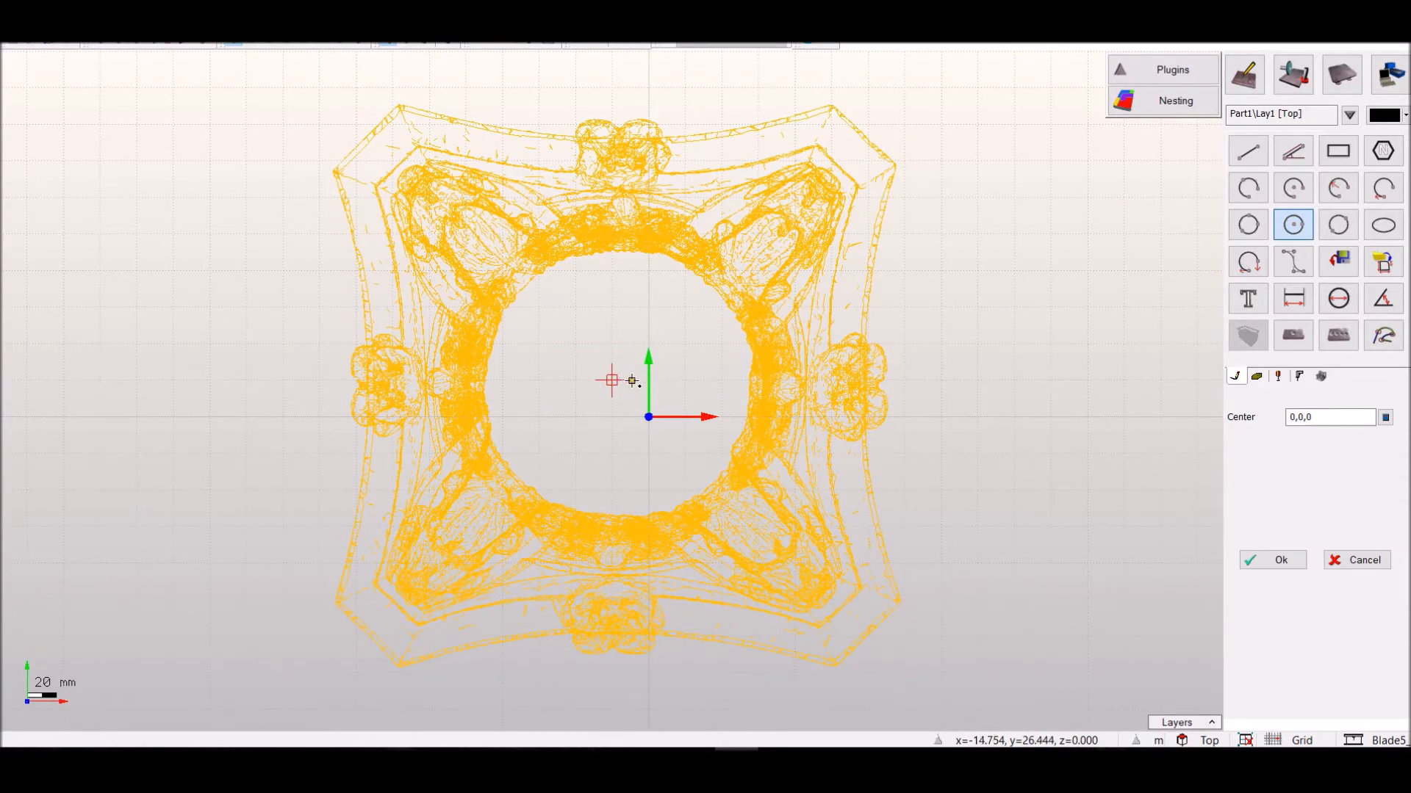
{"action": "scroll", "coordinate": [632, 381], "scroll_direction": "up", "scroll_amount": 5}
{"action": "scroll", "coordinate": [614, 377], "scroll_direction": "down", "scroll_amount": 4}
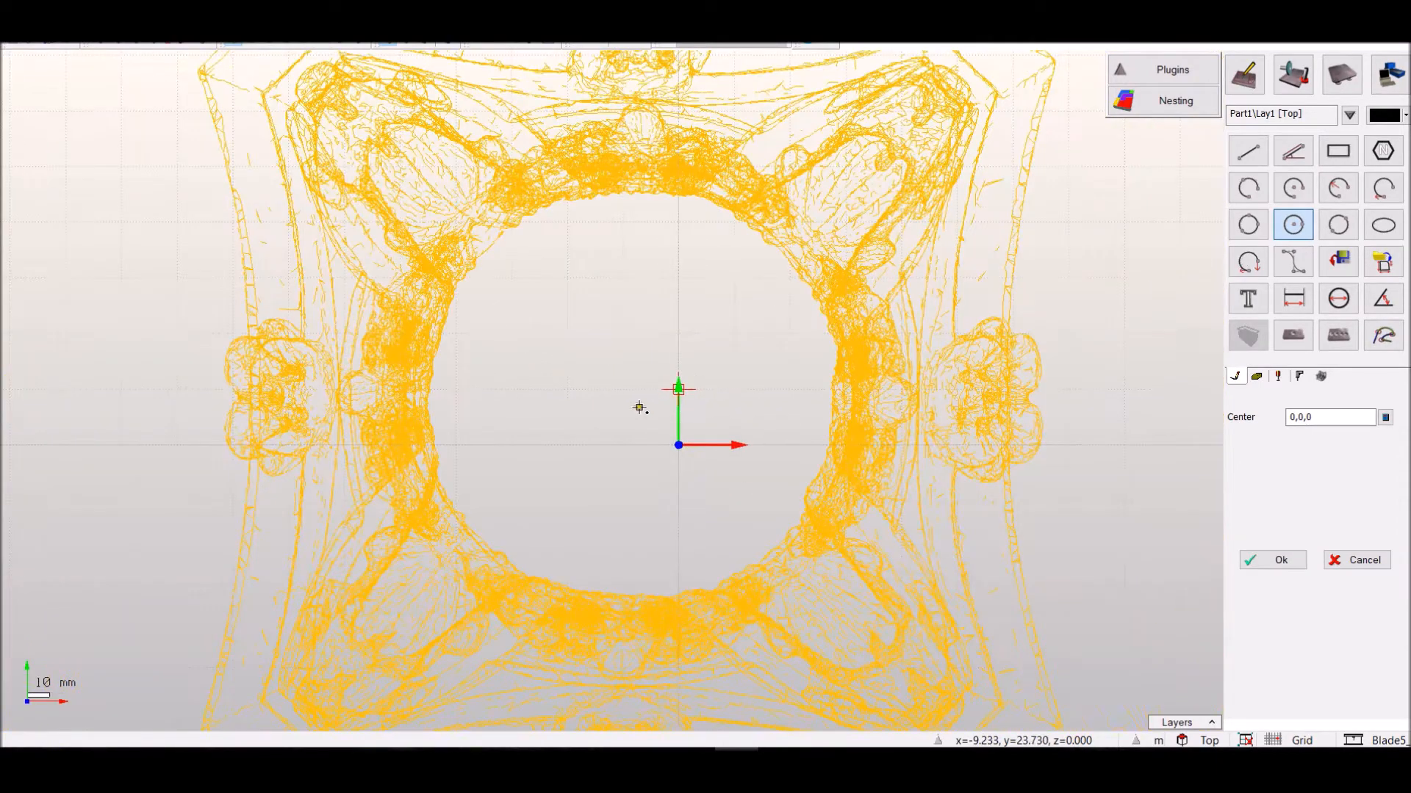
{"action": "left_click", "coordinate": [622, 390]}
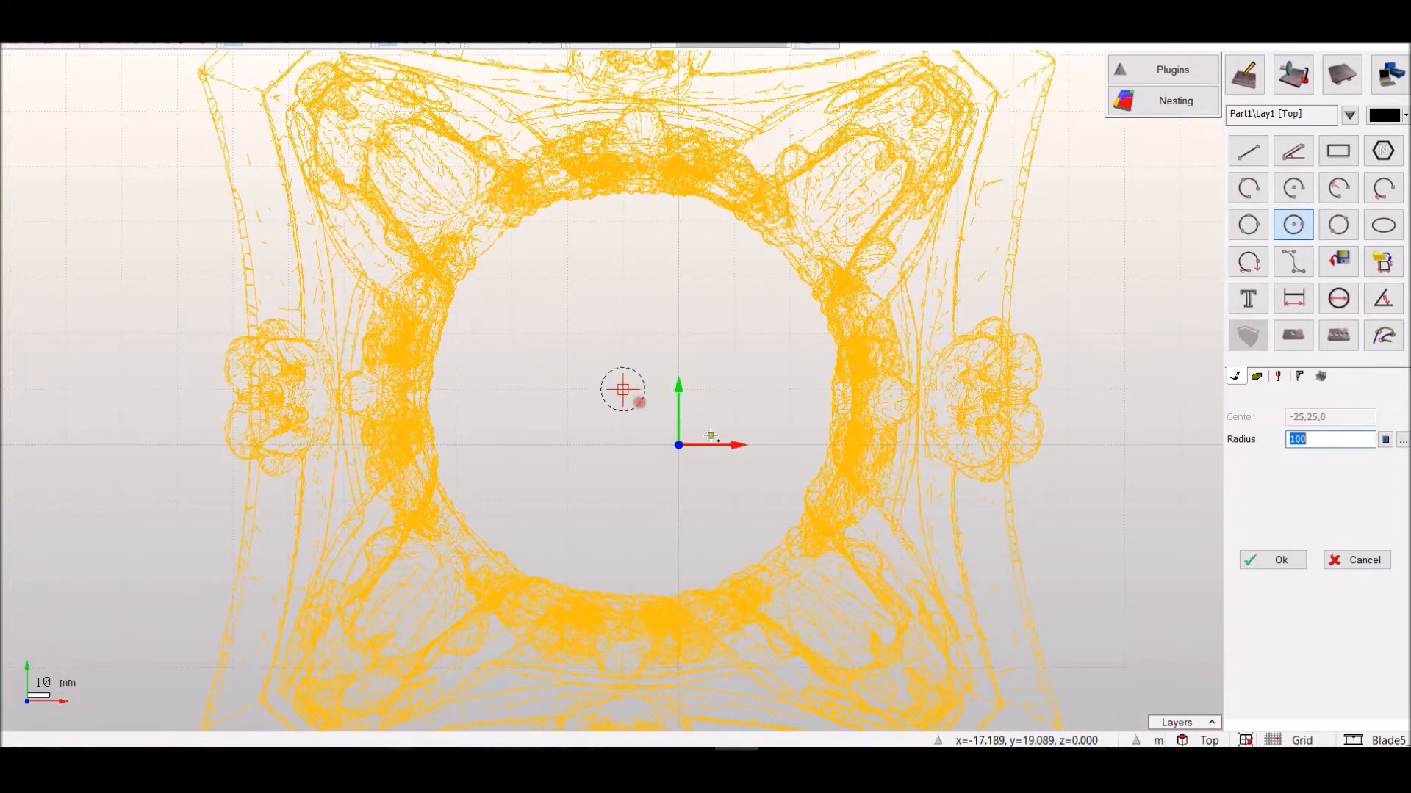
{"action": "right_click", "coordinate": [790, 518]}
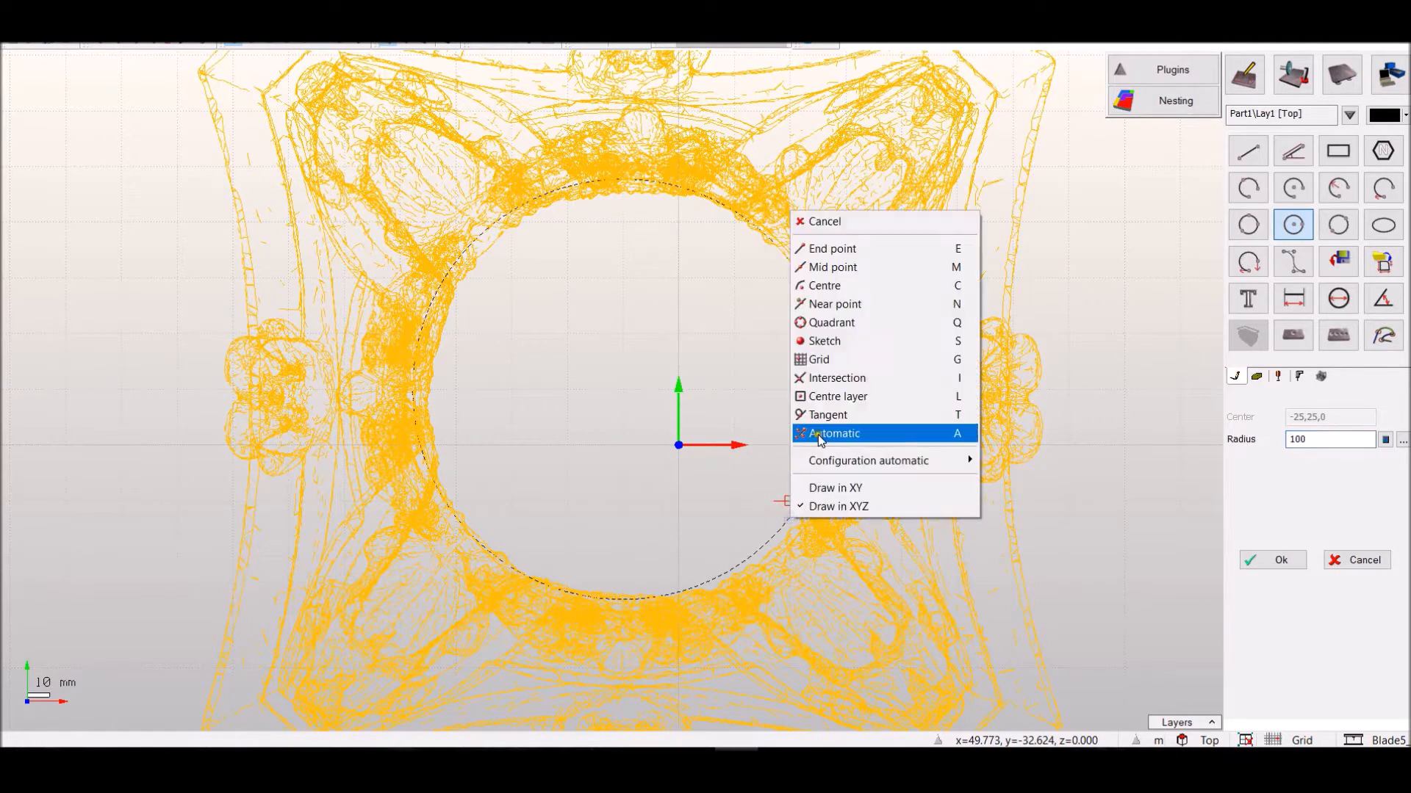
{"action": "left_click", "coordinate": [838, 337]}
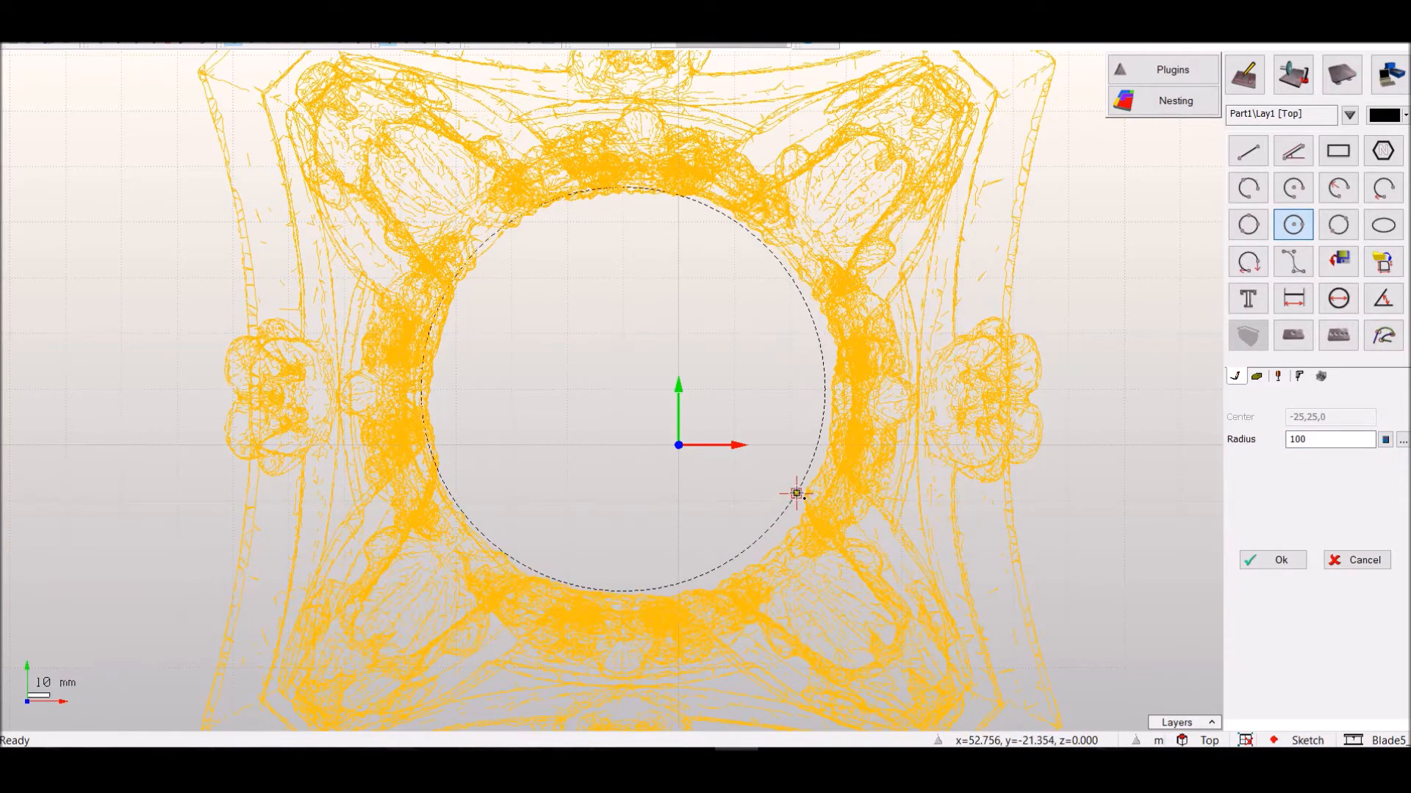
{"action": "scroll", "coordinate": [806, 525], "scroll_direction": "down", "scroll_amount": 3}
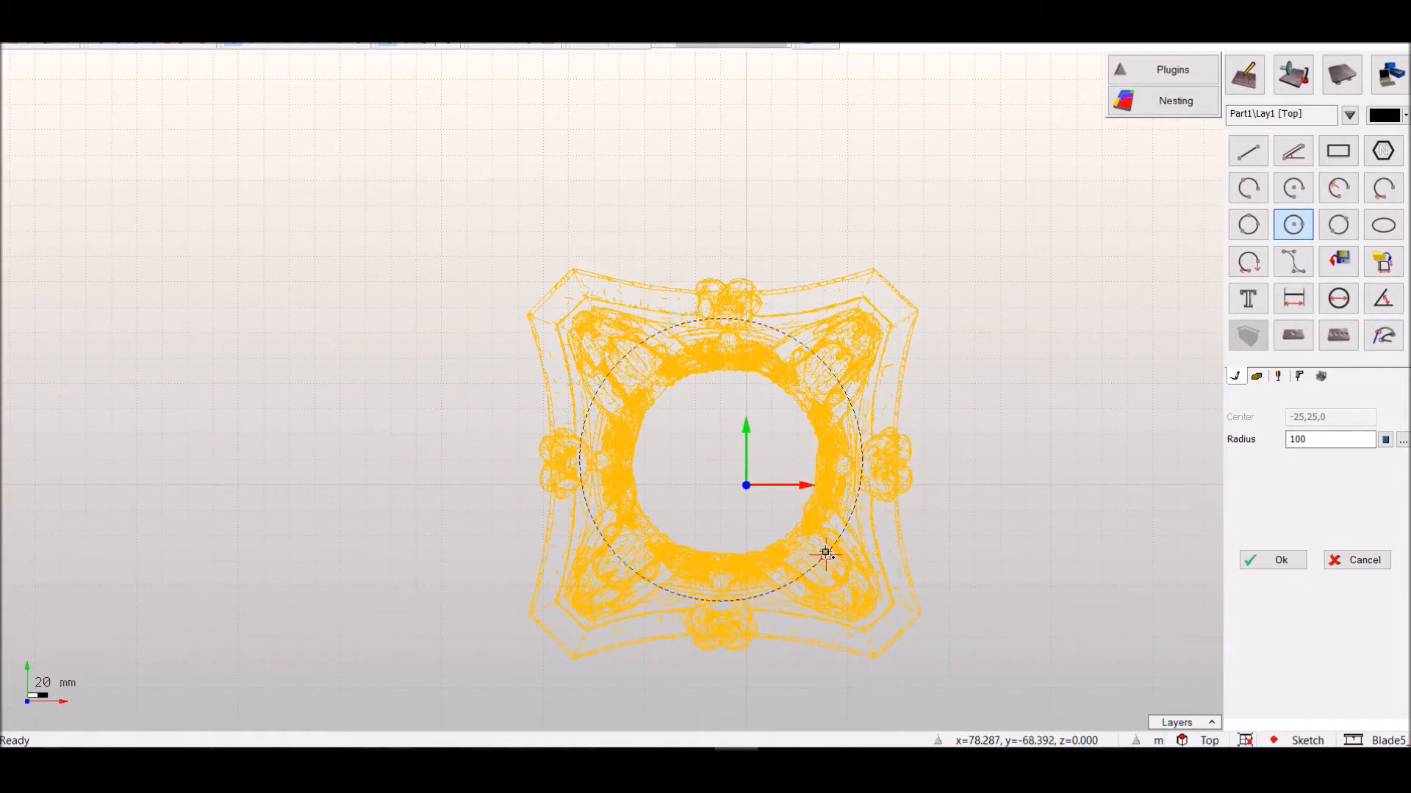
{"action": "left_click", "coordinate": [826, 551]}
Draw a second, smaller circle on the grid-snapped centre -25,25,0, sizing it freely to the edge of the round opening
{"action": "left_click", "coordinate": [1293, 225]}
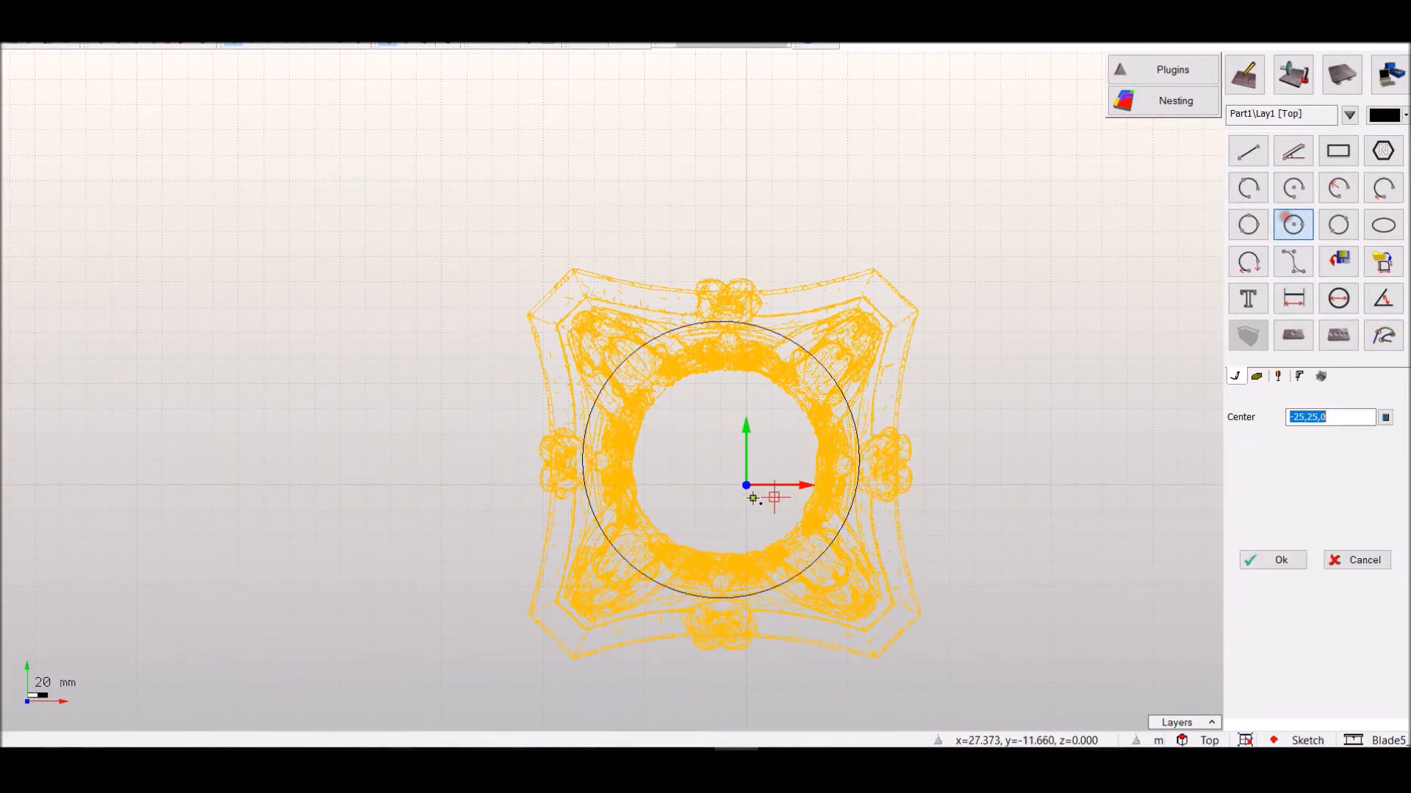
{"action": "right_click", "coordinate": [722, 459]}
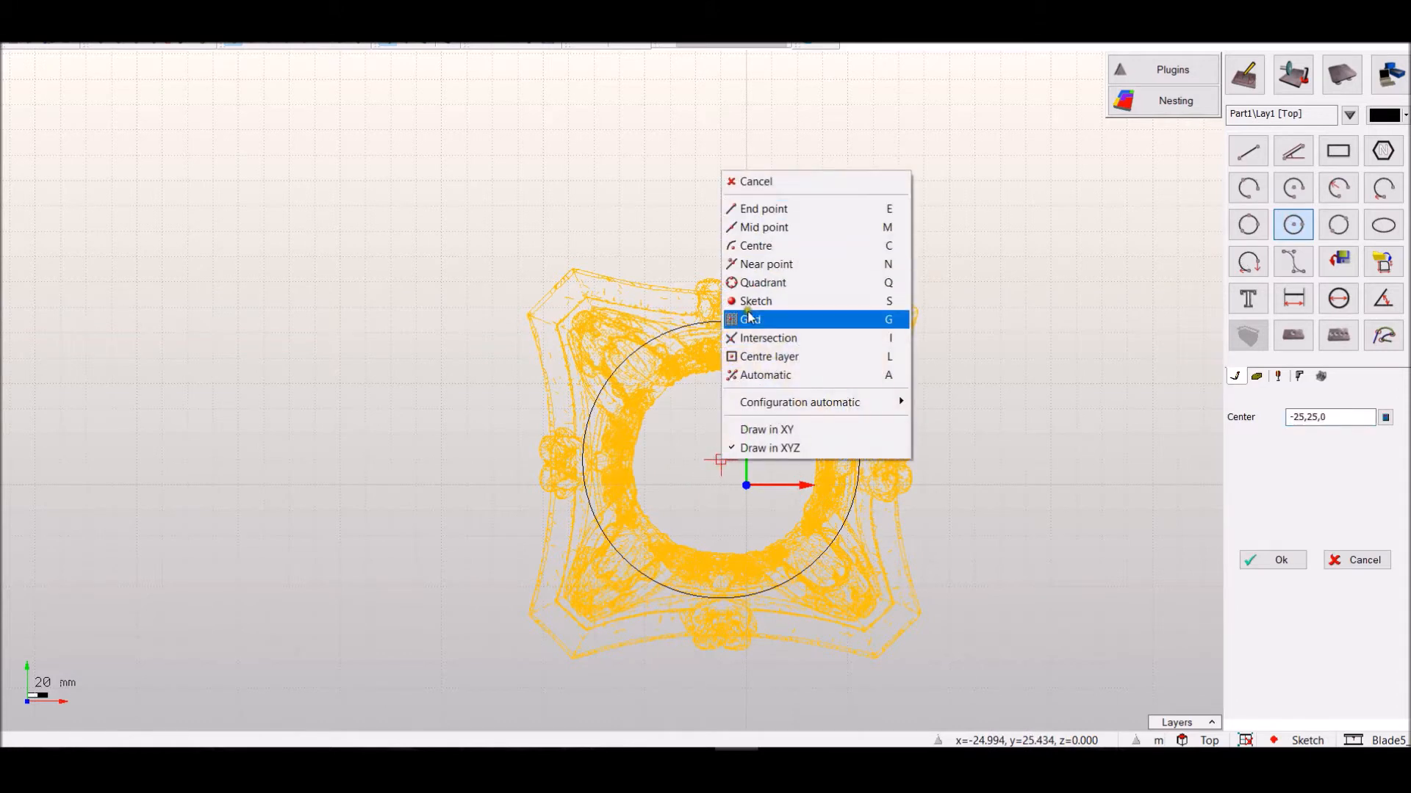
{"action": "left_click", "coordinate": [742, 319]}
{"action": "left_click", "coordinate": [721, 460]}
{"action": "right_click", "coordinate": [738, 444]}
{"action": "left_click", "coordinate": [766, 567]}
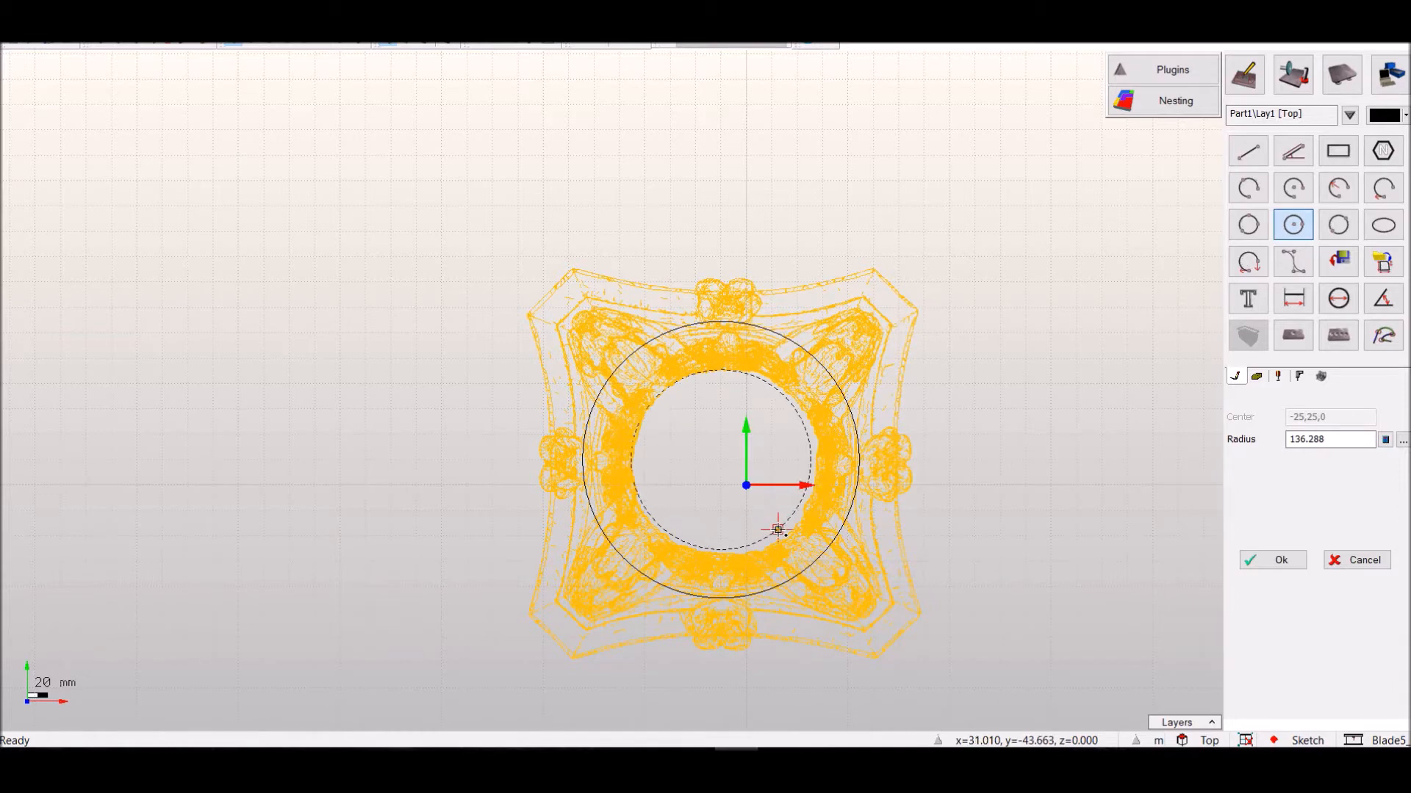
{"action": "left_click", "coordinate": [778, 530]}
Move the smaller circle slightly in the positive X direction to fit it to the opening, using free sketch points
{"action": "scroll", "coordinate": [816, 451], "scroll_direction": "up", "scroll_amount": 2}
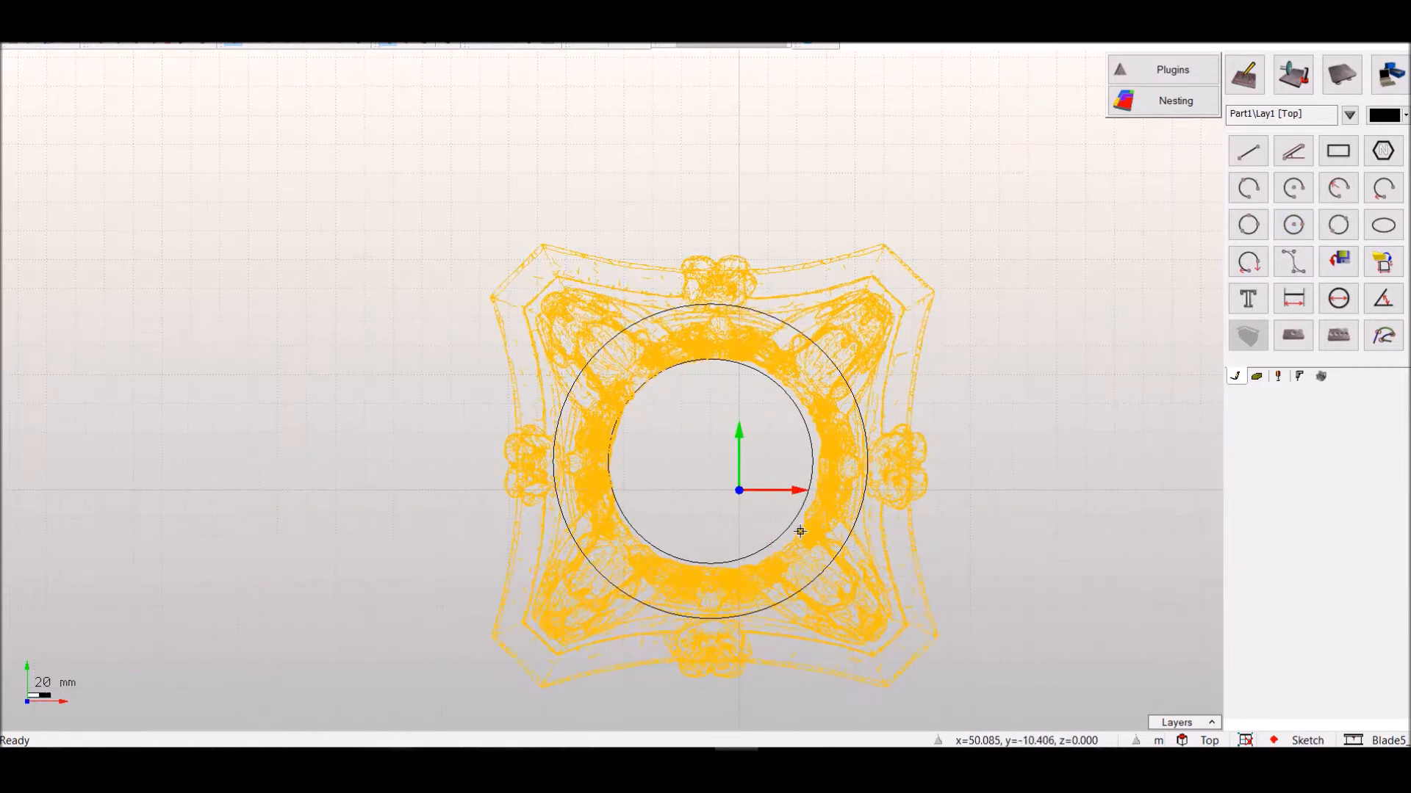
{"action": "left_click", "coordinate": [813, 450]}
{"action": "left_click", "coordinate": [1276, 376]}
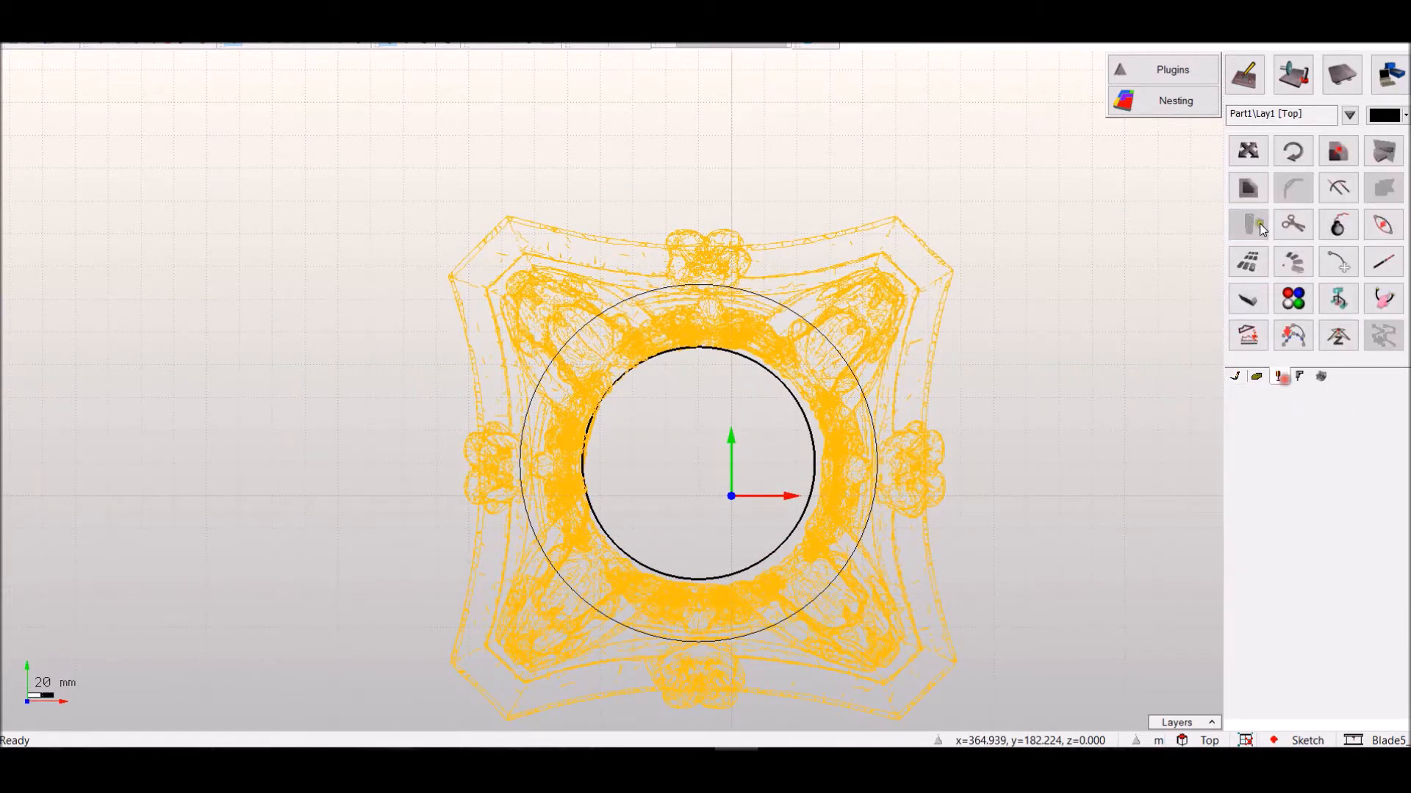
{"action": "left_click", "coordinate": [1247, 151]}
{"action": "left_click", "coordinate": [692, 420]}
{"action": "right_click", "coordinate": [692, 419]}
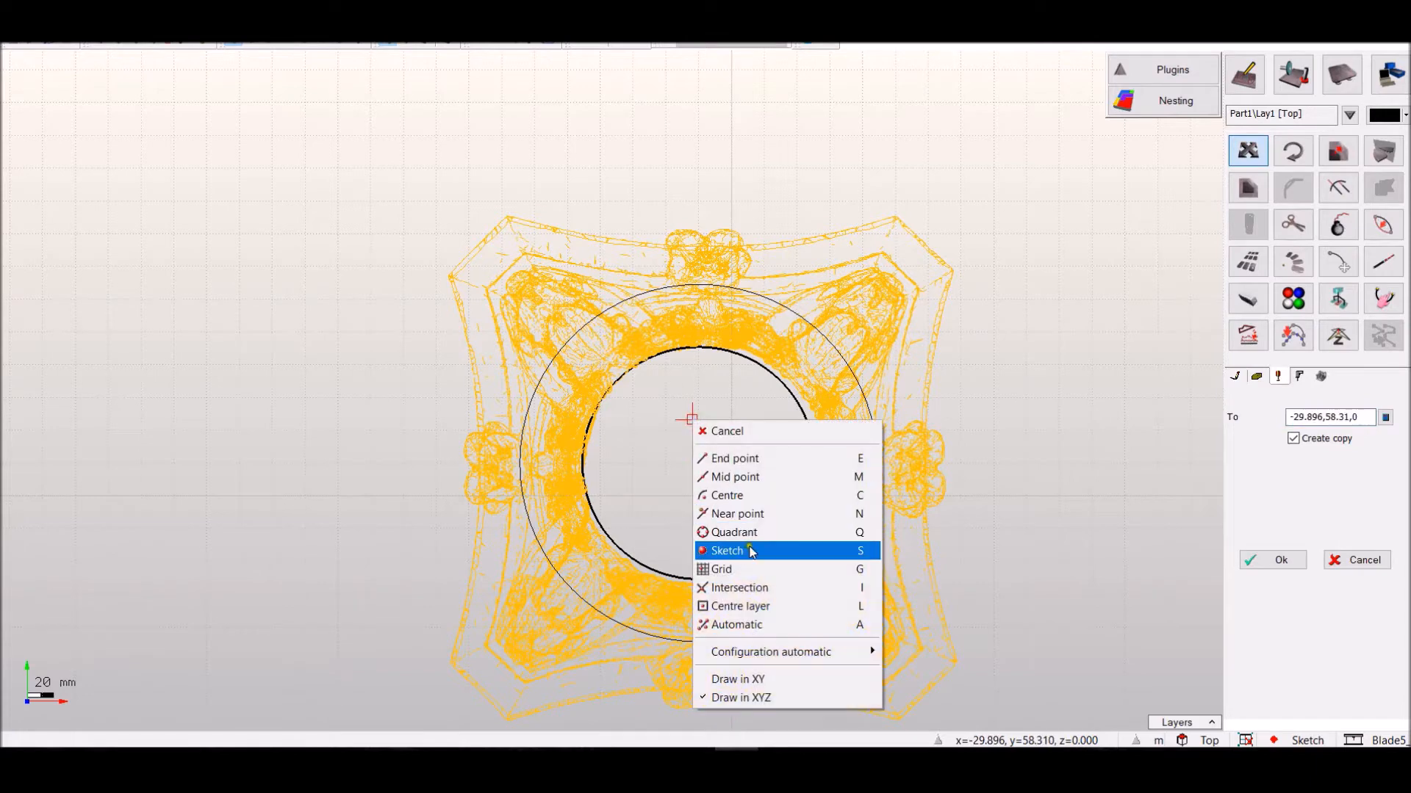
{"action": "left_click", "coordinate": [793, 549]}
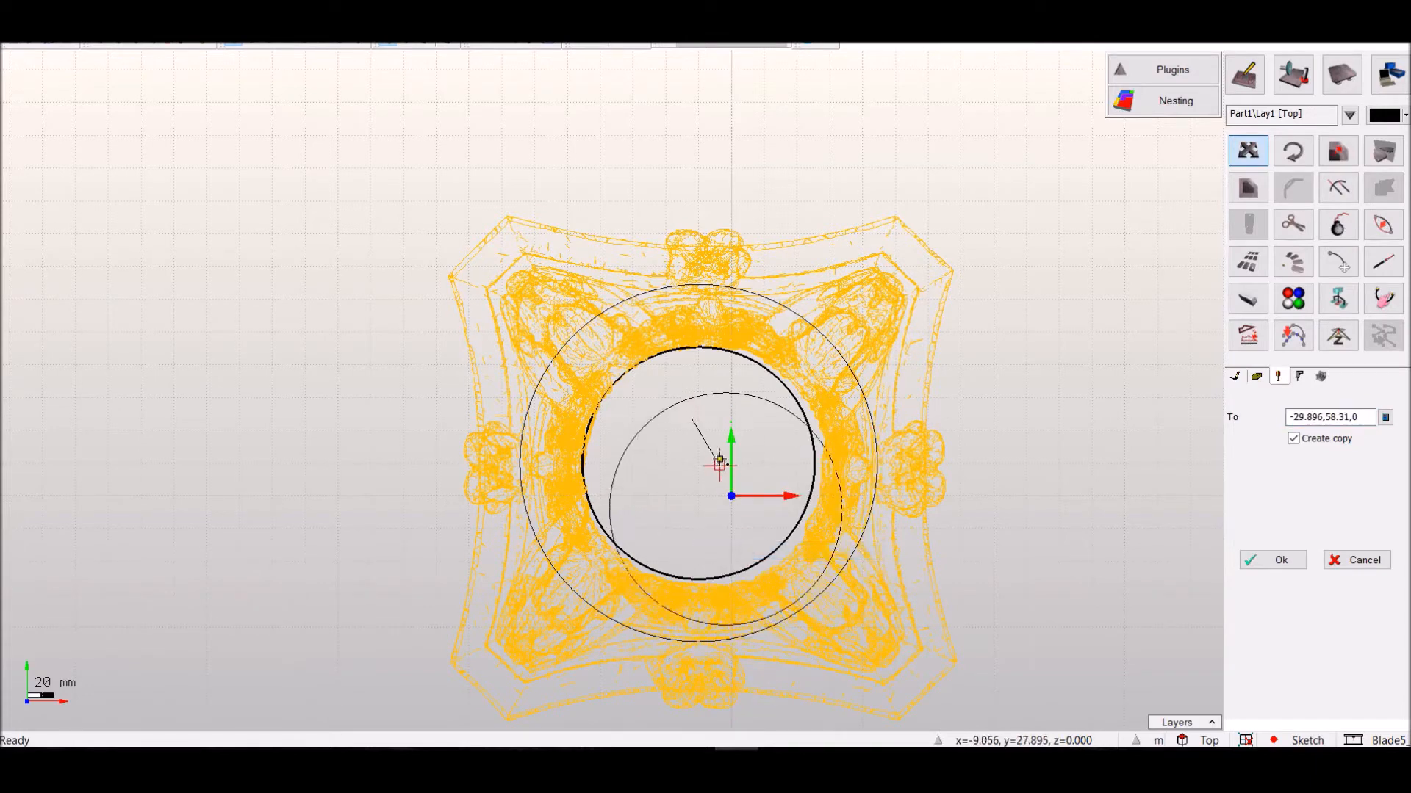
{"action": "left_click", "coordinate": [696, 419]}
{"action": "key", "text": "Escape"}
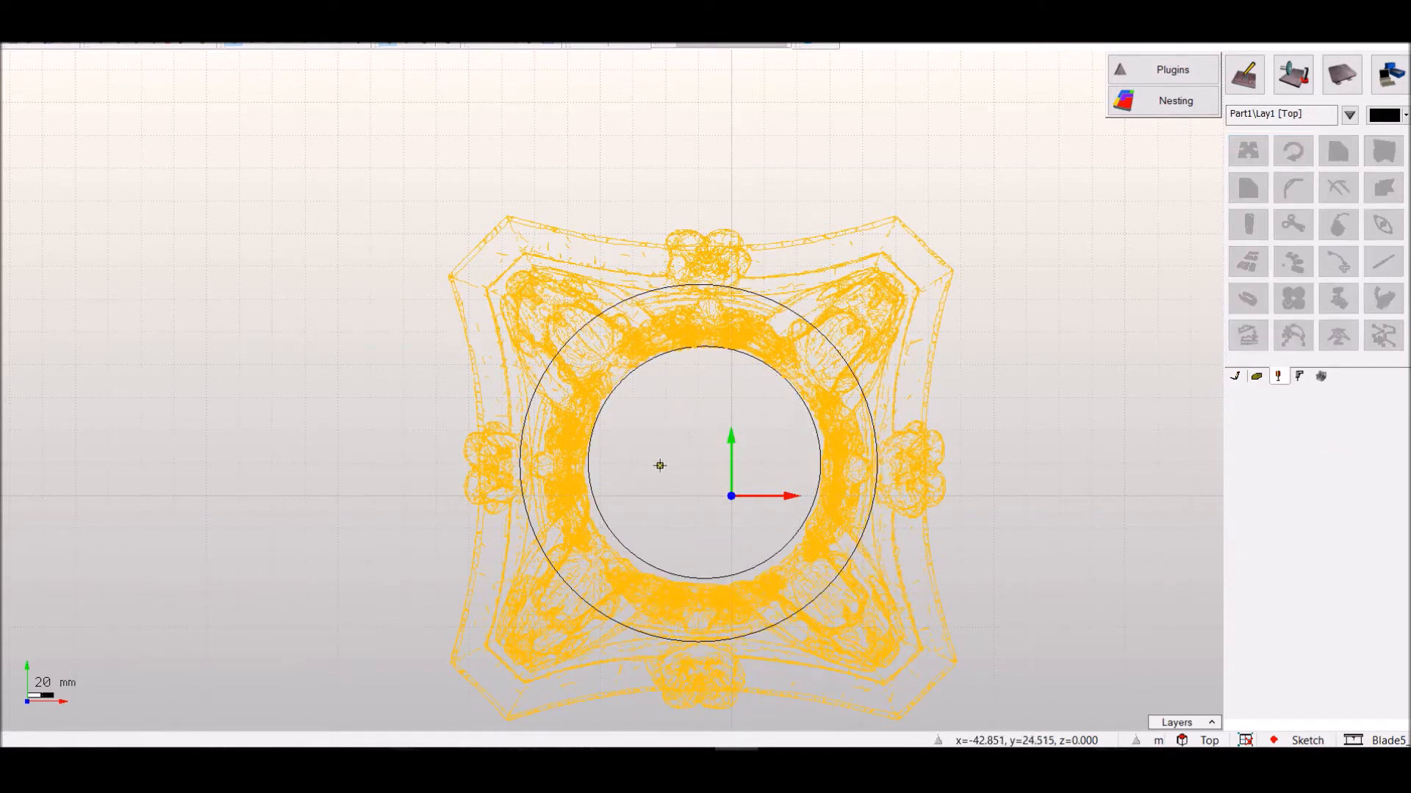
Move the smaller circle up to Z 60 in the front view, from base point -29.896,58.31,0, without creating a copy
{"action": "middle_click_drag", "start_coordinate": [660, 466], "coordinate": [637, 460]}
{"action": "scroll", "coordinate": [703, 503], "scroll_direction": "up", "scroll_amount": 1}
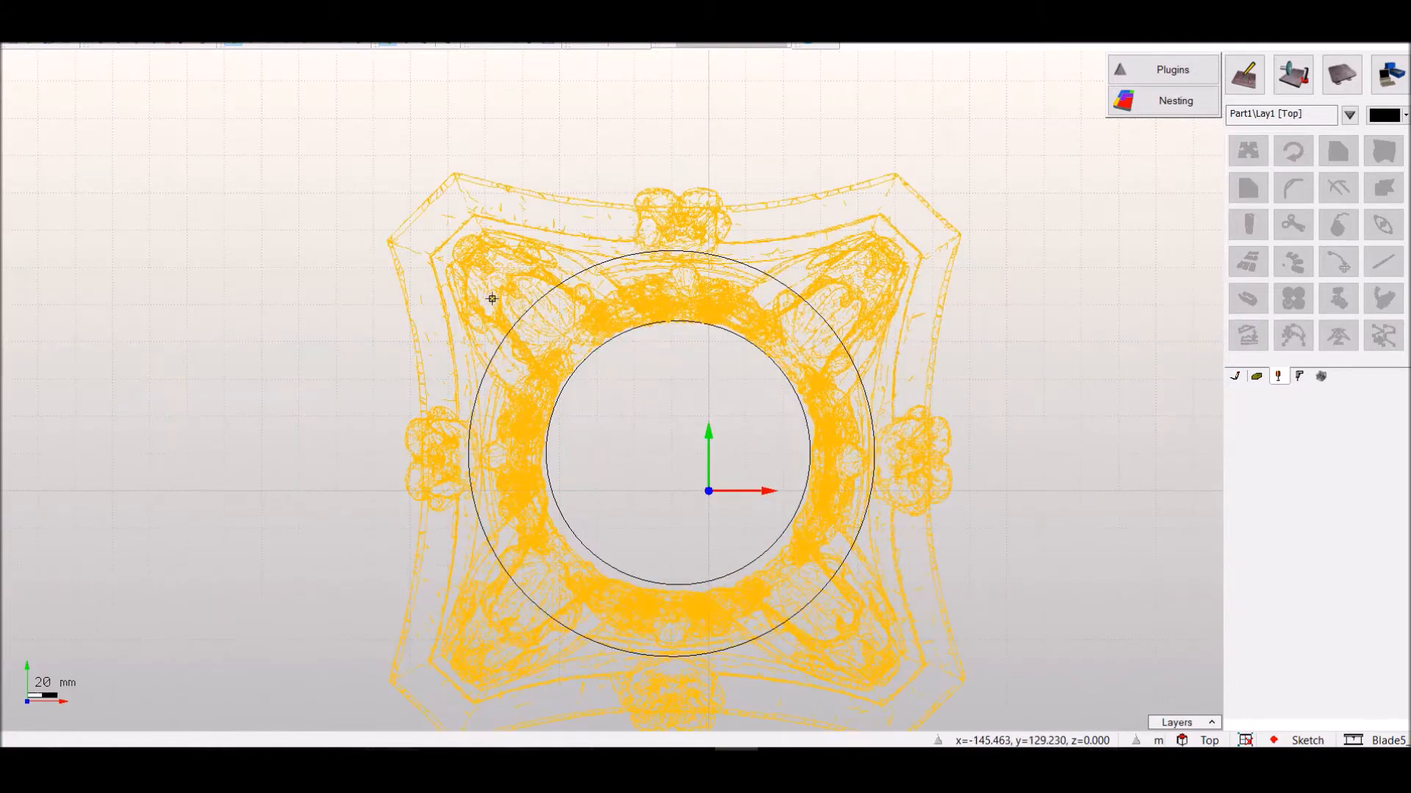
{"action": "left_click", "coordinate": [343, 44]}
{"action": "scroll", "coordinate": [514, 465], "scroll_direction": "down", "scroll_amount": 3}
{"action": "scroll", "coordinate": [804, 295], "scroll_direction": "up", "scroll_amount": 2}
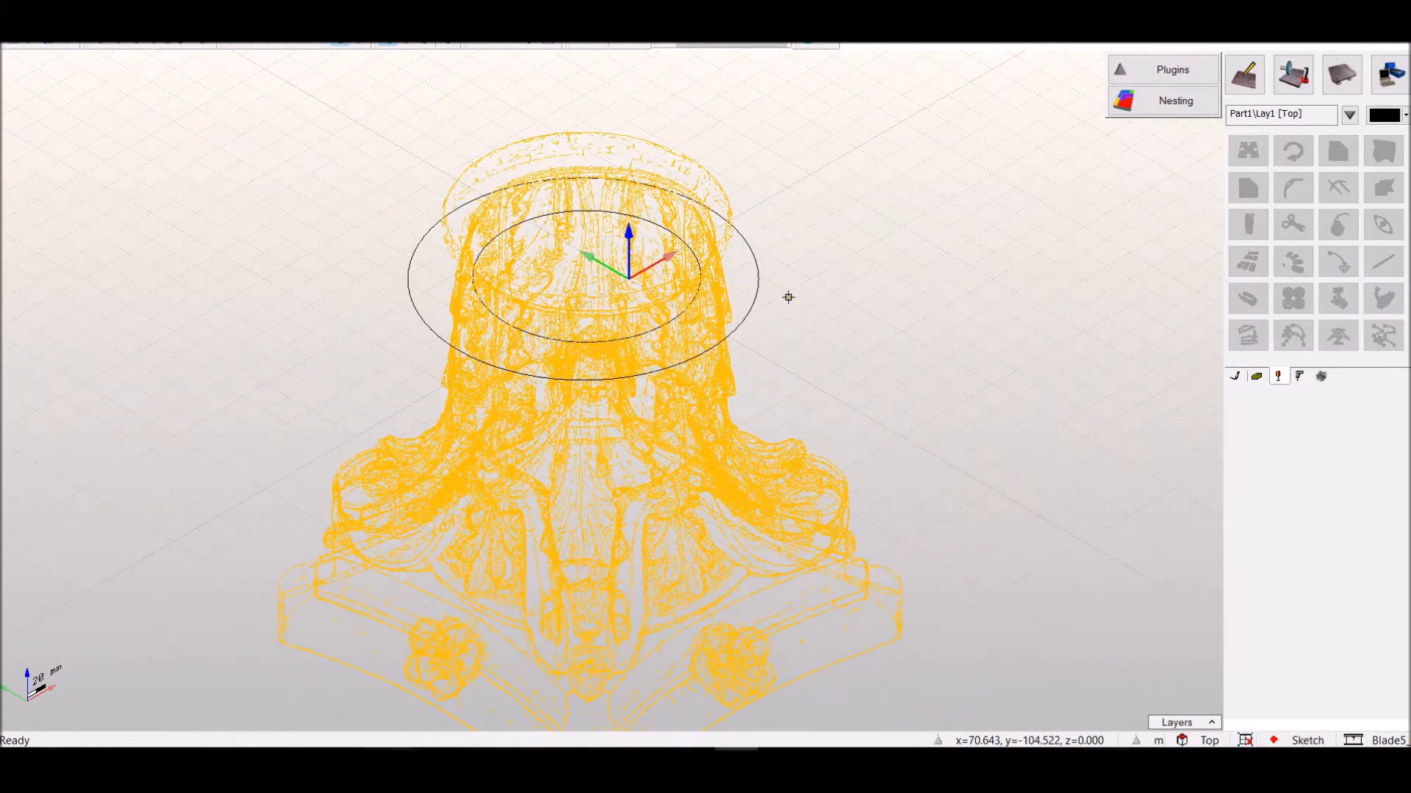
{"action": "scroll", "coordinate": [635, 324], "scroll_direction": "up", "scroll_amount": 10}
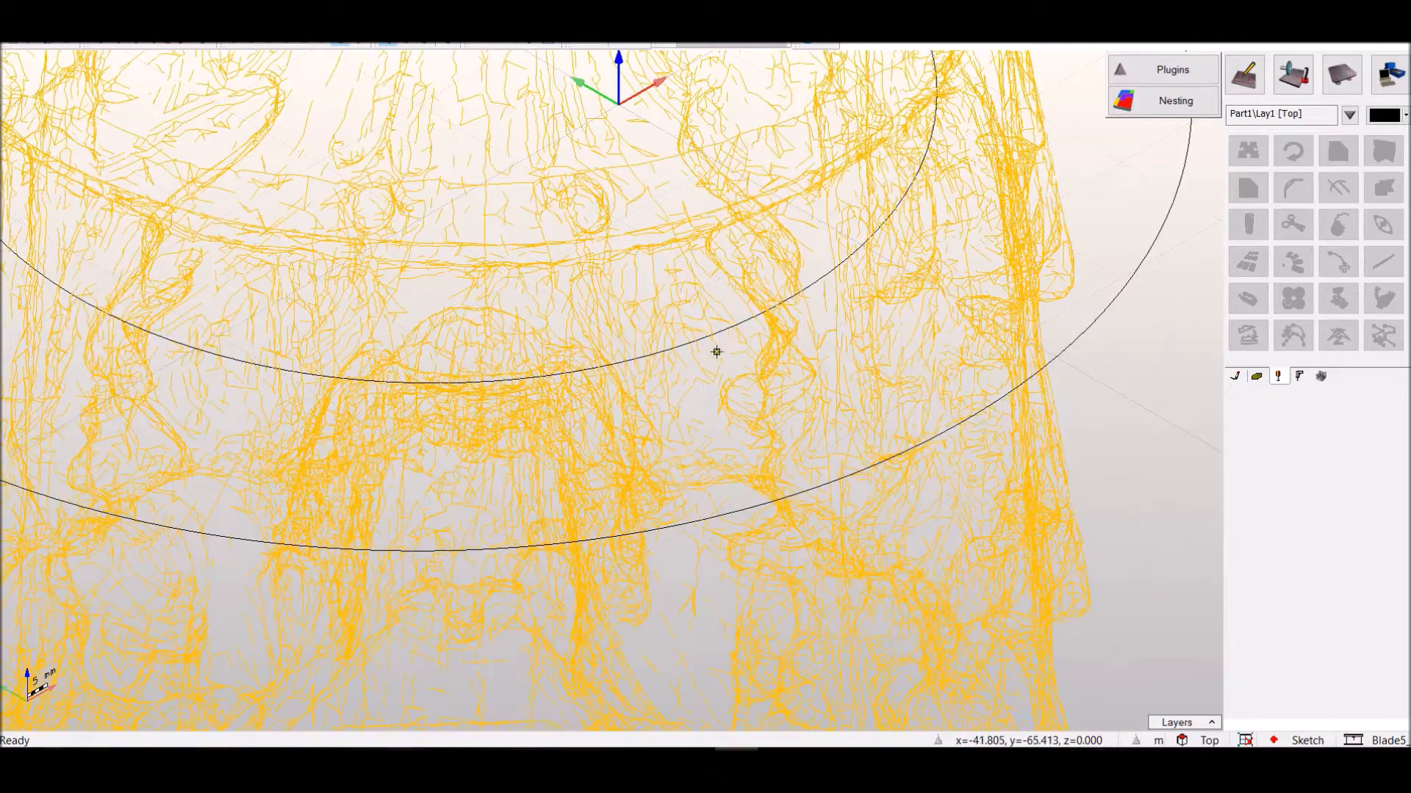
{"action": "scroll", "coordinate": [725, 331], "scroll_direction": "down", "scroll_amount": 6}
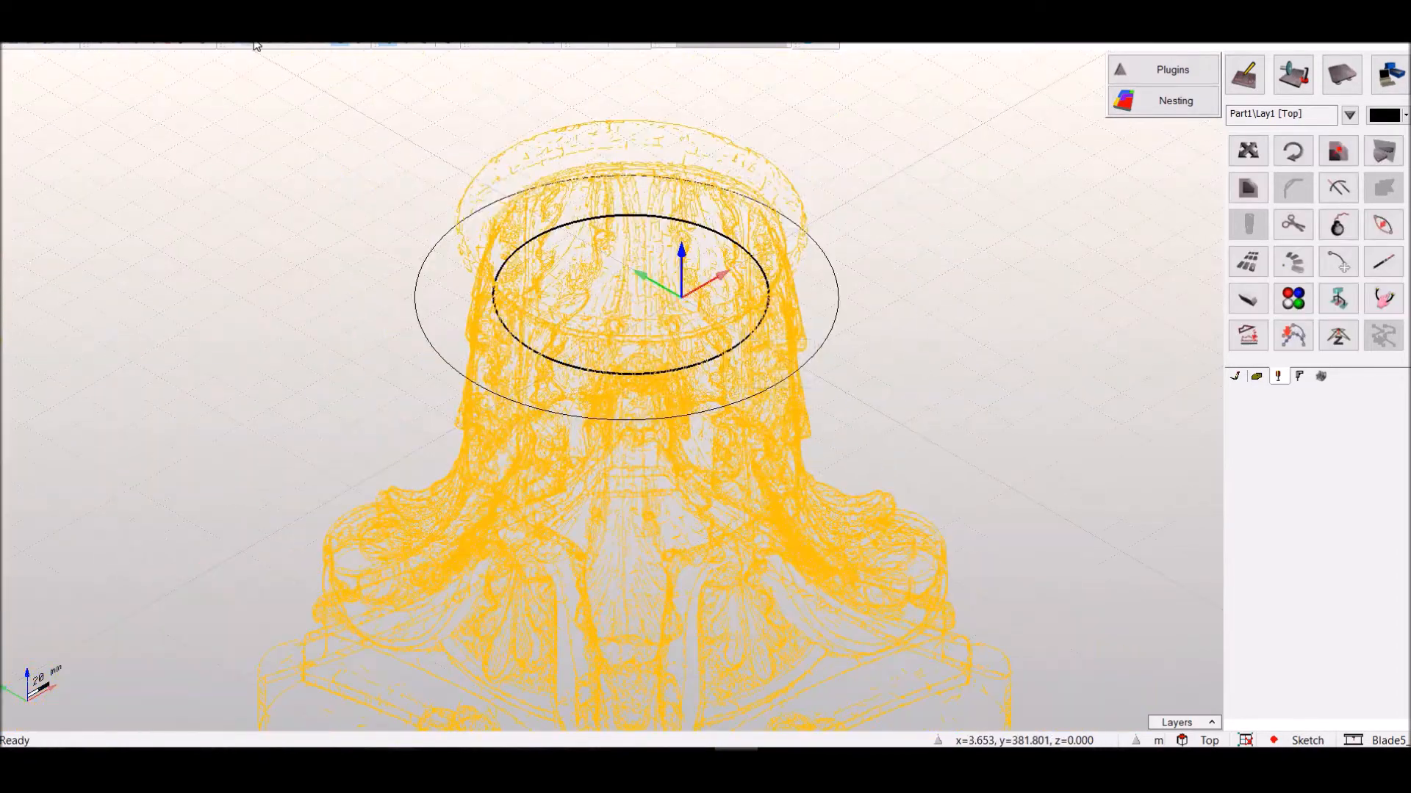
{"action": "left_click", "coordinate": [256, 45]}
{"action": "scroll", "coordinate": [607, 315], "scroll_direction": "up", "scroll_amount": 4}
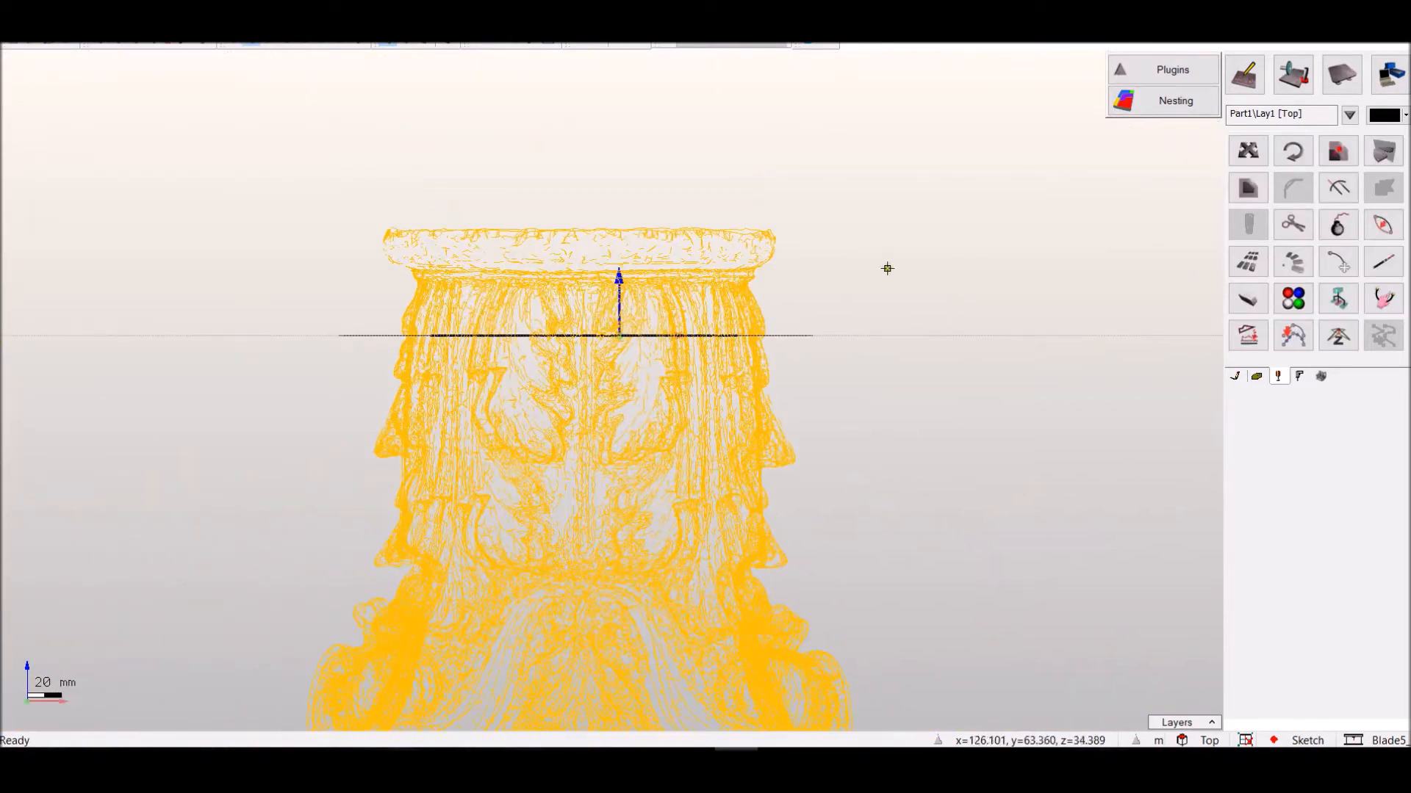
{"action": "left_click", "coordinate": [1251, 153]}
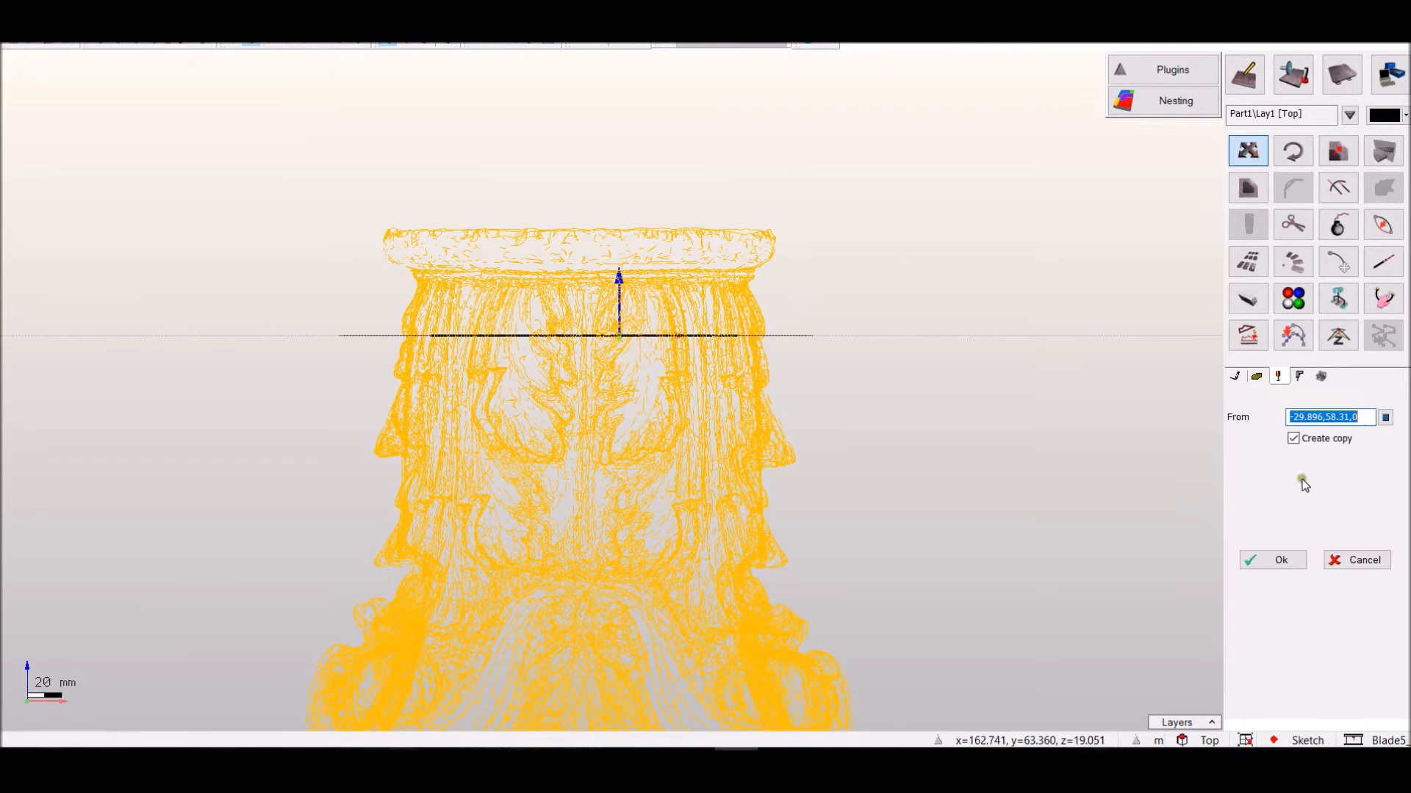
{"action": "left_click", "coordinate": [1309, 441]}
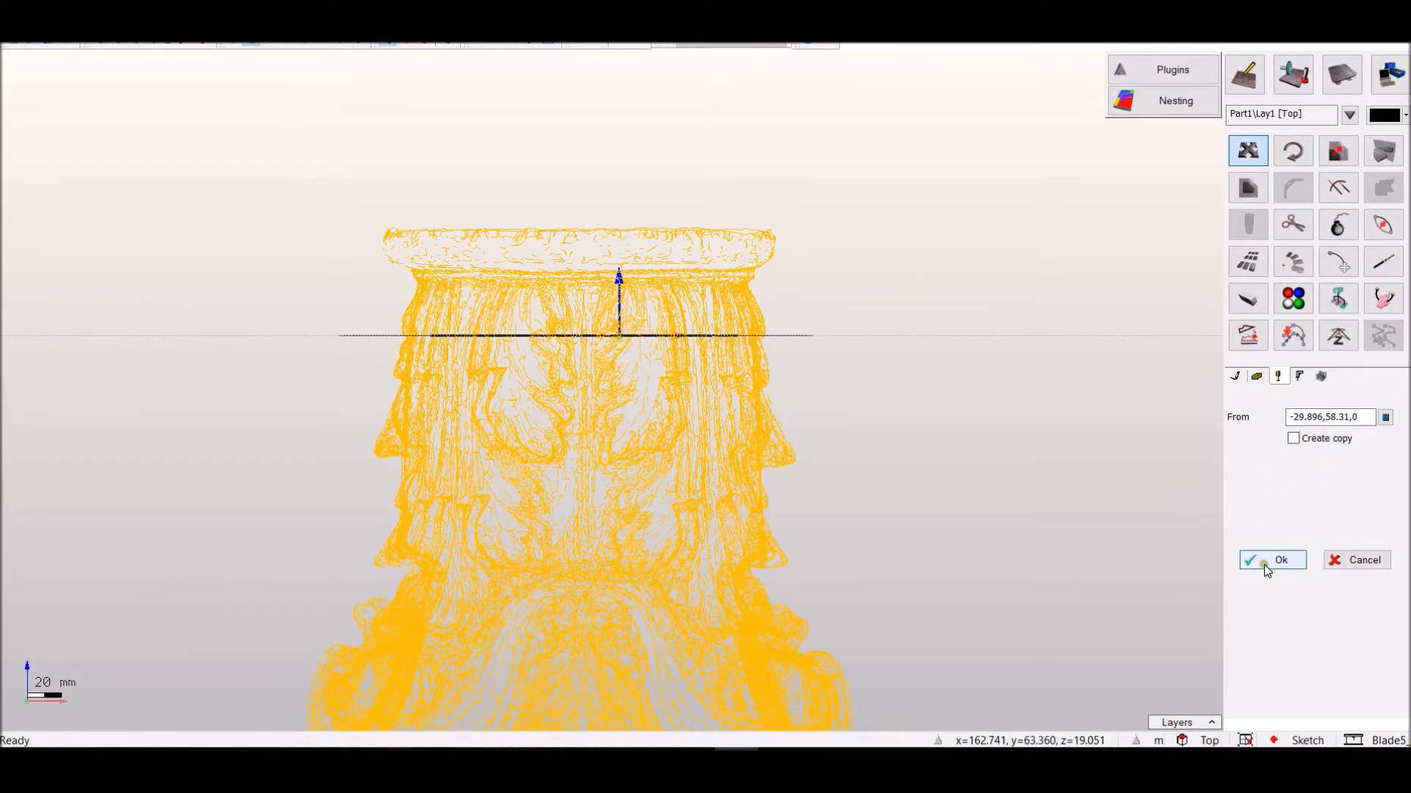
{"action": "left_click", "coordinate": [1264, 564]}
{"action": "left_click", "coordinate": [1365, 418]}
{"action": "type", "text": "10050"}
{"action": "key", "text": "BackSpace"}
{"action": "type", "text": "60"}
{"action": "left_click", "coordinate": [1278, 557]}
Move only the larger circle down to Z -327 at the capital's base, from base point -29.896,58.31,0
{"action": "right_click", "coordinate": [821, 279]}
{"action": "left_click", "coordinate": [885, 336]}
{"action": "left_click", "coordinate": [800, 337]}
{"action": "scroll", "coordinate": [739, 312], "scroll_direction": "down", "scroll_amount": 3}
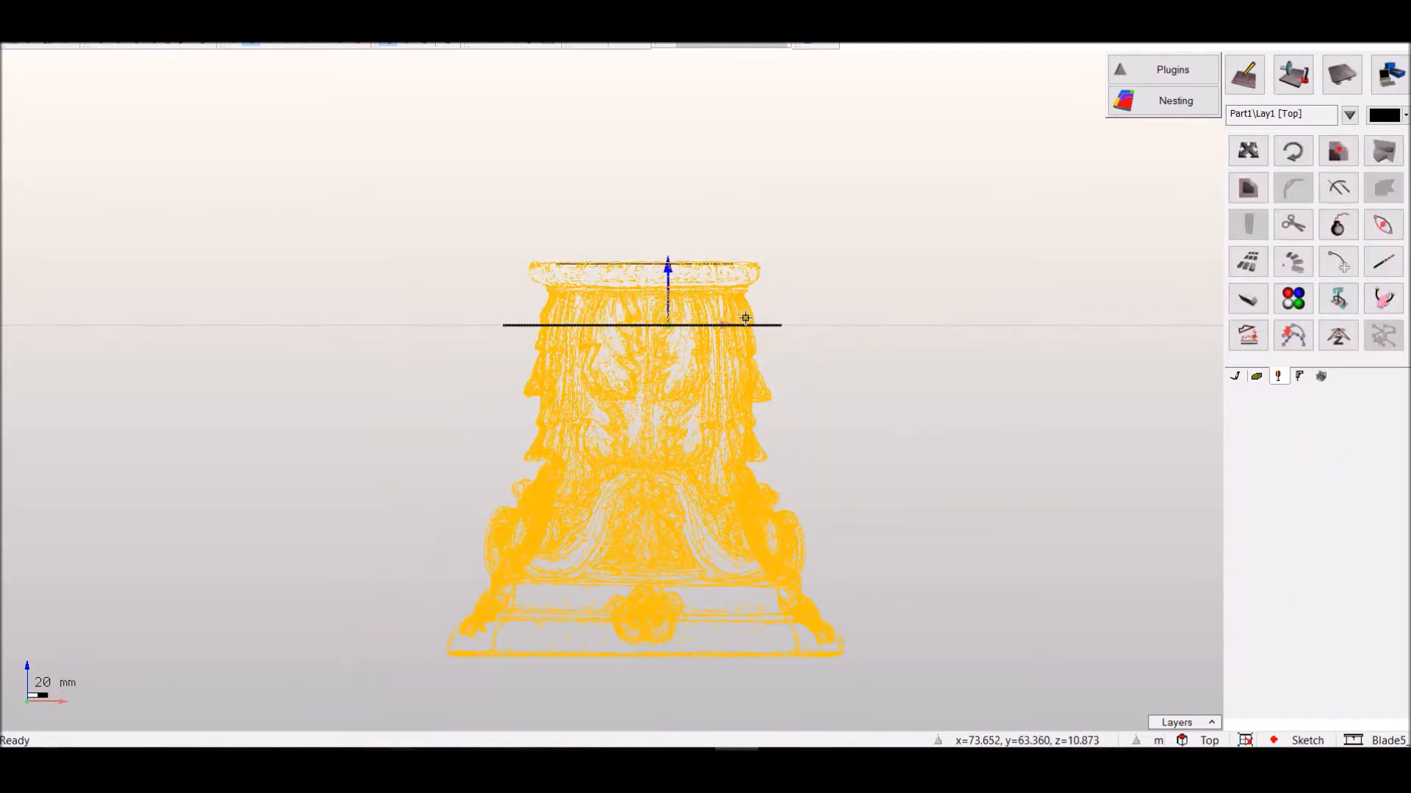
{"action": "left_click", "coordinate": [1248, 151]}
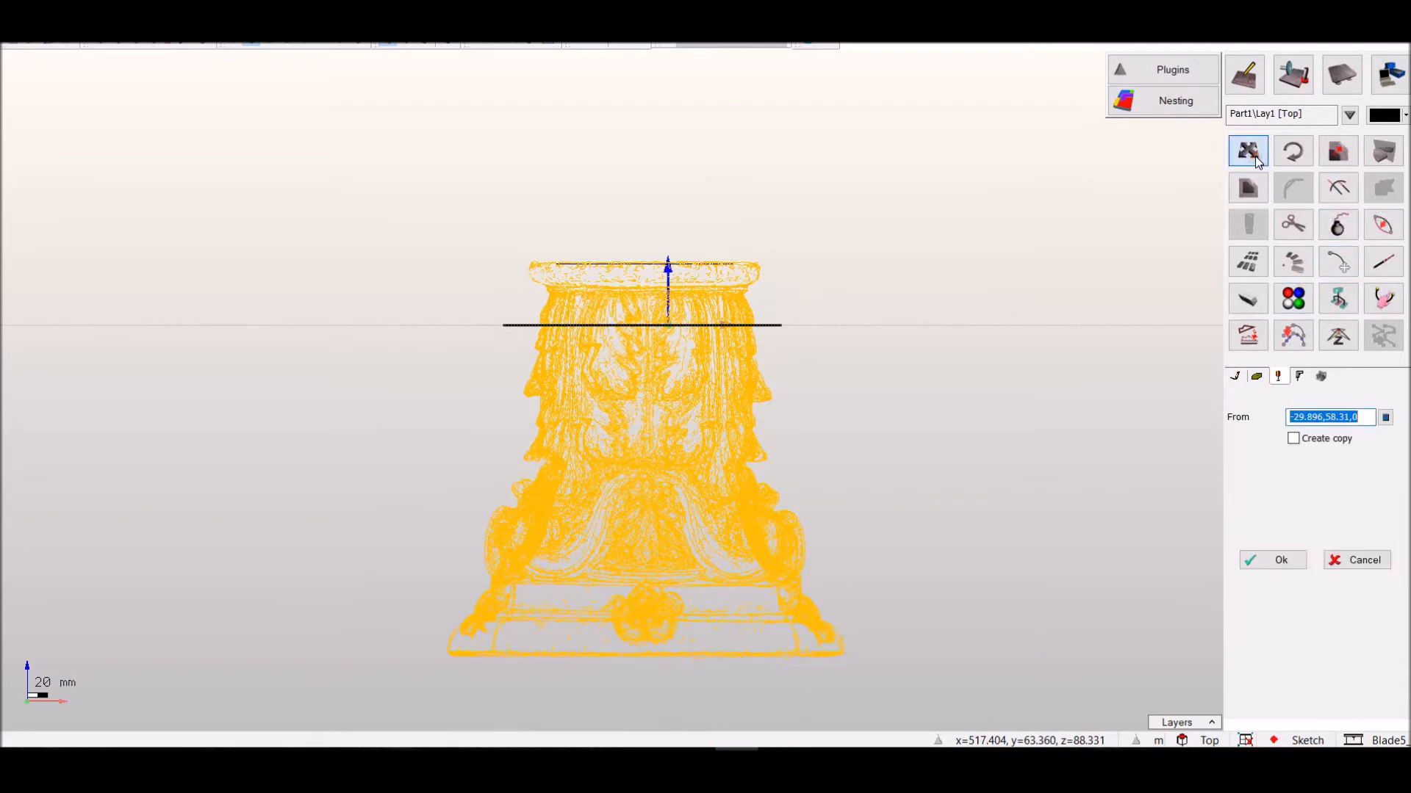
{"action": "left_click", "coordinate": [1293, 554]}
{"action": "left_click", "coordinate": [1368, 418]}
{"action": "type", "text": "-35000"}
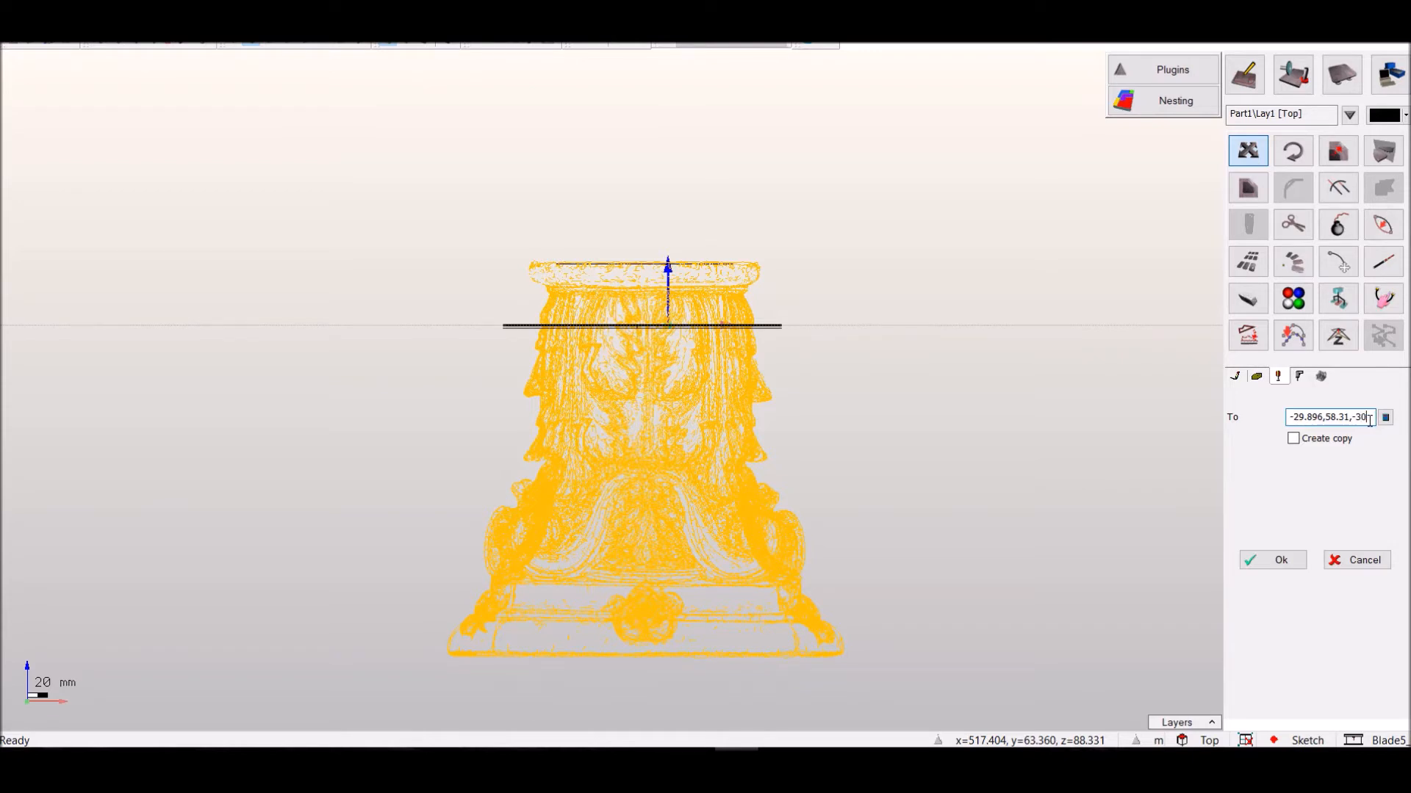
{"action": "key", "text": "BackSpace"}
{"action": "key", "text": "BackSpace"}
{"action": "type", "text": "25"}
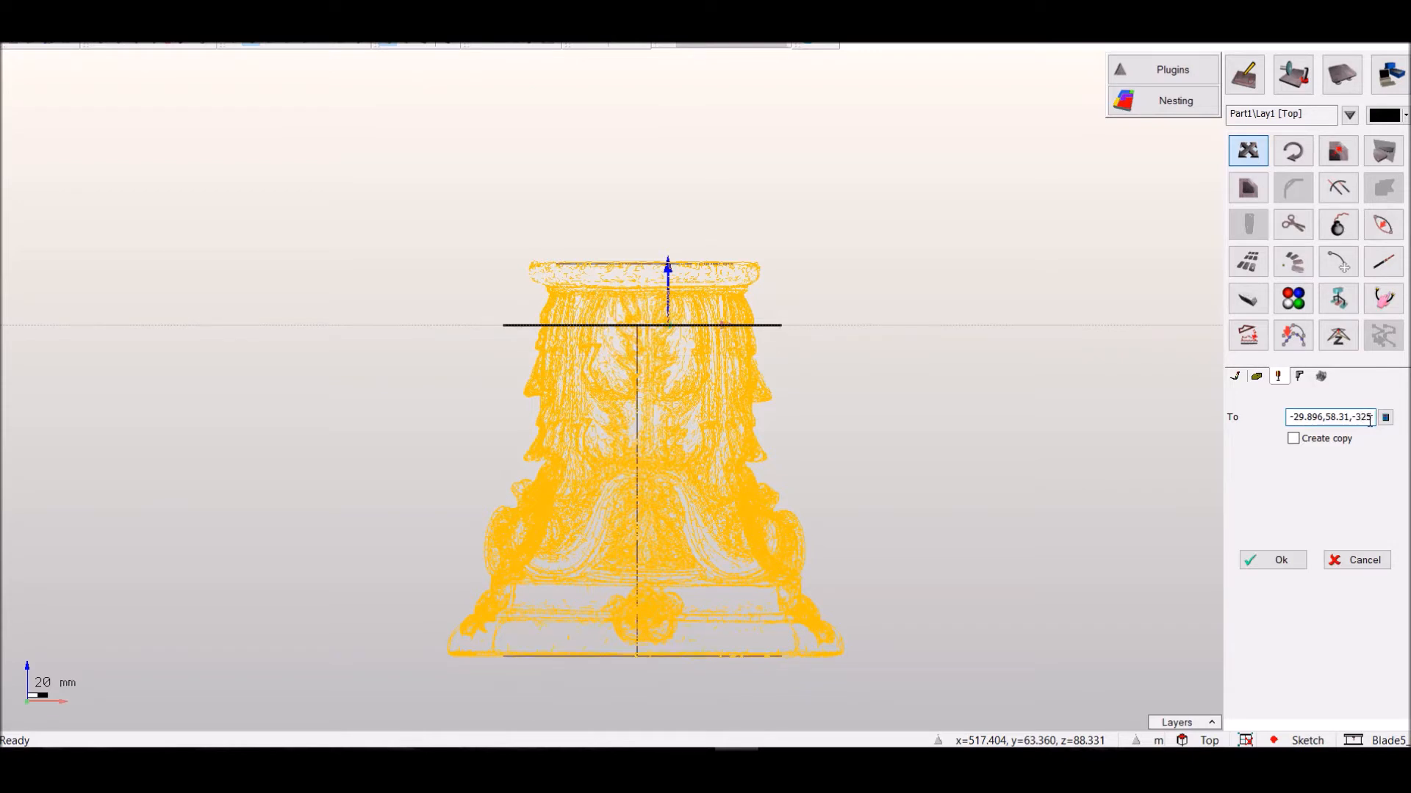
{"action": "key", "text": "BackSpace"}
{"action": "key", "text": "BackSpace"}
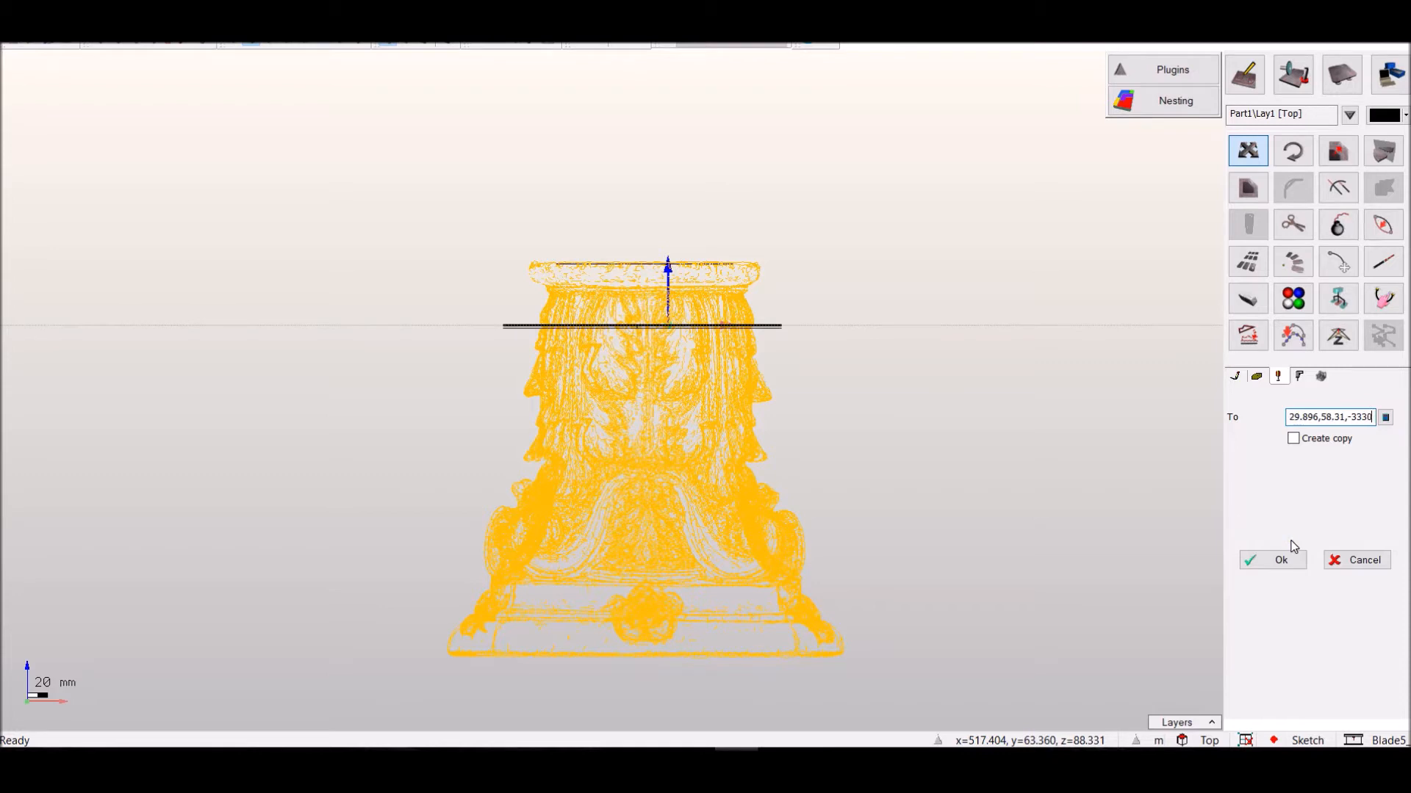
{"action": "type", "text": "33"}
{"action": "key", "text": "BackSpace"}
{"action": "type", "text": "0"}
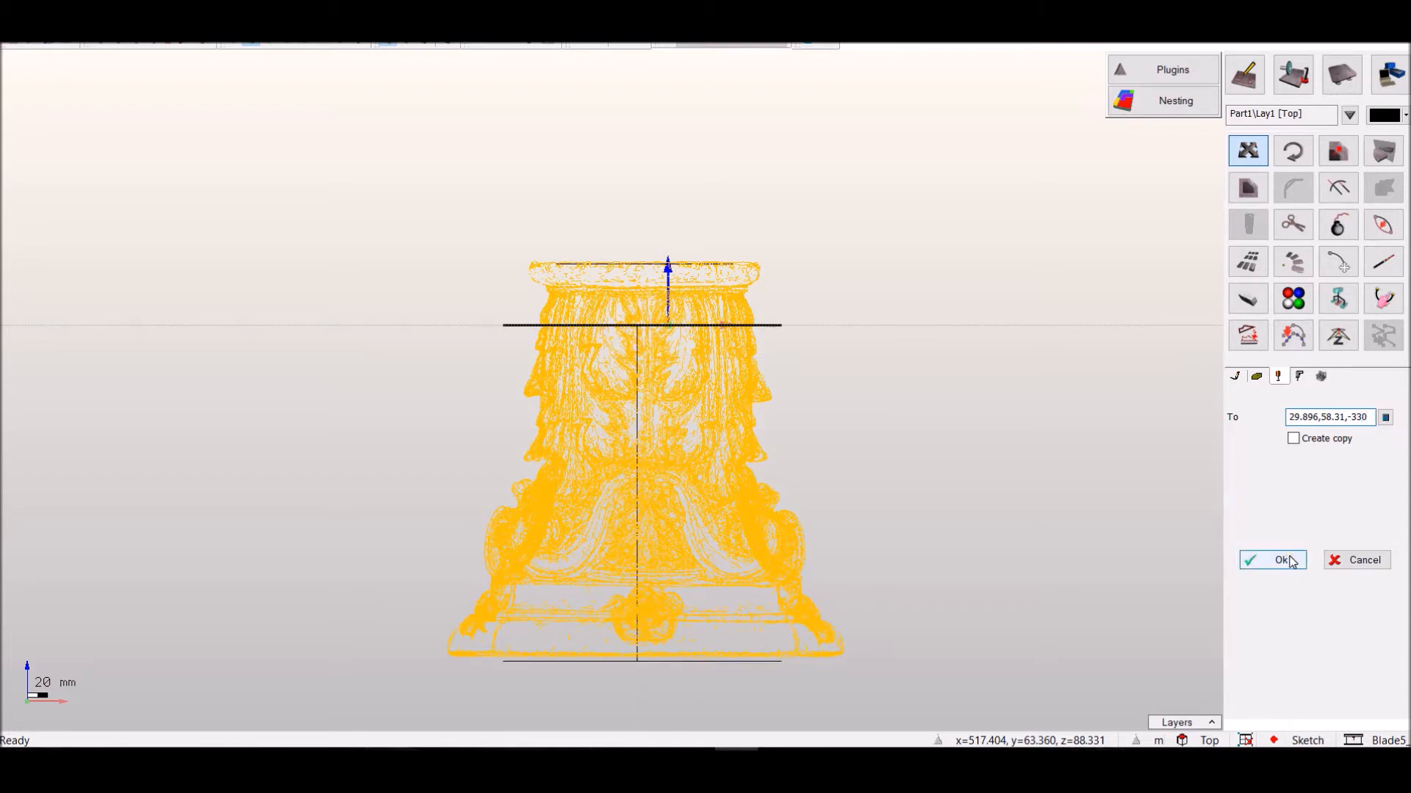
{"action": "type", "text": "28"}
{"action": "key", "text": "BackSpace"}
{"action": "key", "text": "BackSpace"}
{"action": "type", "text": "25"}
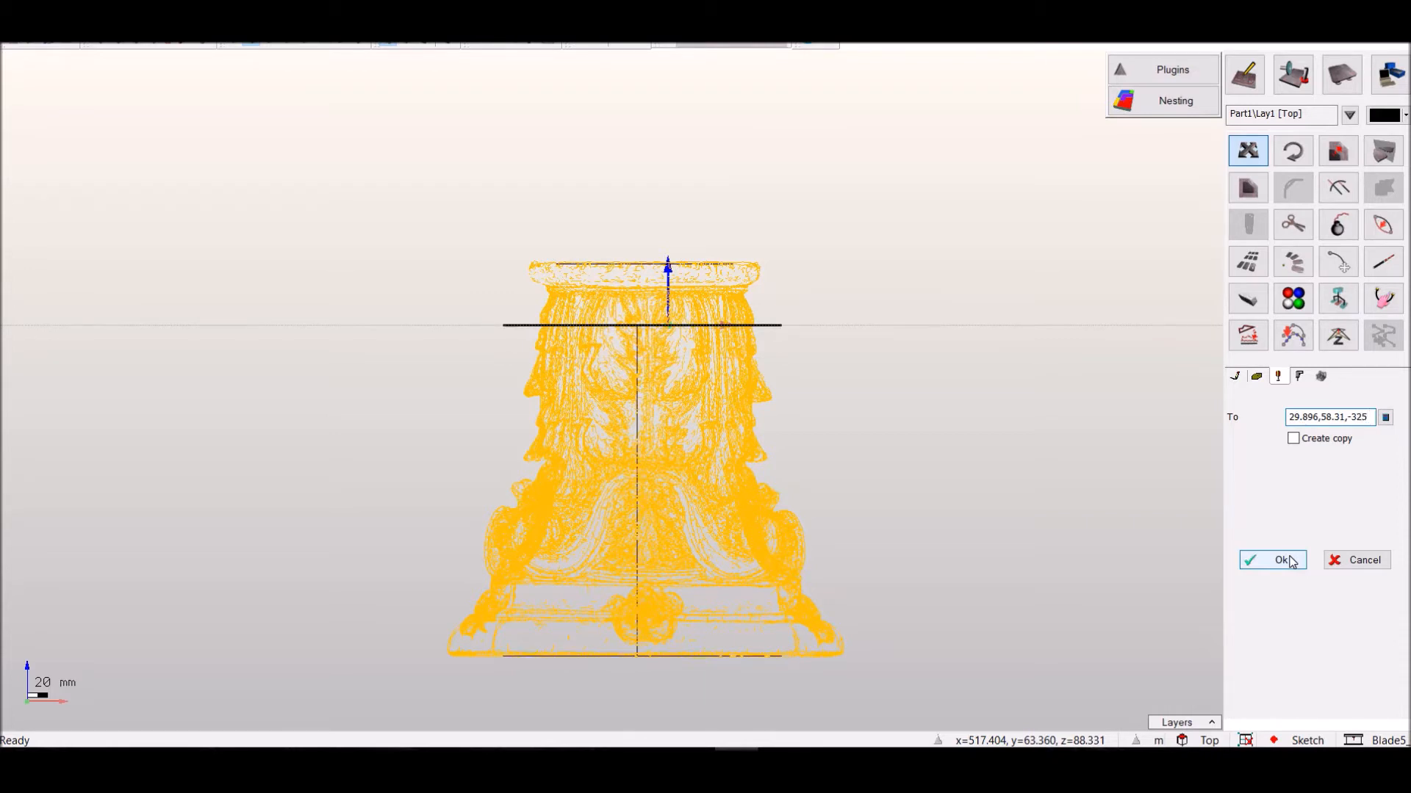
{"action": "key", "text": "BackSpace"}
{"action": "type", "text": "7"}
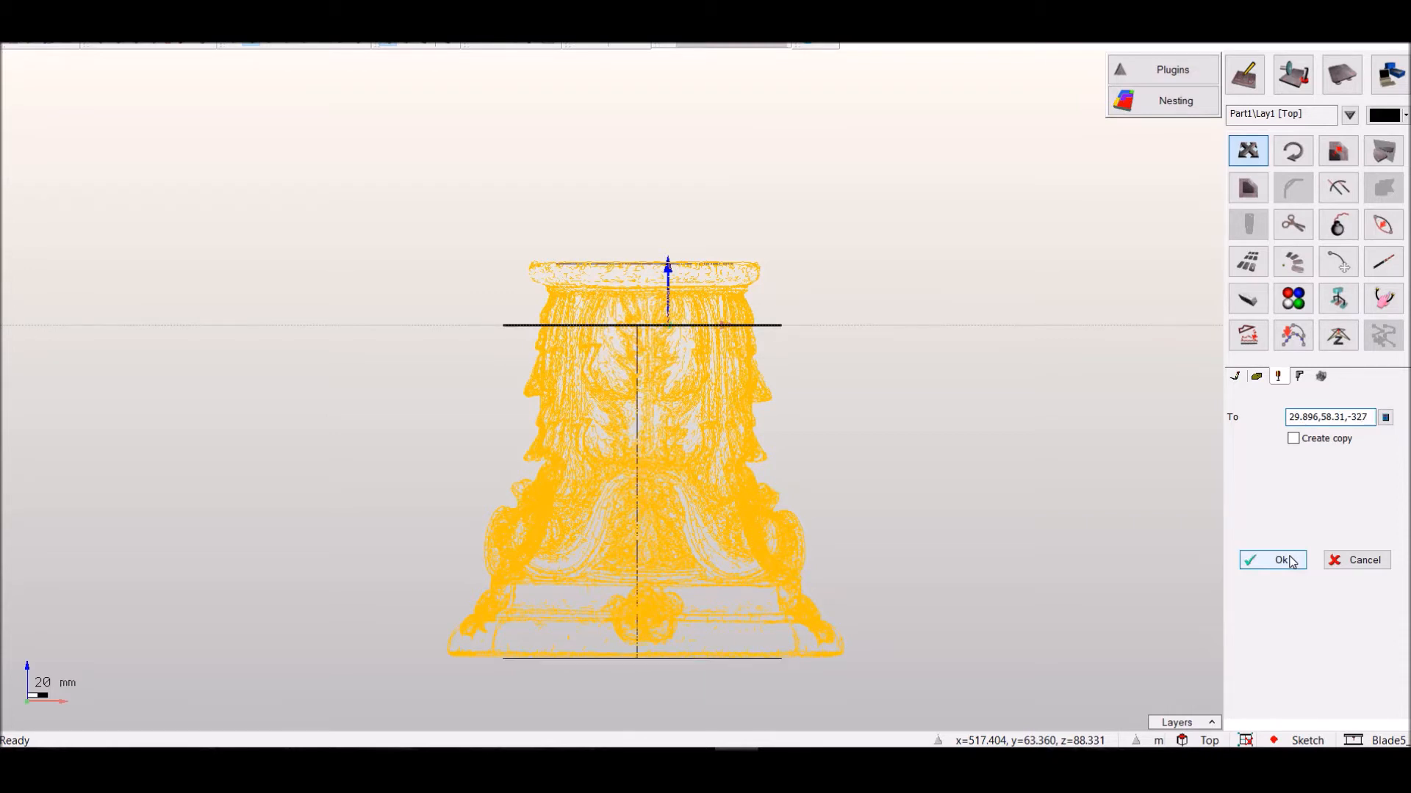
{"action": "left_click", "coordinate": [1284, 560]}
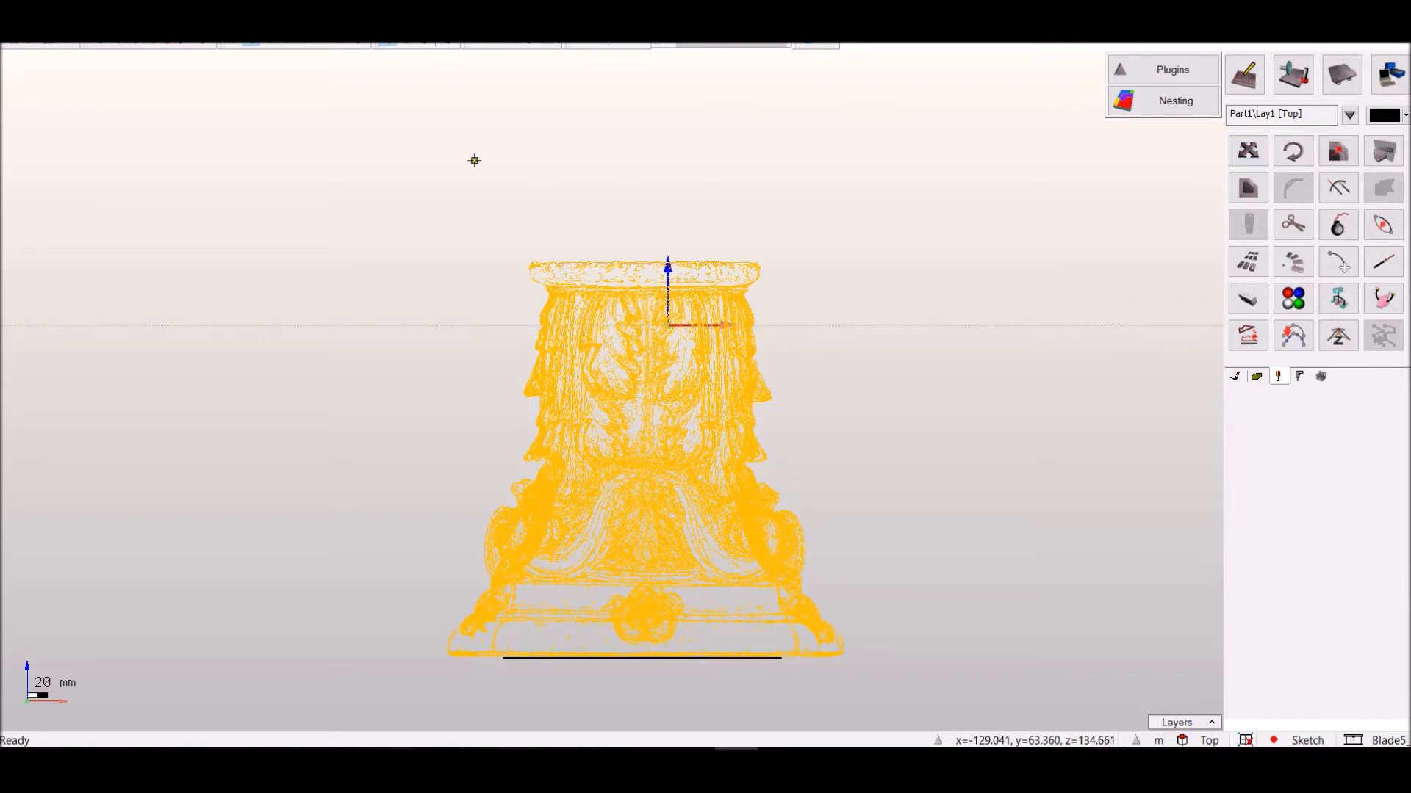
Show the capital in isometric view and deselect everything
{"action": "left_click", "coordinate": [342, 42]}
{"action": "right_click", "coordinate": [998, 183]}
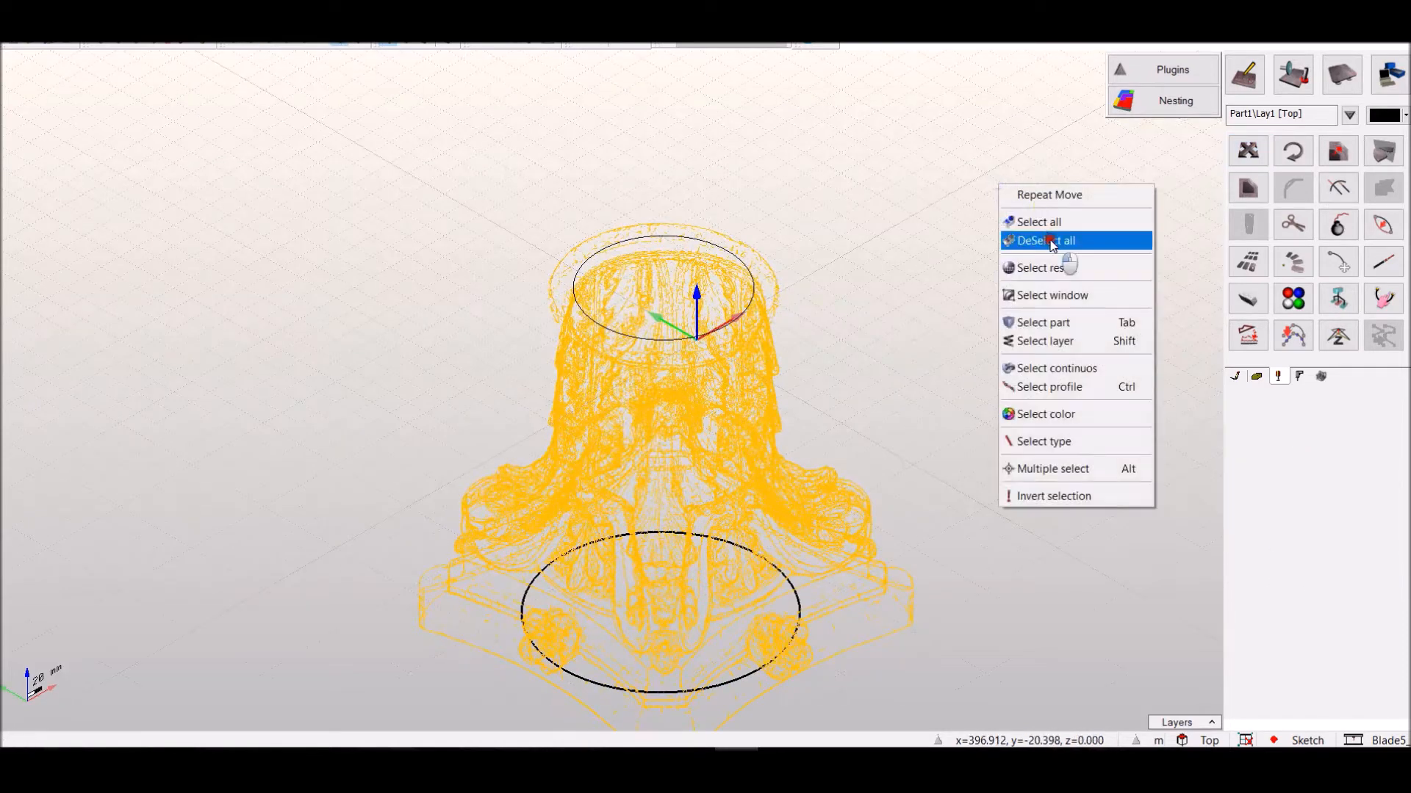
{"action": "left_click", "coordinate": [1050, 240]}
{"action": "left_click", "coordinate": [1256, 376]}
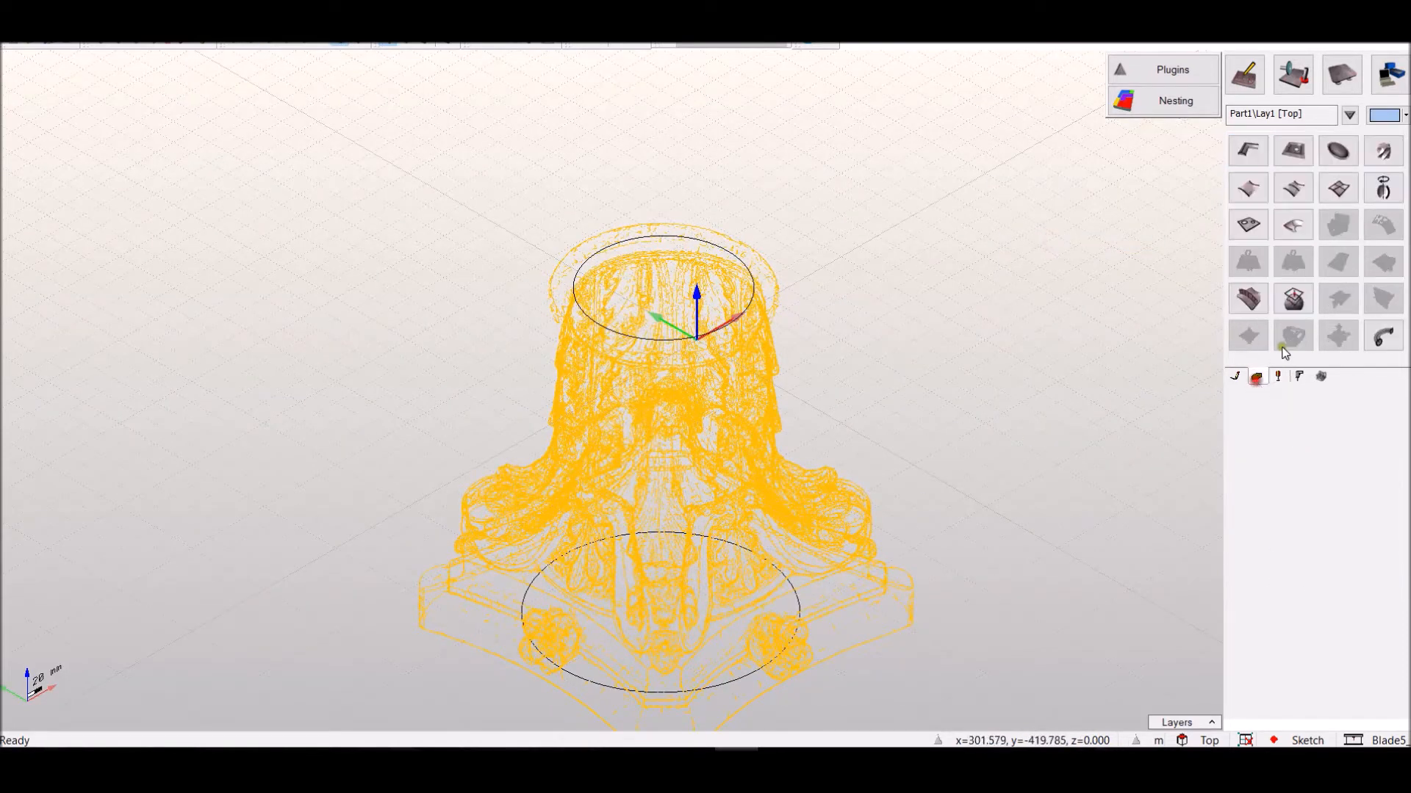
{"action": "left_click", "coordinate": [1302, 189]}
{"action": "scroll", "coordinate": [743, 674], "scroll_direction": "up", "scroll_amount": 2}
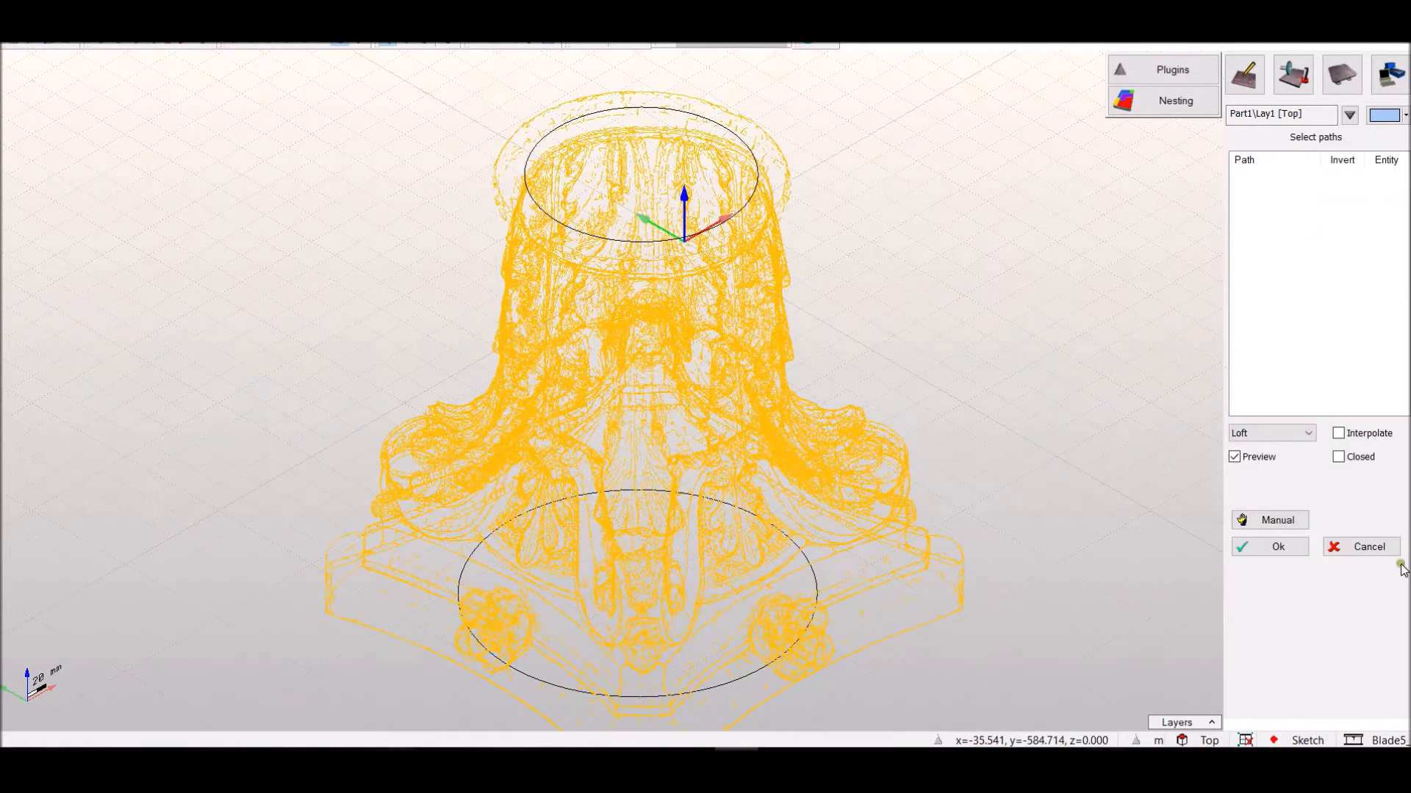
{"action": "left_click", "coordinate": [1358, 542]}
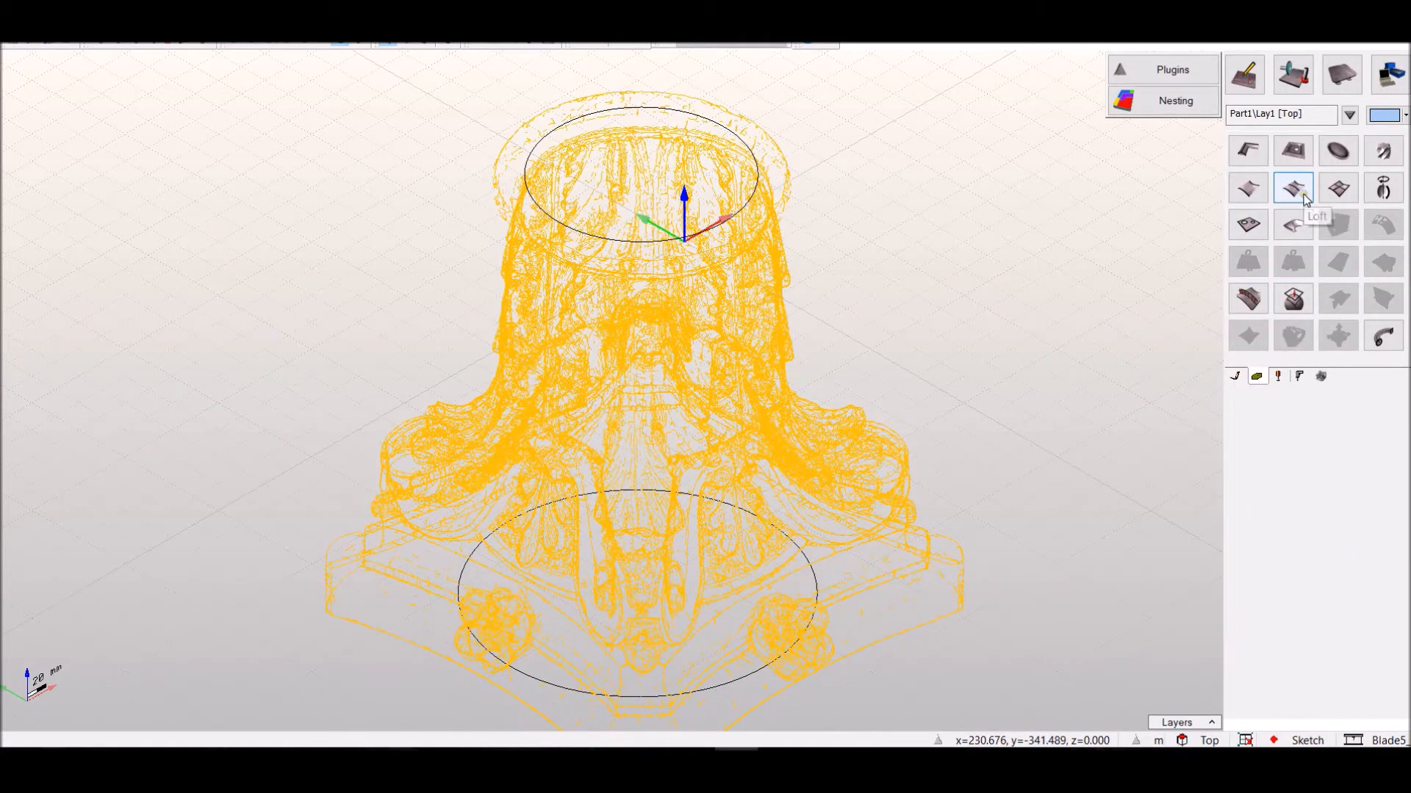
Create two new layers named yuzey and egri under Part1
{"action": "left_click", "coordinate": [1349, 115]}
{"action": "left_click", "coordinate": [1316, 350]}
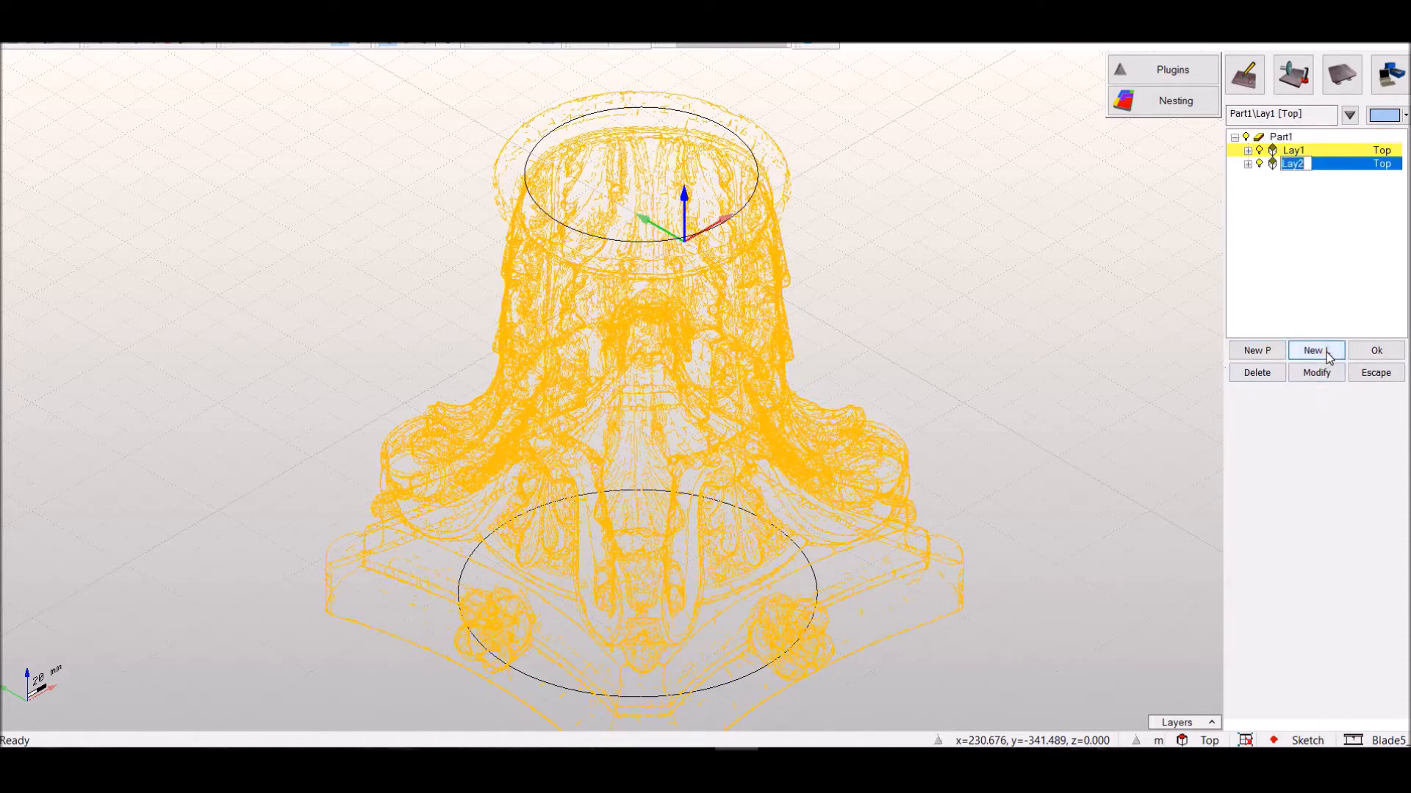
{"action": "type", "text": "yuzey"}
{"action": "key", "text": "Return"}
{"action": "left_click", "coordinate": [1330, 349]}
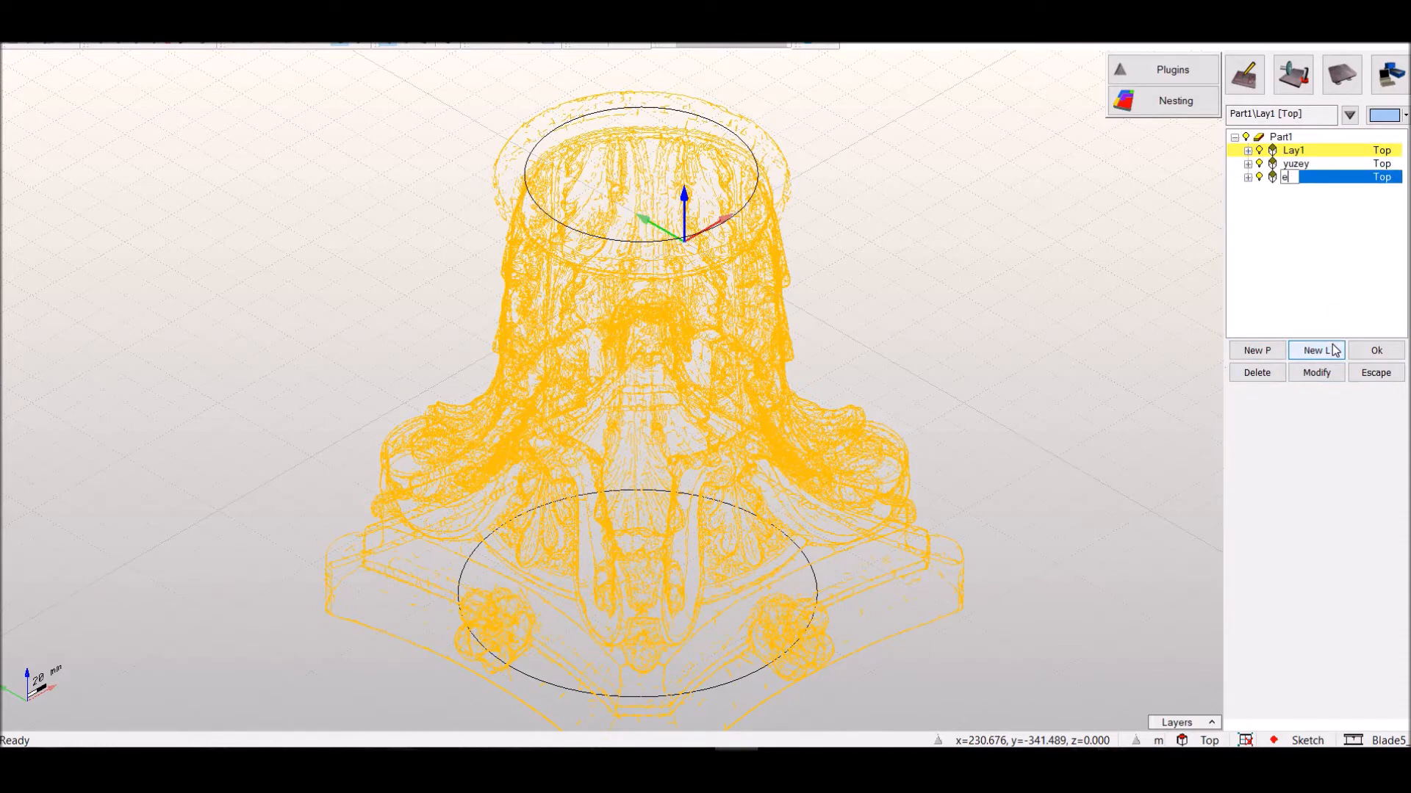
{"action": "type", "text": "egri"}
{"action": "key", "text": "Return"}
{"action": "left_click", "coordinate": [1376, 350]}
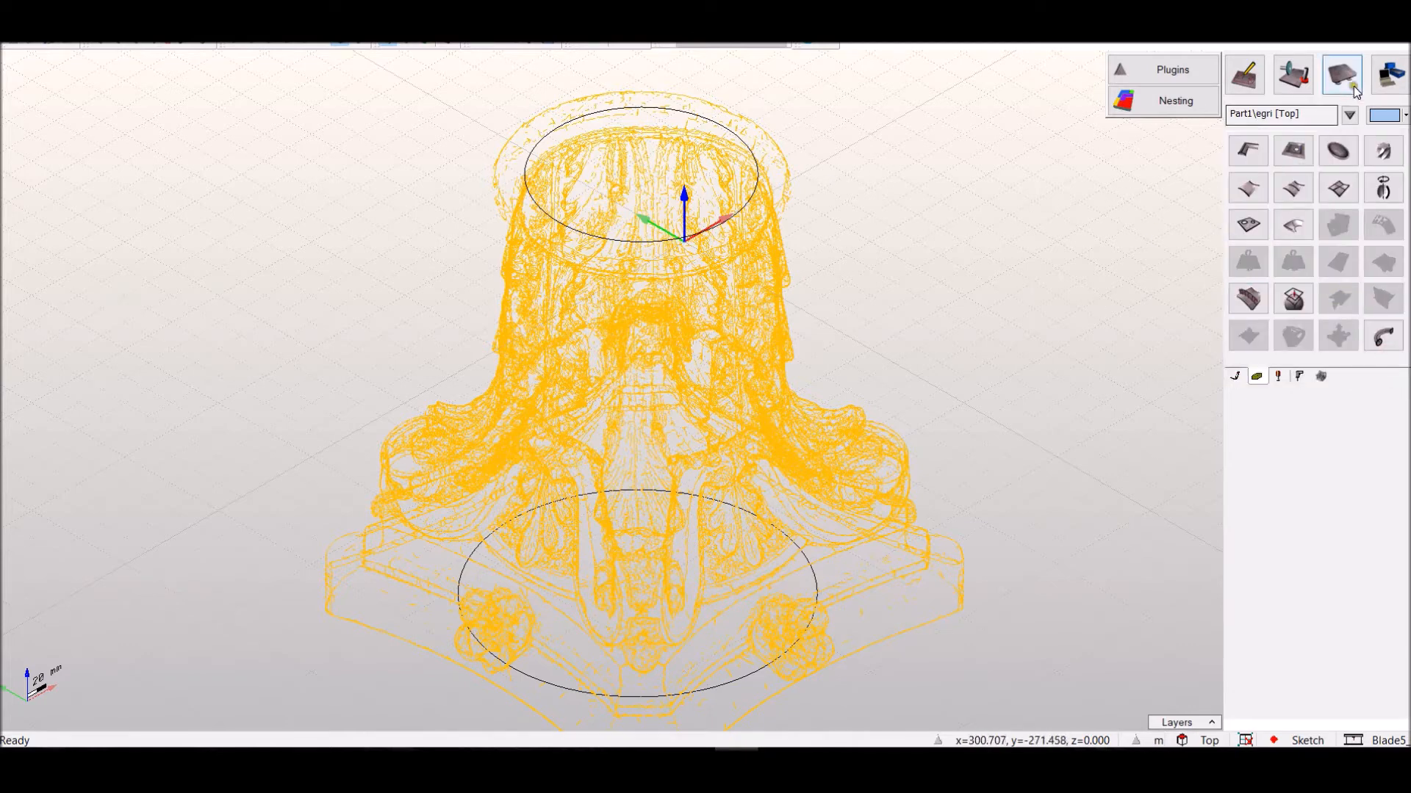
Make yuzey the active layer, loft a surface between the base circle and the rim circle, and show it shaded
{"action": "left_click", "coordinate": [1350, 114]}
{"action": "left_click", "coordinate": [1295, 166]}
{"action": "left_click", "coordinate": [1374, 351]}
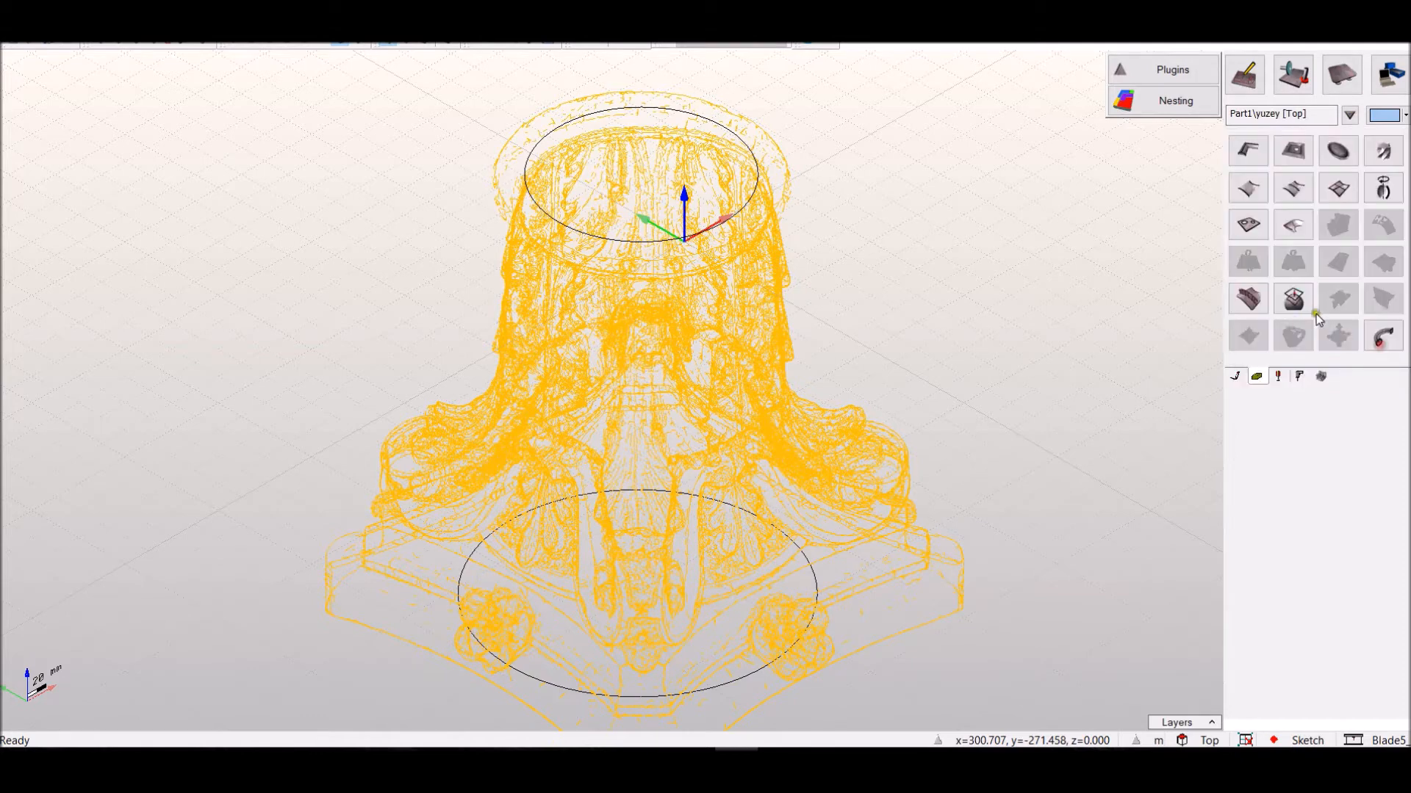
{"action": "left_click", "coordinate": [1293, 188]}
{"action": "left_click", "coordinate": [754, 673]}
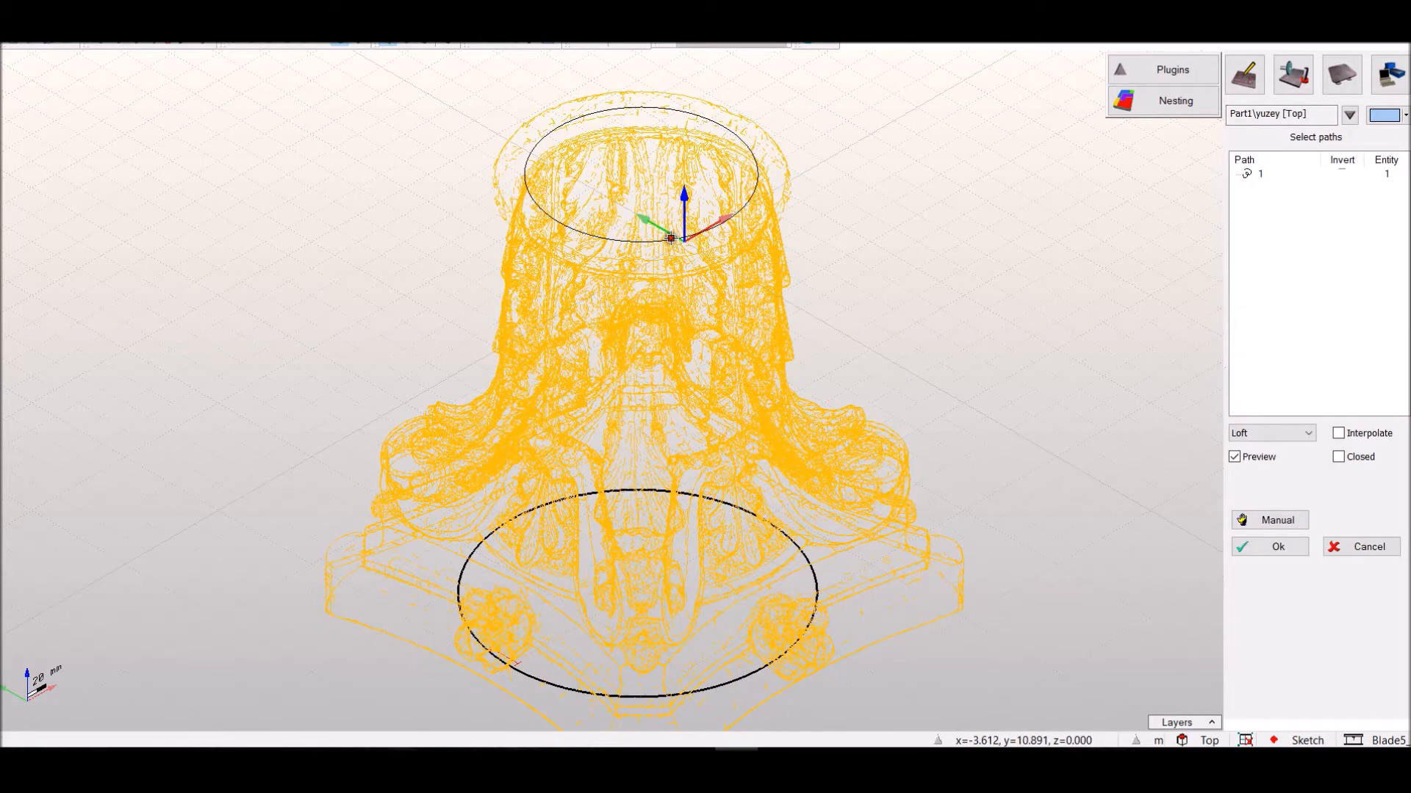
{"action": "left_click", "coordinate": [671, 239]}
{"action": "left_click", "coordinate": [1270, 550]}
{"action": "left_click", "coordinate": [1282, 559]}
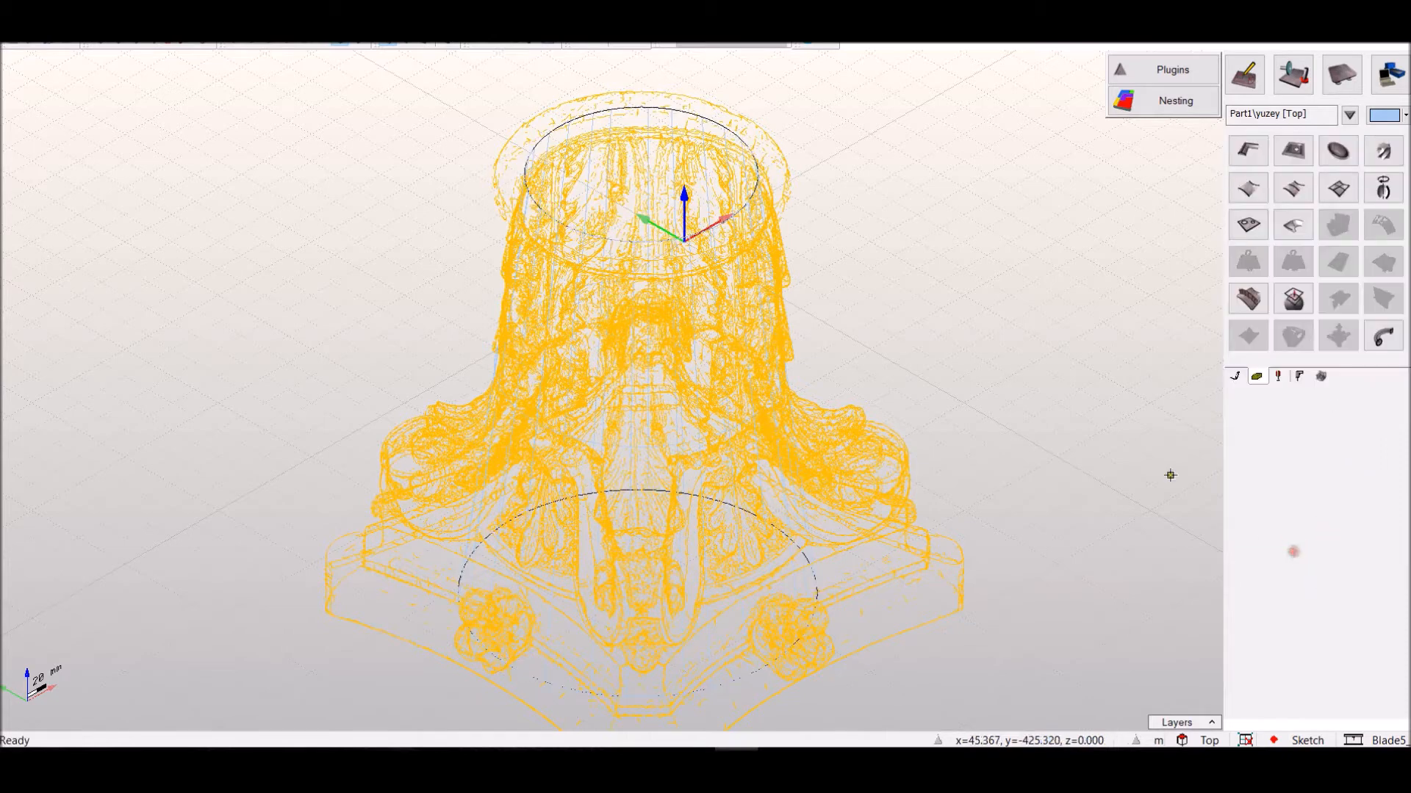
{"action": "left_click", "coordinate": [428, 44]}
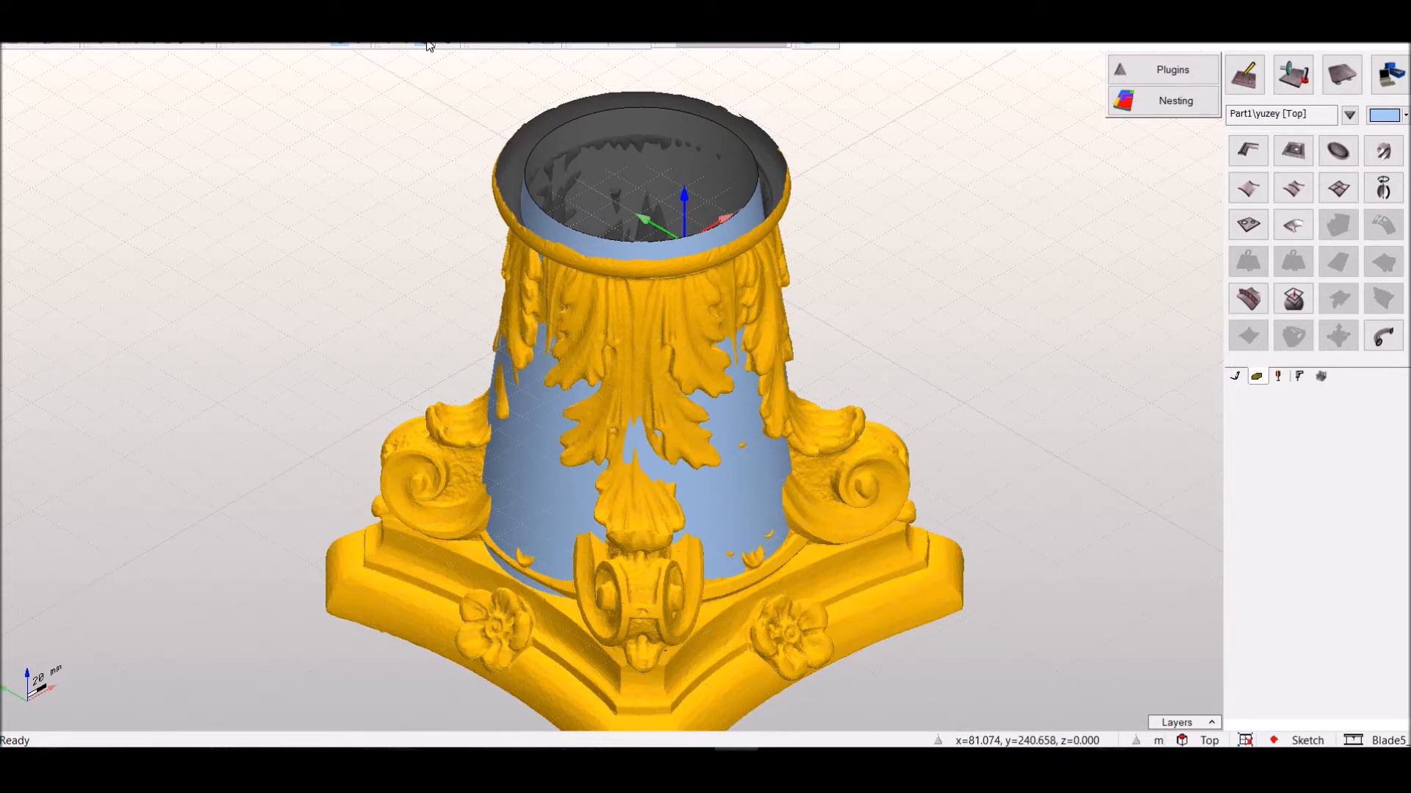
Return to wireframe display and delete the lofted surface and the larger circle at the capital's base
{"action": "left_click", "coordinate": [1278, 377]}
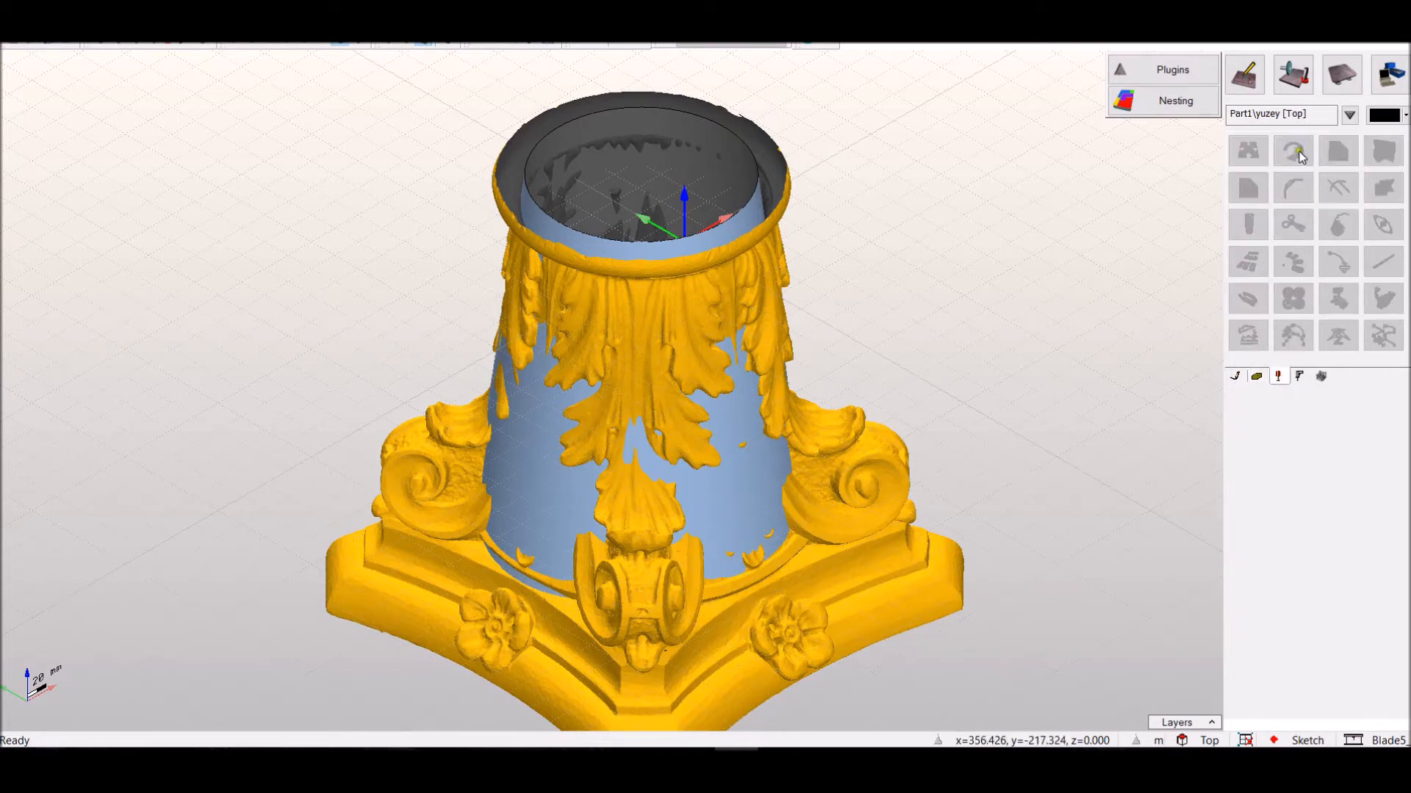
{"action": "left_click", "coordinate": [1243, 378]}
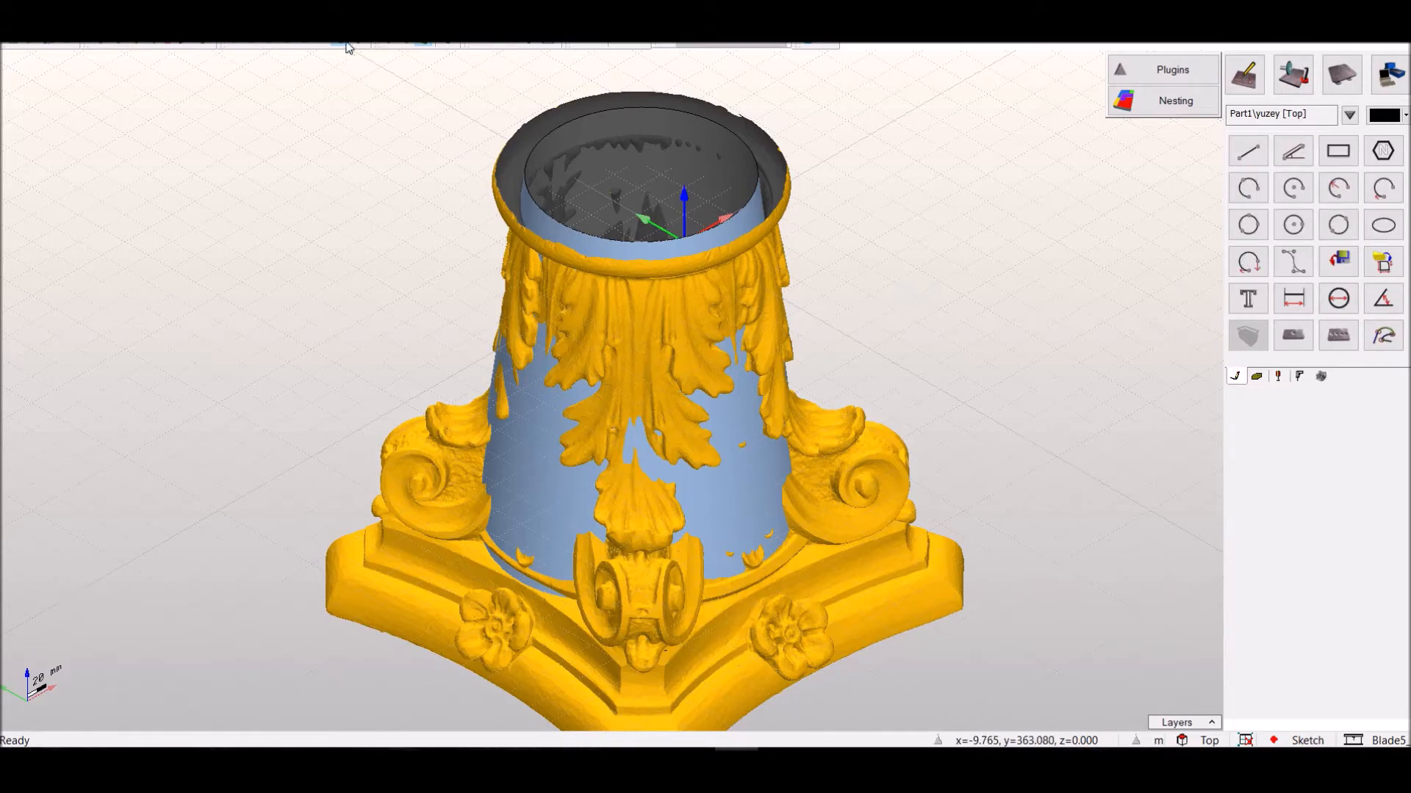
{"action": "left_click", "coordinate": [385, 45]}
{"action": "scroll", "coordinate": [772, 504], "scroll_direction": "up", "scroll_amount": 6}
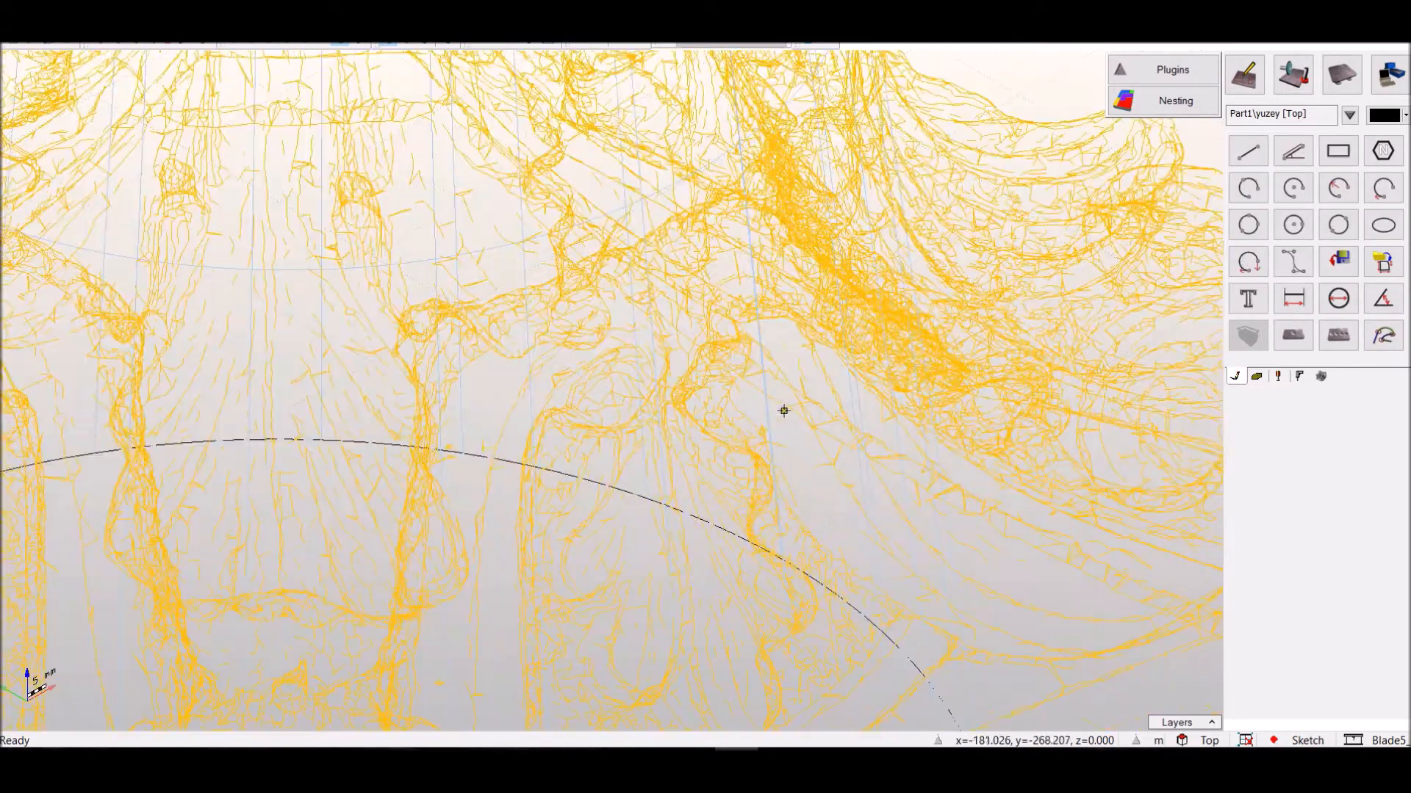
{"action": "scroll", "coordinate": [767, 408], "scroll_direction": "down", "scroll_amount": 8}
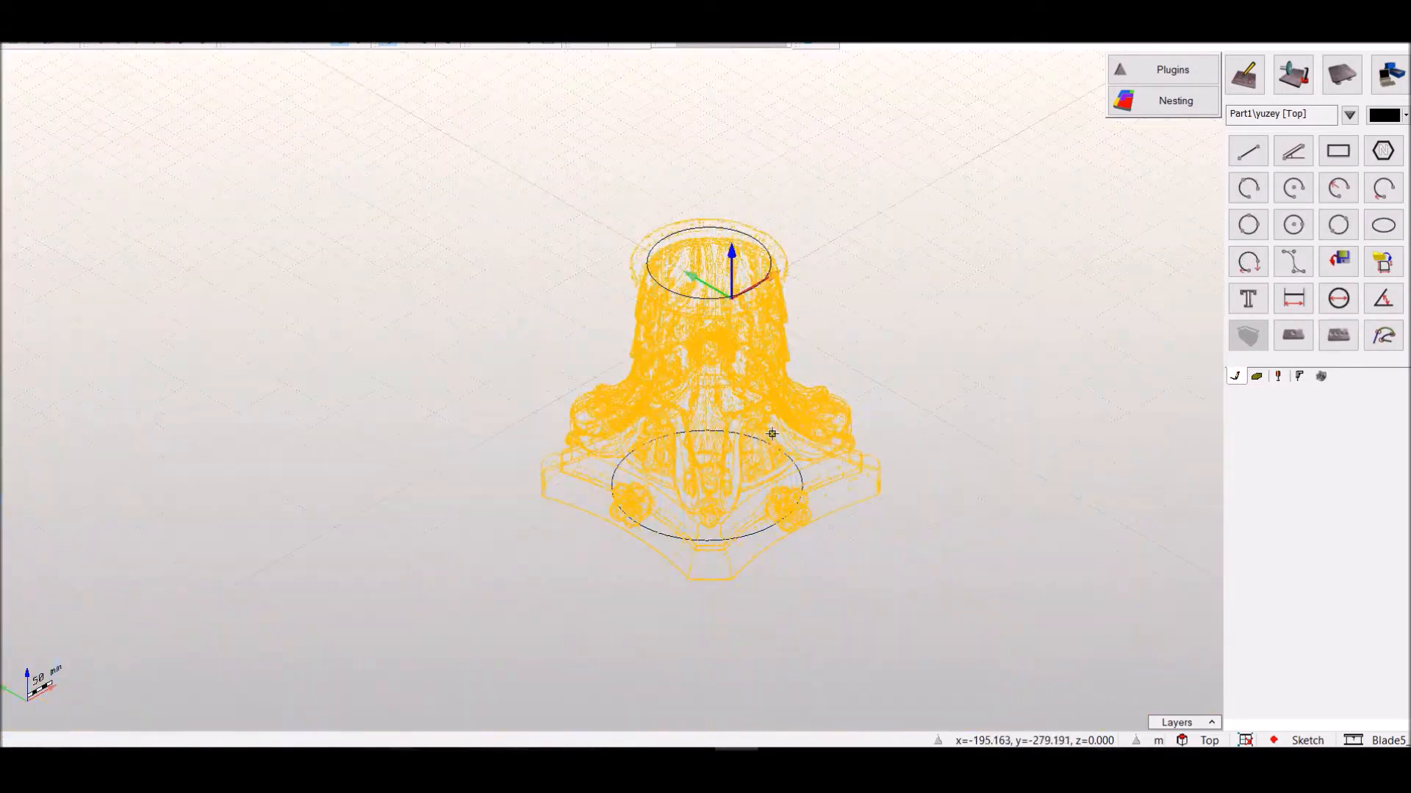
{"action": "scroll", "coordinate": [766, 532], "scroll_direction": "up", "scroll_amount": 4}
{"action": "left_click", "coordinate": [781, 620]}
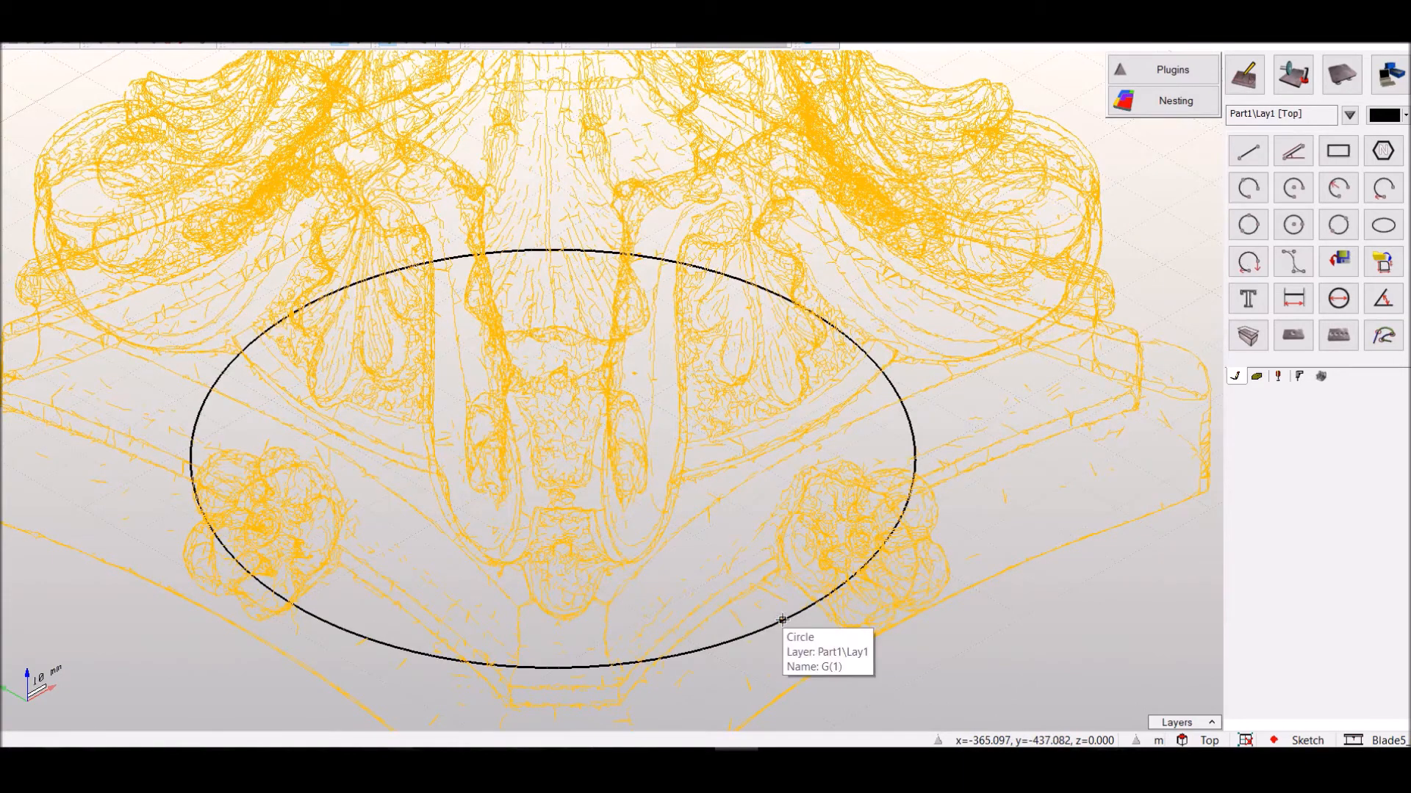
{"action": "key", "text": "Delete"}
{"action": "scroll", "coordinate": [776, 619], "scroll_direction": "down", "scroll_amount": 3}
{"action": "scroll", "coordinate": [775, 620], "scroll_direction": "down", "scroll_amount": 2}
{"action": "scroll", "coordinate": [727, 260], "scroll_direction": "up", "scroll_amount": 6}
{"action": "left_click", "coordinate": [699, 334]}
{"action": "scroll", "coordinate": [1233, 340], "scroll_direction": "down", "scroll_amount": 2}
{"action": "left_click", "coordinate": [1253, 155]}
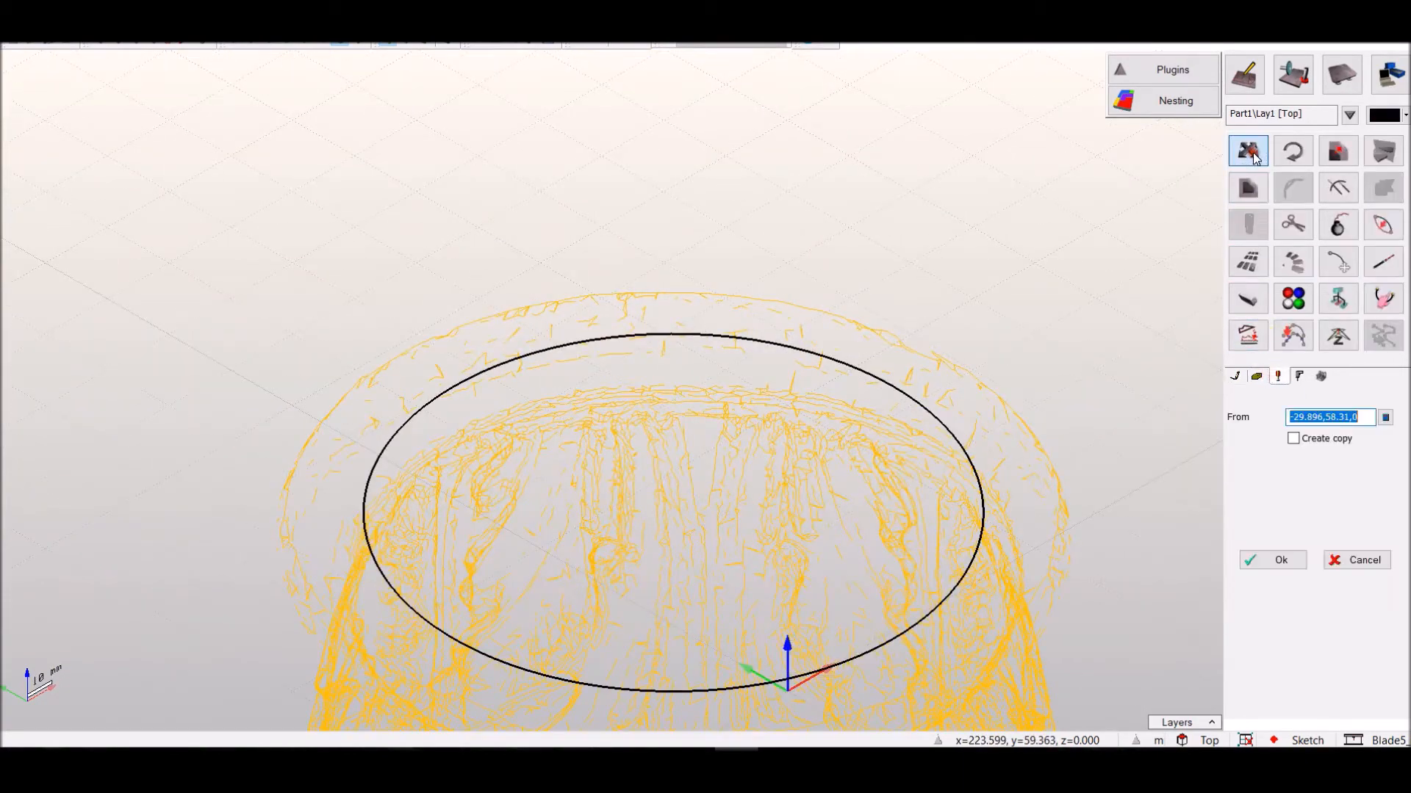
{"action": "scroll", "coordinate": [910, 191], "scroll_direction": "down", "scroll_amount": 2}
{"action": "left_click", "coordinate": [1293, 438]}
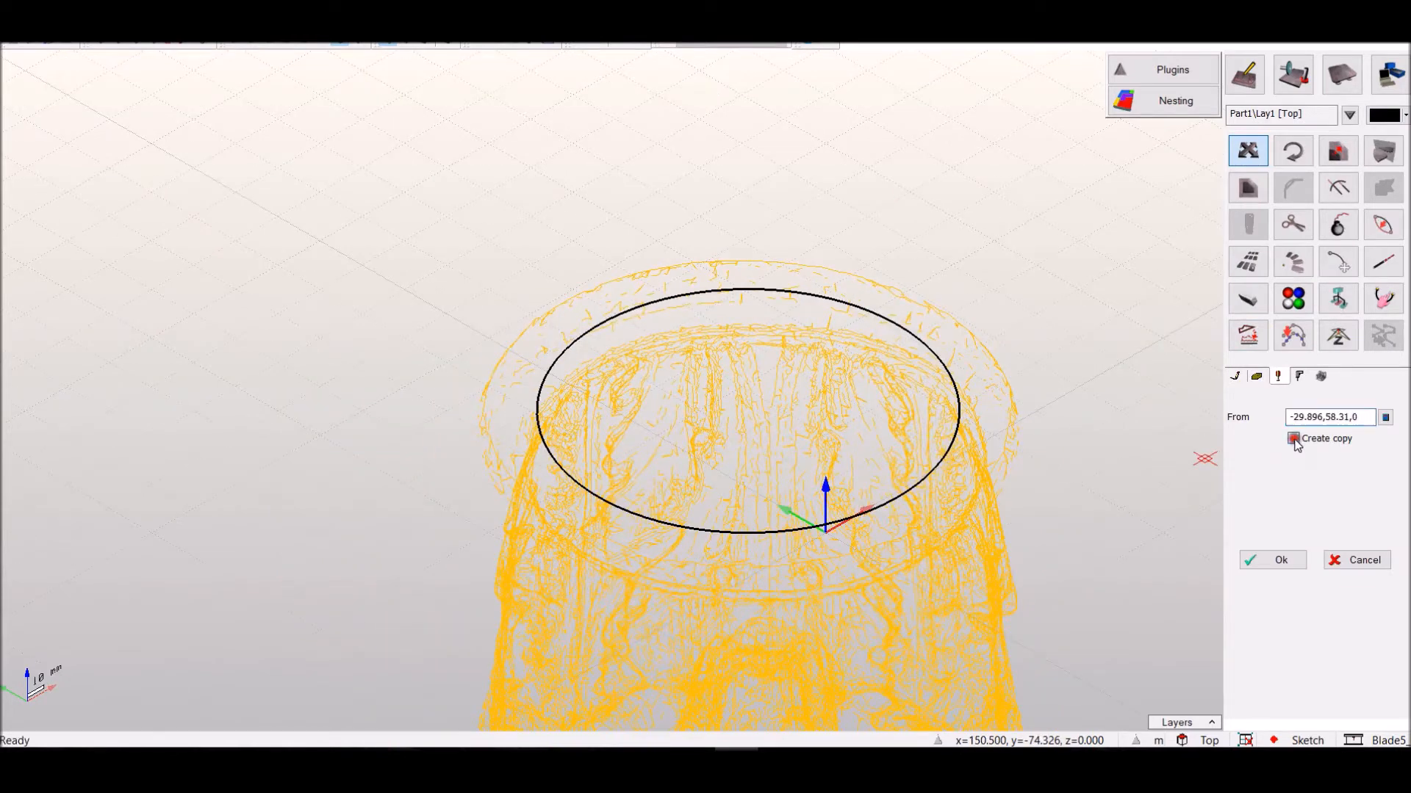
{"action": "left_click", "coordinate": [1367, 417]}
{"action": "left_click", "coordinate": [1296, 560]}
{"action": "left_click", "coordinate": [1362, 418]}
{"action": "left_click", "coordinate": [1356, 560]}
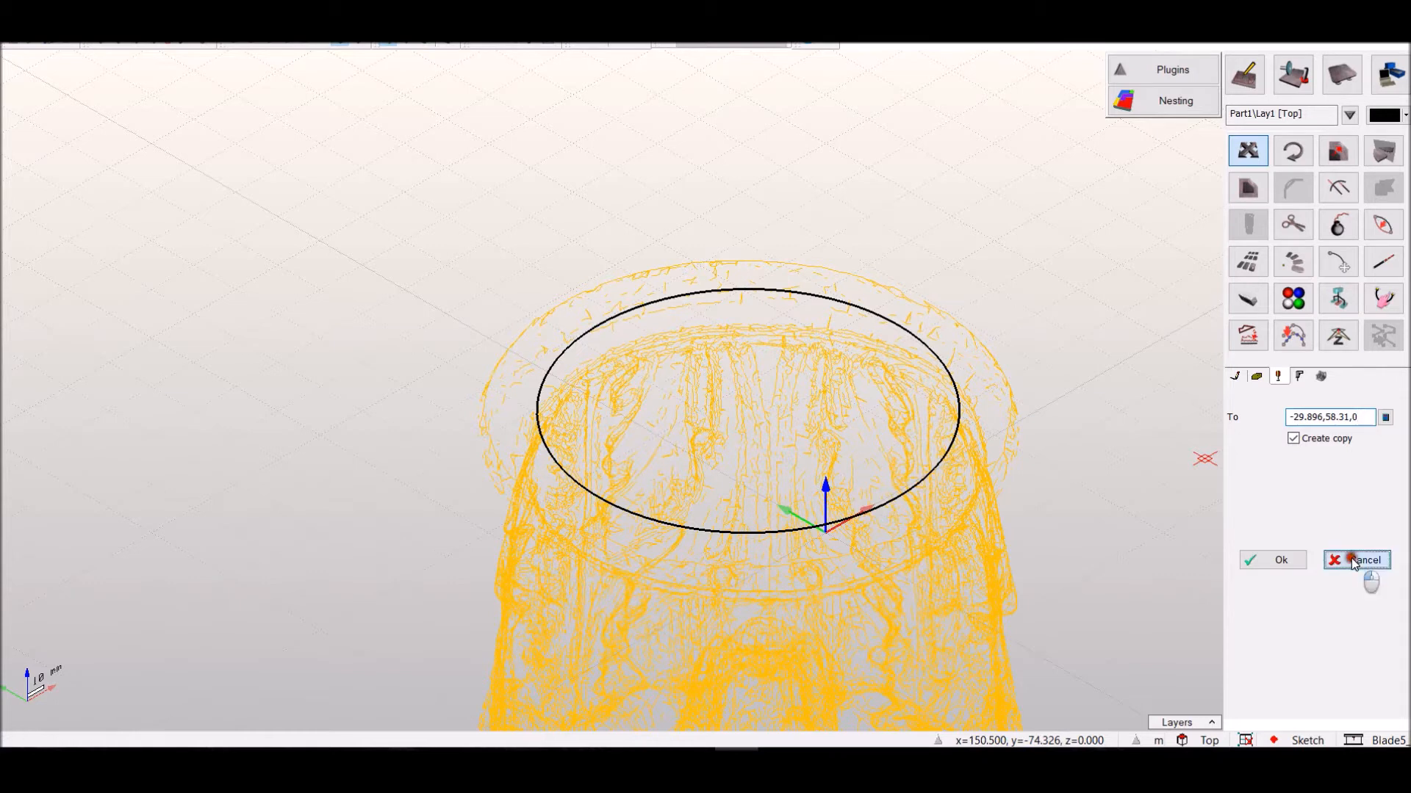
Try to copy the rim circle downward in Z with Move, using centre snap to take its centre as the base point
{"action": "right_click", "coordinate": [1093, 299]}
{"action": "left_click", "coordinate": [1142, 307]}
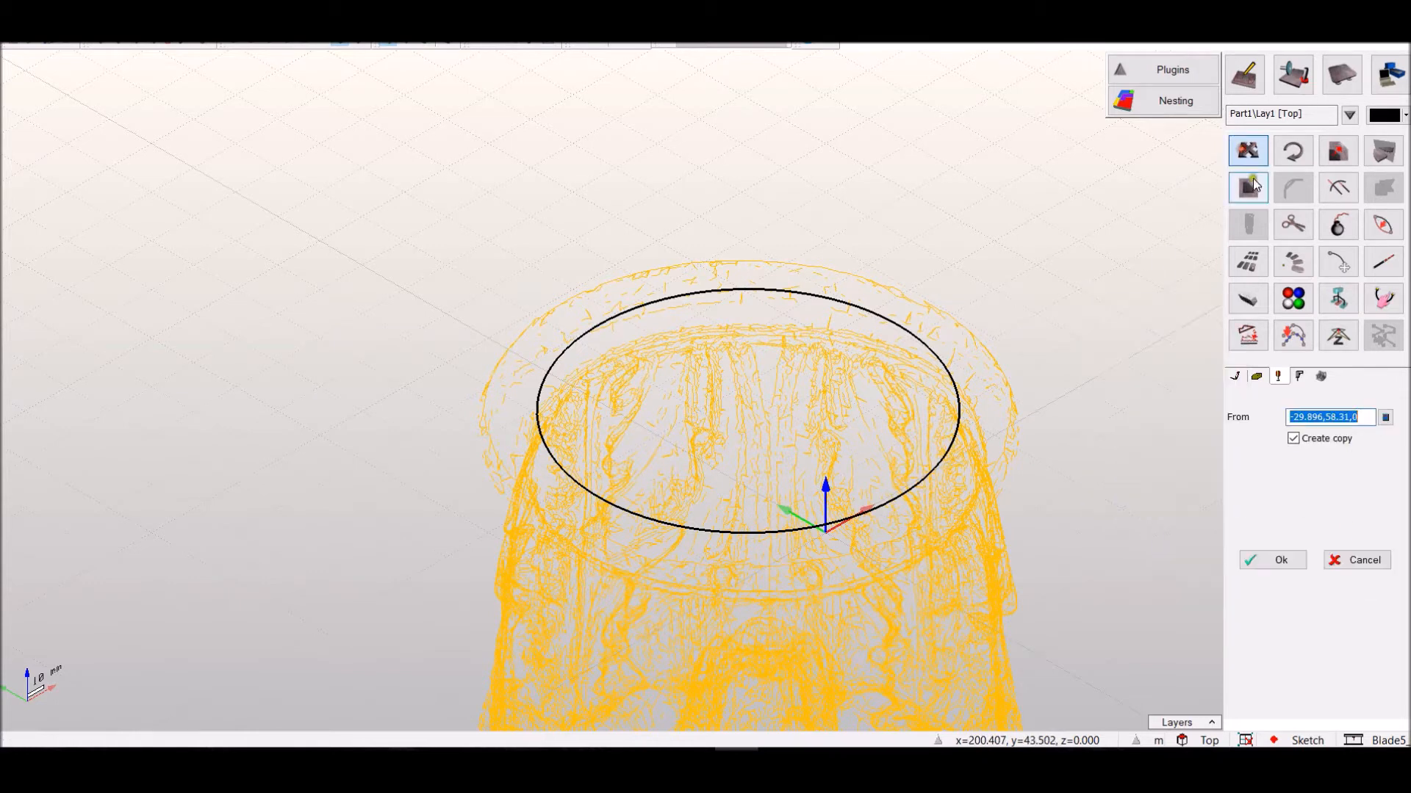
{"action": "right_click", "coordinate": [933, 256]}
{"action": "left_click", "coordinate": [972, 332]}
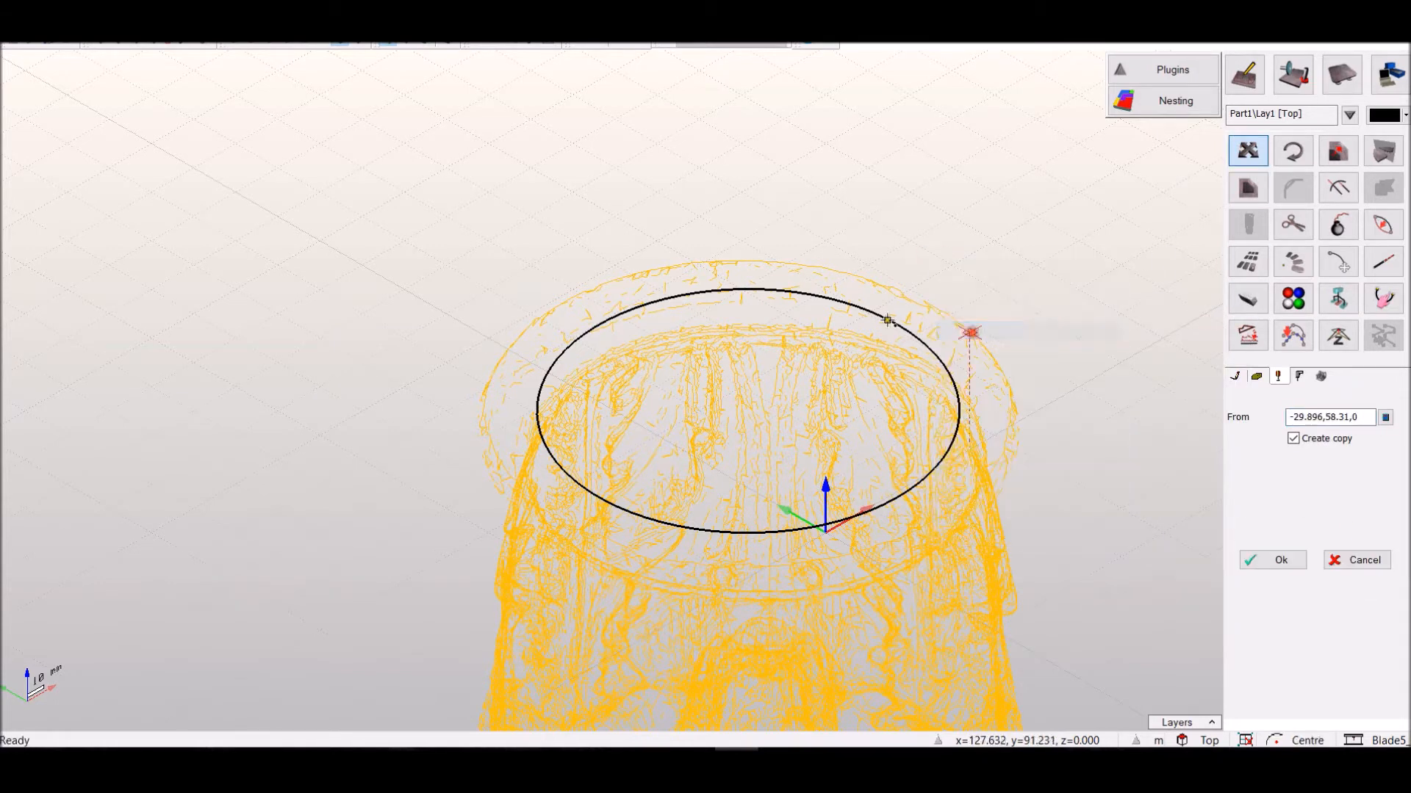
{"action": "left_click", "coordinate": [896, 325]}
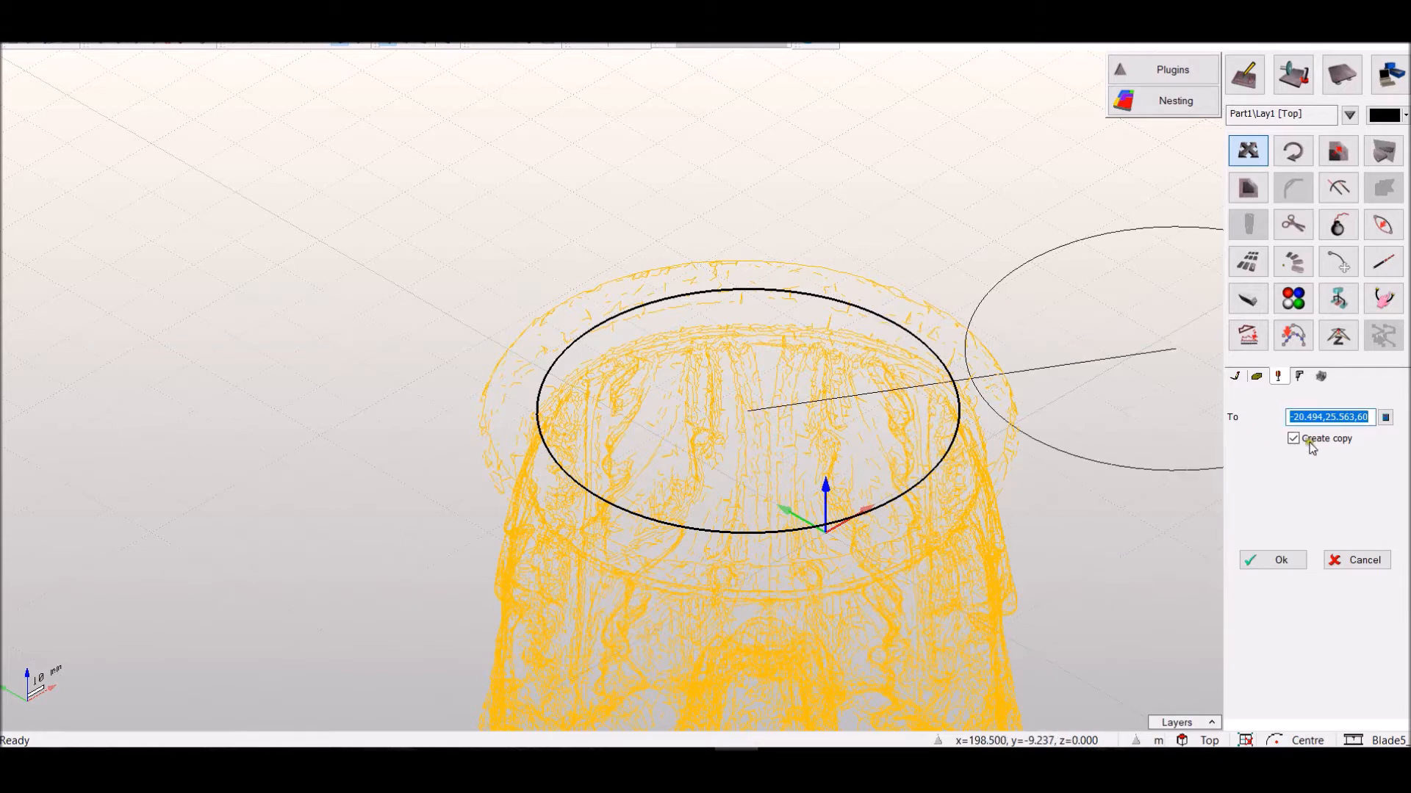
{"action": "left_click", "coordinate": [1370, 420]}
{"action": "key", "text": "BackSpace"}
{"action": "key", "text": "BackSpace"}
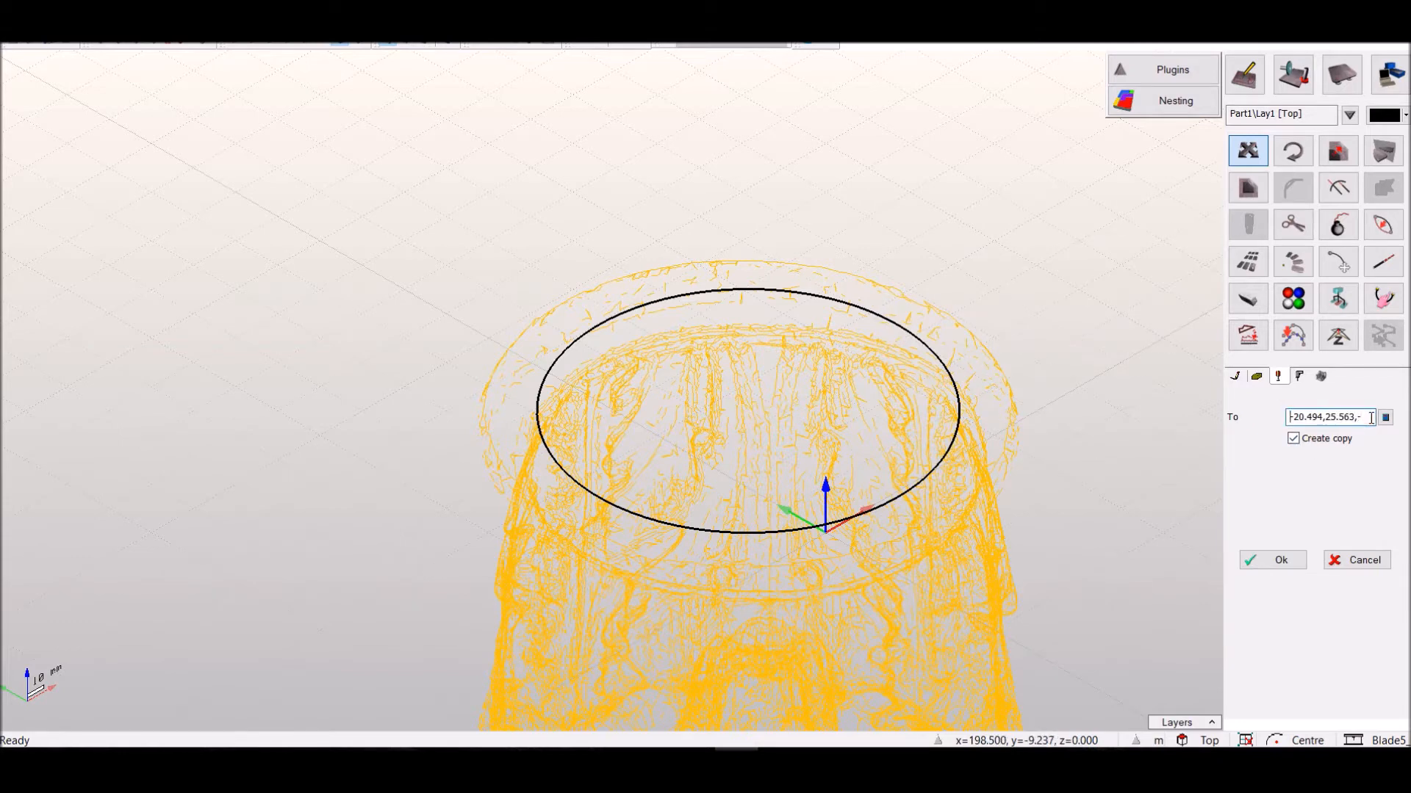
{"action": "left_click", "coordinate": [1247, 575]}
Deselect everything and delete the duplicate circle that coincides with the rim circle
{"action": "scroll", "coordinate": [881, 455], "scroll_direction": "down", "scroll_amount": 5}
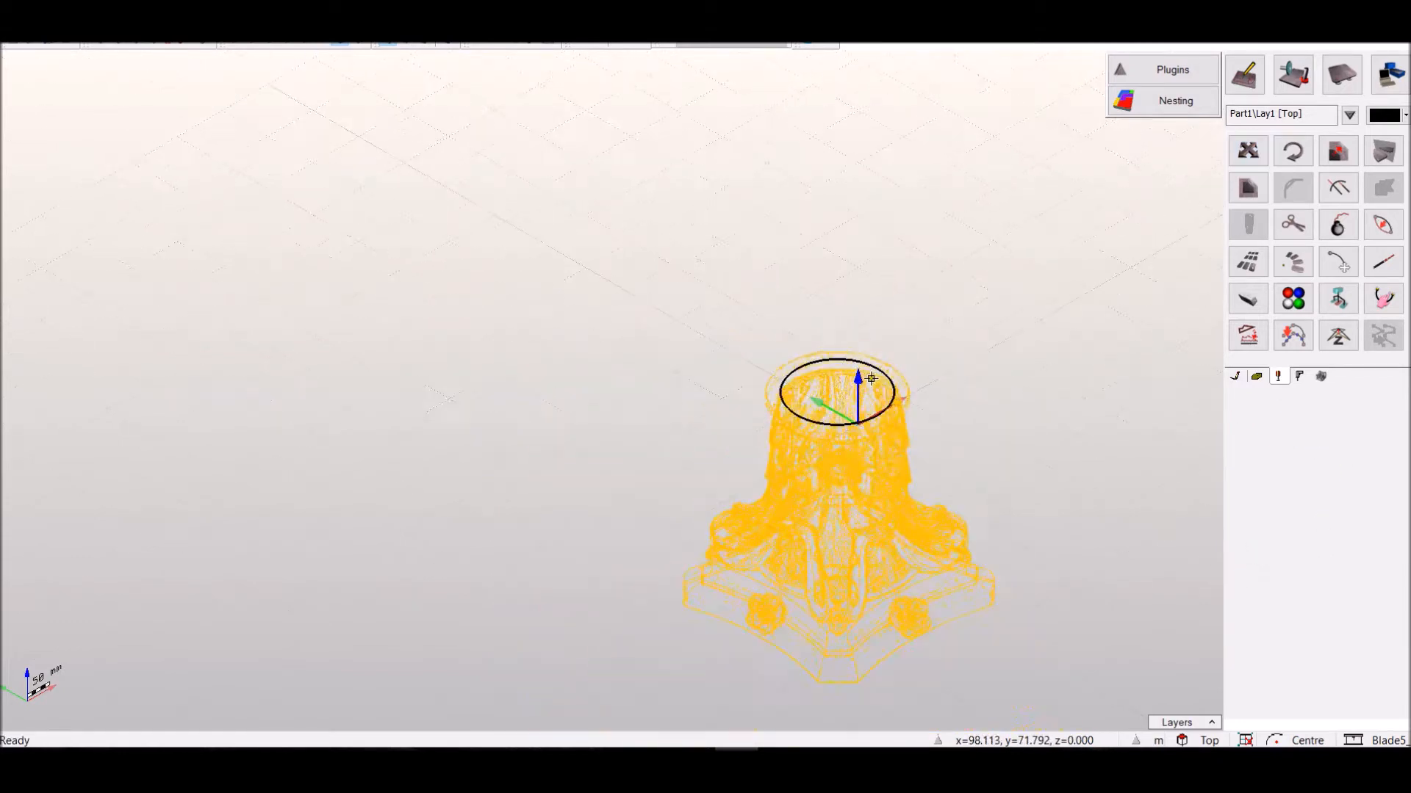
{"action": "scroll", "coordinate": [733, 490], "scroll_direction": "up", "scroll_amount": 3}
{"action": "scroll", "coordinate": [733, 490], "scroll_direction": "down", "scroll_amount": 5}
{"action": "scroll", "coordinate": [737, 447], "scroll_direction": "up", "scroll_amount": 5}
{"action": "right_click", "coordinate": [920, 224]}
{"action": "left_click", "coordinate": [977, 279]}
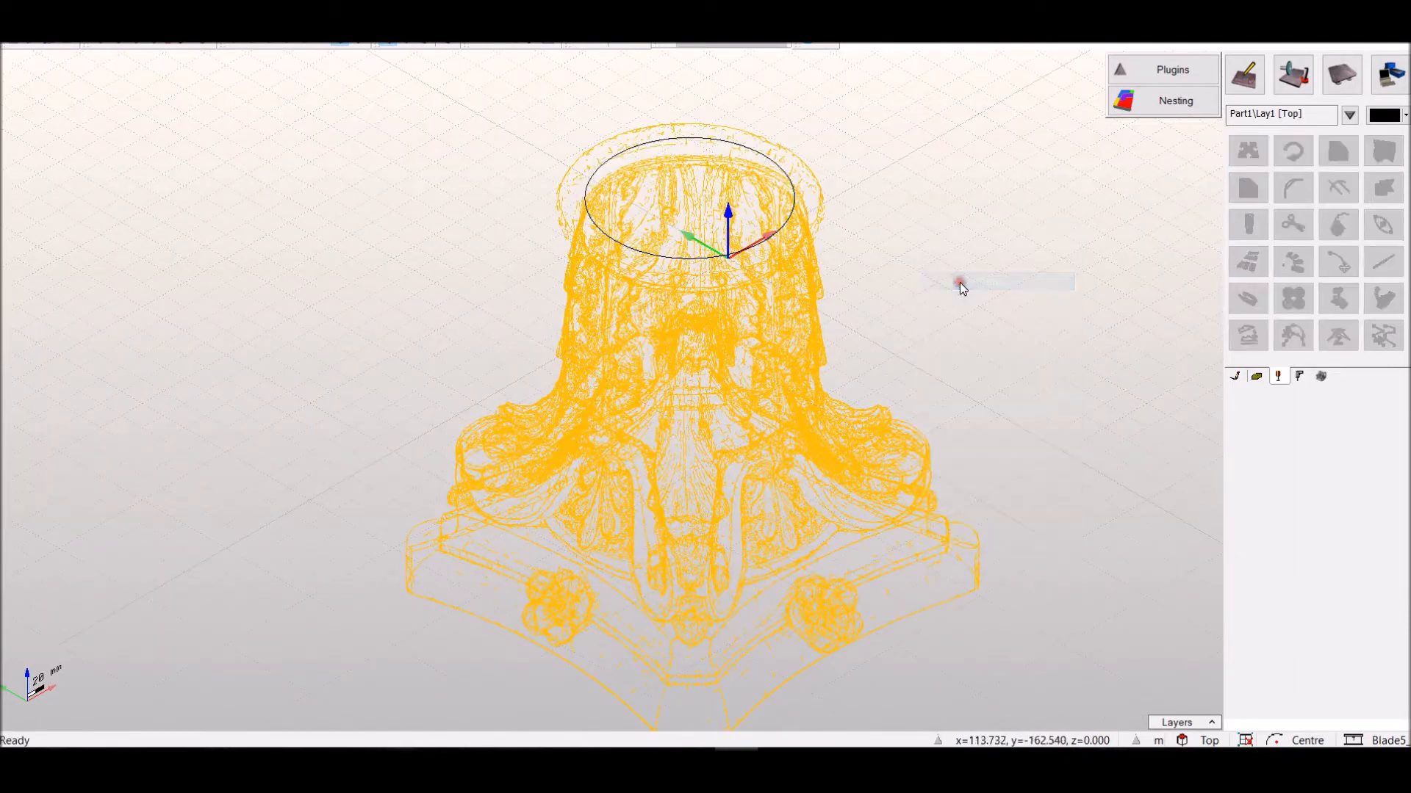
{"action": "right_click", "coordinate": [938, 188]}
{"action": "left_click", "coordinate": [1086, 164]}
{"action": "scroll", "coordinate": [811, 171], "scroll_direction": "up", "scroll_amount": 4}
{"action": "left_click", "coordinate": [742, 160]}
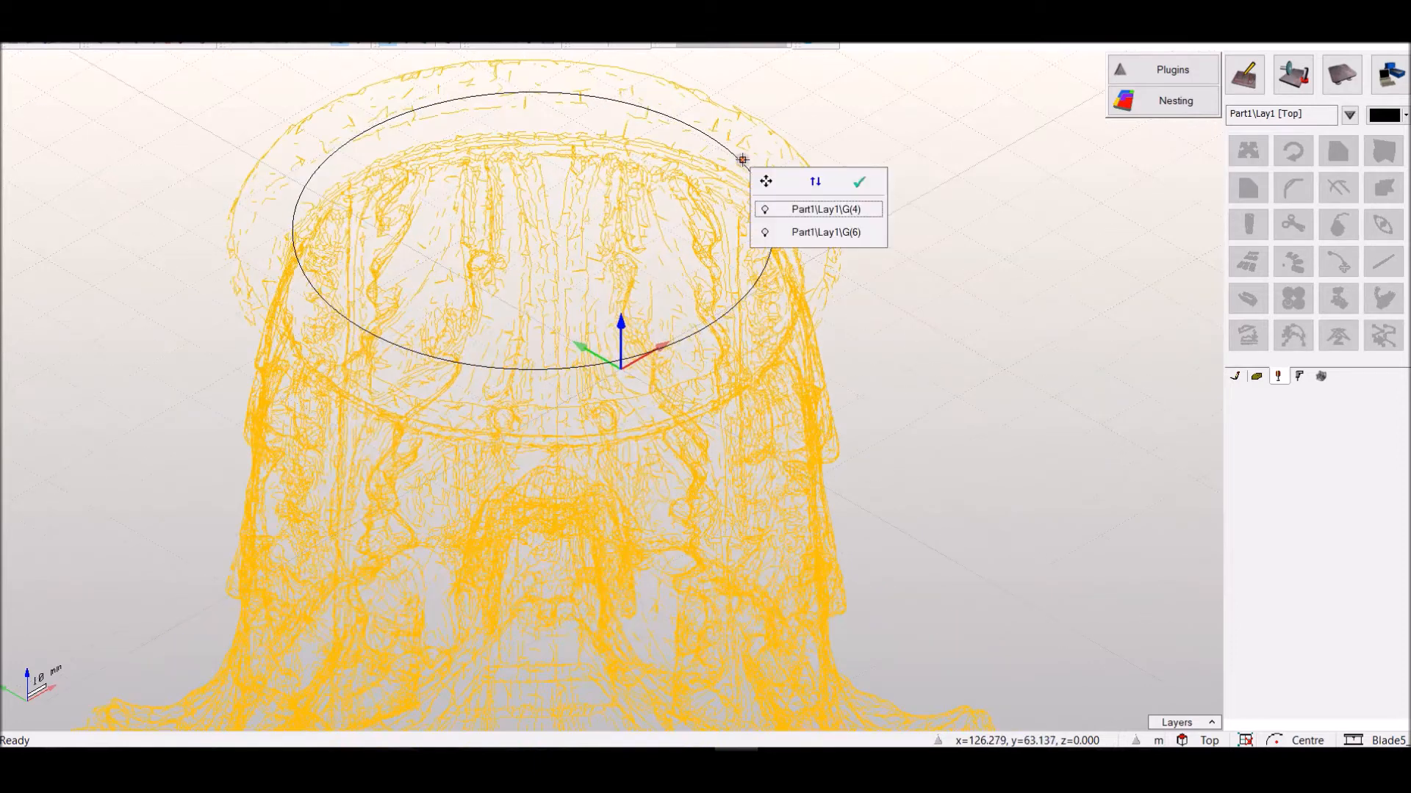
{"action": "left_click", "coordinate": [845, 231]}
{"action": "key", "text": "Delete"}
Copy the rim circle from its centre -20.494,25.563,60 to -20.494,25.563,-327 at the capital's base
{"action": "left_click", "coordinate": [746, 163]}
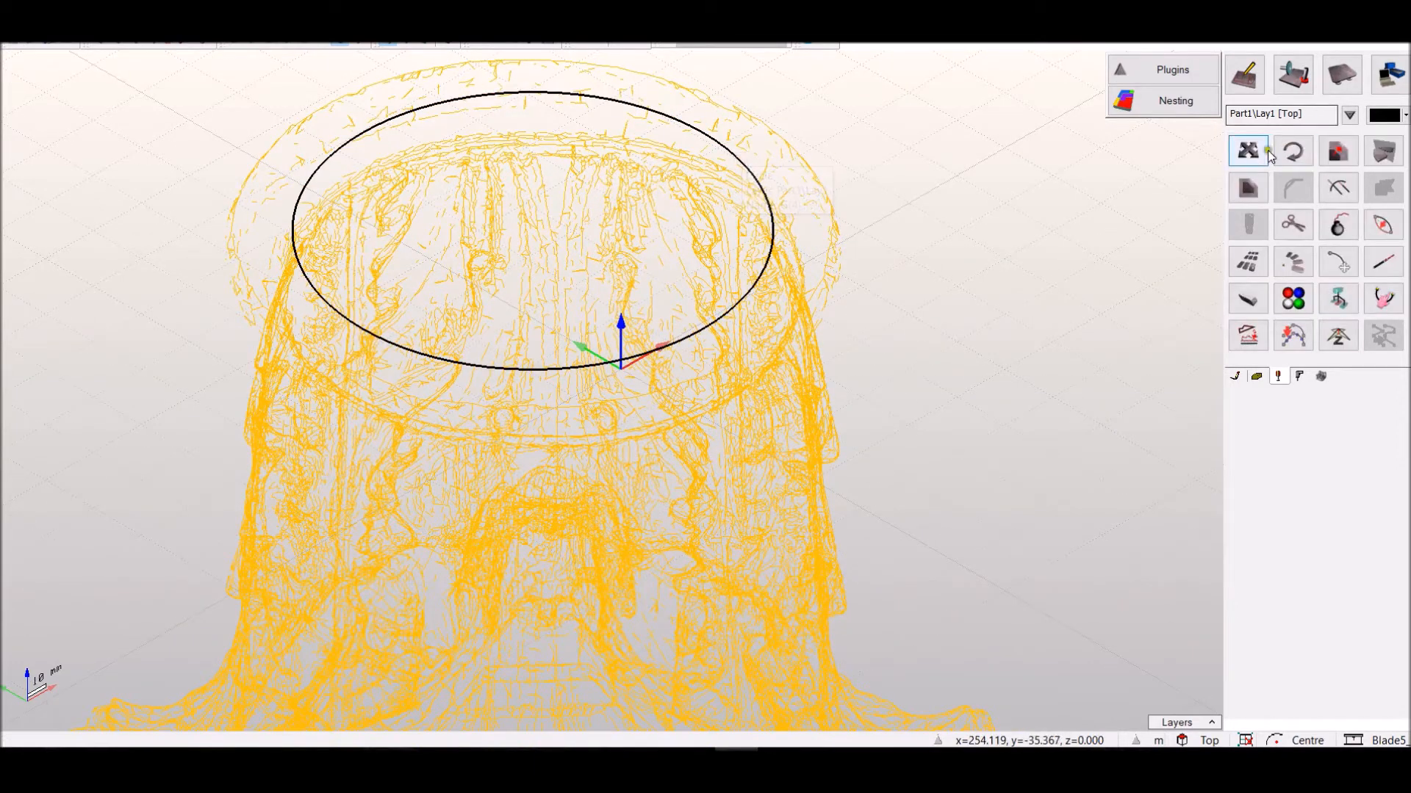
{"action": "left_click", "coordinate": [1248, 151]}
{"action": "left_click", "coordinate": [532, 230]}
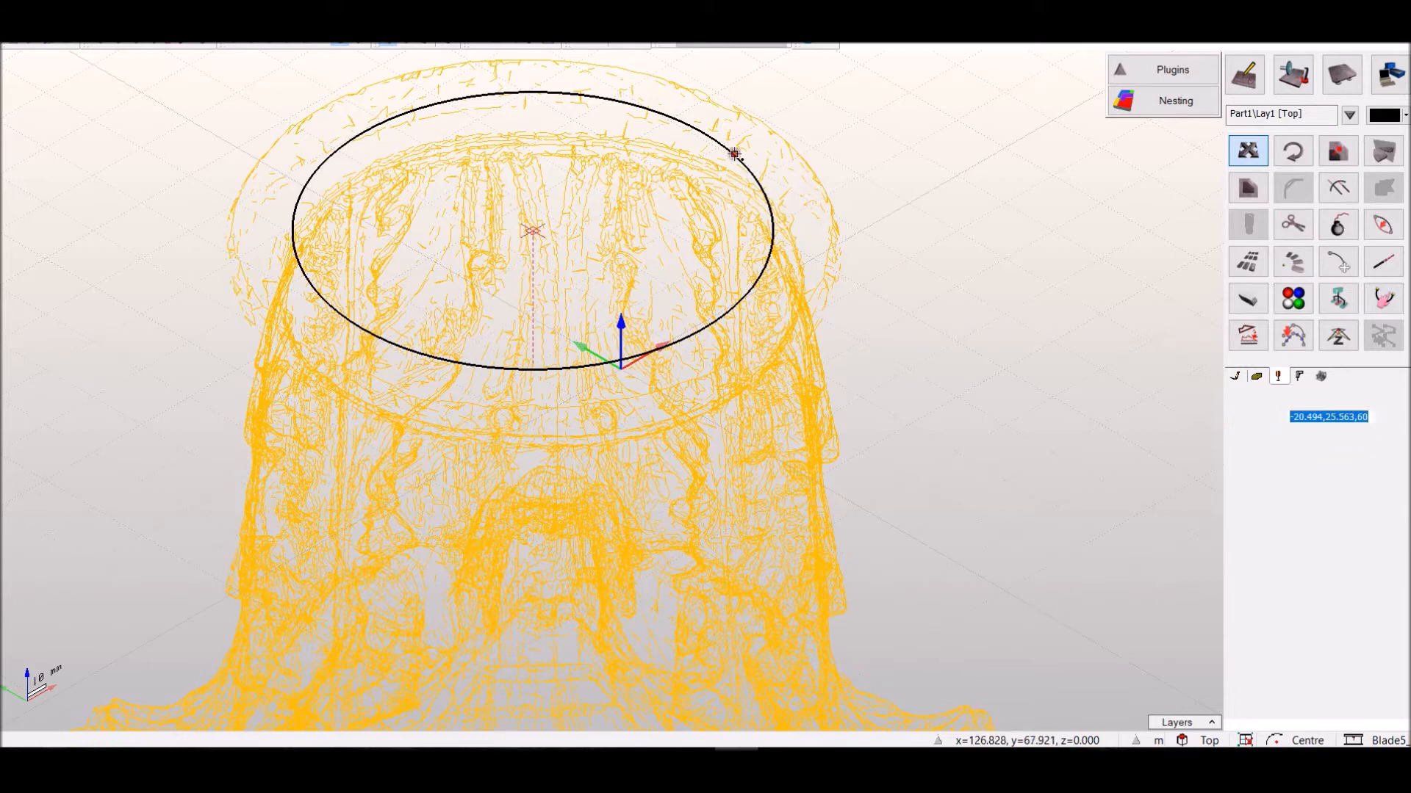
{"action": "right_click", "coordinate": [949, 226]}
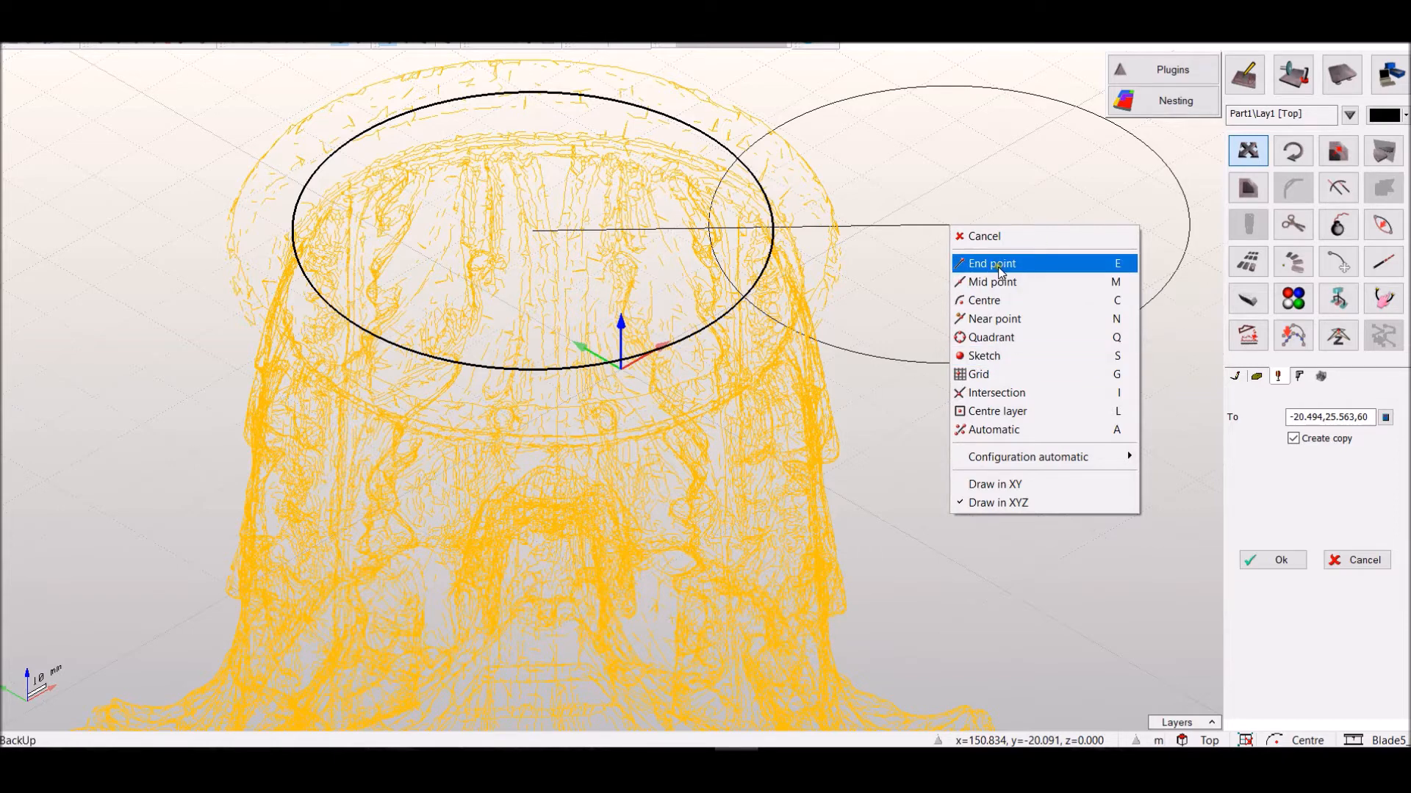
{"action": "left_click", "coordinate": [993, 265]}
{"action": "left_click", "coordinate": [1361, 417]}
{"action": "left_click", "coordinate": [1371, 417]}
{"action": "key", "text": "BackSpace"}
{"action": "key", "text": "BackSpace"}
{"action": "type", "text": "-"}
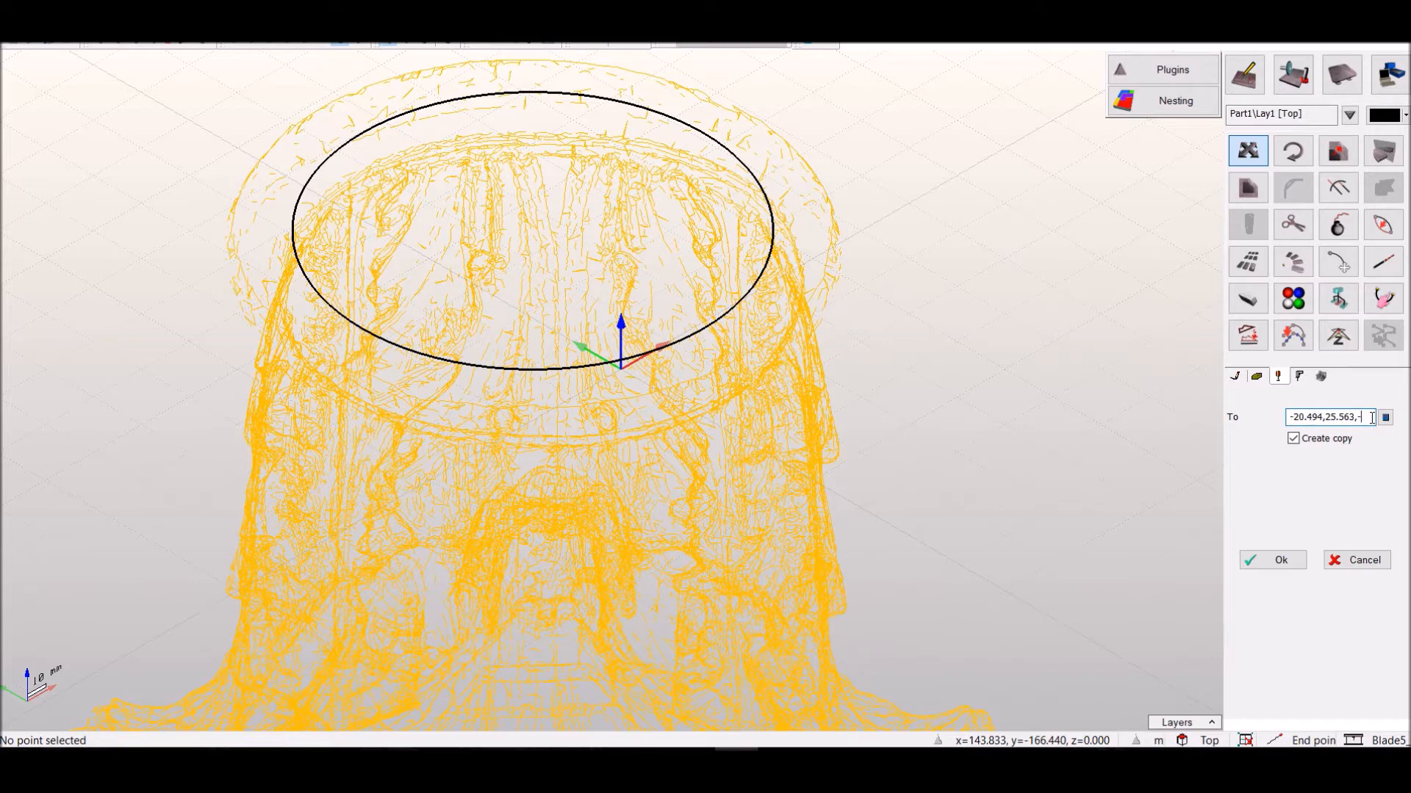
{"action": "key", "text": "Home"}
{"action": "type", "text": "327"}
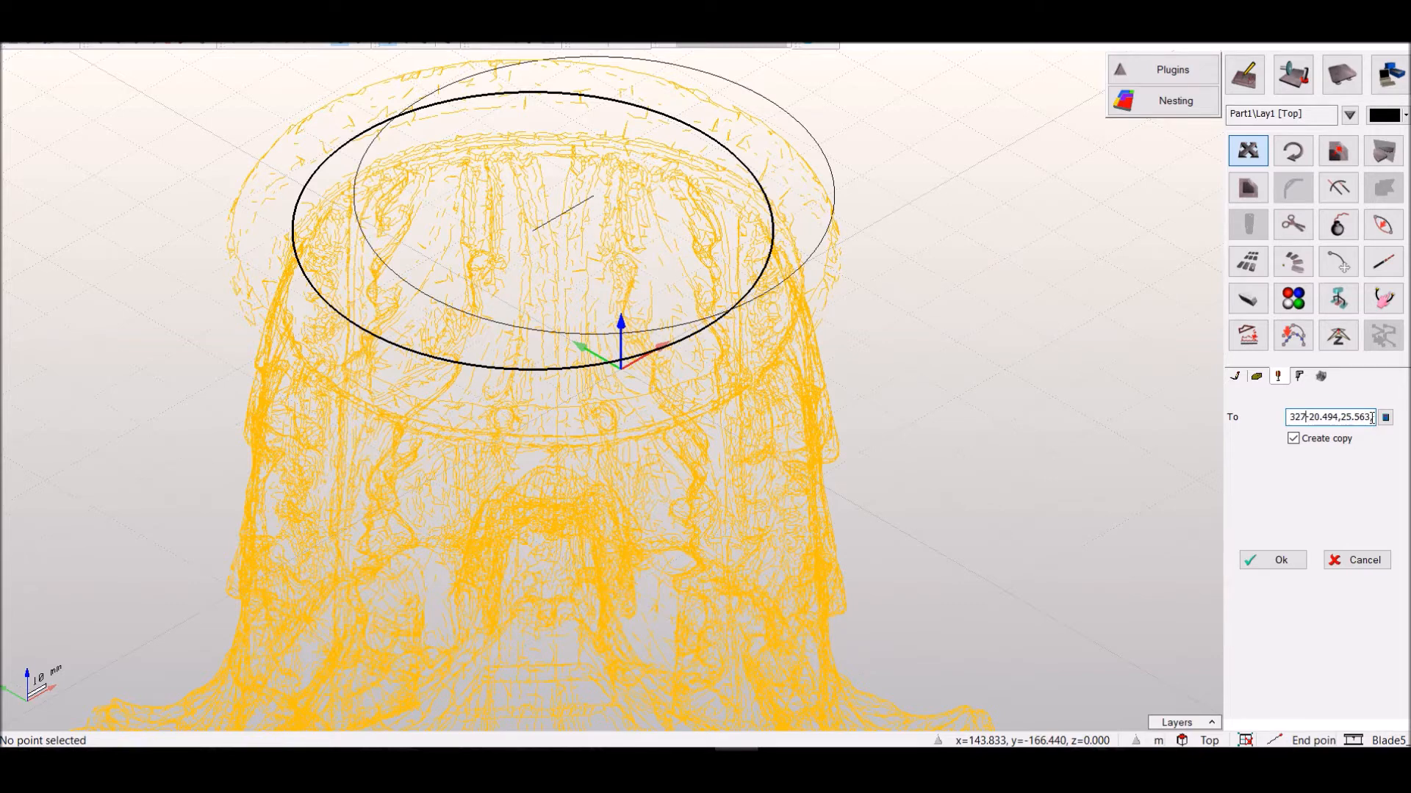
{"action": "key", "text": "BackSpace"}
{"action": "key", "text": "BackSpace"}
{"action": "type", "text": "327"}
{"action": "left_click", "coordinate": [1272, 562]}
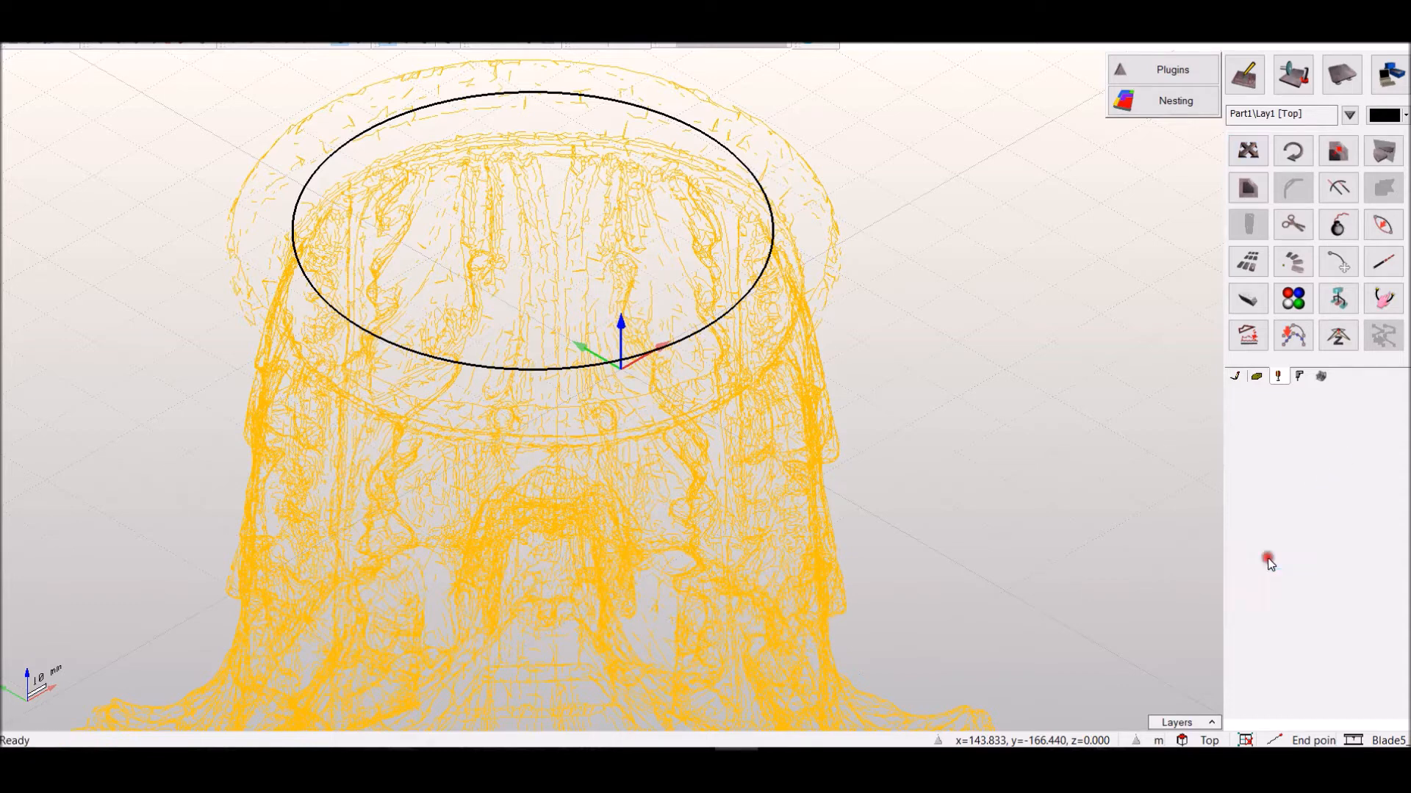
Deselect everything and make yuzey the active layer
{"action": "scroll", "coordinate": [828, 371], "scroll_direction": "down", "scroll_amount": 5}
{"action": "right_click", "coordinate": [921, 260]}
{"action": "left_click", "coordinate": [967, 318]}
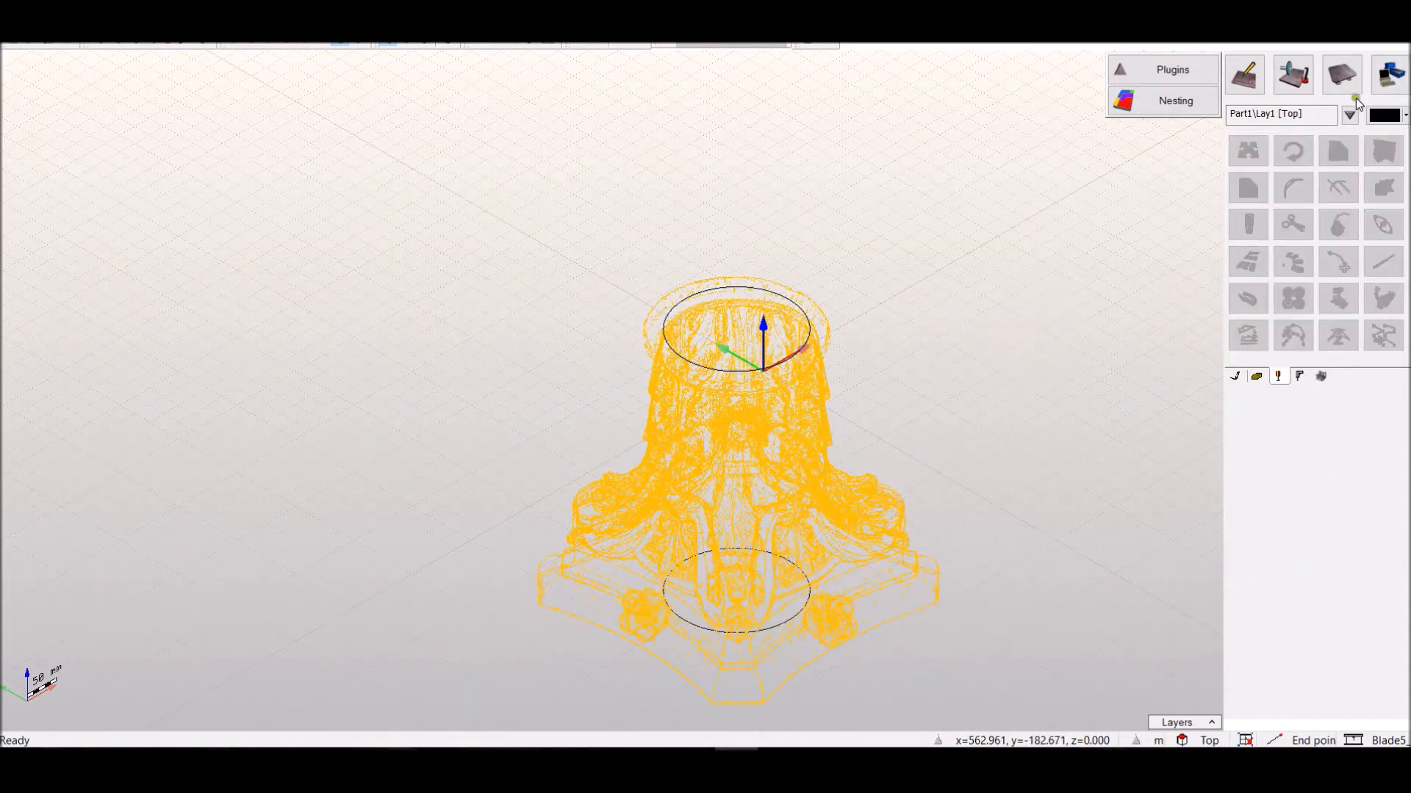
{"action": "left_click", "coordinate": [1349, 115]}
{"action": "left_click", "coordinate": [1295, 164]}
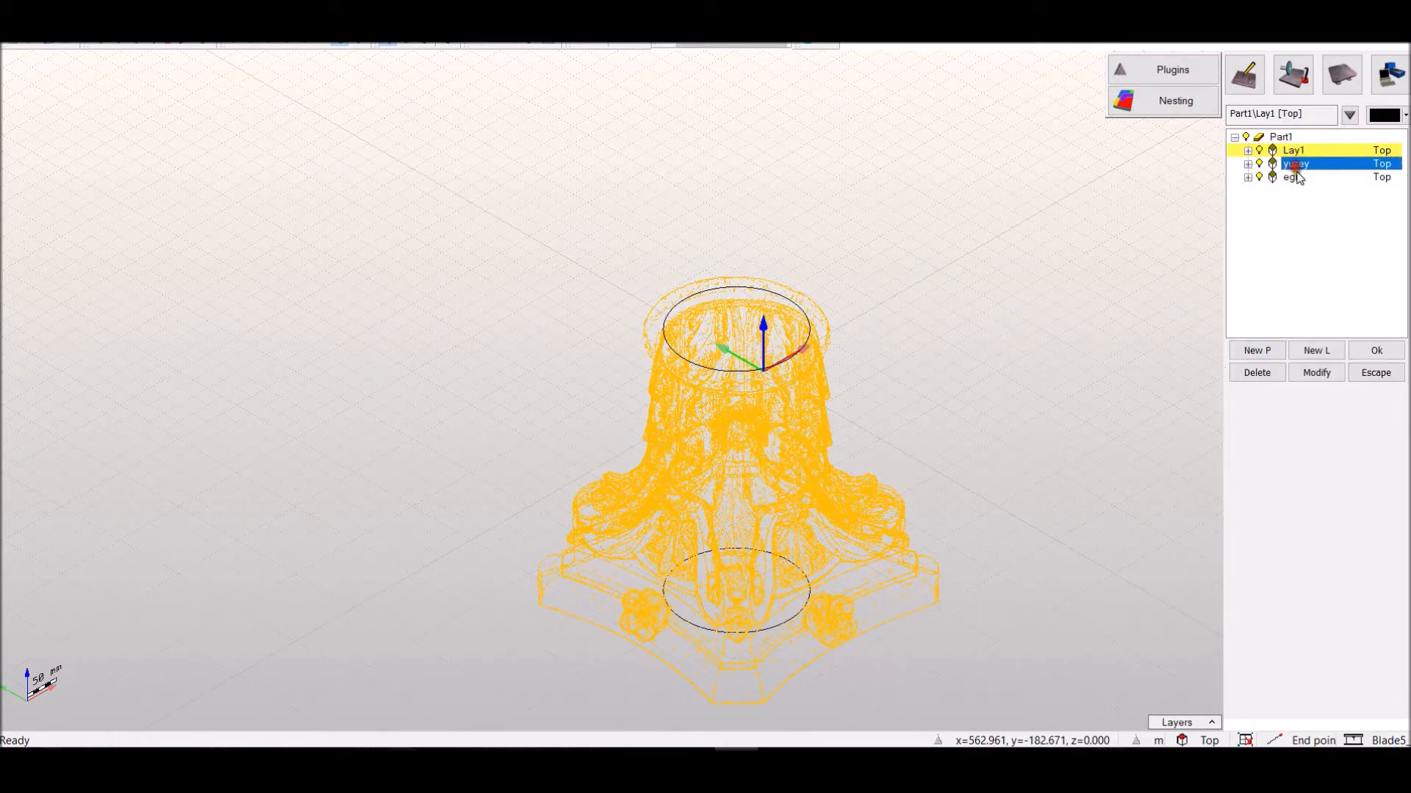
{"action": "left_click", "coordinate": [1376, 351]}
{"action": "scroll", "coordinate": [863, 595], "scroll_direction": "up", "scroll_amount": 2}
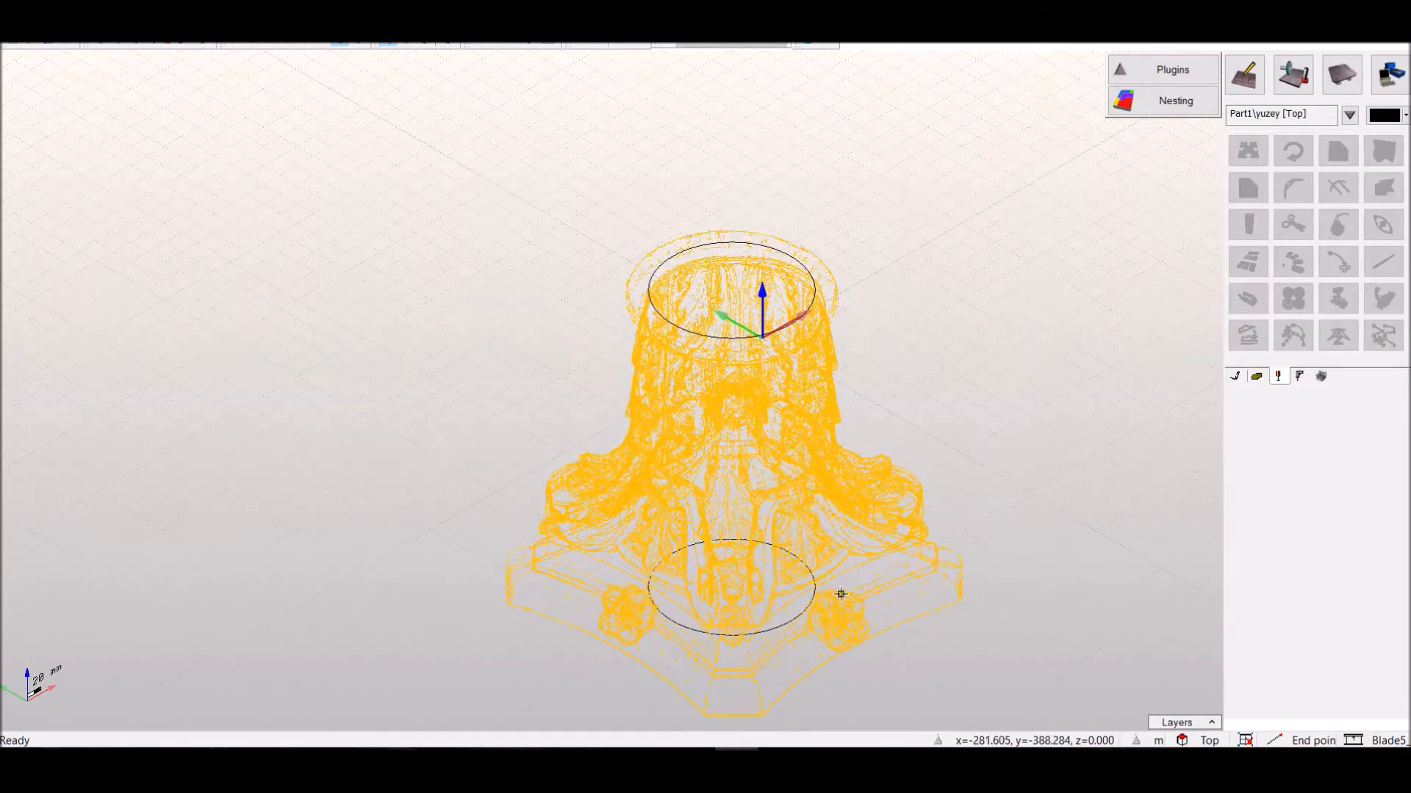
Build a surface between the rim circle and the base circle on the yuzey layer
{"action": "left_click", "coordinate": [1257, 376]}
{"action": "left_click", "coordinate": [1299, 187]}
{"action": "left_click", "coordinate": [781, 627]}
{"action": "left_click", "coordinate": [1269, 548]}
{"action": "left_click", "coordinate": [1271, 557]}
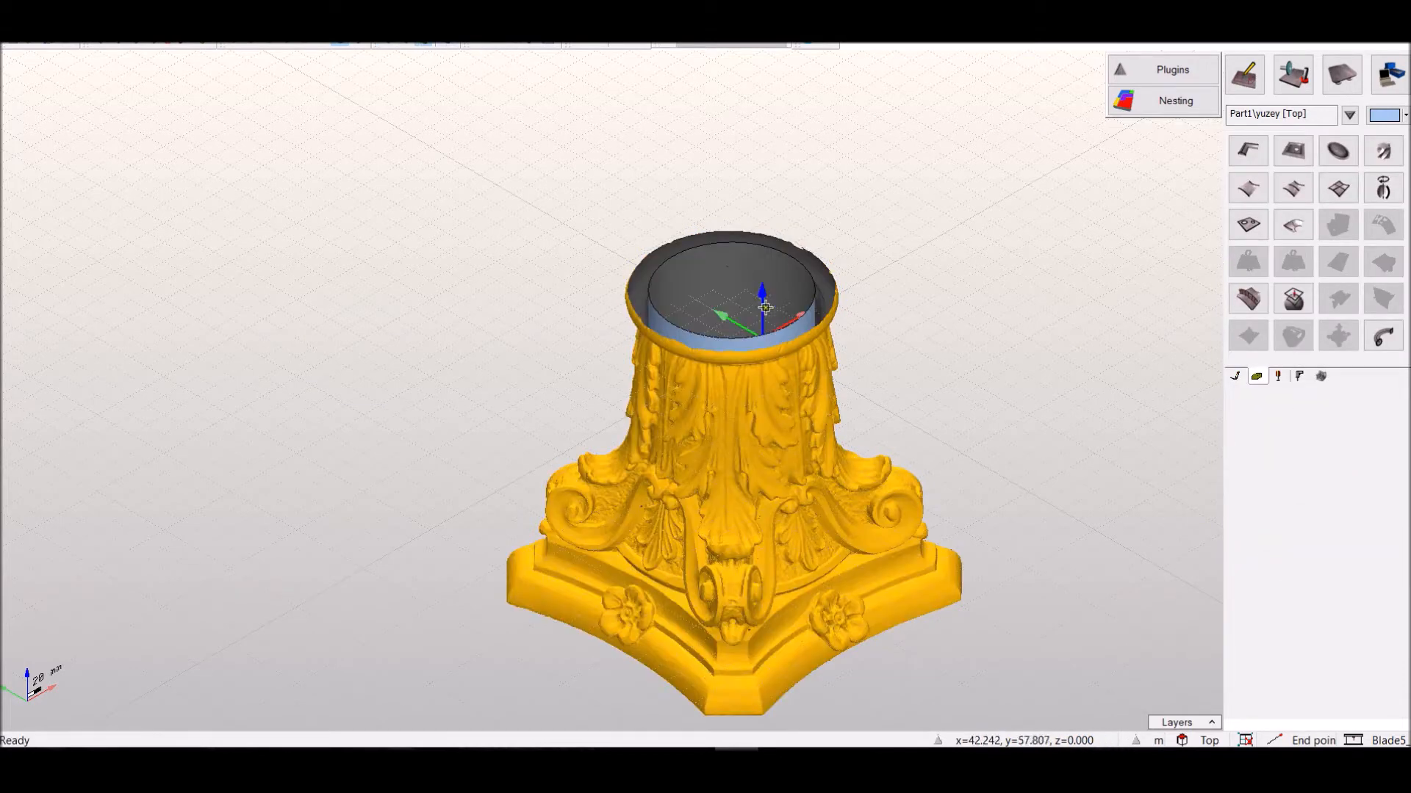
{"action": "scroll", "coordinate": [816, 287], "scroll_direction": "down", "scroll_amount": 1}
{"action": "scroll", "coordinate": [844, 331], "scroll_direction": "up", "scroll_amount": 2}
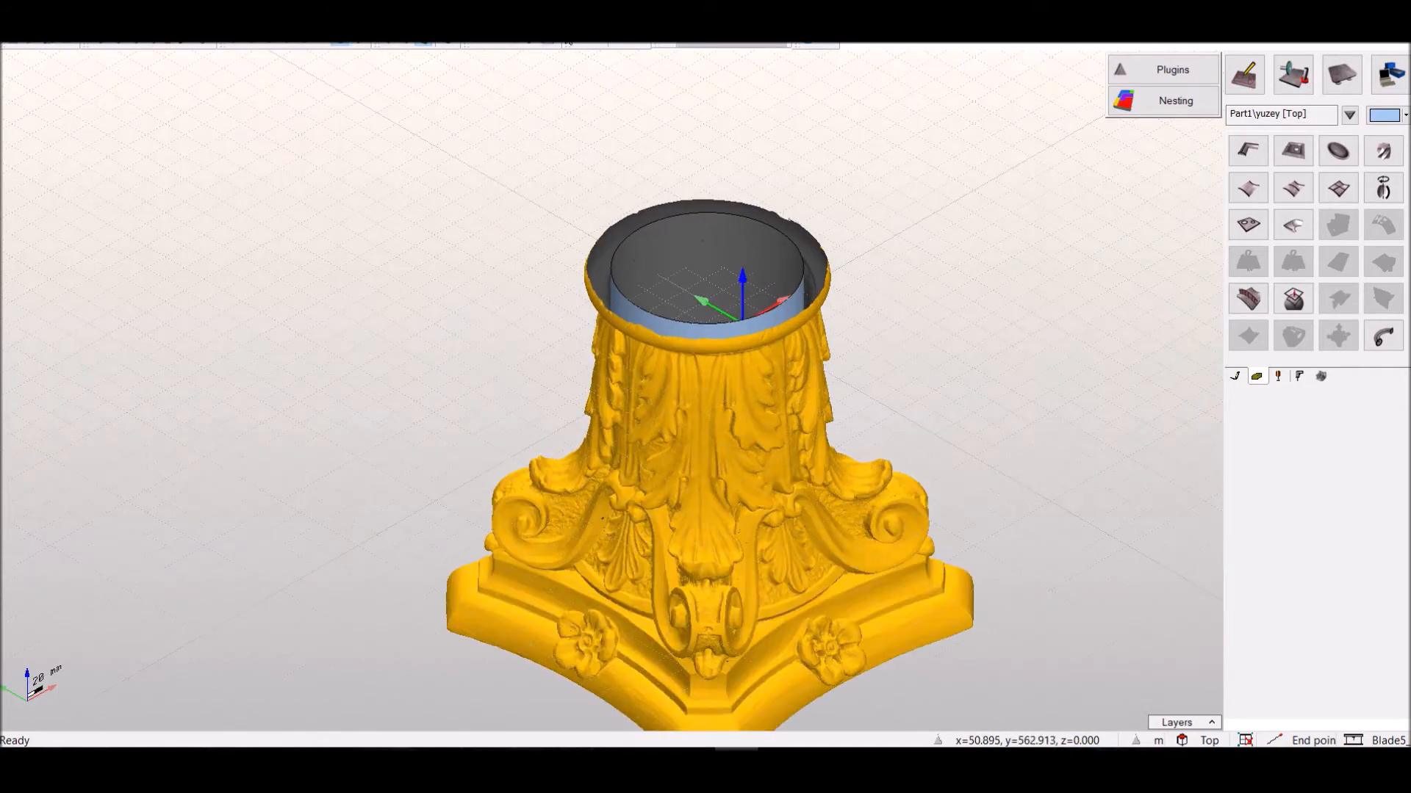
Change the display to wireframe, start machining setup and accept the default rectangular stock box around the model
{"action": "left_click", "coordinate": [393, 43]}
{"action": "left_click", "coordinate": [1293, 81]}
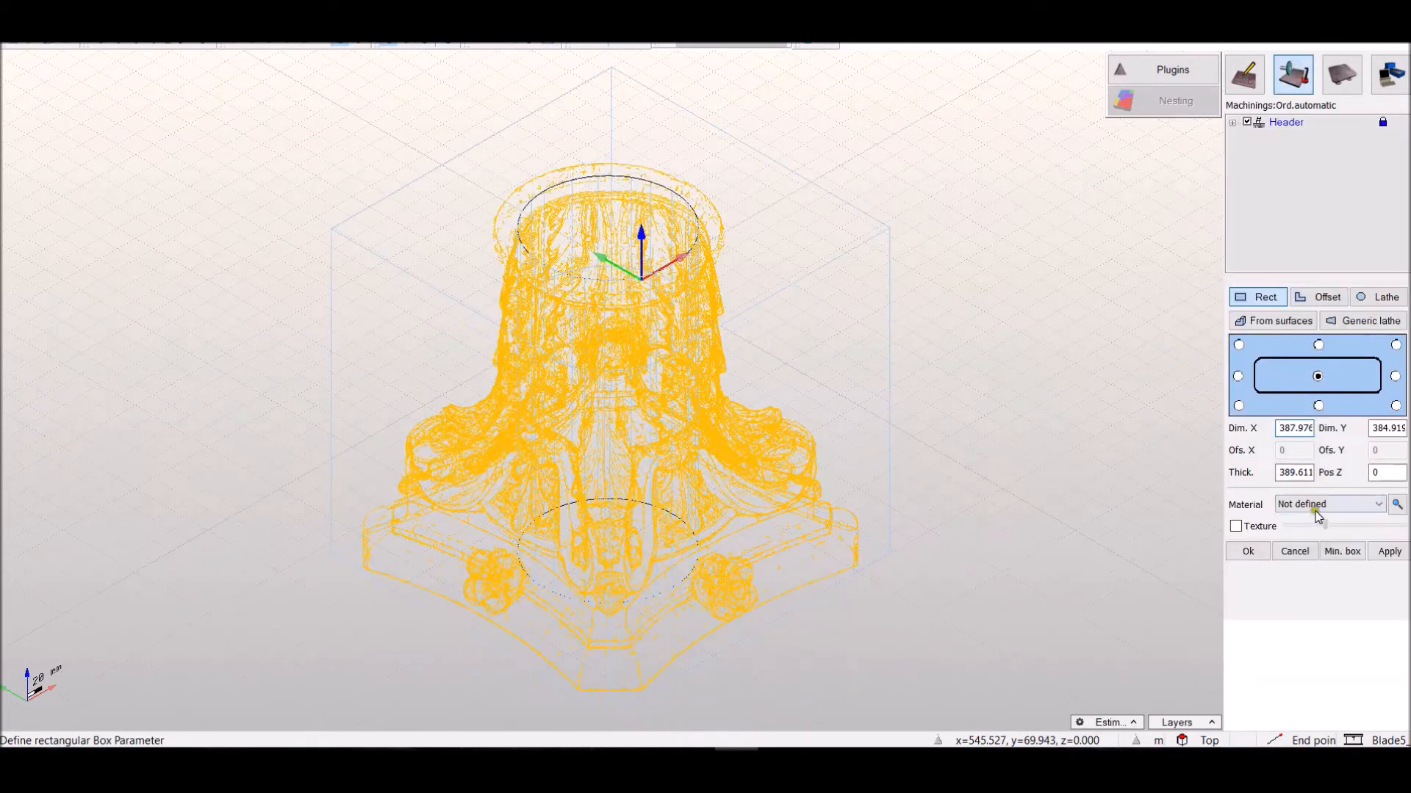
{"action": "left_click", "coordinate": [1247, 551]}
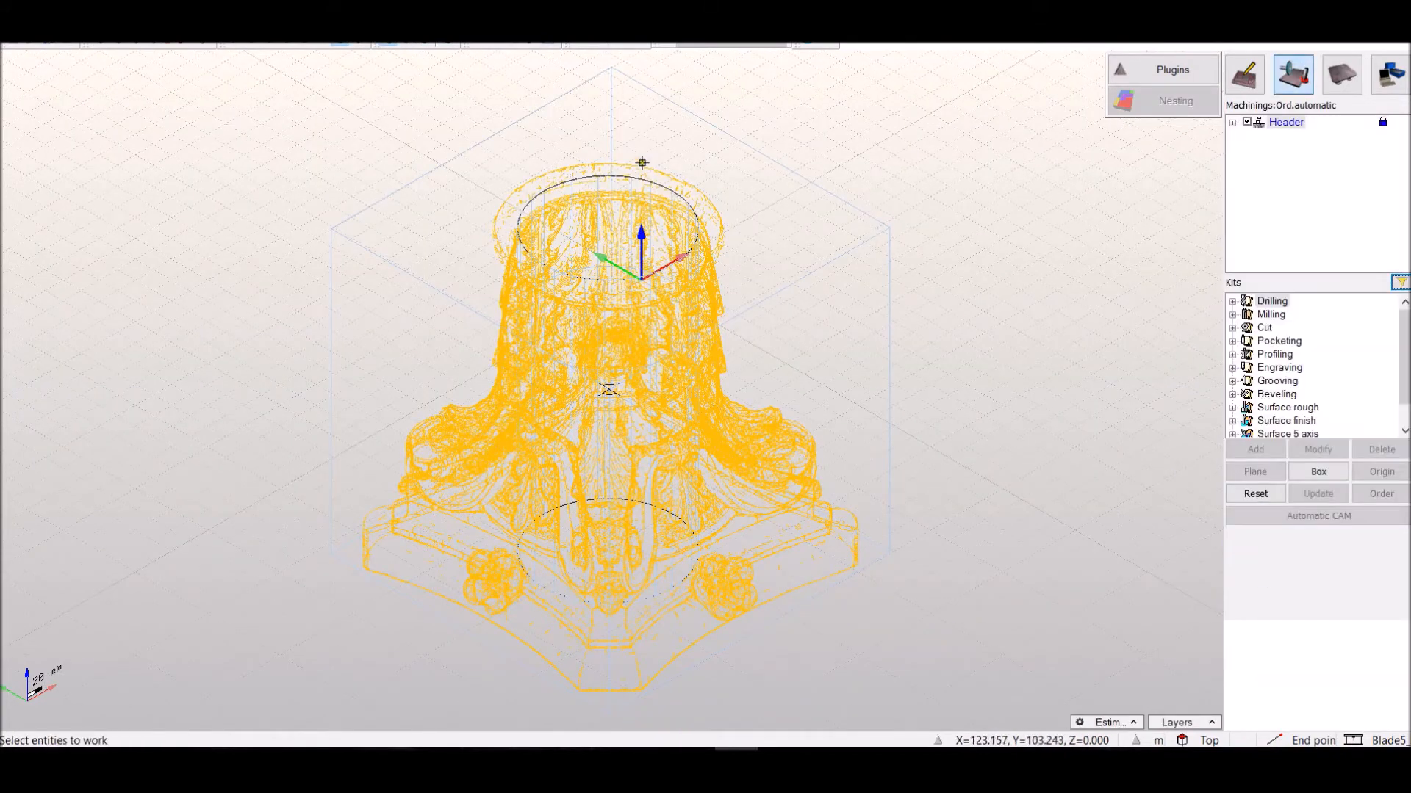
{"action": "scroll", "coordinate": [631, 180], "scroll_direction": "up", "scroll_amount": 3}
{"action": "left_click", "coordinate": [623, 175]}
{"action": "scroll", "coordinate": [749, 158], "scroll_direction": "down", "scroll_amount": 4}
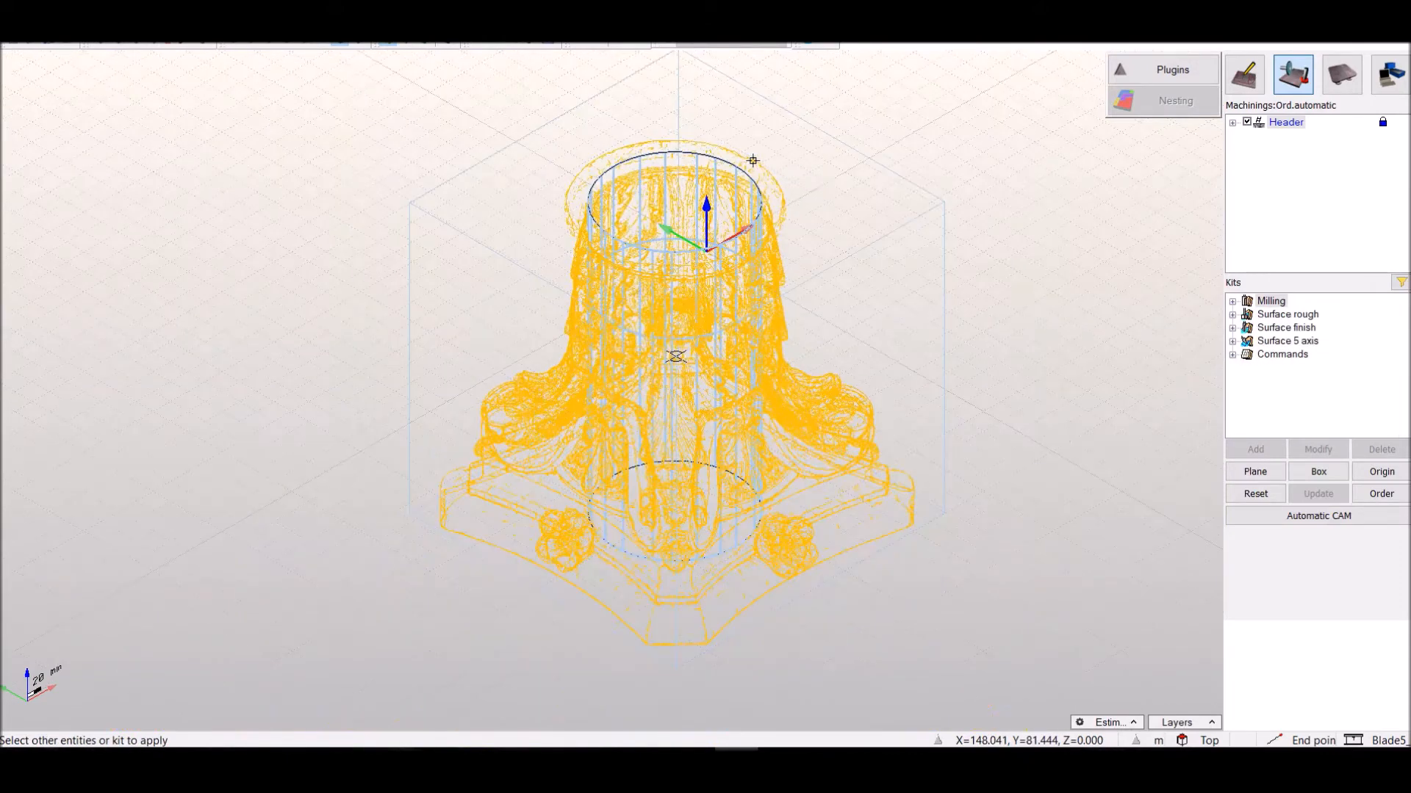
{"action": "left_click", "coordinate": [1233, 315]}
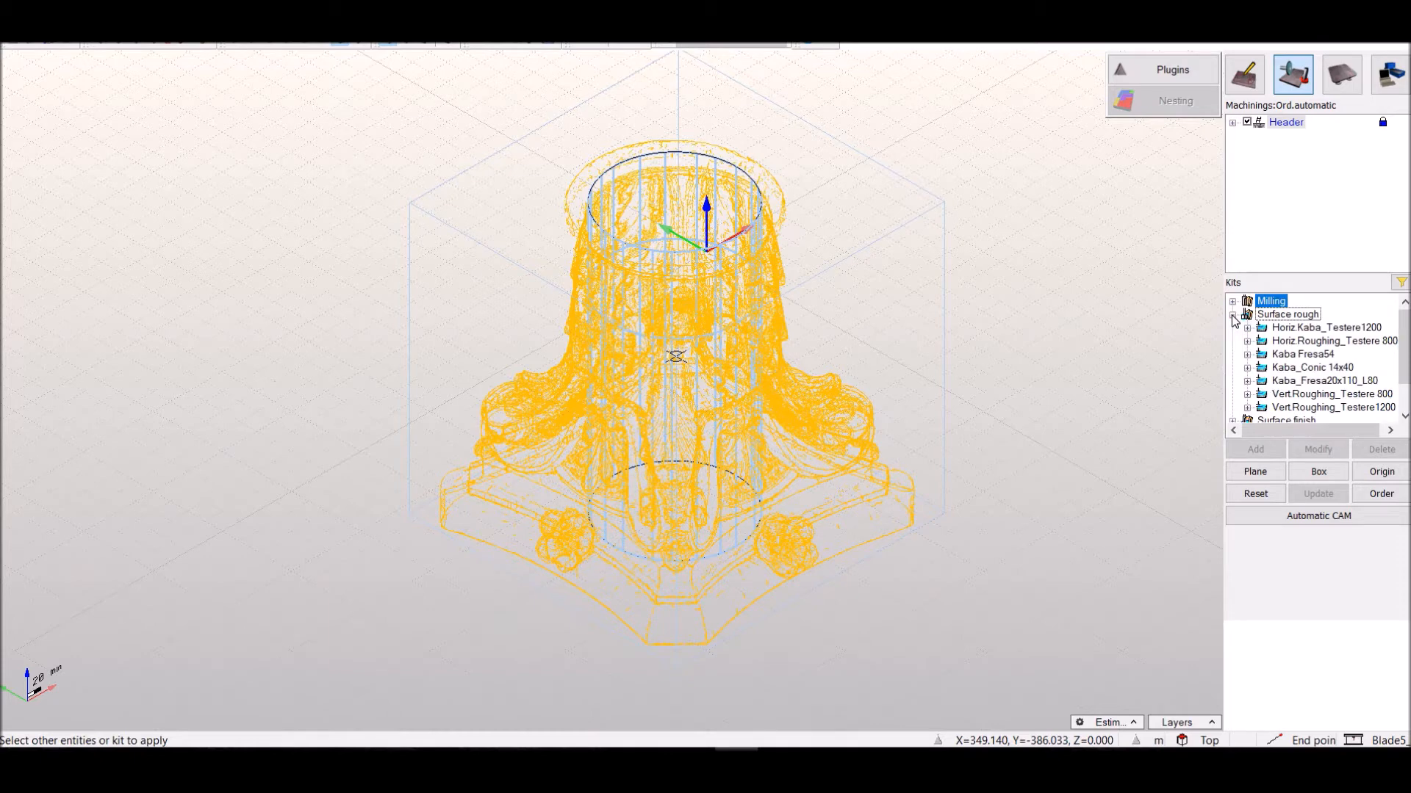
{"action": "left_click", "coordinate": [1349, 343]}
{"action": "left_click", "coordinate": [1316, 472]}
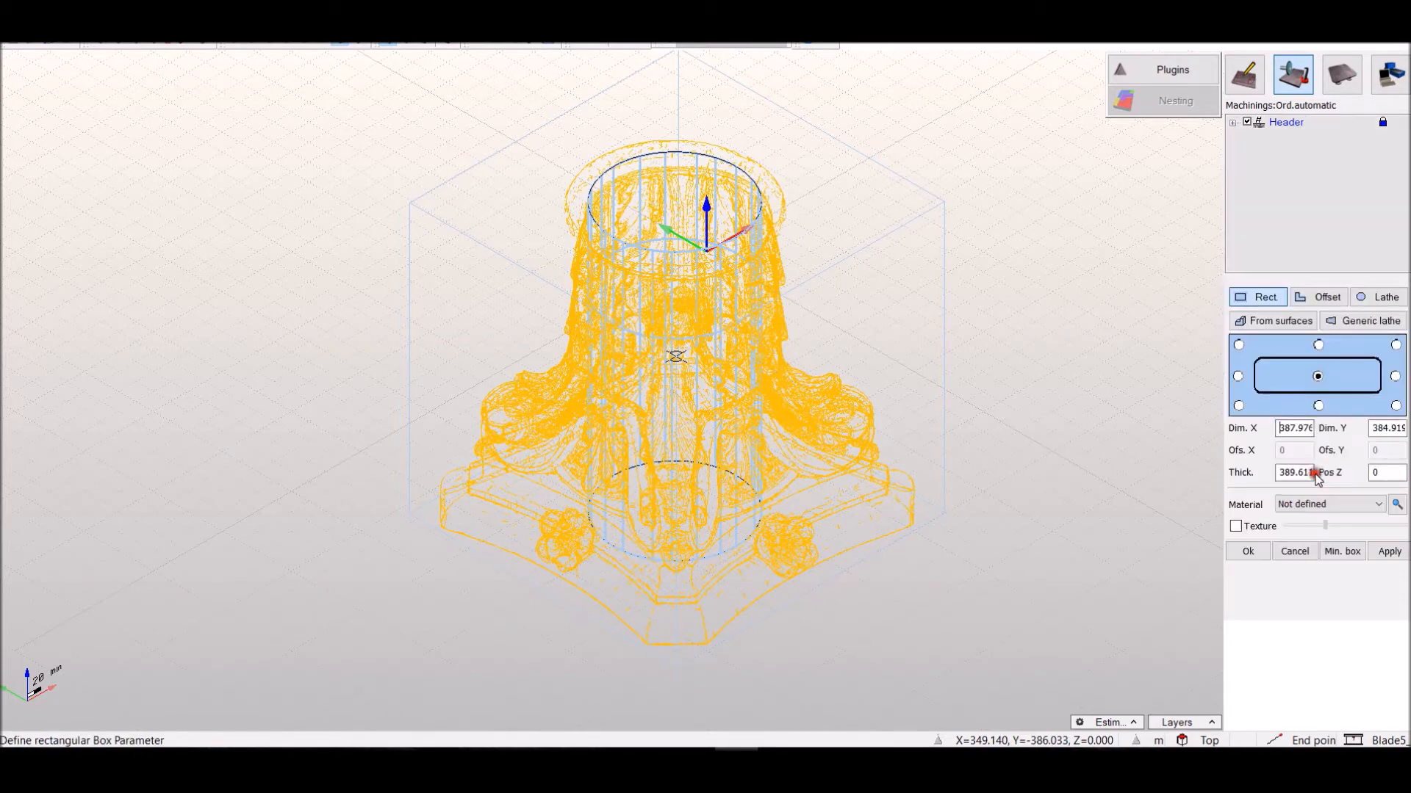
{"action": "left_click", "coordinate": [1387, 553]}
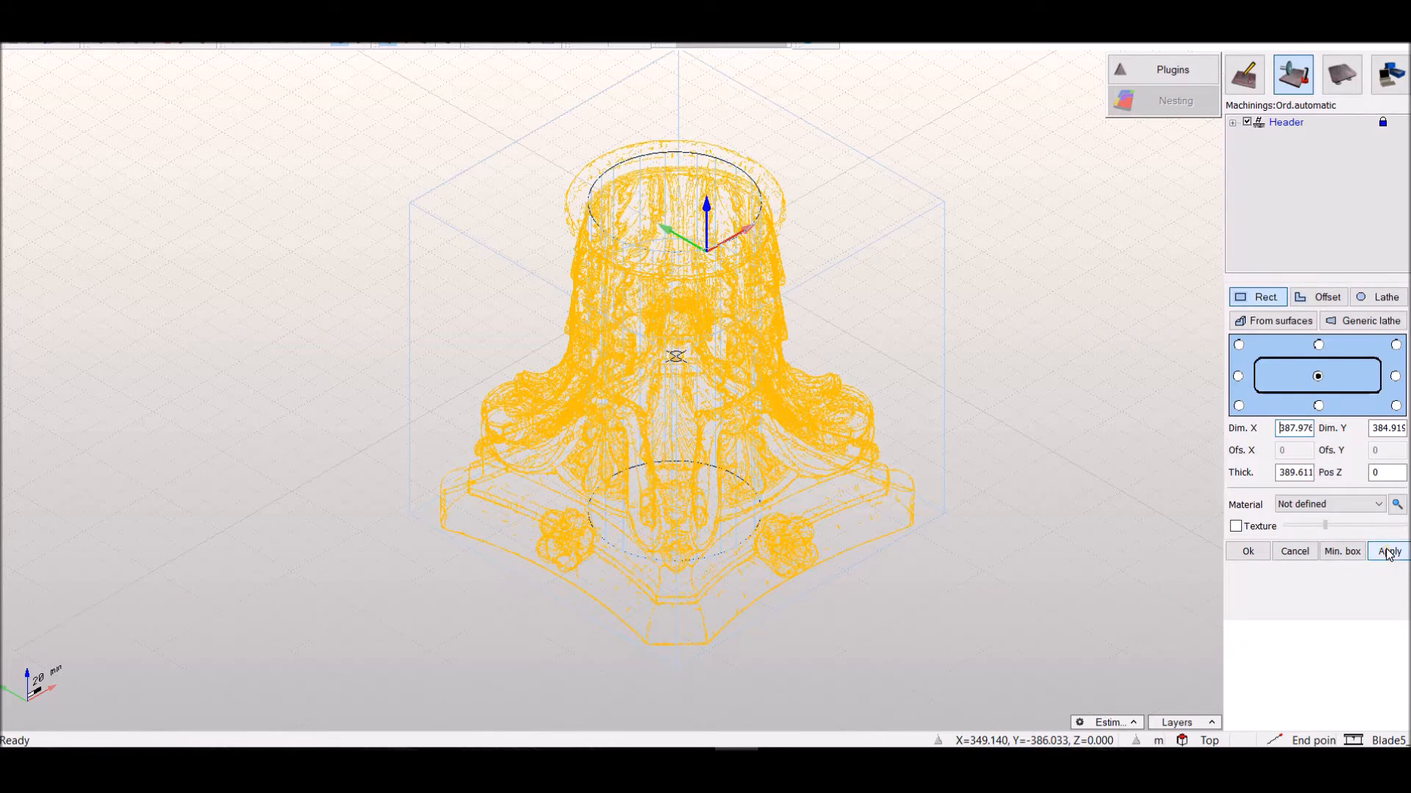
{"action": "left_click", "coordinate": [1249, 553]}
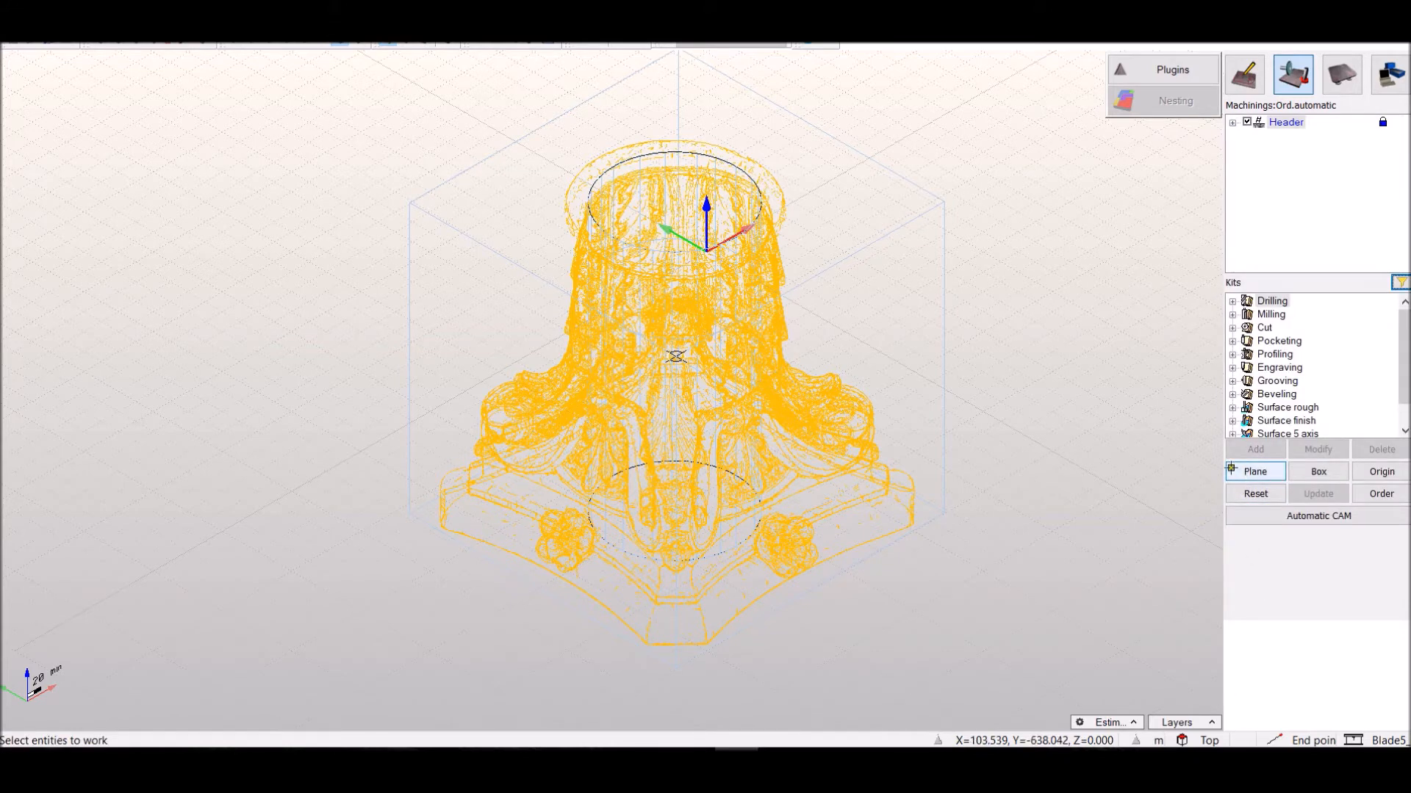
Select the cylindrical guide surface and review the advanced parameters of Horiz.Roughing_Testere 800 in the machinings library
{"action": "scroll", "coordinate": [681, 157], "scroll_direction": "up", "scroll_amount": 5}
{"action": "left_click", "coordinate": [724, 163]}
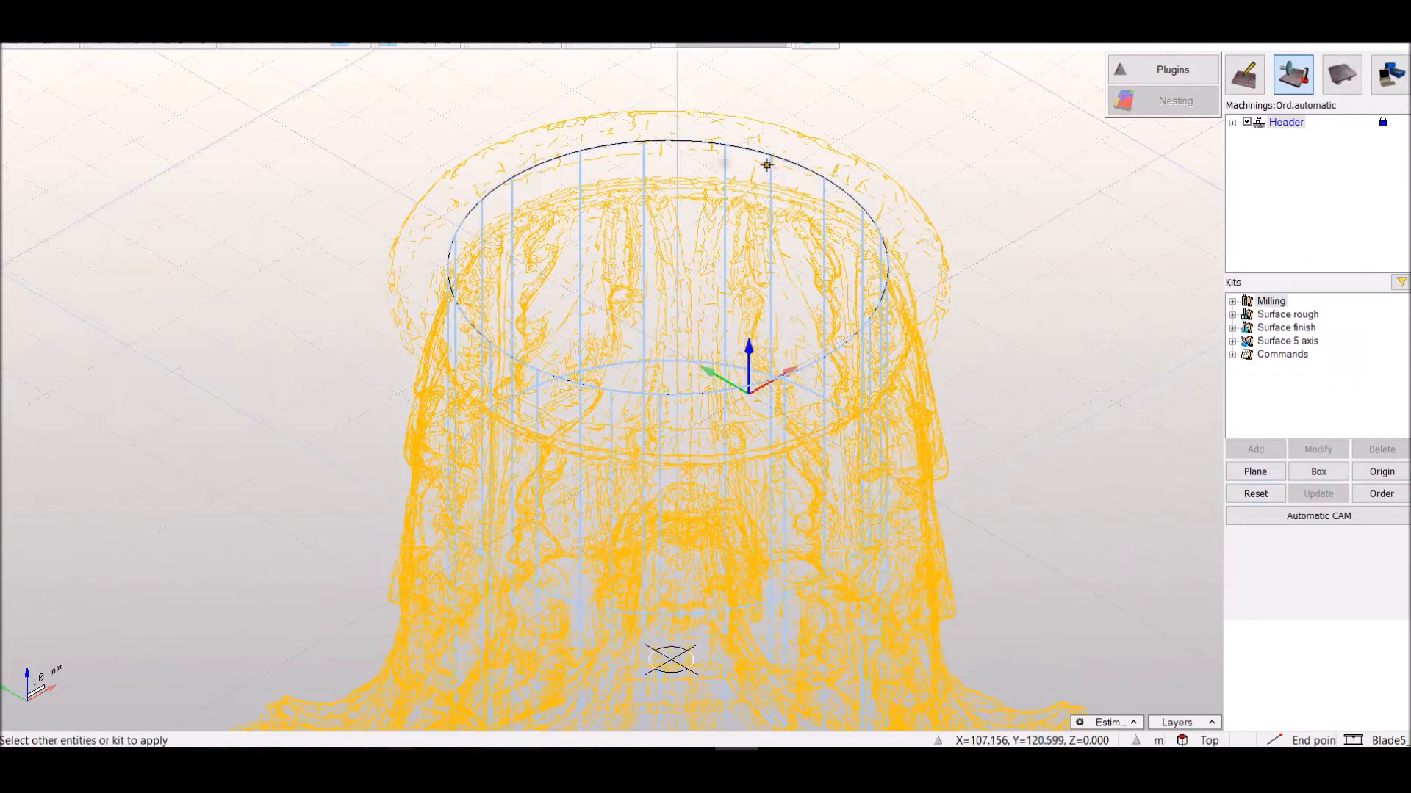
{"action": "left_click", "coordinate": [133, 27]}
{"action": "left_click", "coordinate": [157, 54]}
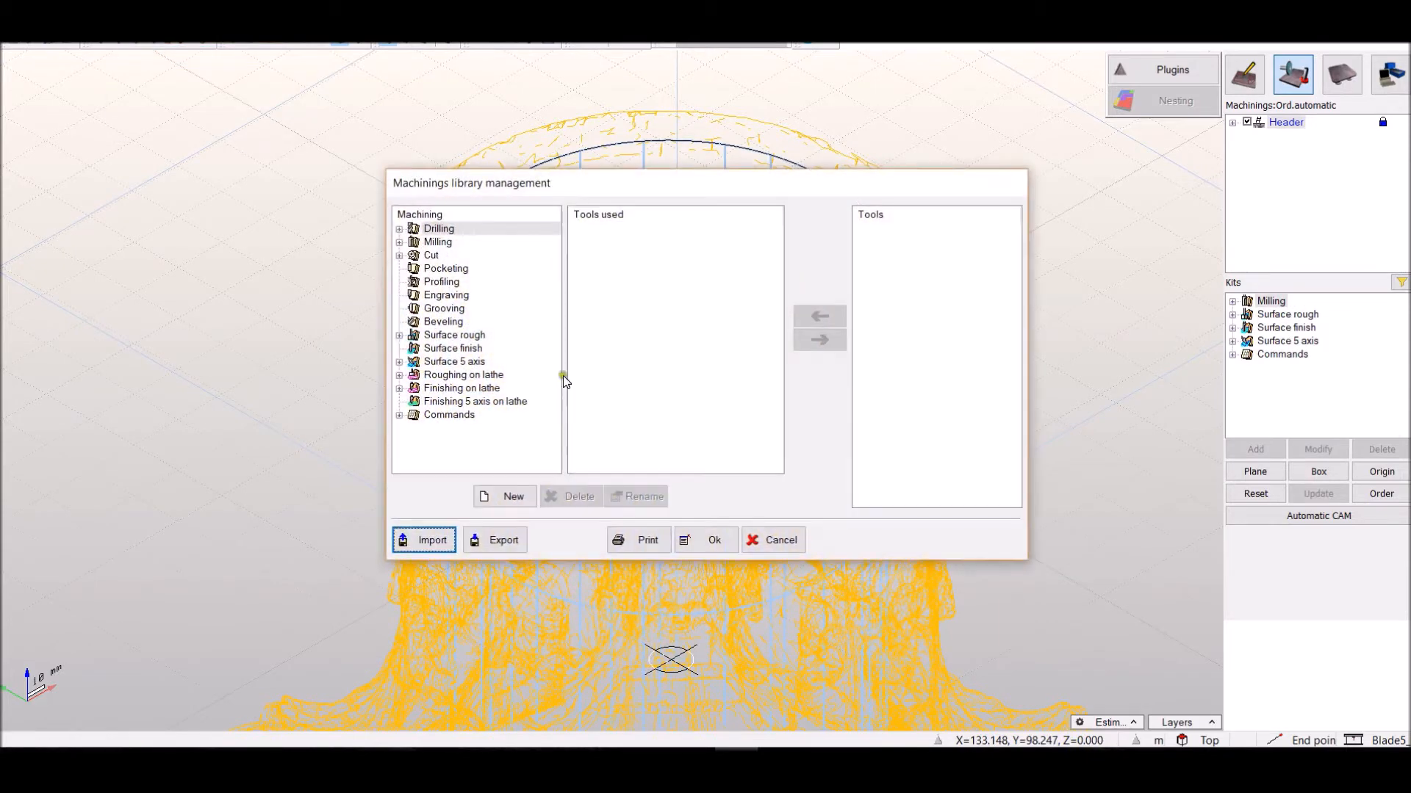
{"action": "left_click", "coordinate": [400, 336]}
{"action": "left_click", "coordinate": [499, 362]}
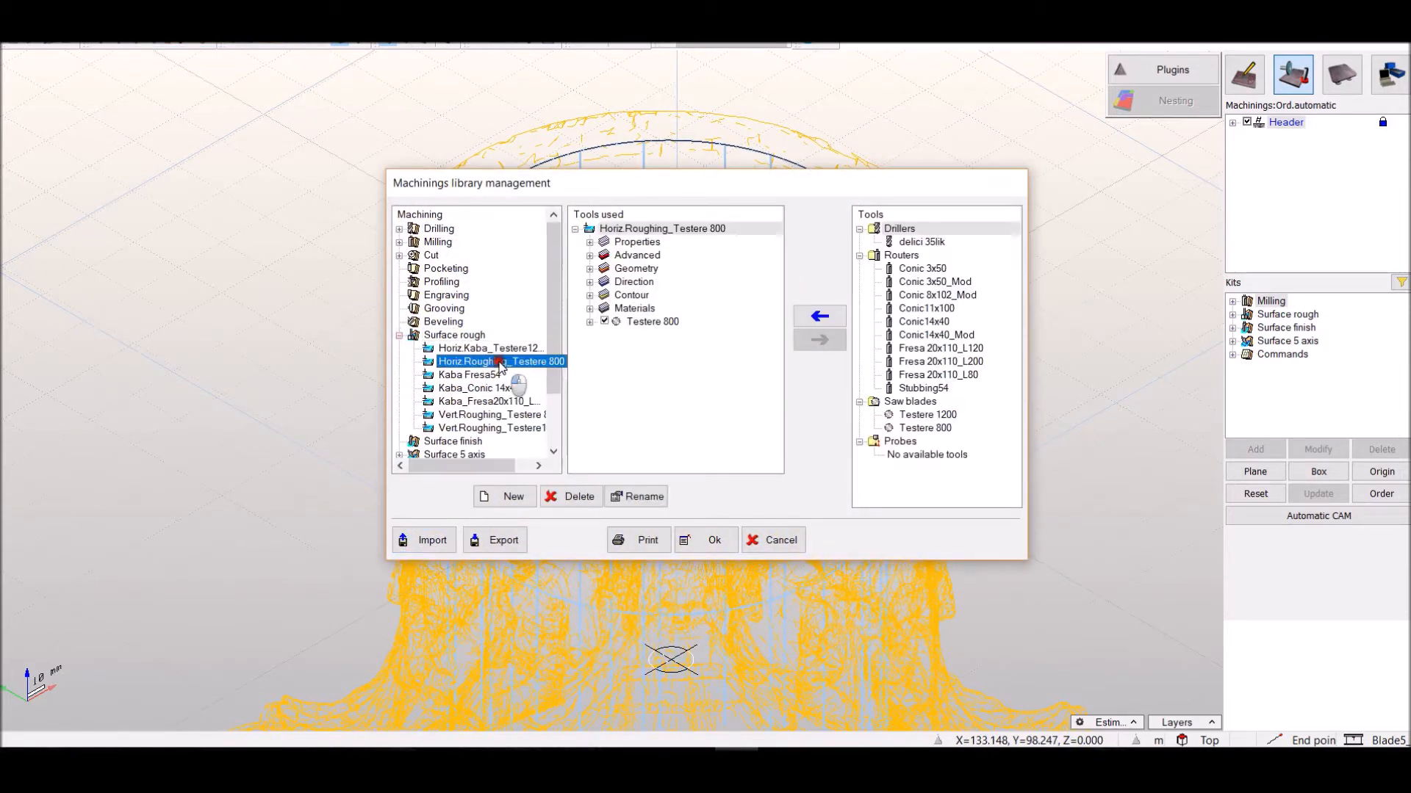
{"action": "left_click", "coordinate": [589, 254]}
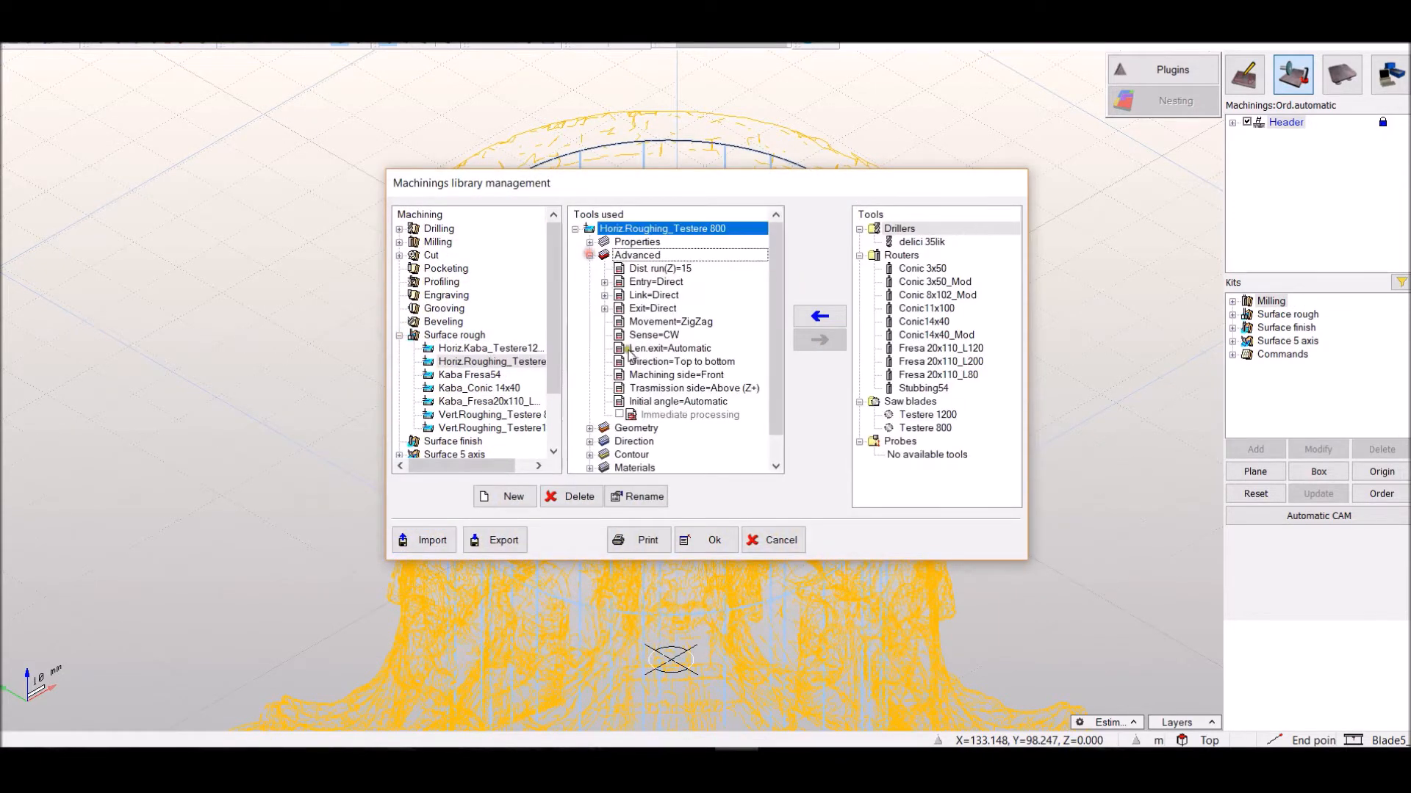
{"action": "left_click", "coordinate": [708, 536]}
{"action": "left_click", "coordinate": [1233, 314]}
{"action": "left_click", "coordinate": [1293, 337]}
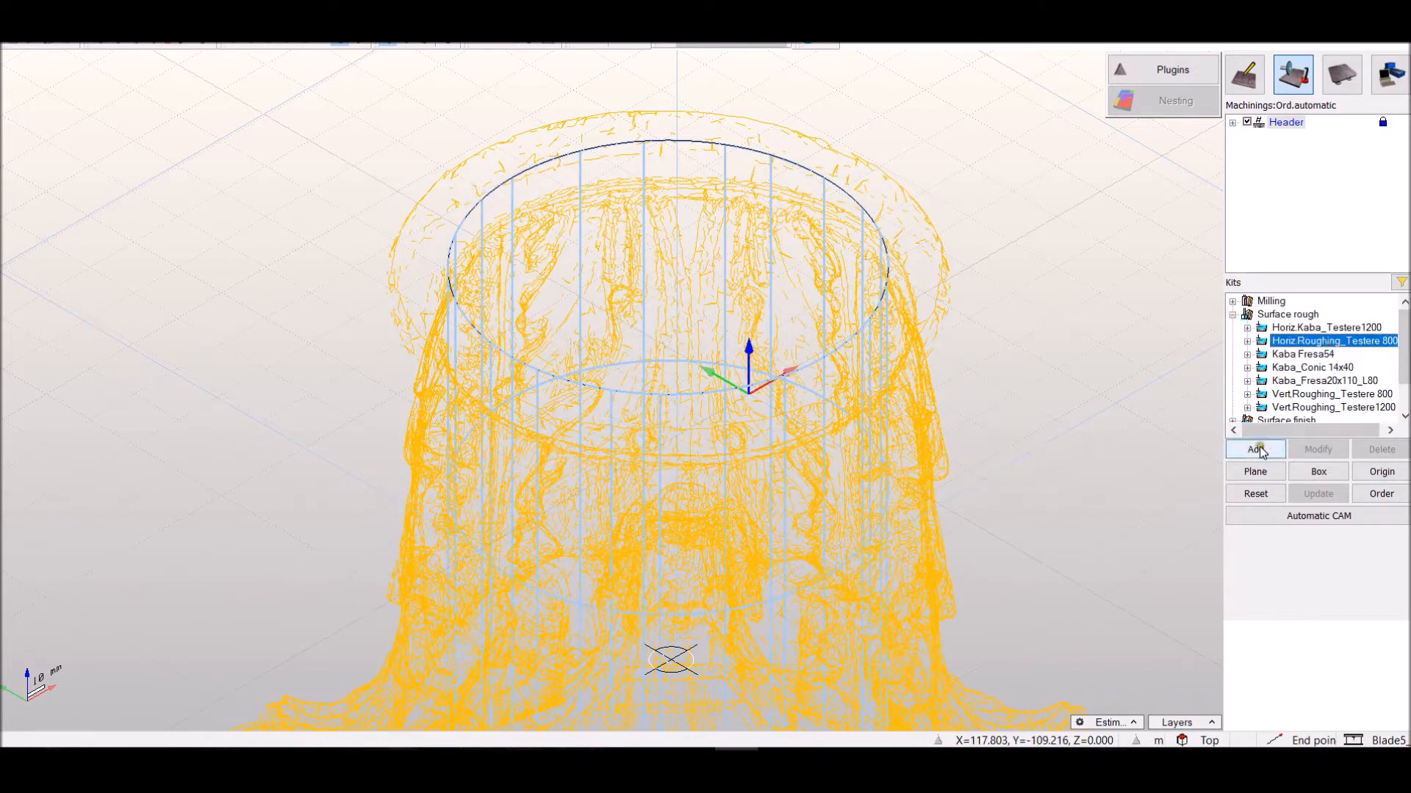
{"action": "left_click", "coordinate": [1256, 449]}
{"action": "scroll", "coordinate": [603, 282], "scroll_direction": "down", "scroll_amount": 2}
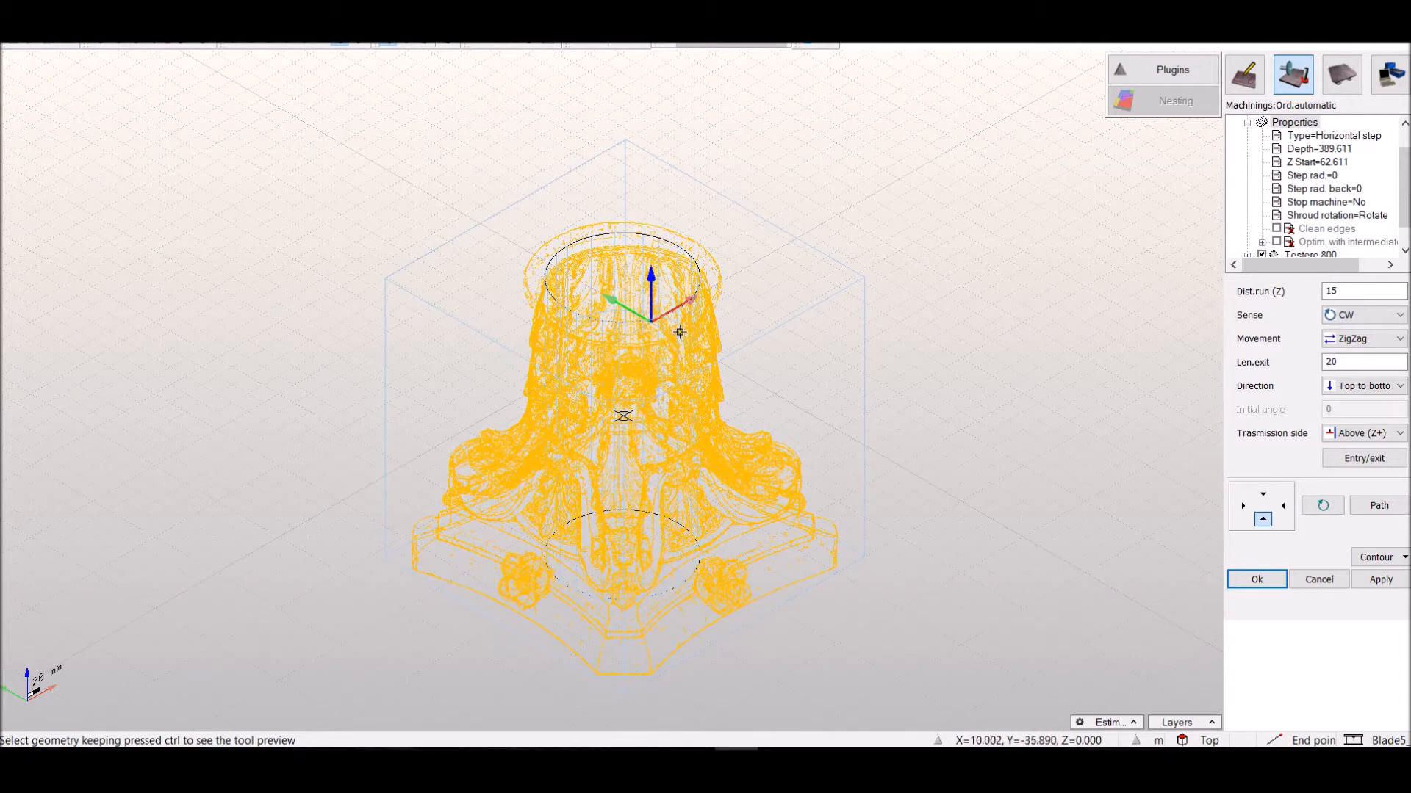
{"action": "left_click", "coordinate": [1313, 576]}
{"action": "left_click", "coordinate": [1300, 467]}
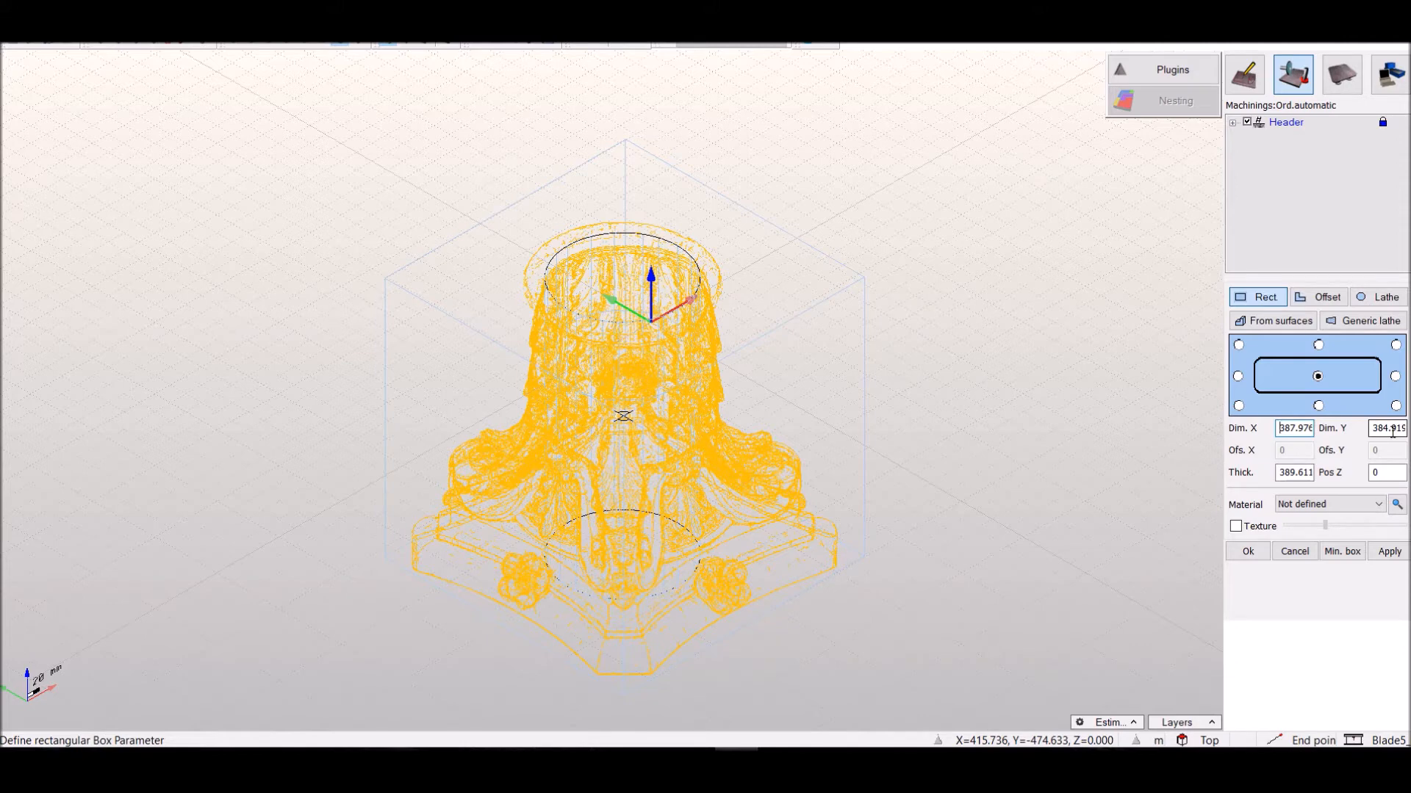
{"action": "left_click", "coordinate": [1248, 551]}
Add the Horiz.Roughing_Testere 800 surface roughing to the cylindrical guide surface with a radial step of 150
{"action": "scroll", "coordinate": [633, 286], "scroll_direction": "up", "scroll_amount": 6}
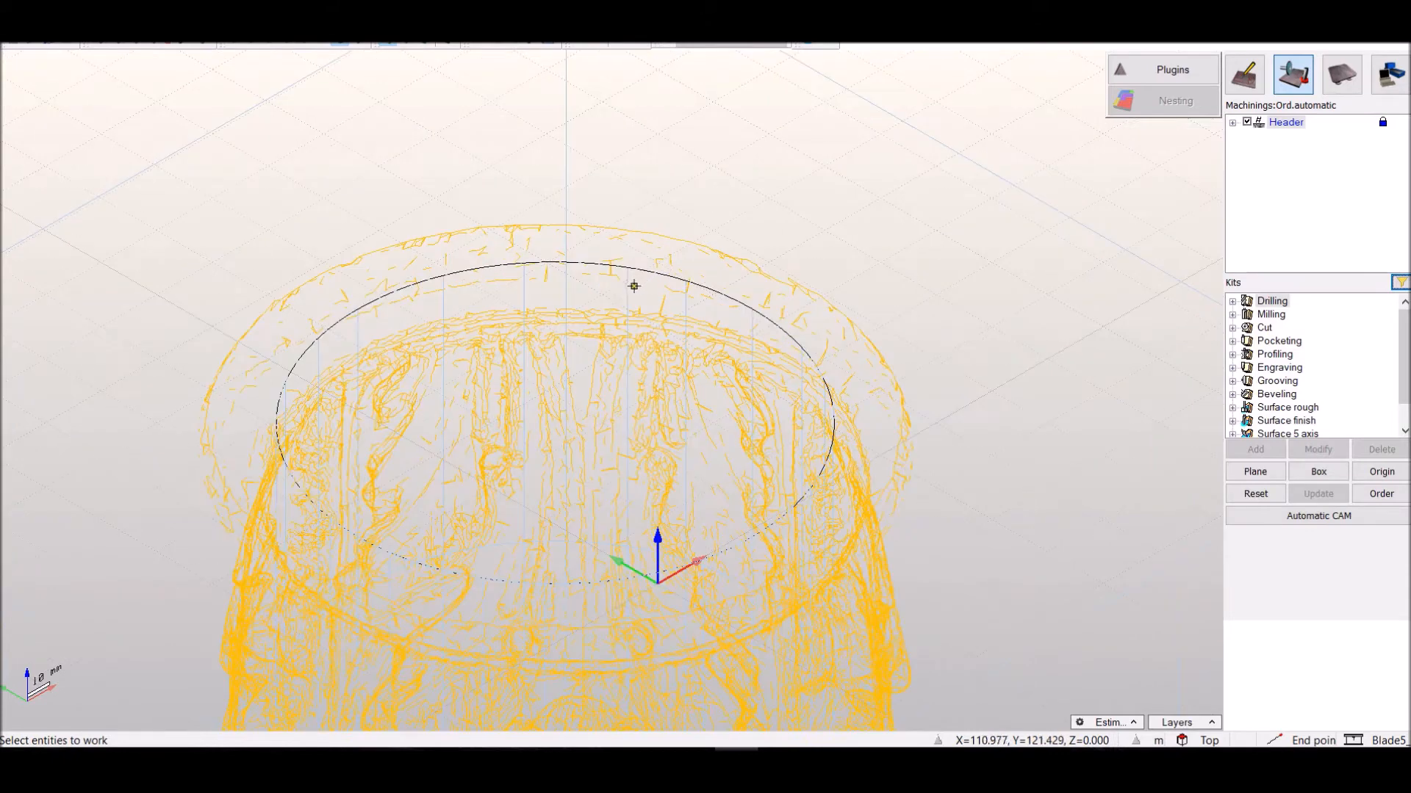
{"action": "left_click", "coordinate": [1233, 315]}
{"action": "left_click", "coordinate": [1365, 343]}
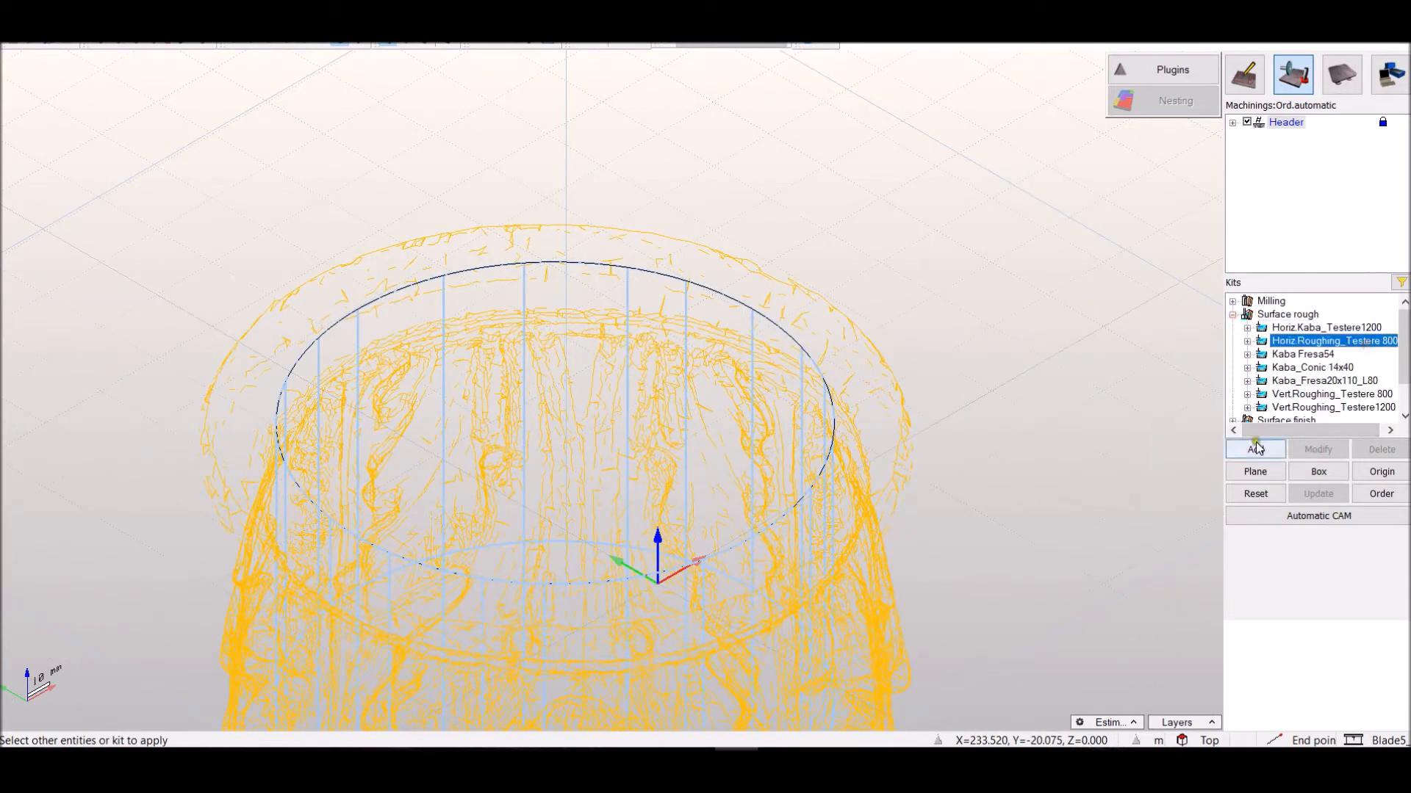
{"action": "left_click", "coordinate": [1253, 447]}
{"action": "double_click", "coordinate": [1322, 176]}
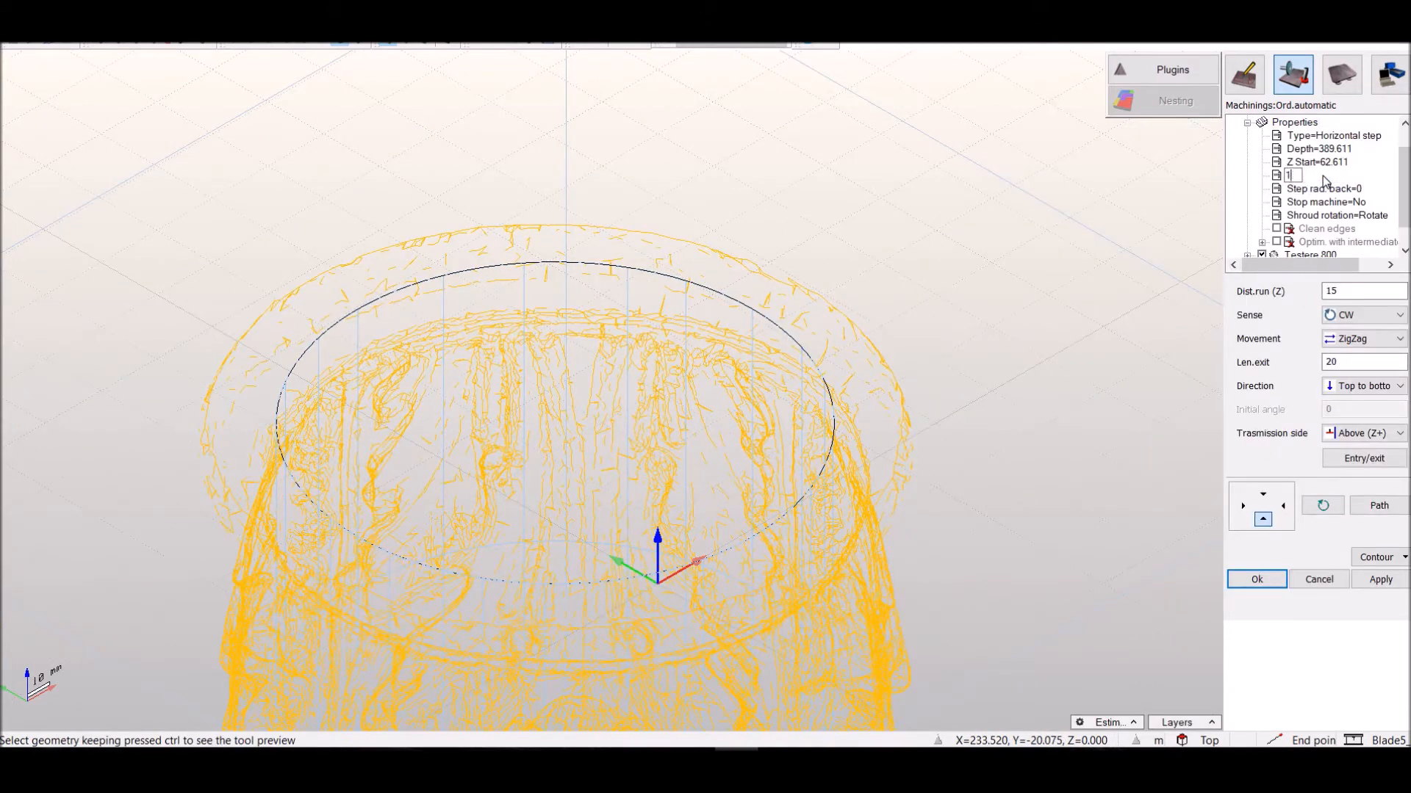
{"action": "left_click", "coordinate": [1390, 164]}
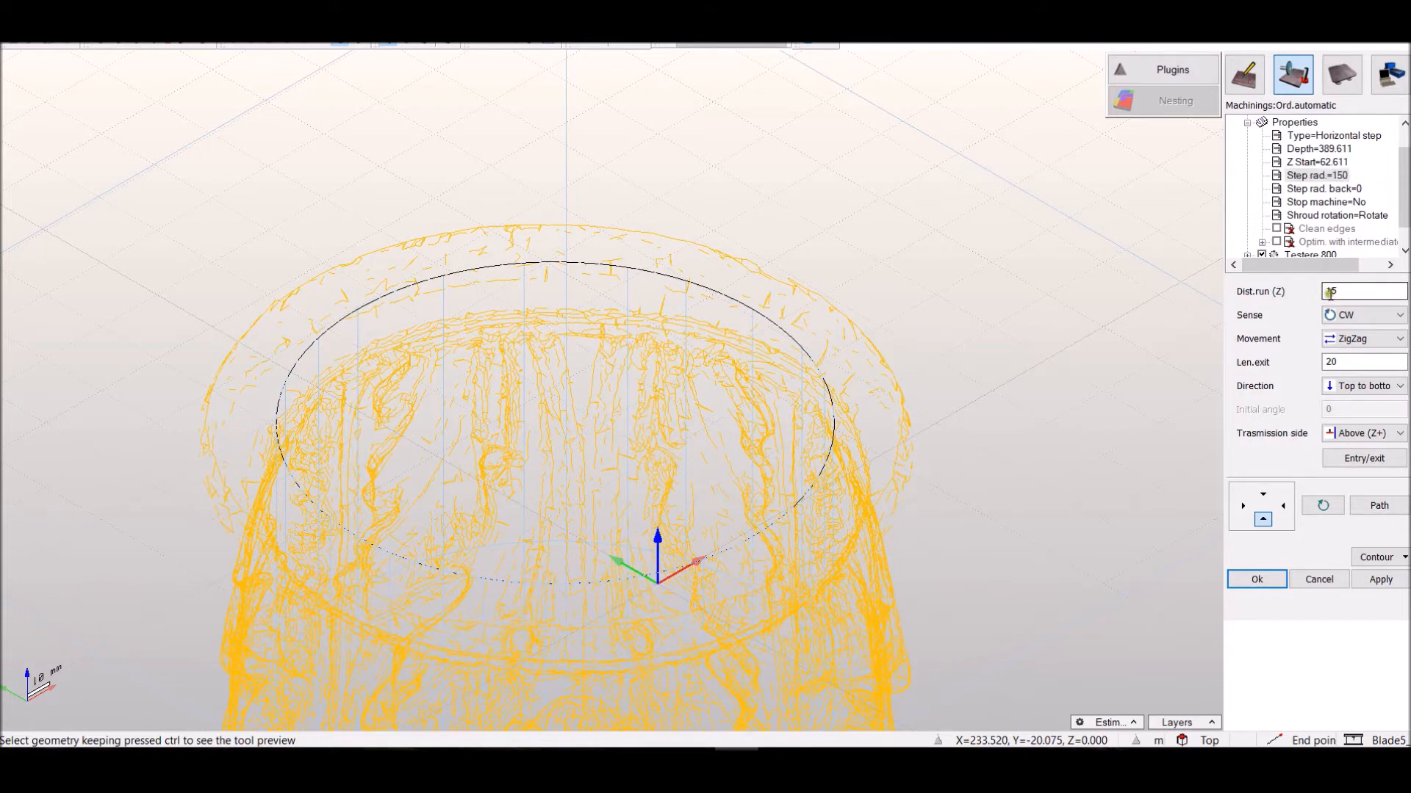
Set Dist.run (Z) of the roughing to 100 and calculate the toolpath
{"action": "scroll", "coordinate": [967, 279], "scroll_direction": "down", "scroll_amount": 7}
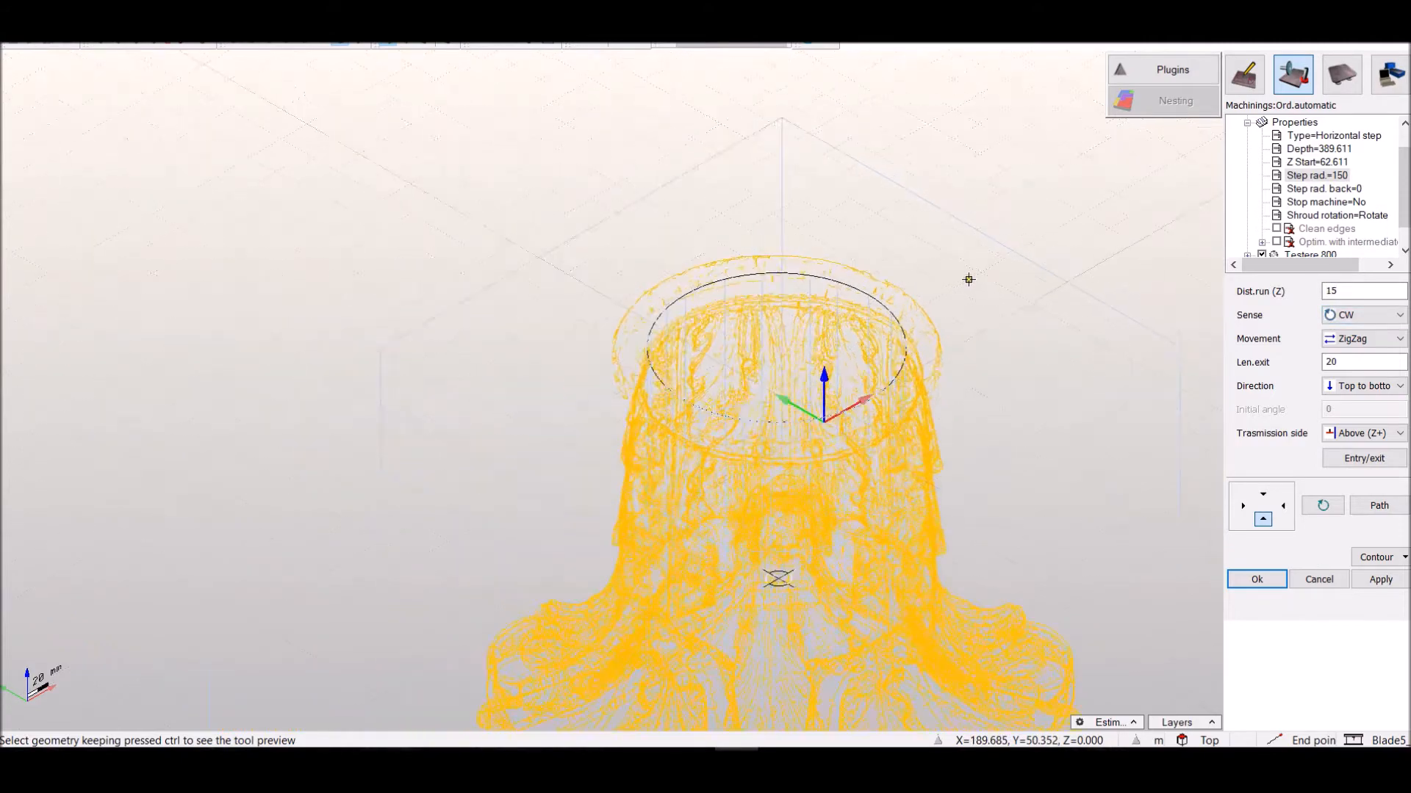
{"action": "scroll", "coordinate": [1021, 437], "scroll_direction": "up", "scroll_amount": 3}
{"action": "left_click", "coordinate": [1233, 292]}
{"action": "type", "text": "100"}
{"action": "left_click", "coordinate": [1381, 580]}
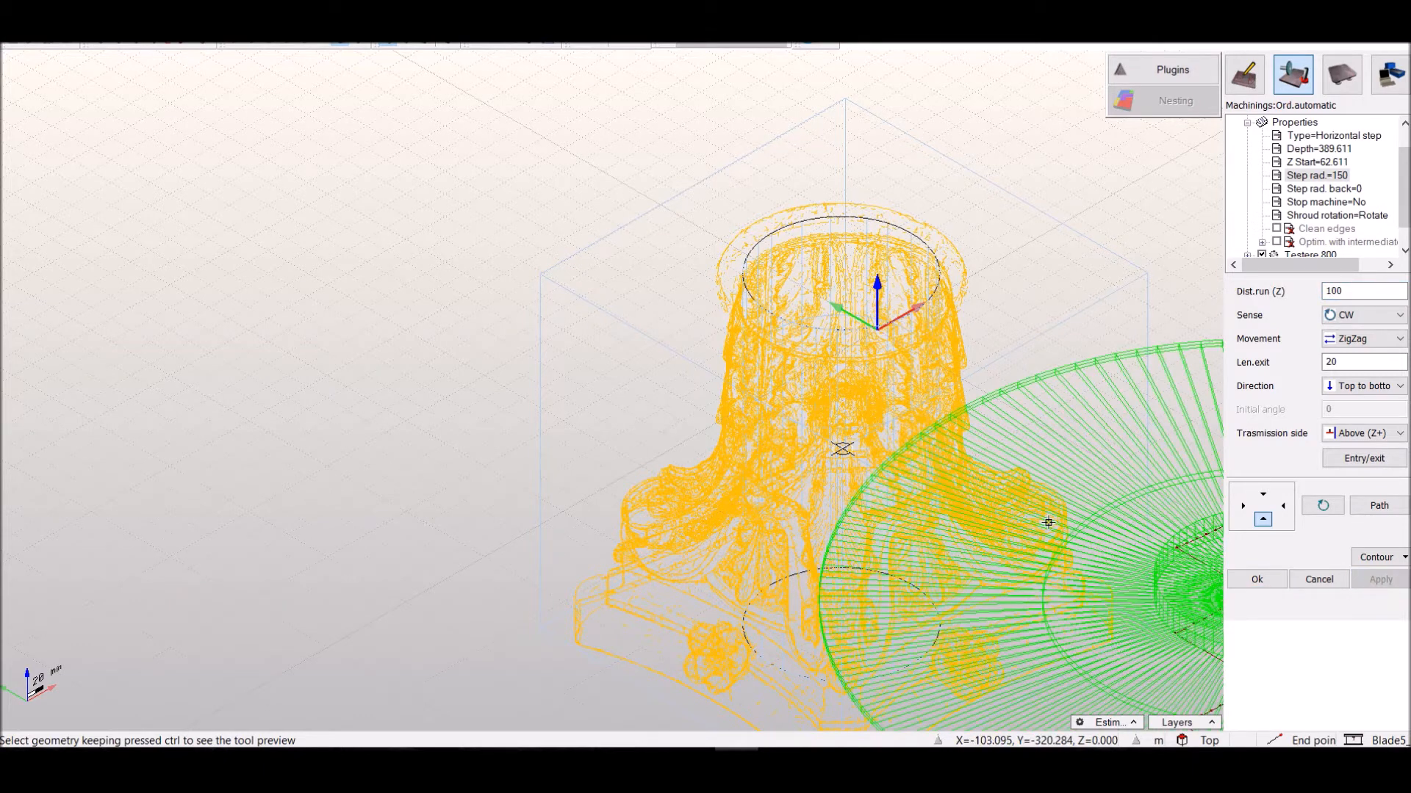
Calculate the roughing toolpath from each of the other sides in turn, and finally as a full rotation around the capital
{"action": "scroll", "coordinate": [479, 161], "scroll_direction": "down", "scroll_amount": 2}
{"action": "scroll", "coordinate": [478, 162], "scroll_direction": "down", "scroll_amount": 1}
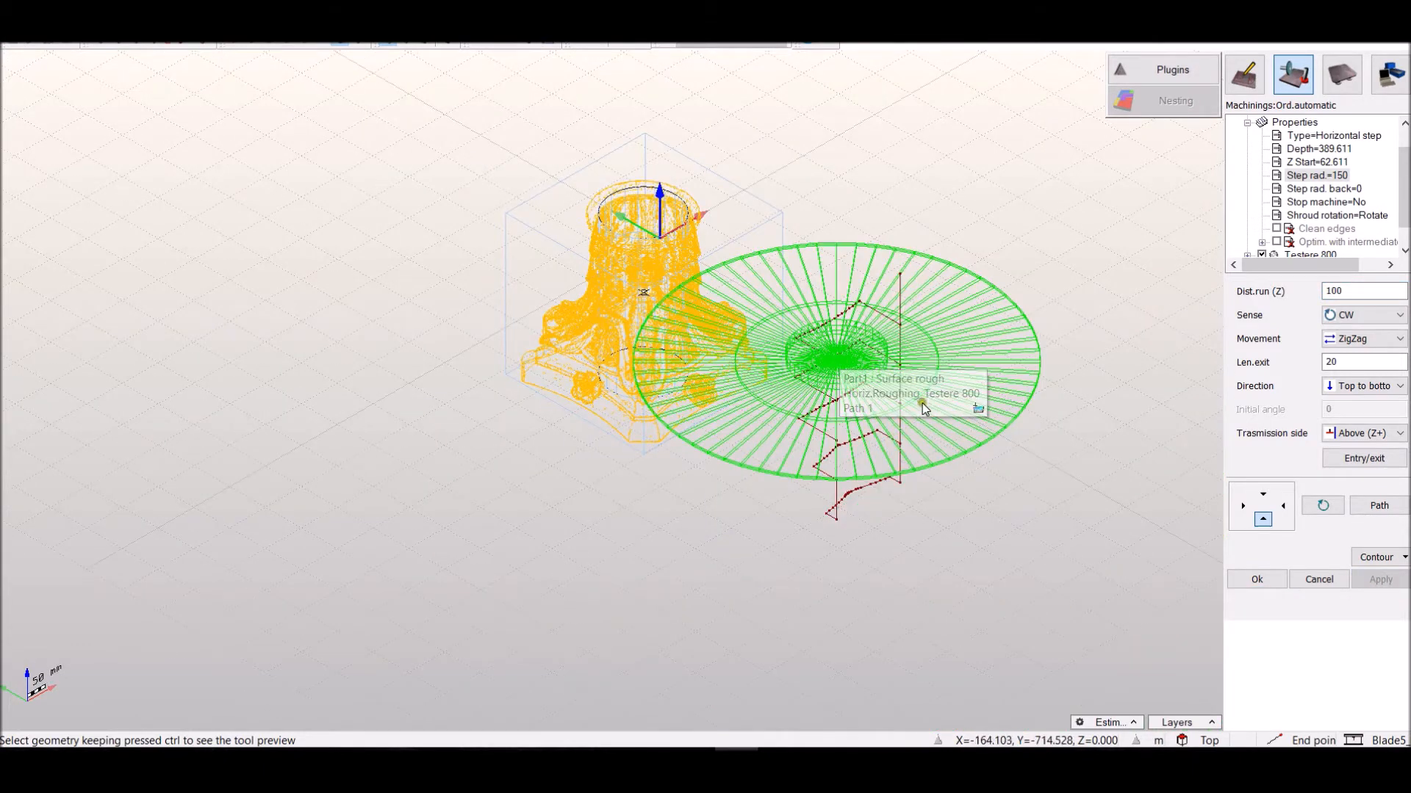
{"action": "left_click", "coordinate": [1240, 507]}
{"action": "left_click", "coordinate": [1379, 579]}
{"action": "left_click", "coordinate": [1263, 494]}
{"action": "left_click", "coordinate": [1380, 580]}
{"action": "left_click", "coordinate": [1283, 505]}
{"action": "left_click", "coordinate": [1381, 579]}
{"action": "left_click", "coordinate": [1321, 505]}
{"action": "left_click", "coordinate": [1371, 585]}
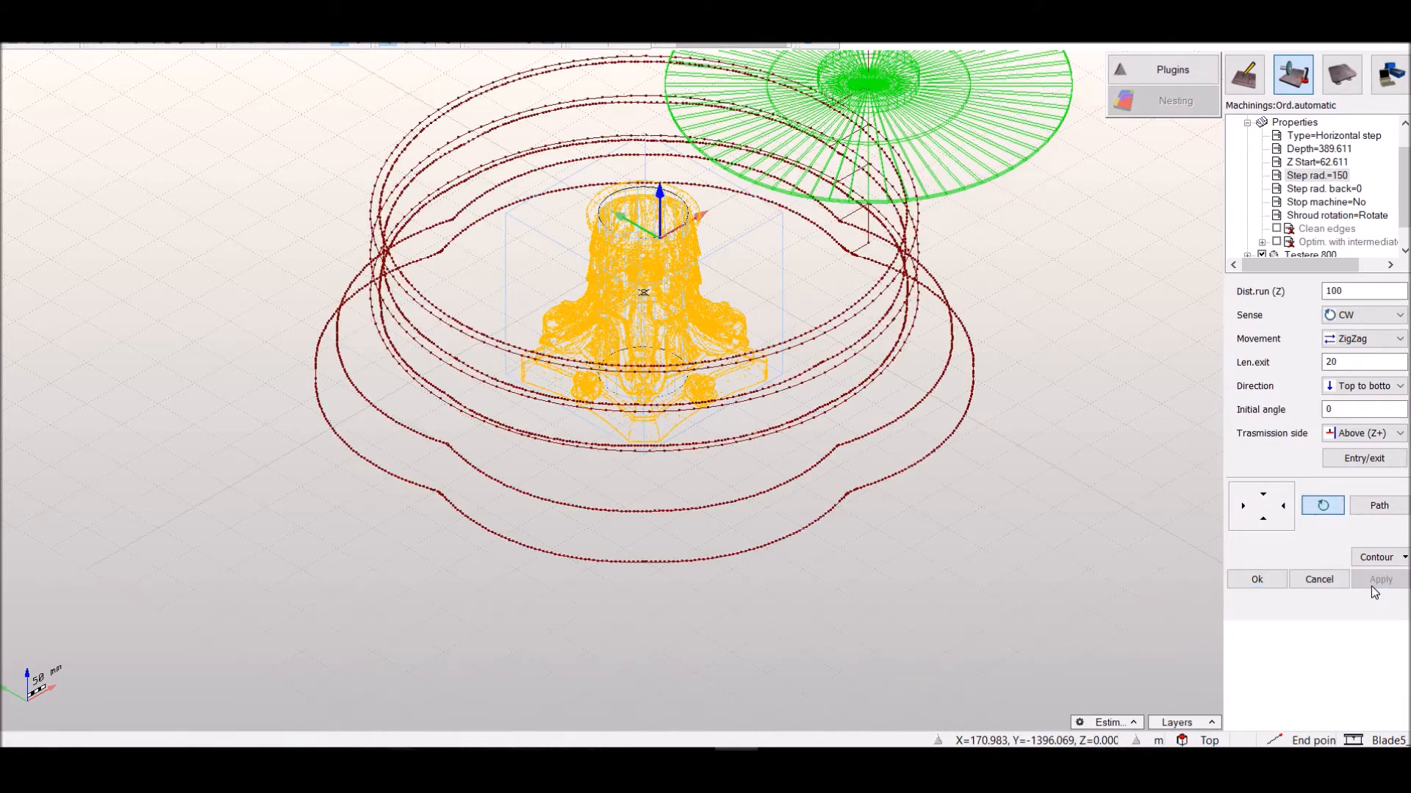
Check the blade's Overmaterial settings, set Dist.run (Z) to 15, keep the Horizontal step type and recalculate the toolpath
{"action": "scroll", "coordinate": [1308, 220], "scroll_direction": "down", "scroll_amount": 1}
{"action": "left_click", "coordinate": [1247, 228]}
{"action": "double_click", "coordinate": [1315, 216]}
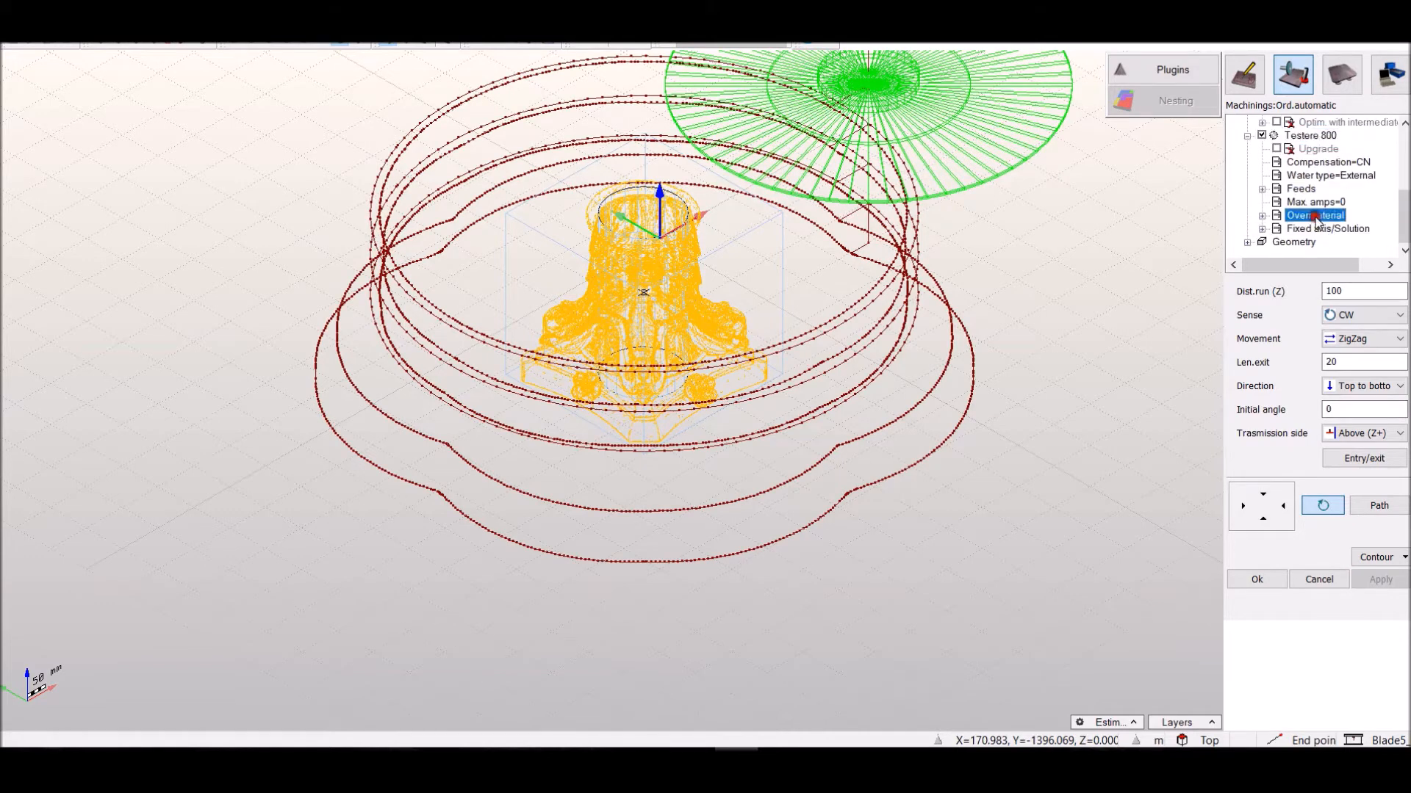
{"action": "left_click", "coordinate": [1273, 295]}
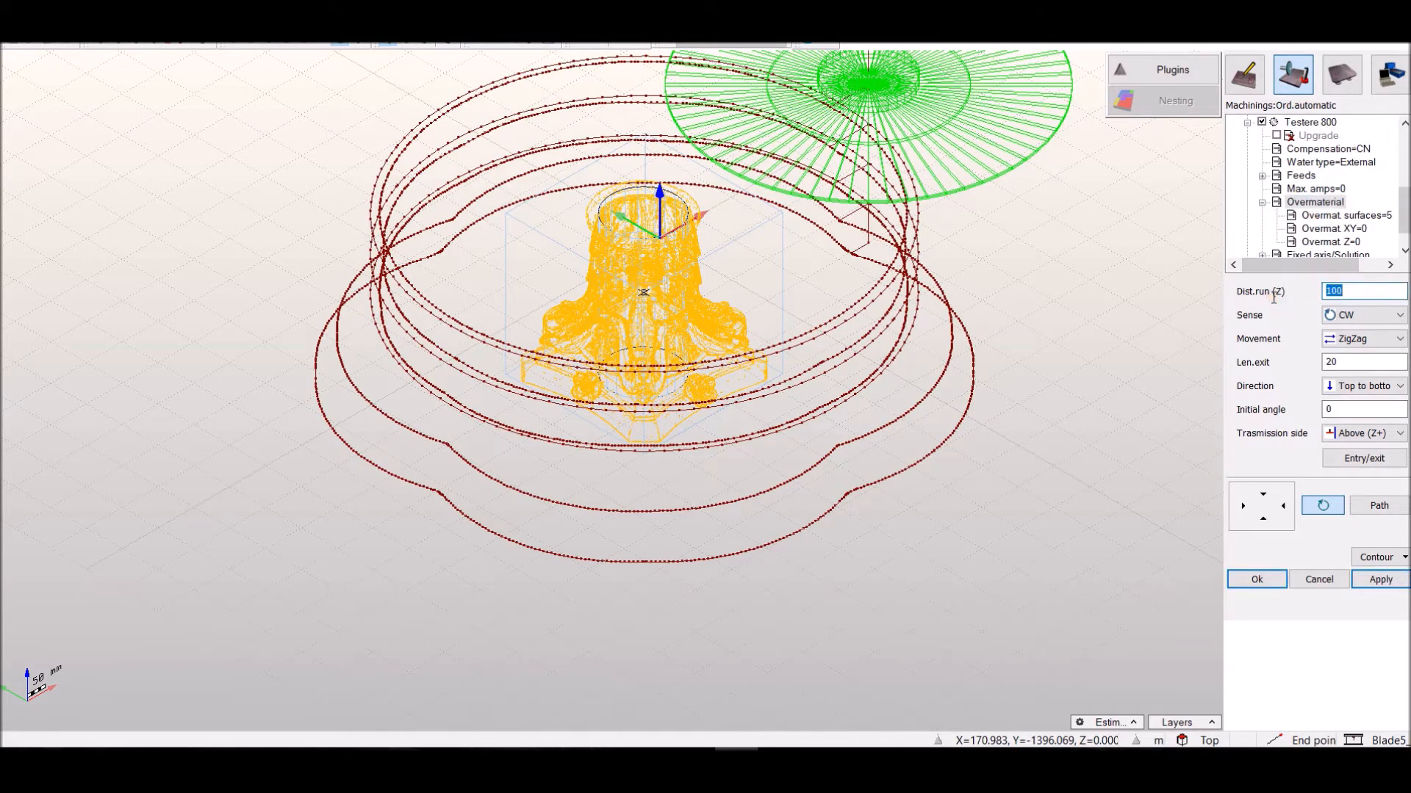
{"action": "scroll", "coordinate": [1342, 166], "scroll_direction": "up", "scroll_amount": 4}
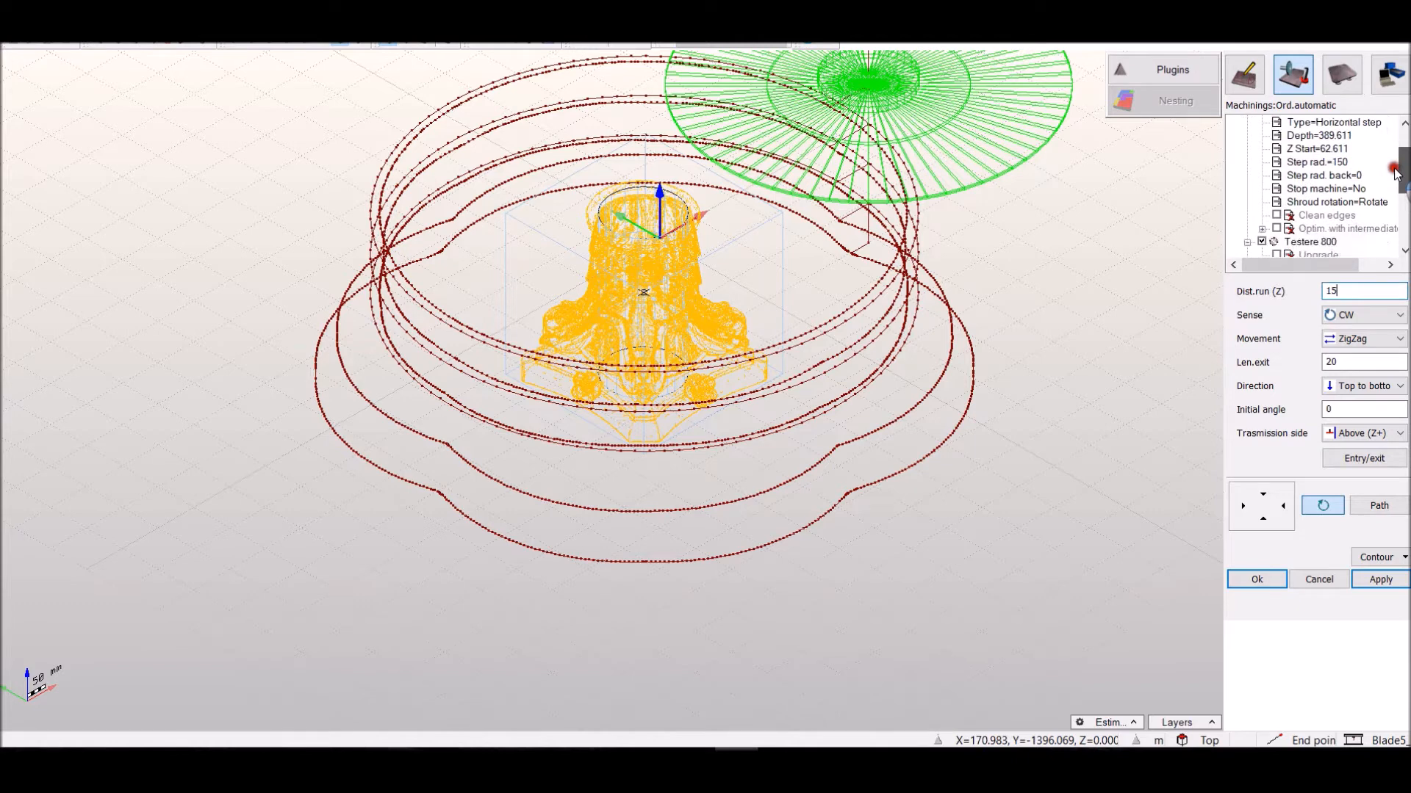
{"action": "double_click", "coordinate": [1341, 164]}
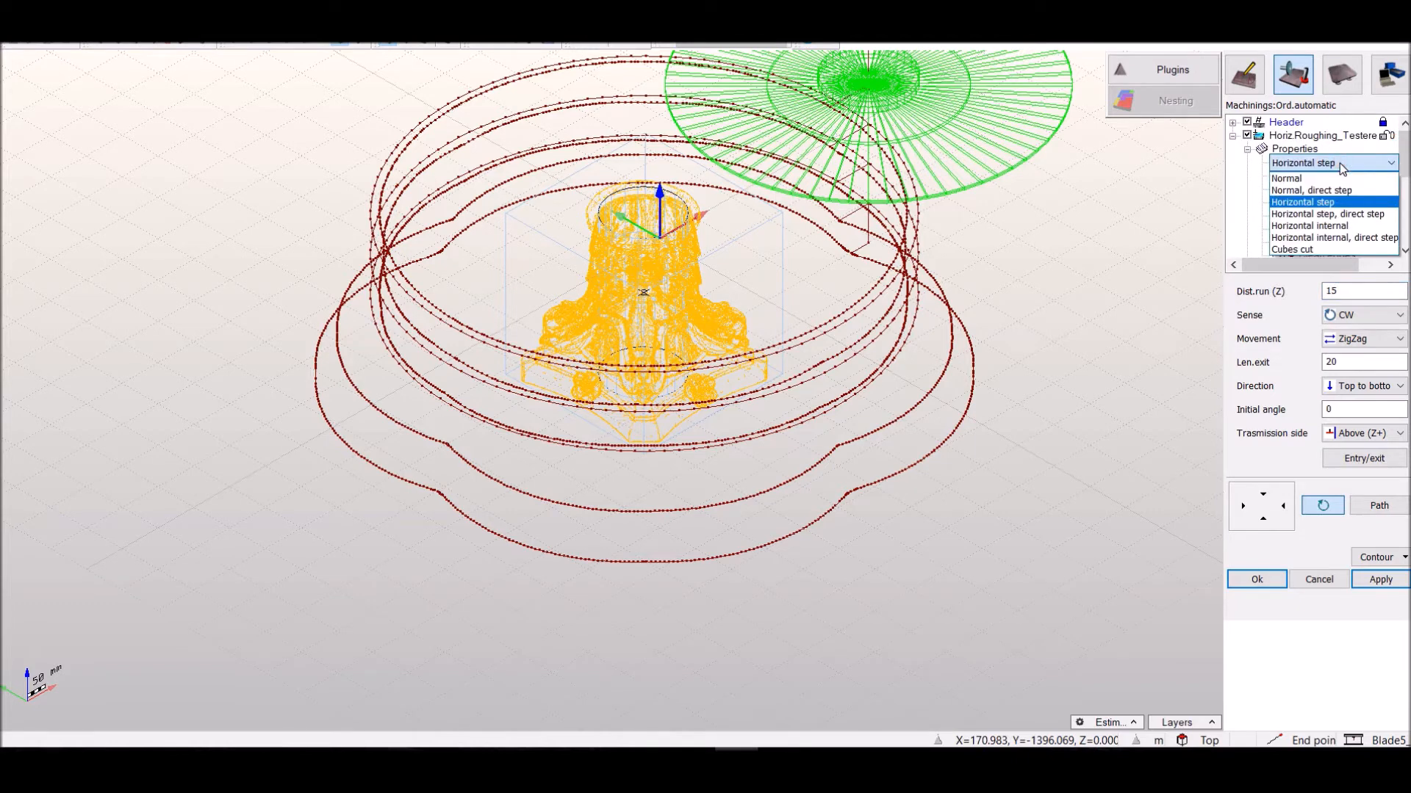
{"action": "left_click", "coordinate": [1315, 202]}
{"action": "scroll", "coordinate": [961, 307], "scroll_direction": "down", "scroll_amount": 2}
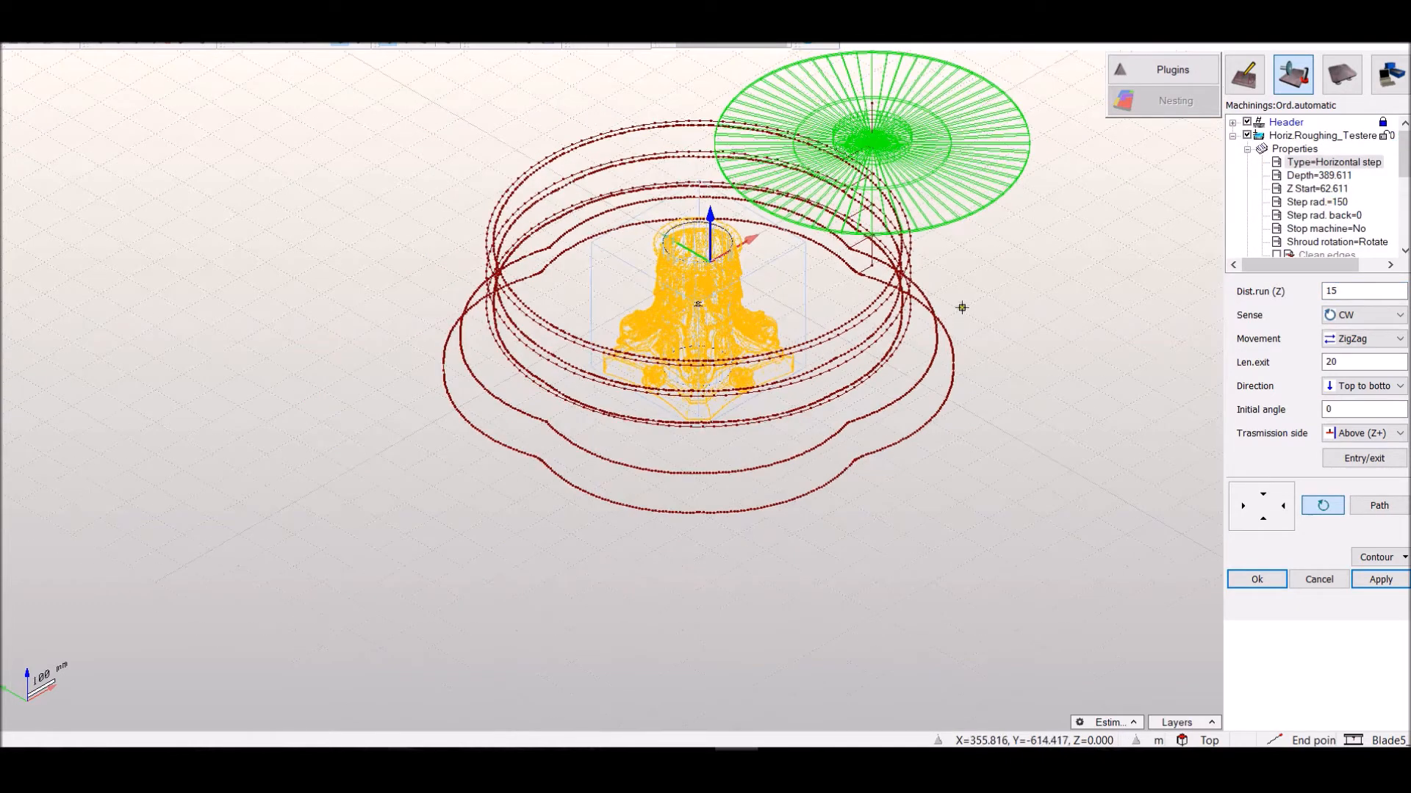
{"action": "left_click", "coordinate": [1379, 579]}
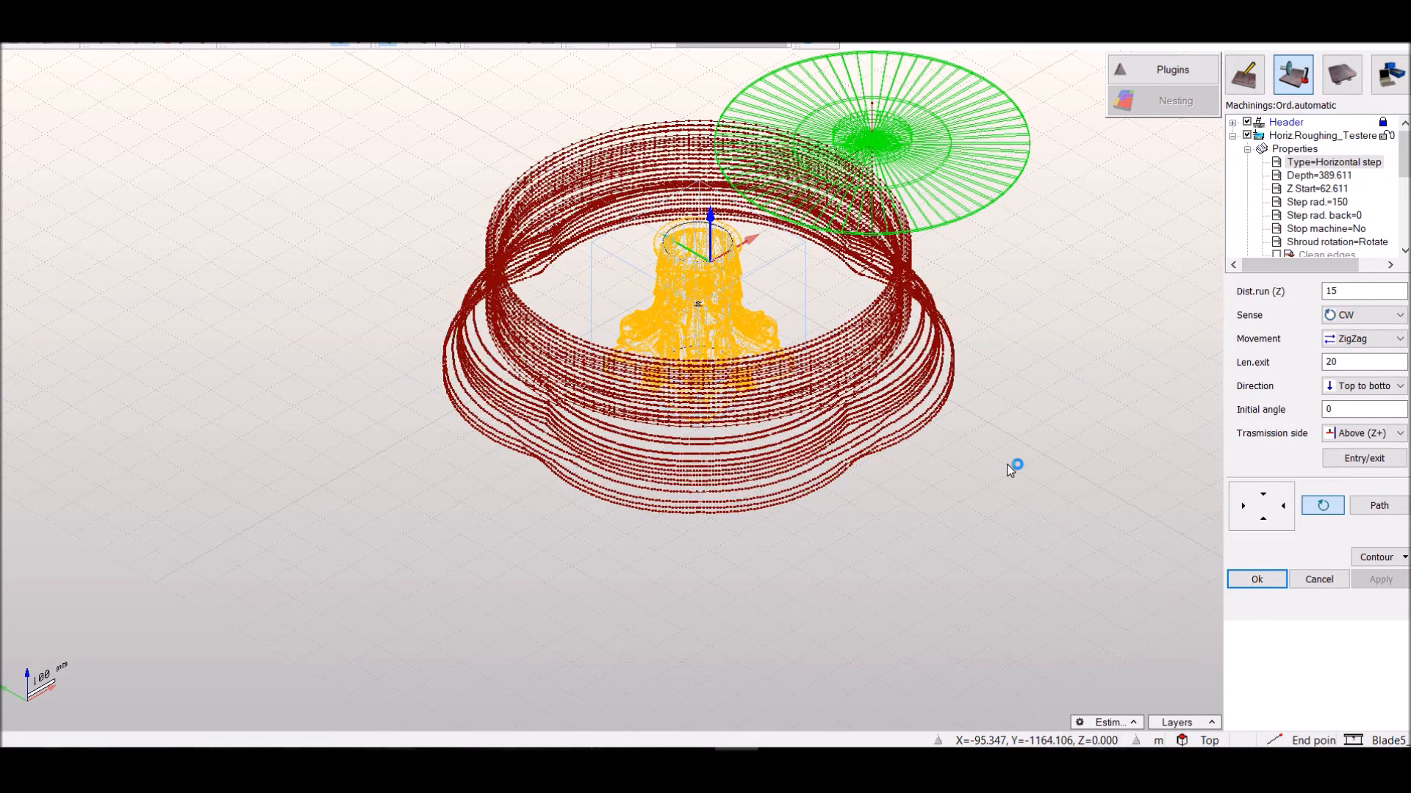
Set the roughing's radial step to 100 and Dist.run (Z) to 150, and recalculate the toolpath
{"action": "double_click", "coordinate": [1304, 204]}
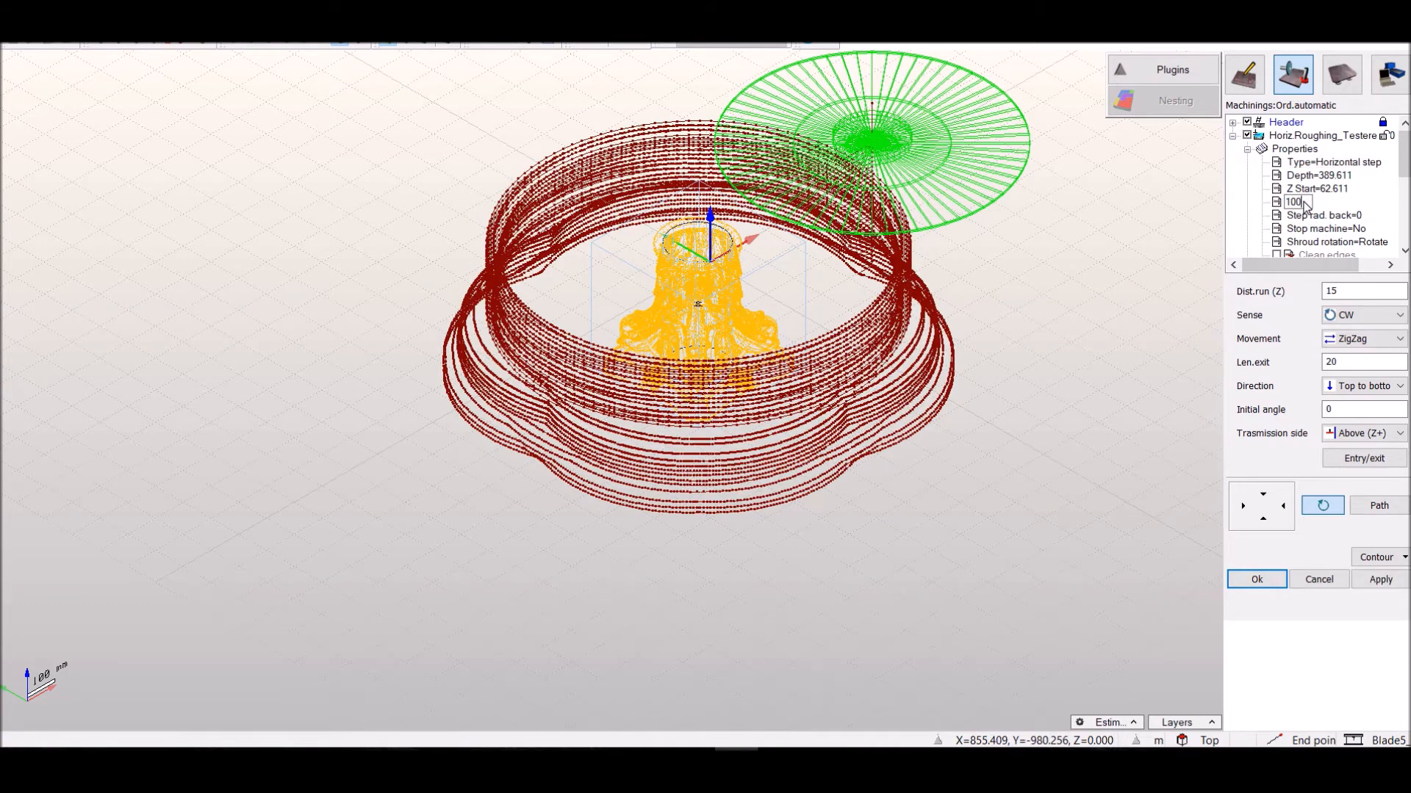
{"action": "left_click", "coordinate": [1342, 291]}
{"action": "type", "text": "150"}
{"action": "left_click", "coordinate": [1370, 580]}
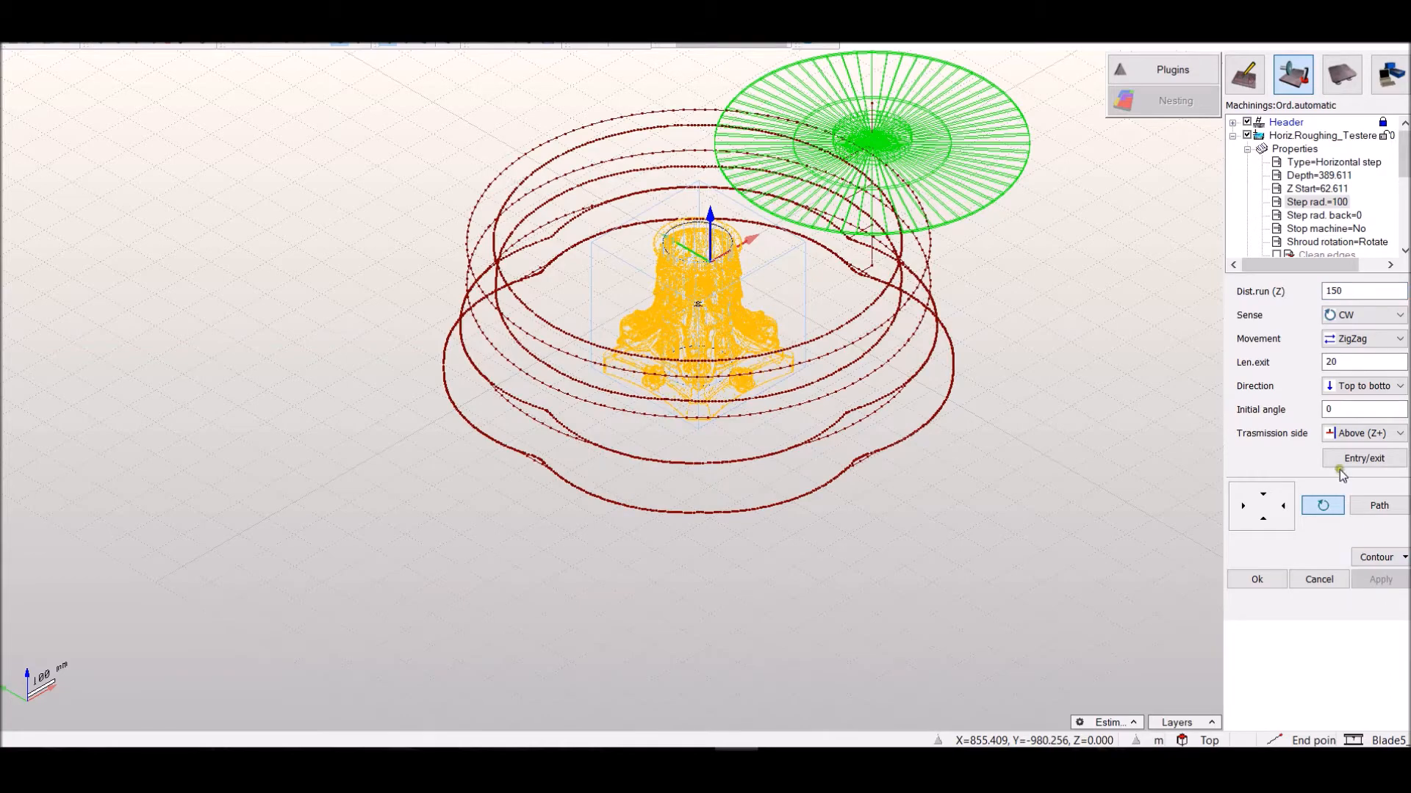
Run the tool movement simulation of the round roughing path and watch the blade around the capital
{"action": "middle_click_drag", "start_coordinate": [481, 250], "coordinate": [646, 157]}
{"action": "scroll", "coordinate": [897, 220], "scroll_direction": "up", "scroll_amount": 3}
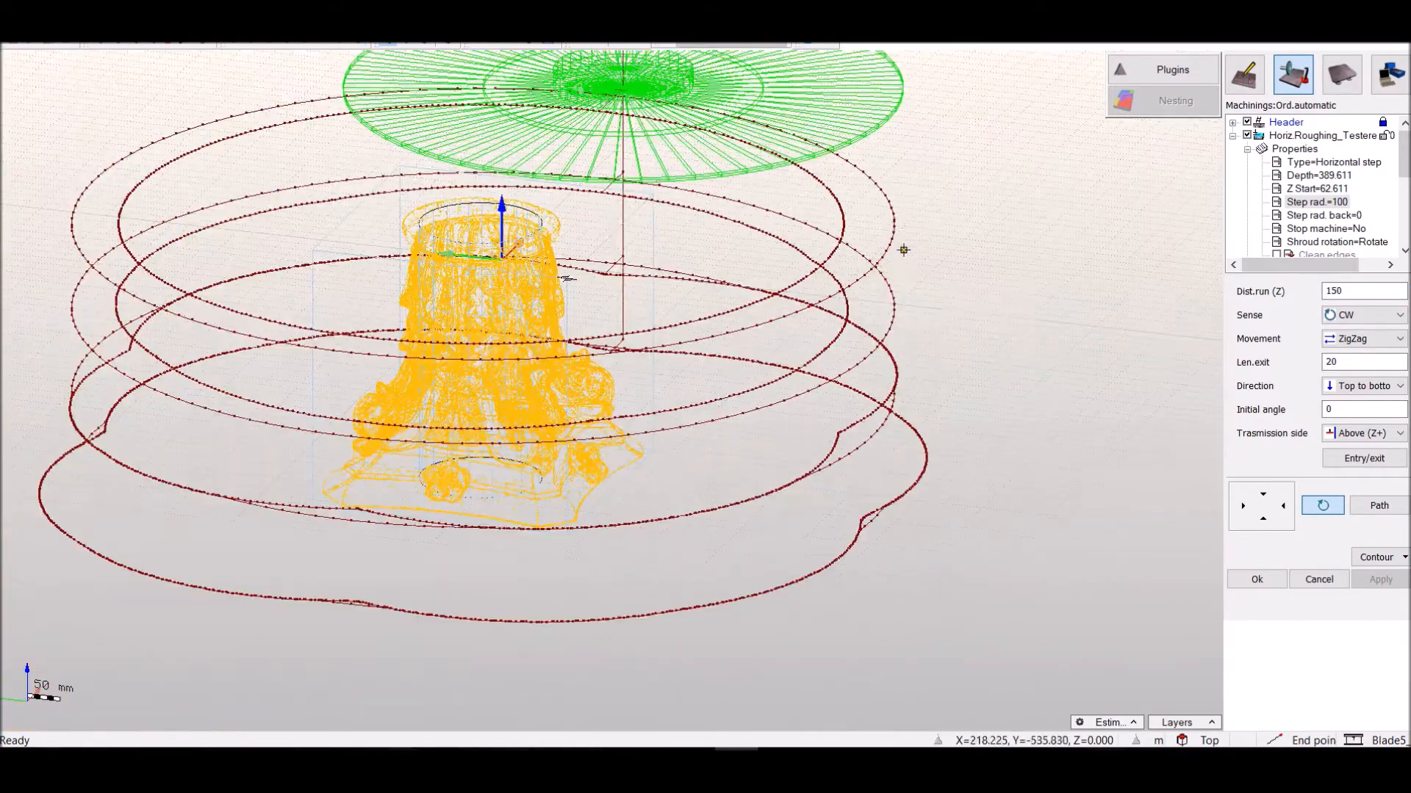
{"action": "scroll", "coordinate": [903, 252], "scroll_direction": "down", "scroll_amount": 3}
{"action": "right_click", "coordinate": [954, 225]}
{"action": "left_click", "coordinate": [992, 288]}
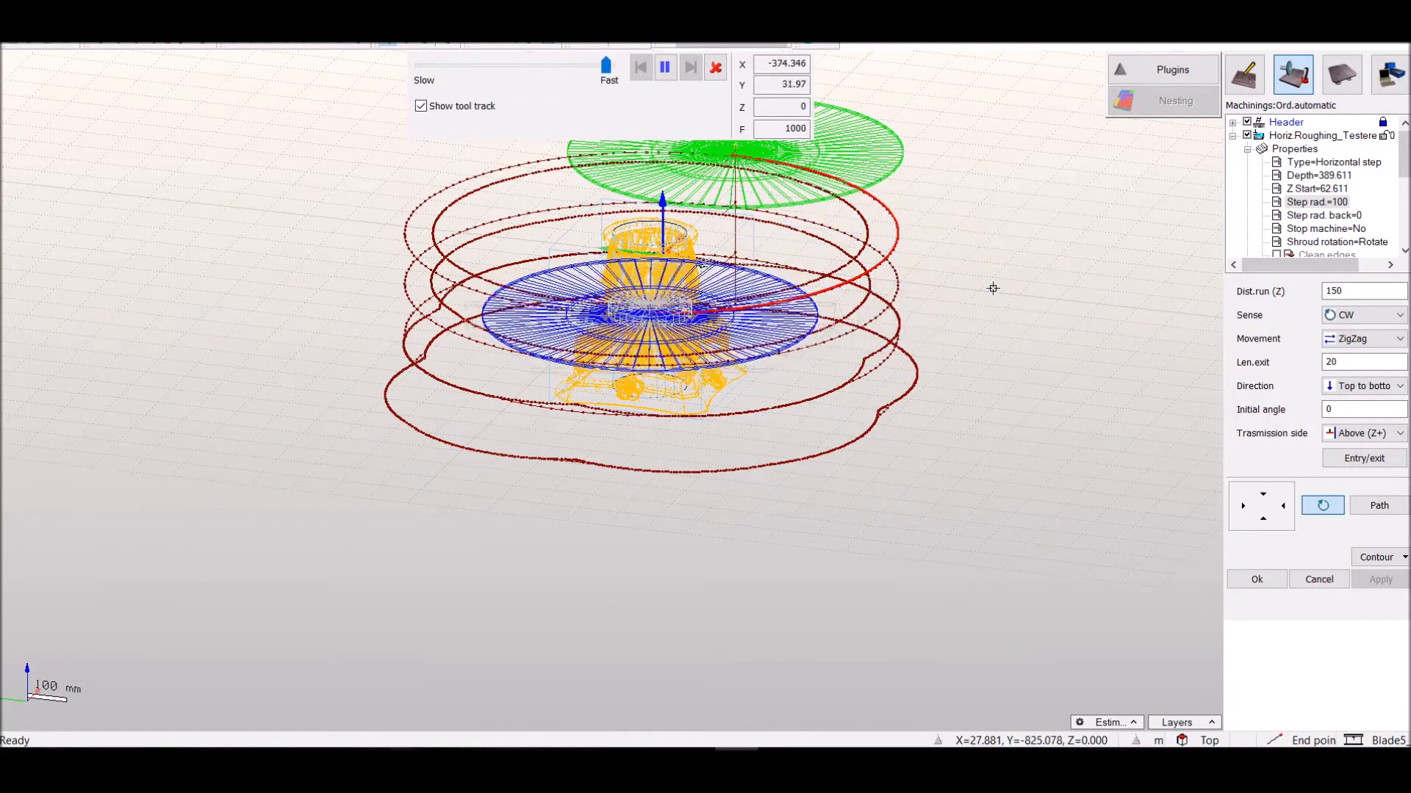
{"action": "scroll", "coordinate": [1116, 218], "scroll_direction": "up", "scroll_amount": 2}
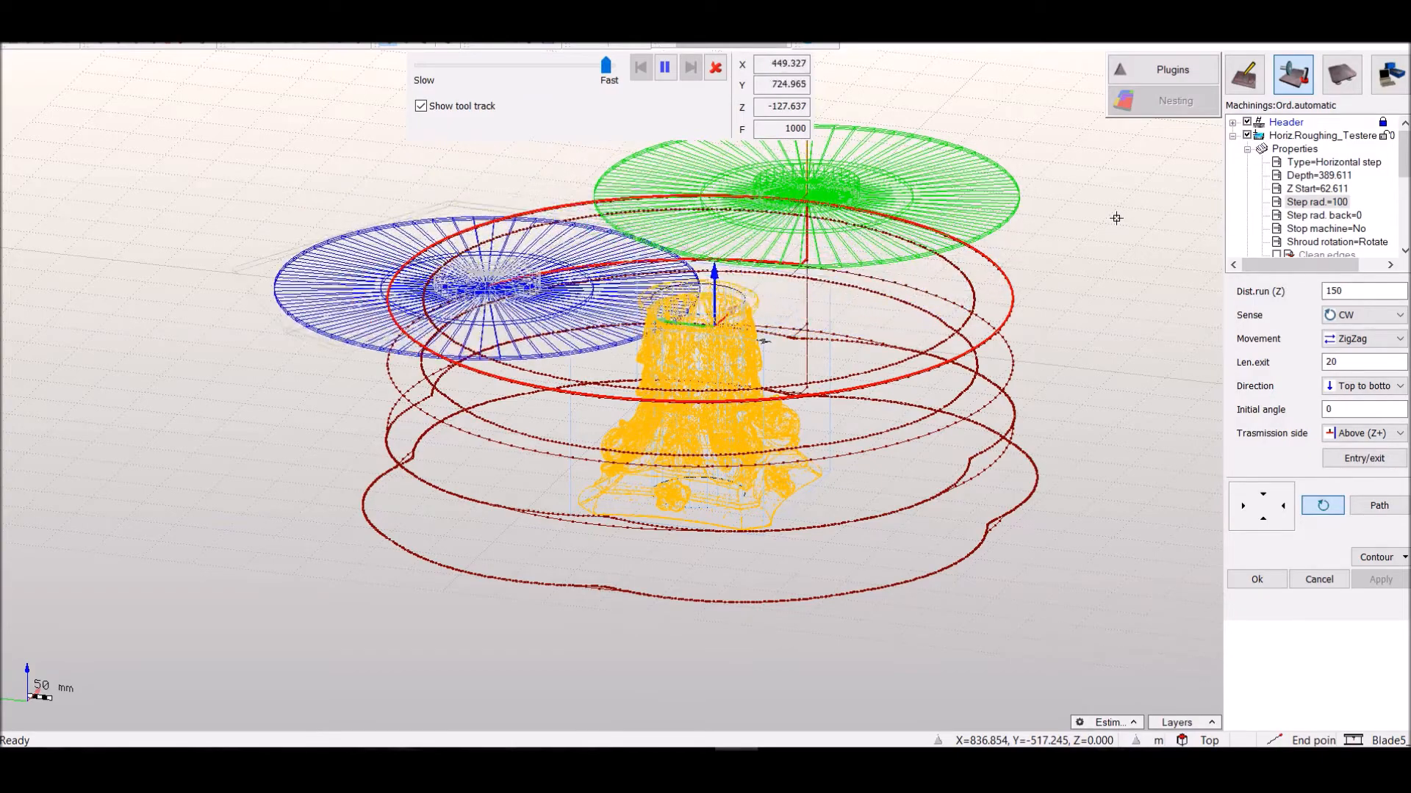
End the simulation, set the roughing's Stop machine to Always and Dist.run (Z) to 15, recalculate the toolpath and accept the machining
{"action": "left_click", "coordinate": [715, 67]}
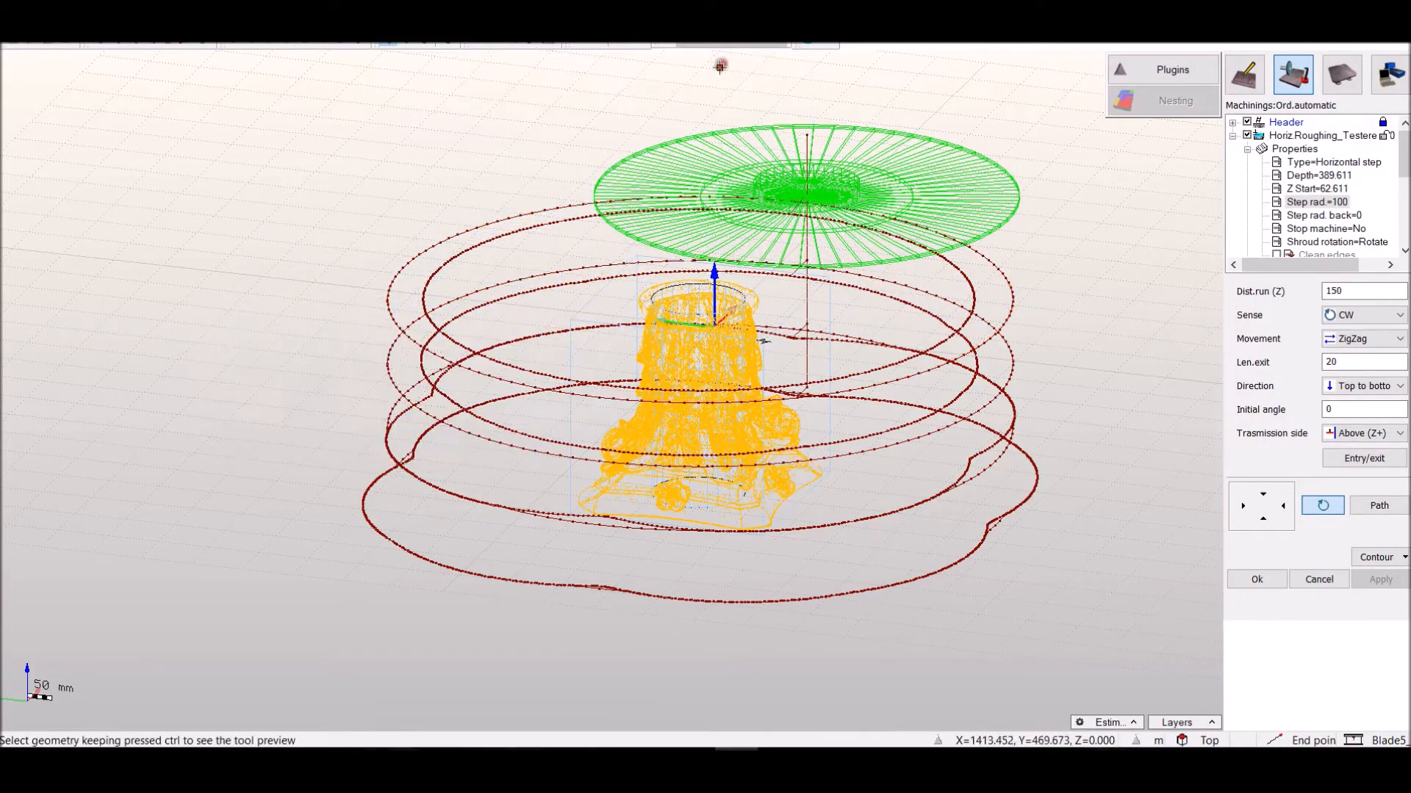
{"action": "left_click", "coordinate": [1344, 229]}
{"action": "left_click", "coordinate": [1345, 230]}
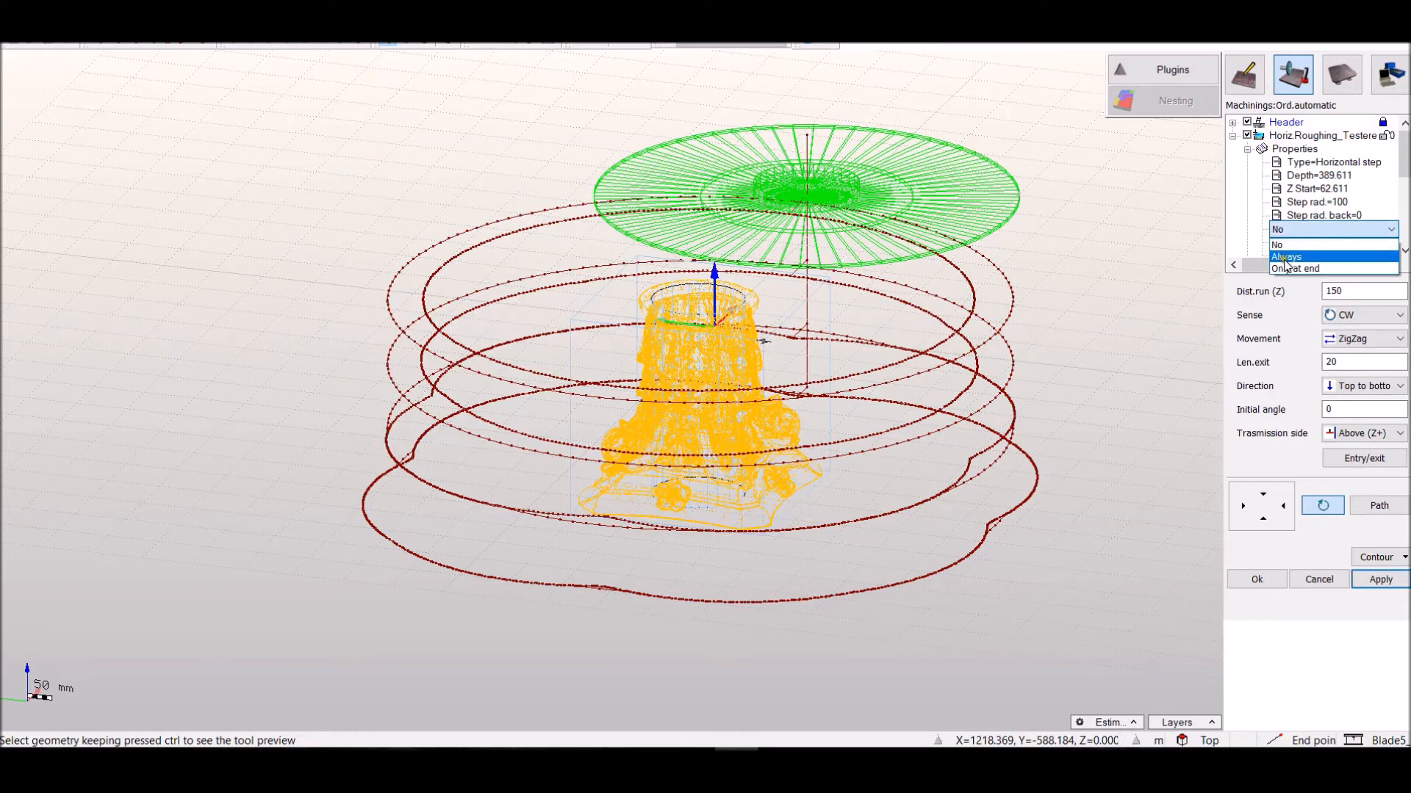
{"action": "left_click", "coordinate": [1322, 254]}
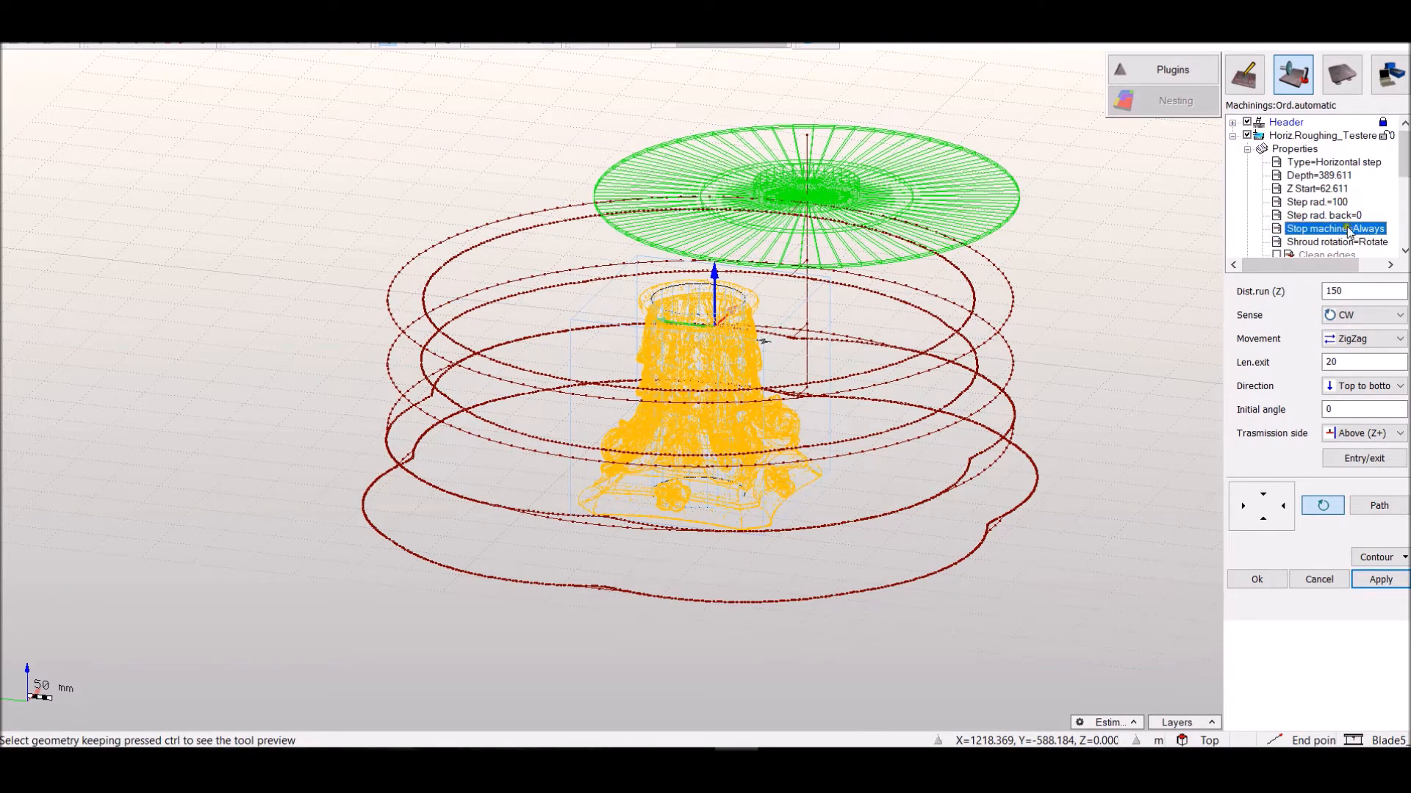
{"action": "double_click", "coordinate": [1365, 291]}
{"action": "type", "text": "1"}
{"action": "left_click", "coordinate": [1364, 581]}
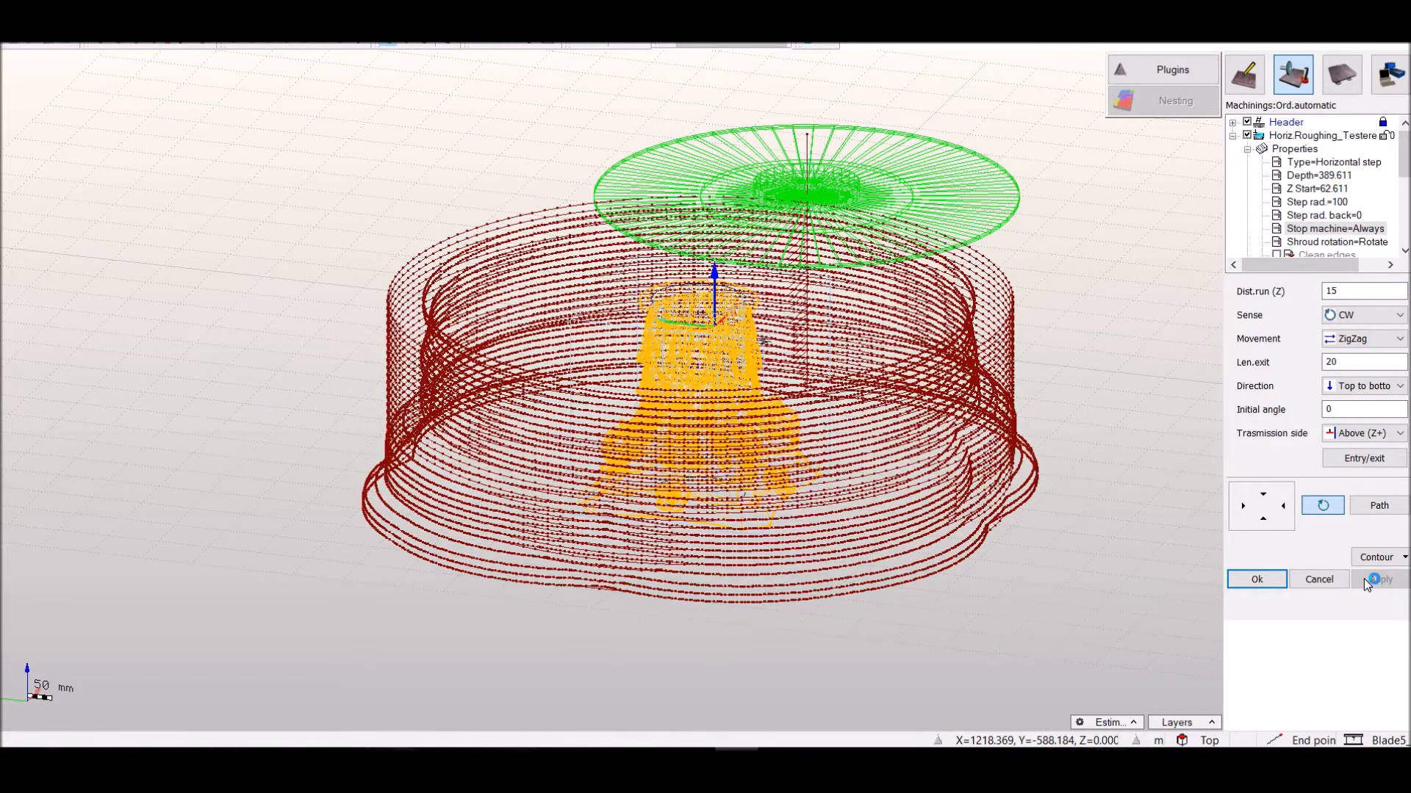
{"action": "left_click", "coordinate": [1262, 580]}
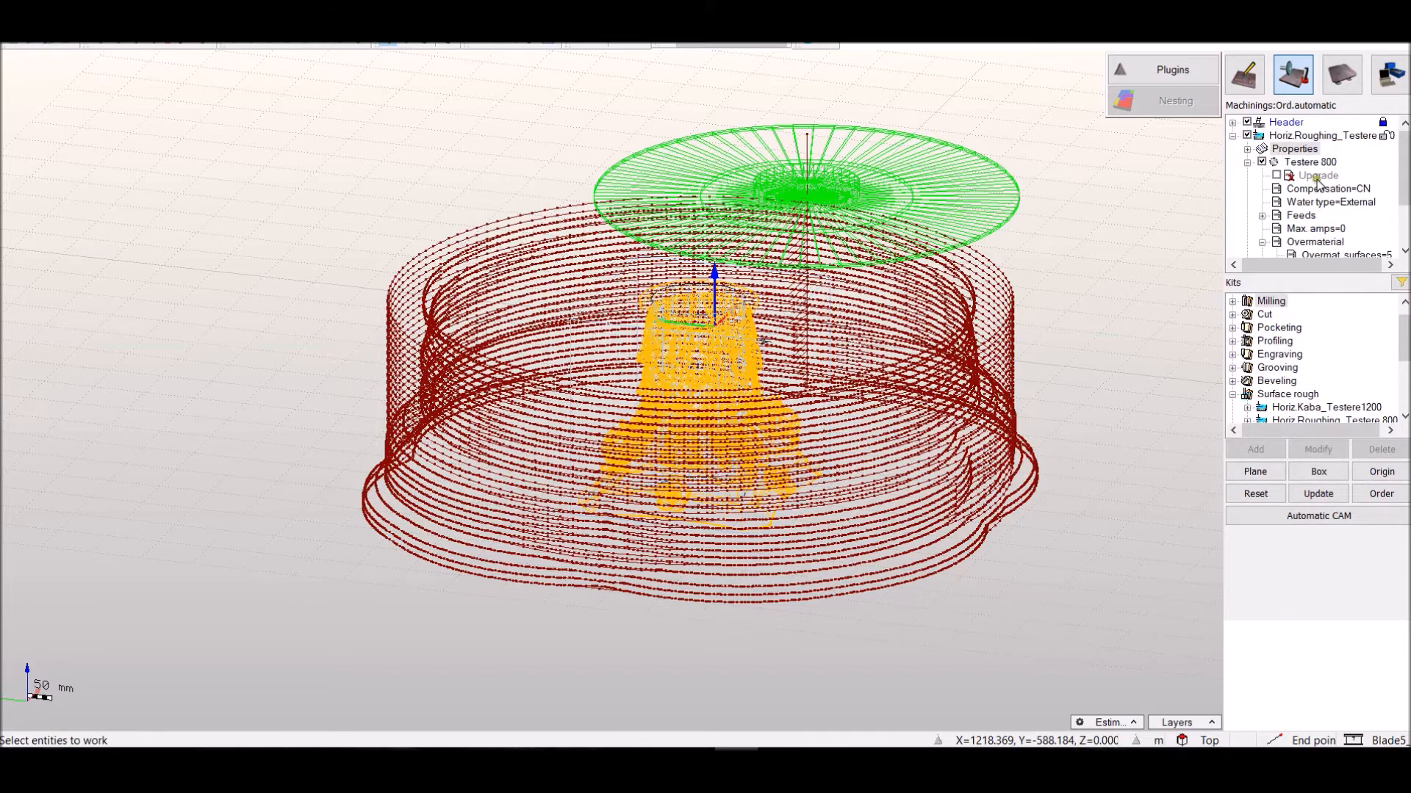
{"action": "left_click", "coordinate": [1232, 135]}
Create a virtual milling for the horizontal roughing of the capital and confirm it
{"action": "scroll", "coordinate": [711, 306], "scroll_direction": "up", "scroll_amount": 5}
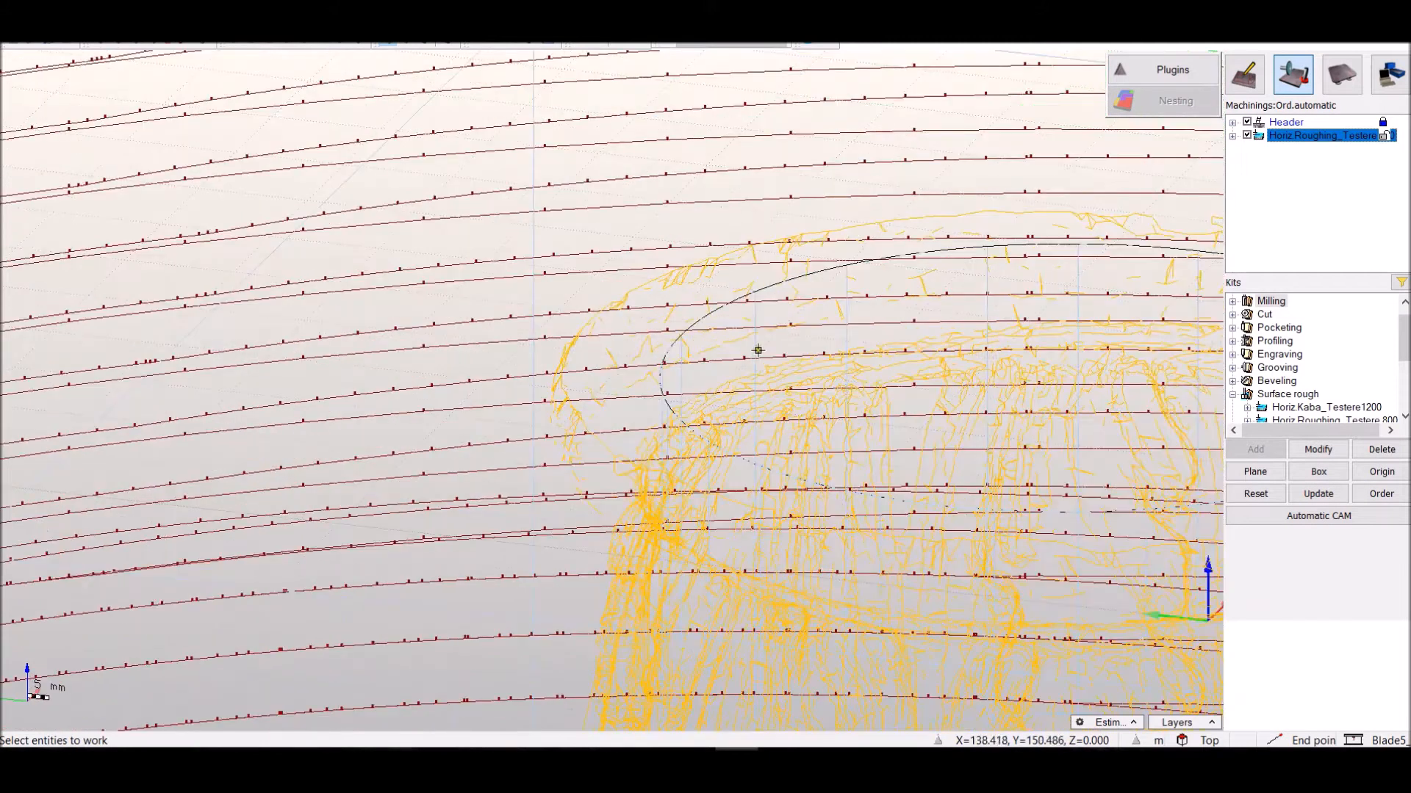
{"action": "scroll", "coordinate": [753, 343], "scroll_direction": "down", "scroll_amount": 6}
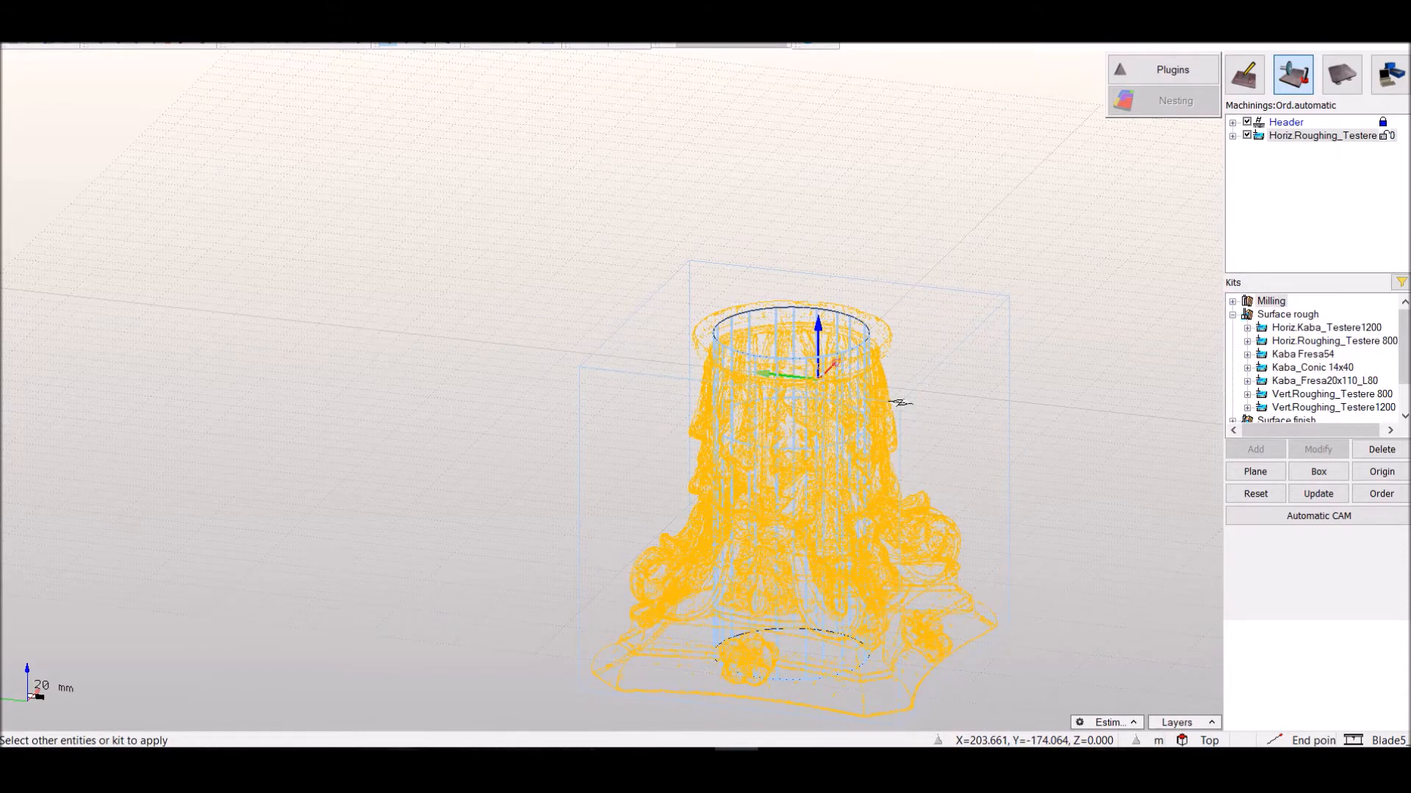
{"action": "left_click", "coordinate": [1341, 370]}
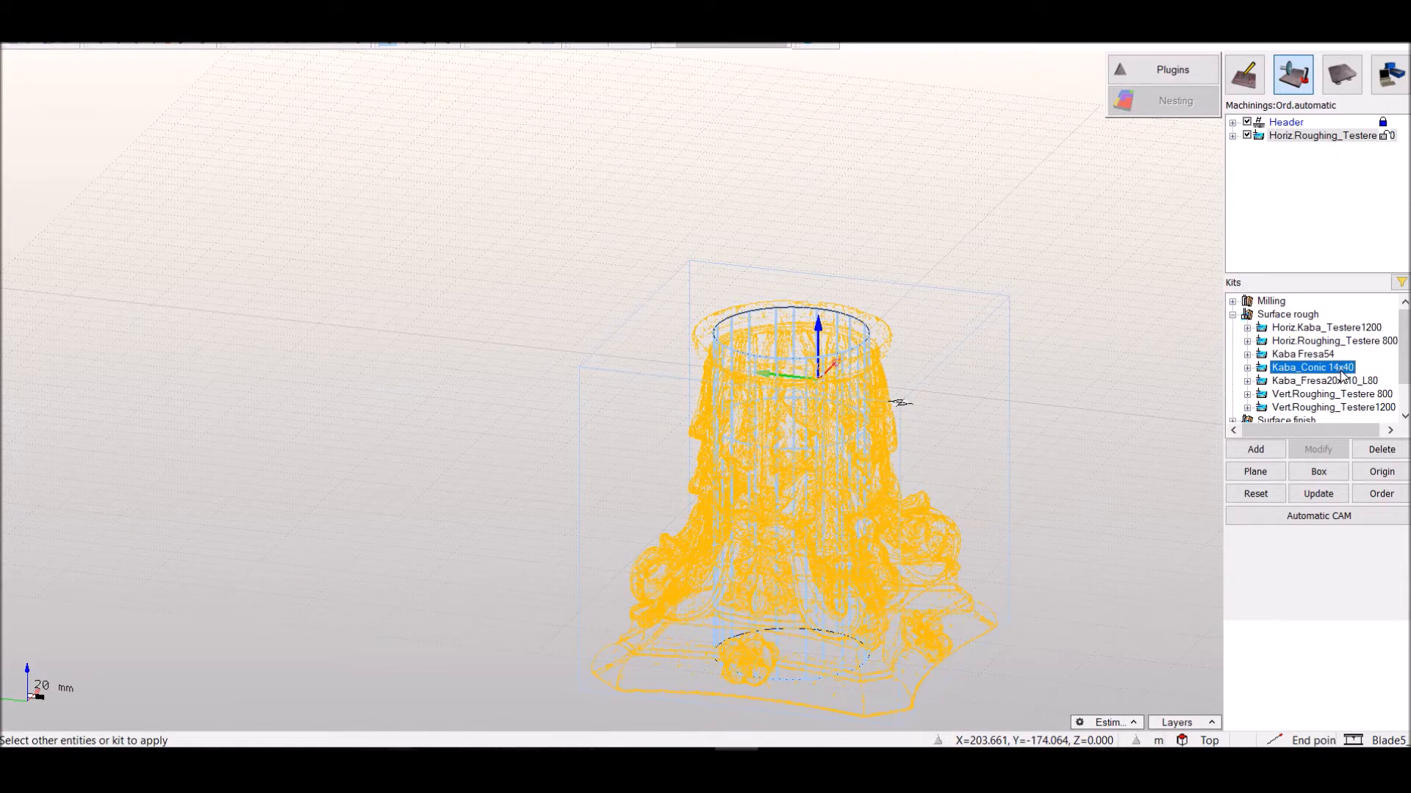
{"action": "right_click", "coordinate": [1306, 136]}
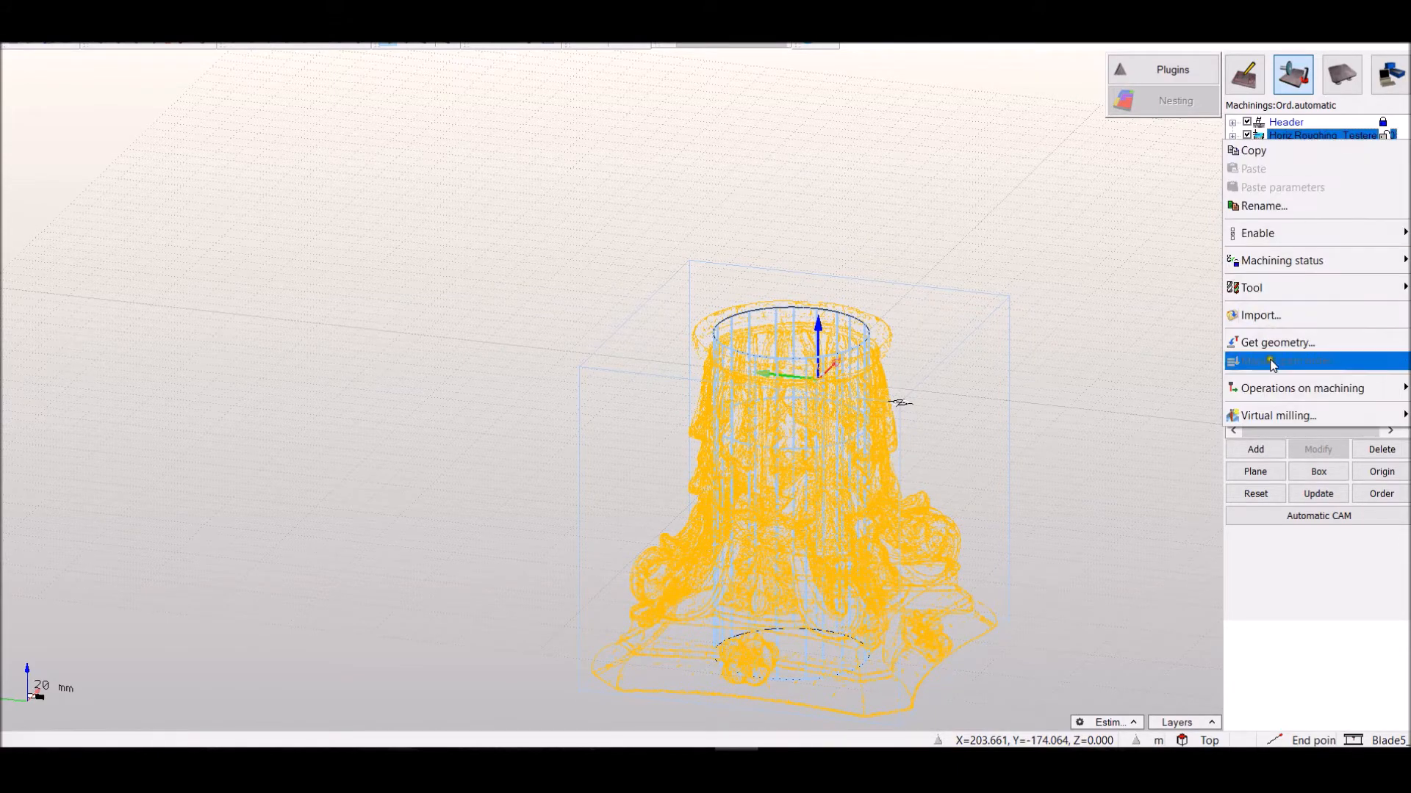
{"action": "mouse_move", "coordinate": [1283, 419]}
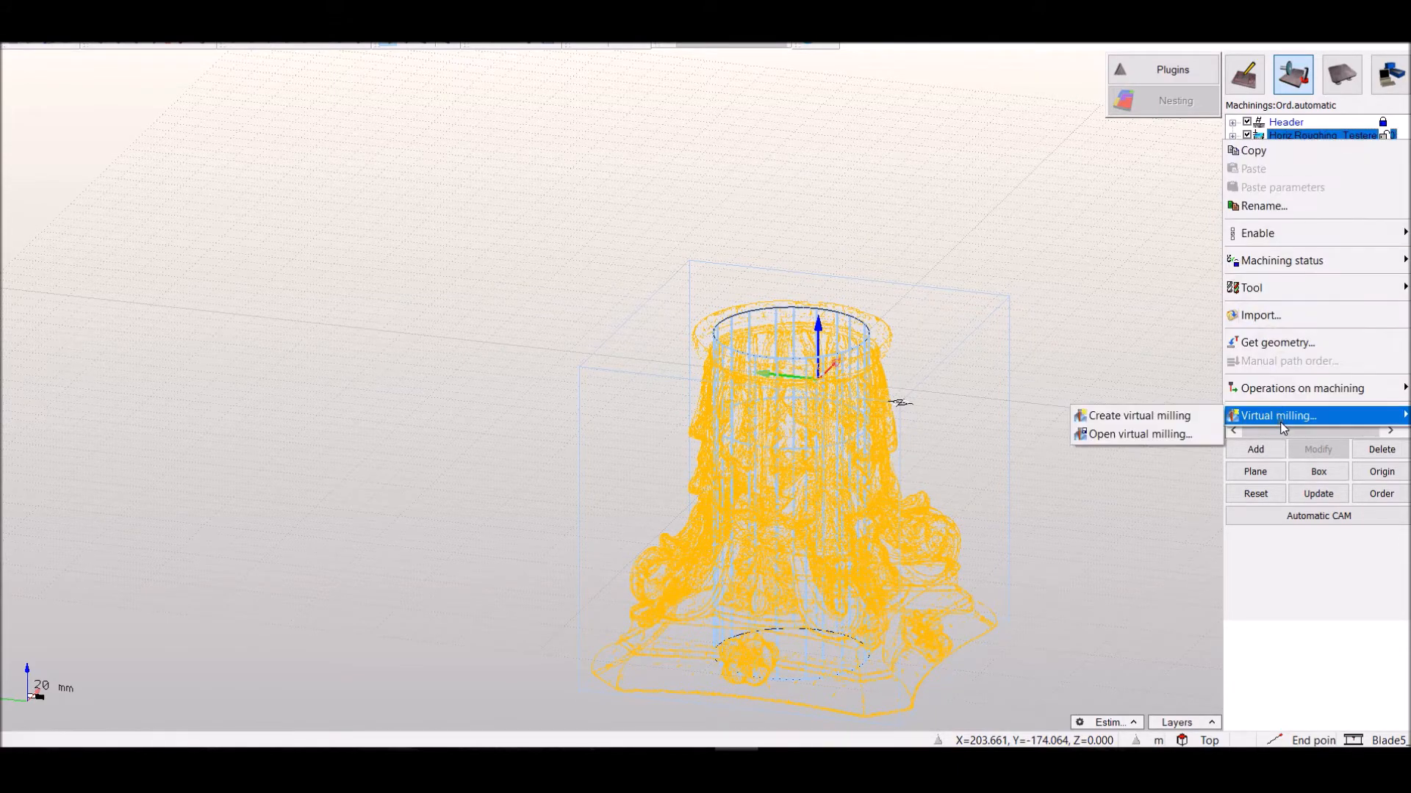
{"action": "left_click", "coordinate": [1139, 415]}
{"action": "left_click", "coordinate": [670, 423]}
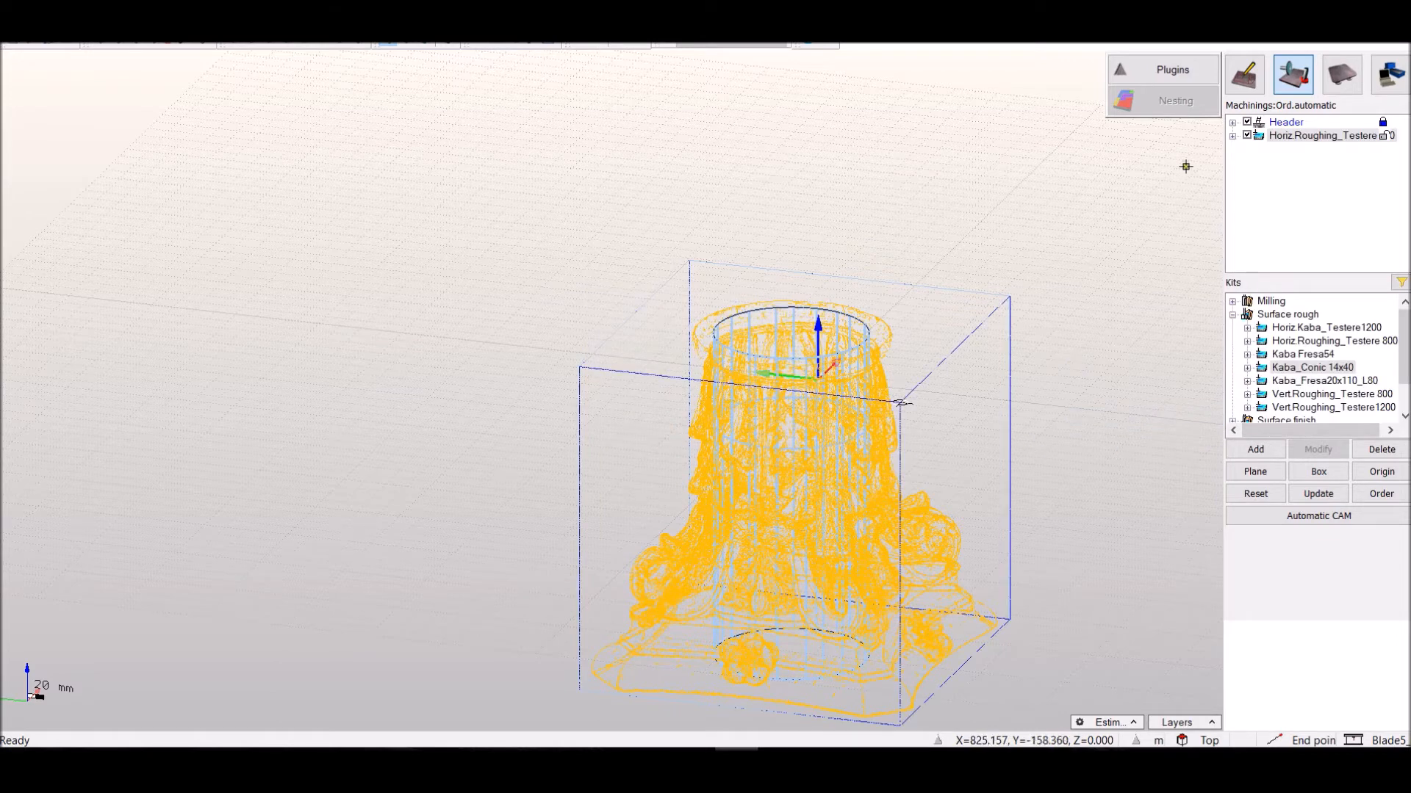
Execute the whole virtual milling of the horizontal roughing on the stock block
{"action": "right_click", "coordinate": [1306, 136]}
{"action": "mouse_move", "coordinate": [1263, 416]}
{"action": "mouse_move", "coordinate": [1176, 412]}
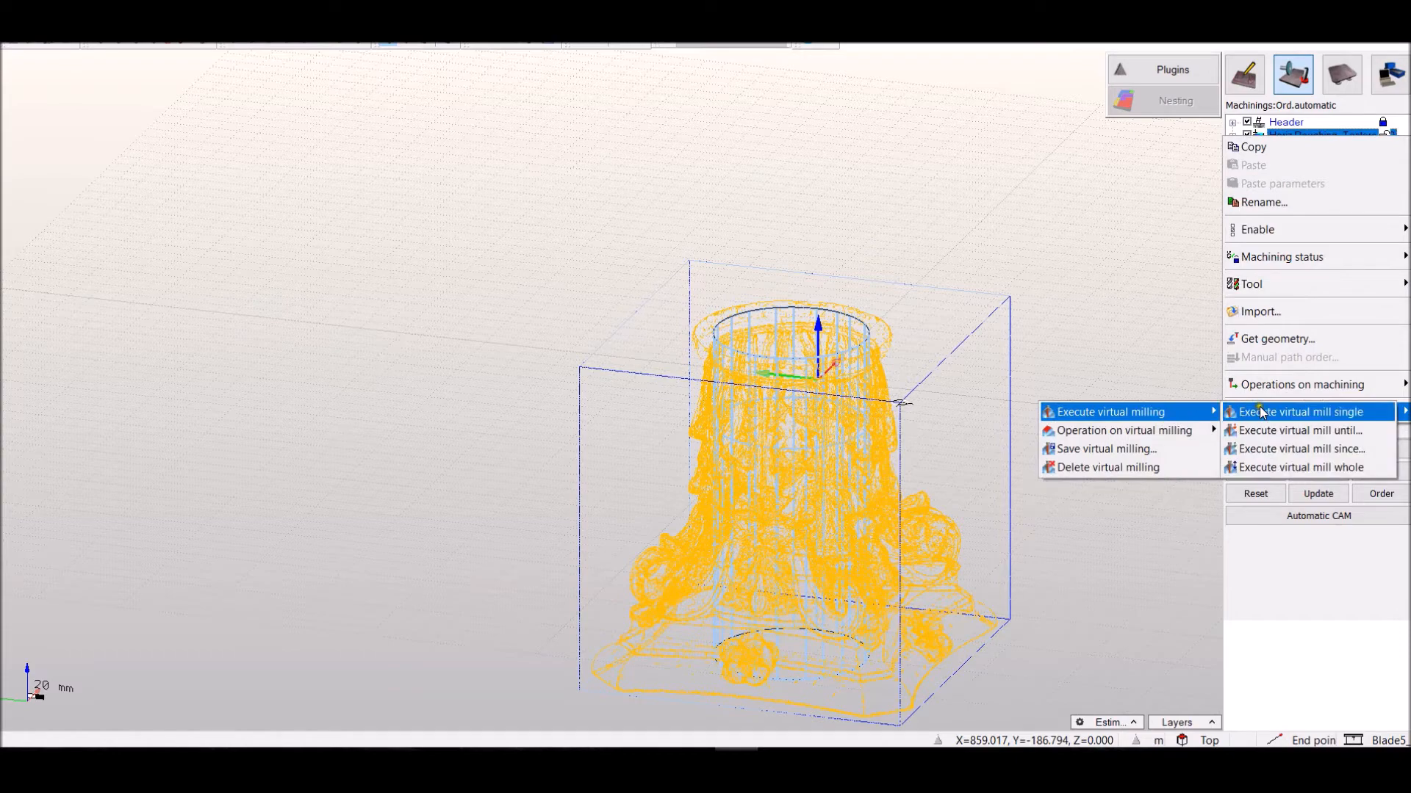
{"action": "left_click", "coordinate": [1272, 468]}
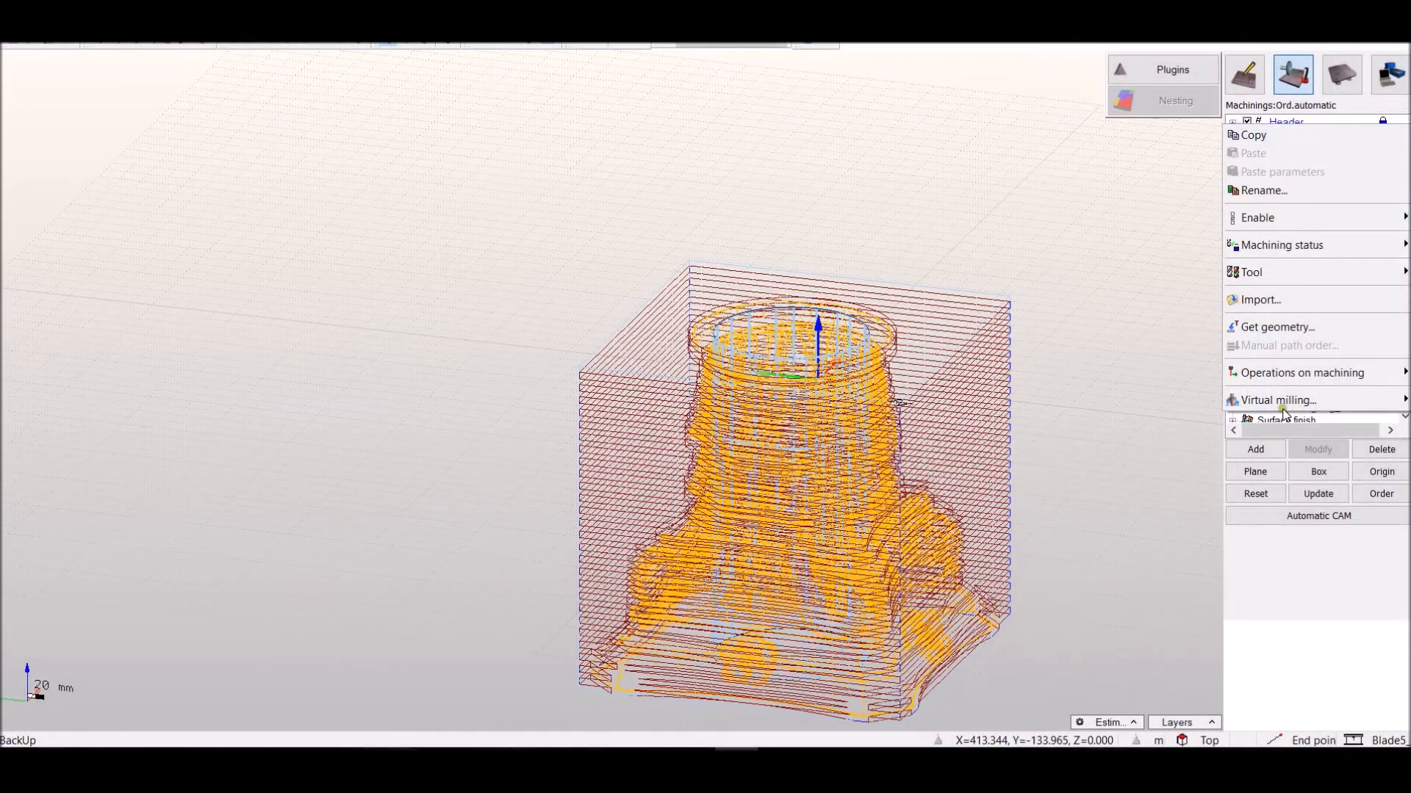
Save the virtual milling result to the Desktop as sütunbaşı-01.vm
{"action": "mouse_move", "coordinate": [1282, 402]}
{"action": "left_click", "coordinate": [1143, 435]}
{"action": "left_click", "coordinate": [684, 511]}
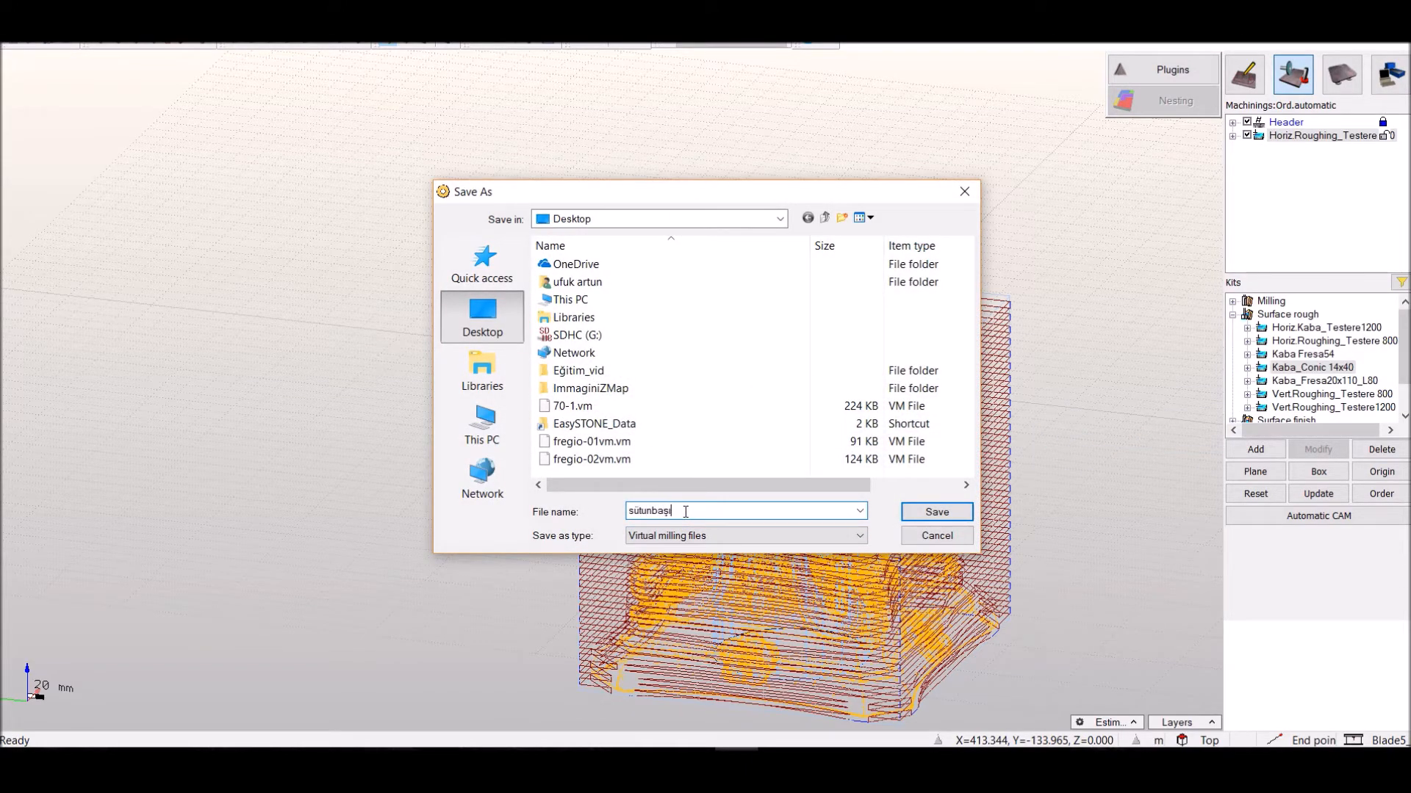
{"action": "type", "text": "sütunbaşı"}
{"action": "key", "text": "Return"}
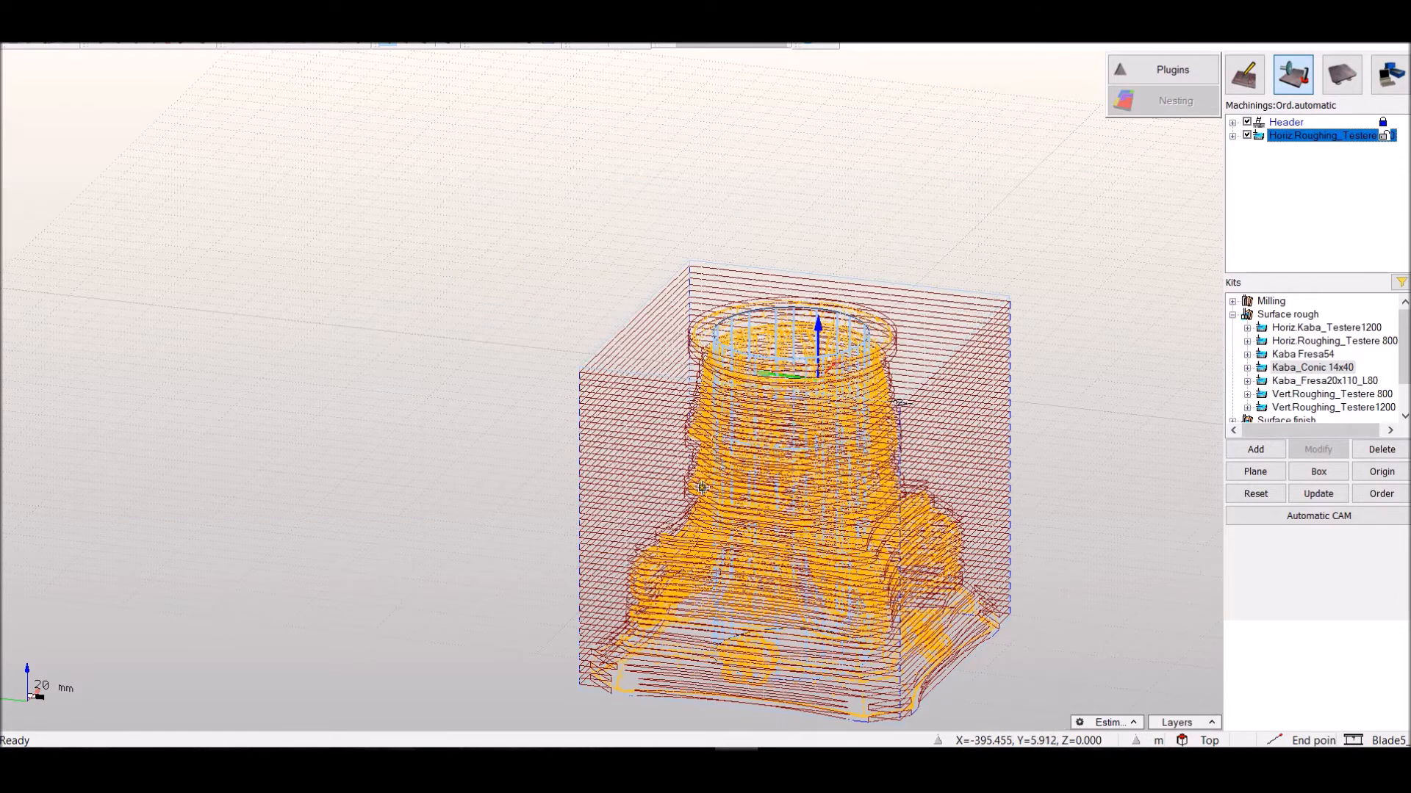
Save the project to the Desktop as sütunbaşı-01.est
{"action": "left_click", "coordinate": [277, 268]}
{"action": "scroll", "coordinate": [277, 267], "scroll_direction": "down", "scroll_amount": 3}
{"action": "scroll", "coordinate": [277, 267], "scroll_direction": "up", "scroll_amount": 2}
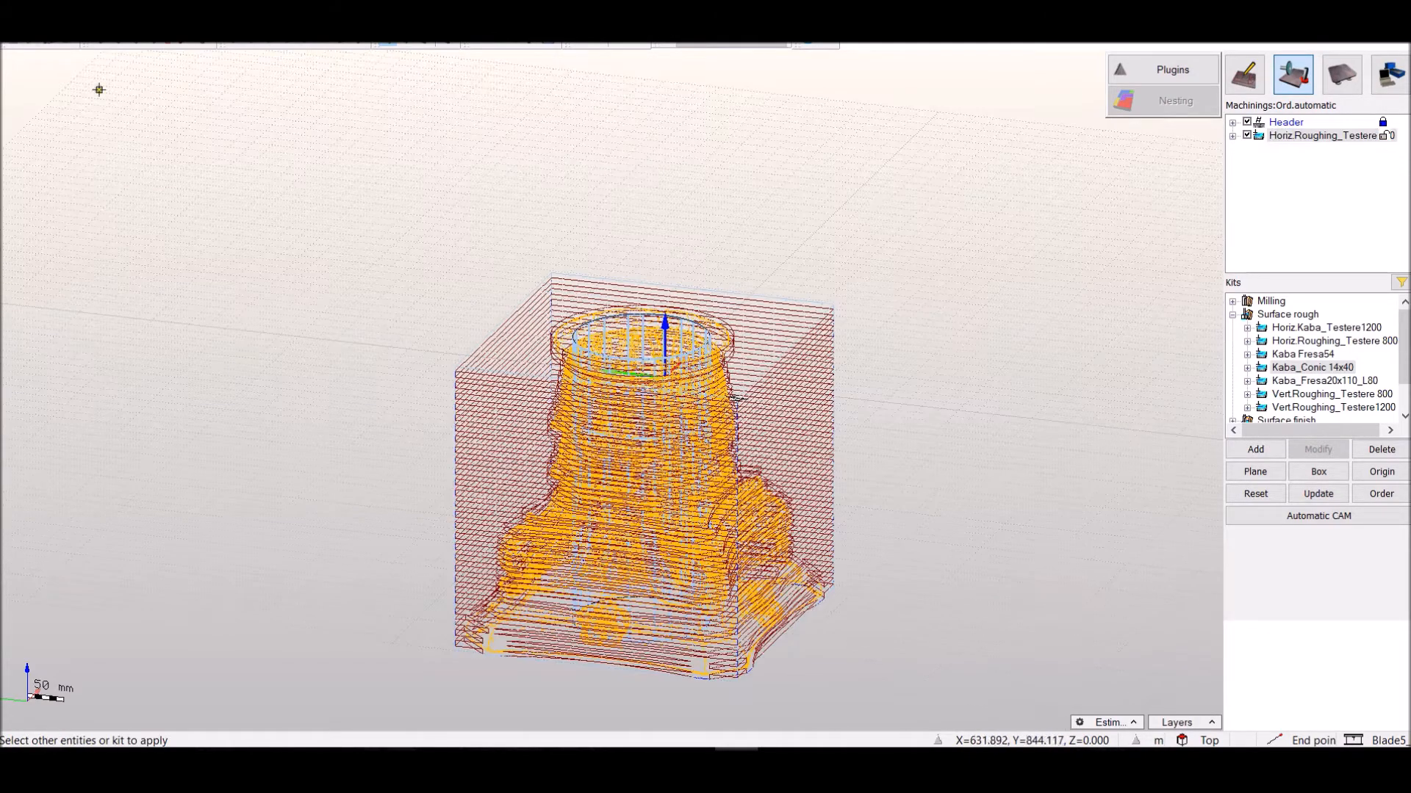
{"action": "left_click", "coordinate": [46, 46]}
{"action": "left_click", "coordinate": [46, 92]}
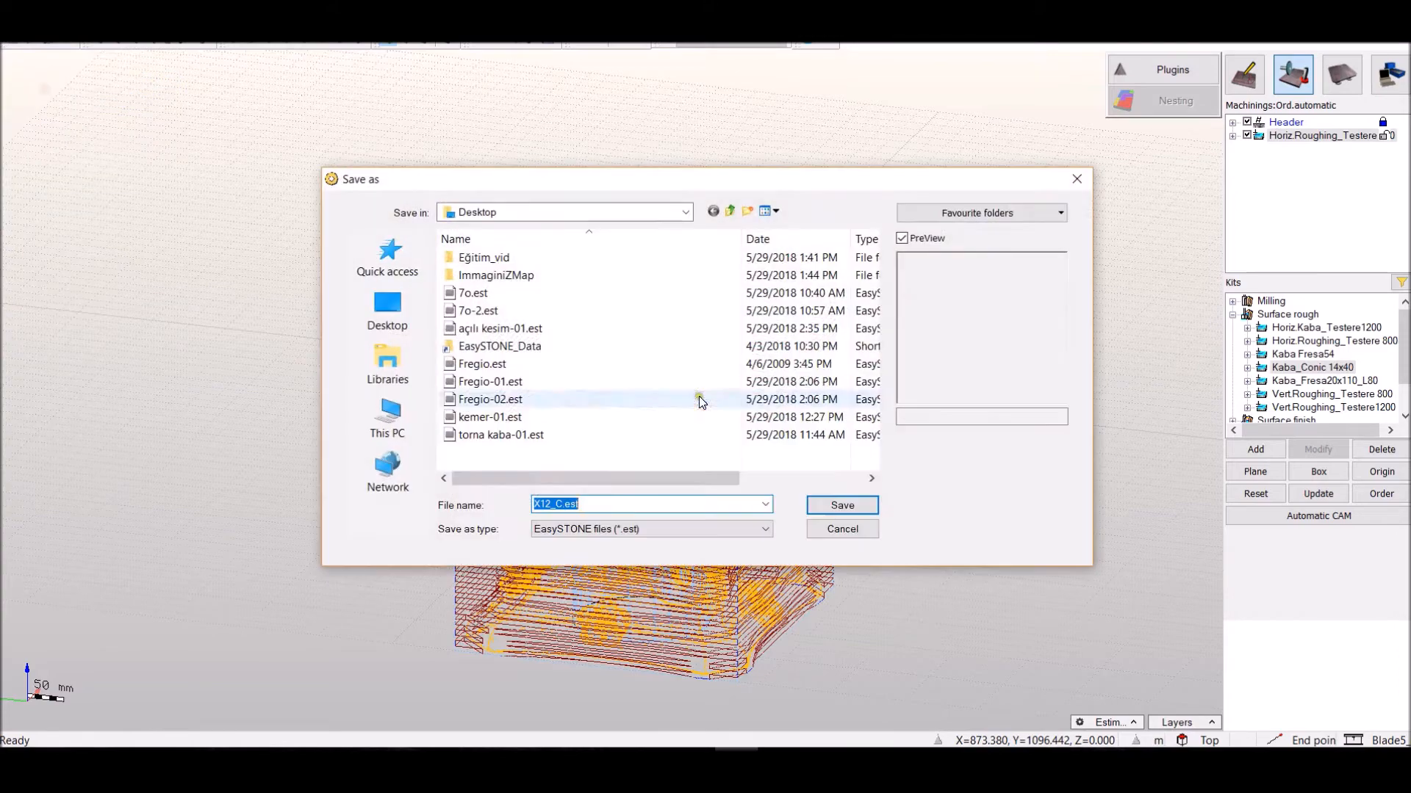
{"action": "type", "text": "sütunbaşı-01"}
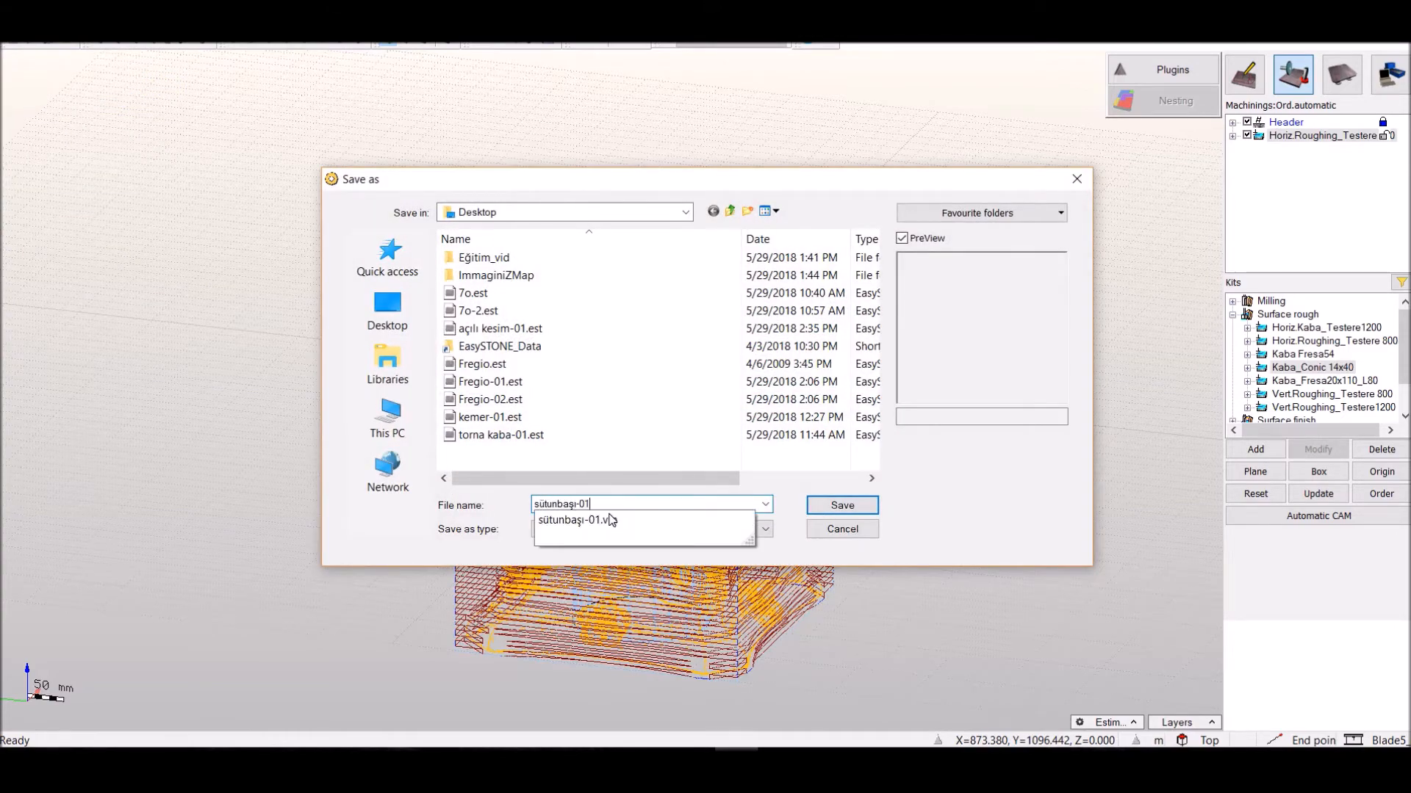
{"action": "key", "text": "Return"}
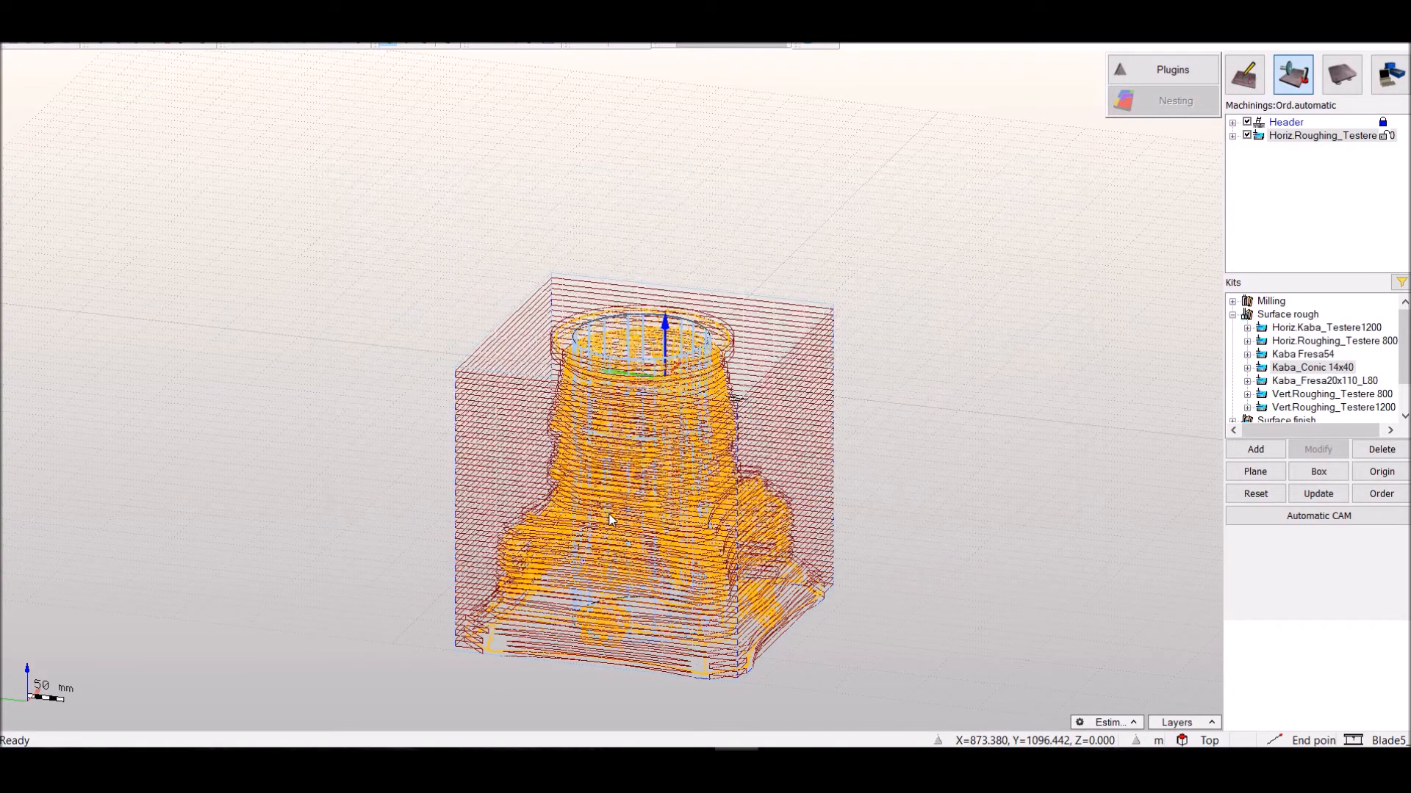
Show the roughing toolpath again and save another copy of the project to the Desktop as sütunbaşı-02
{"action": "left_click", "coordinate": [609, 520]}
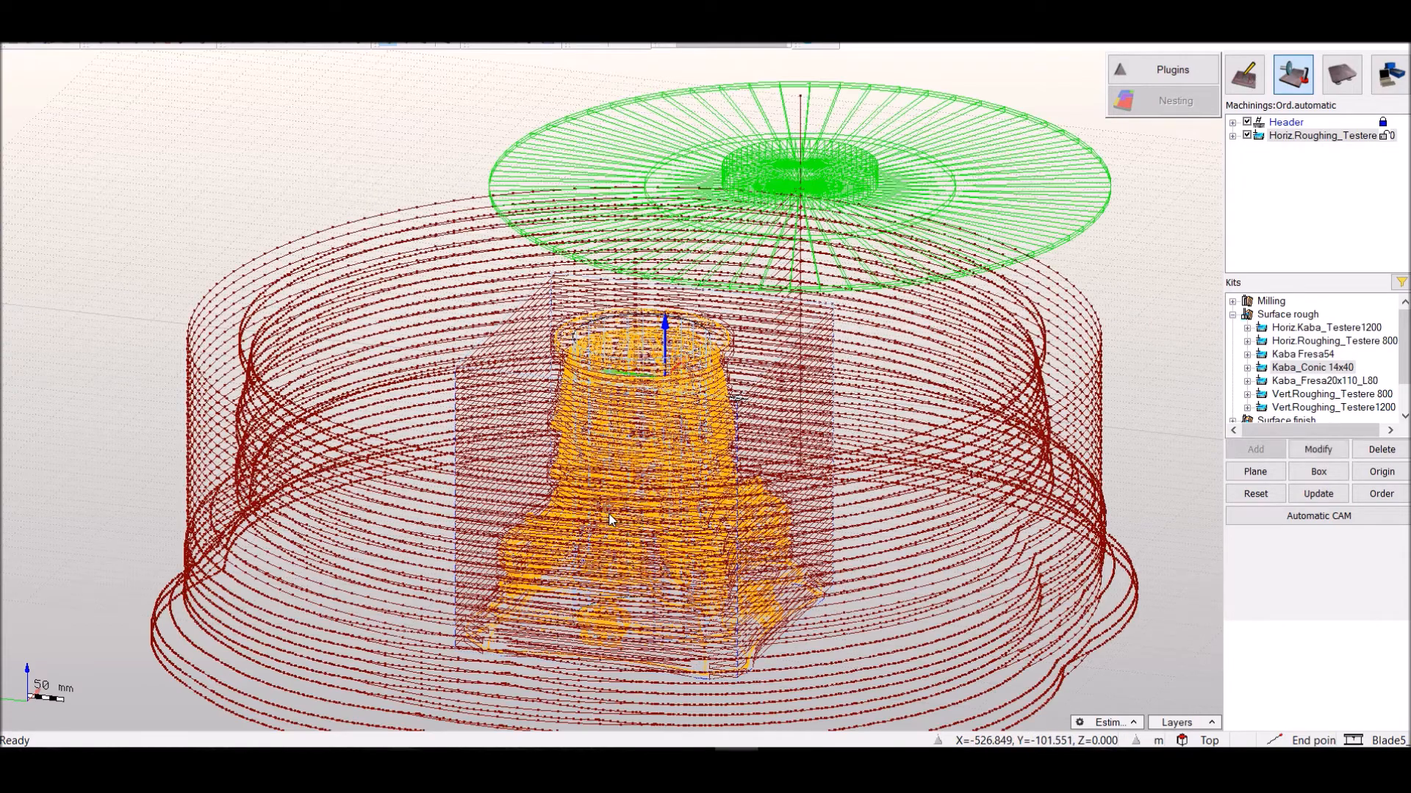
{"action": "scroll", "coordinate": [329, 250], "scroll_direction": "down", "scroll_amount": 1}
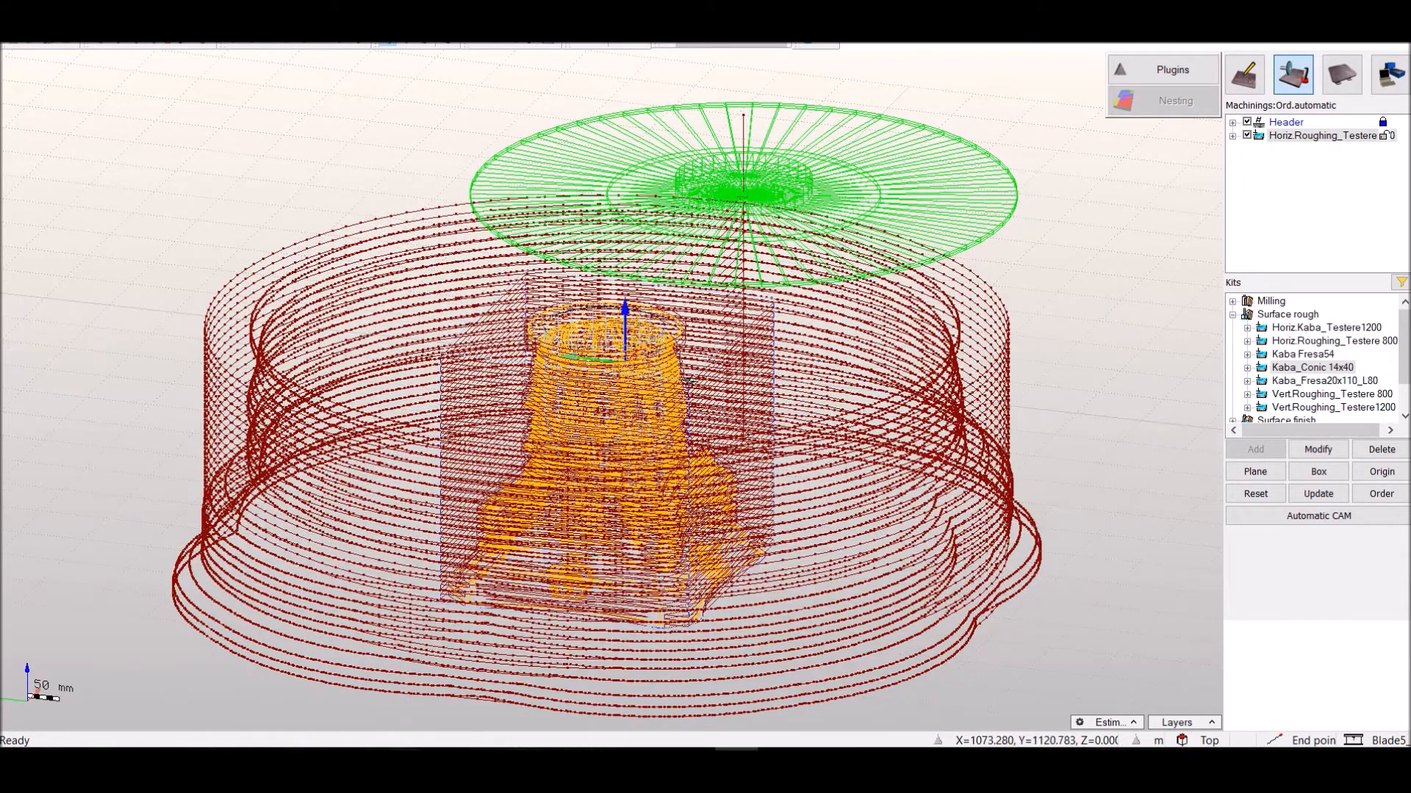
{"action": "left_click", "coordinate": [14, 22]}
{"action": "left_click", "coordinate": [38, 92]}
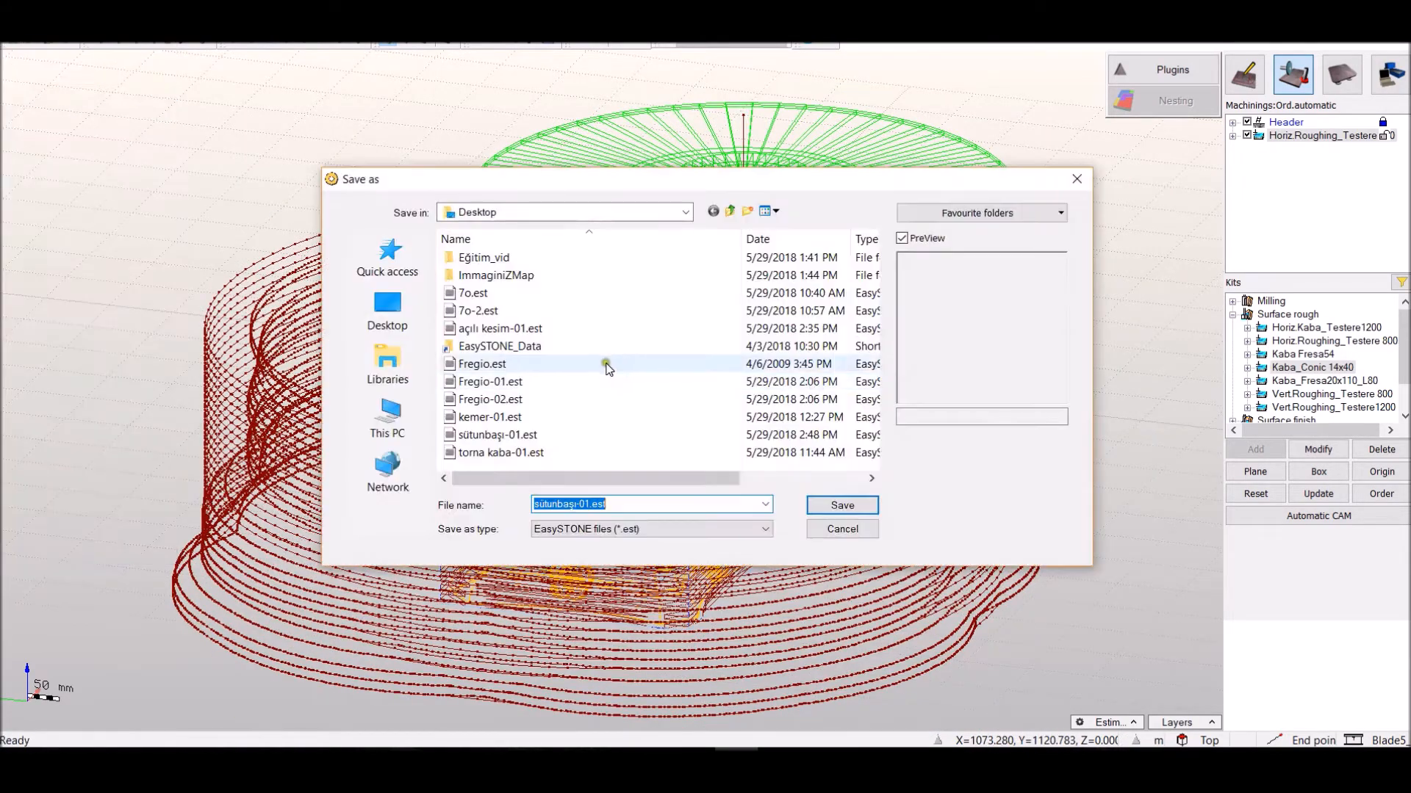
{"action": "left_click", "coordinate": [591, 502]}
{"action": "type", "text": "2"}
{"action": "key", "text": "Return"}
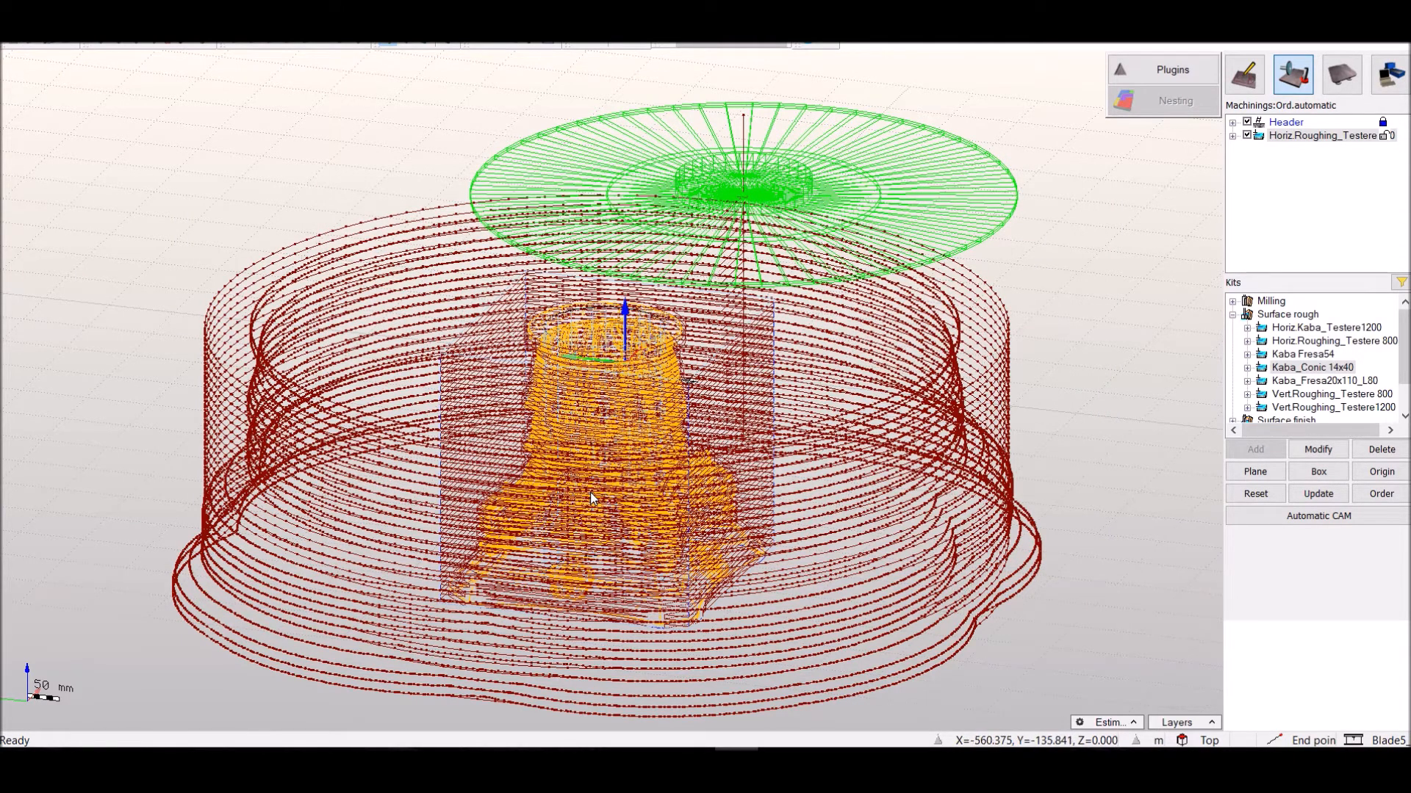
Delete the horizontal roughing and define the stock box from surfaces by loading the virtual milling file sütunbaşı-01.vm
{"action": "left_click", "coordinate": [1299, 137]}
{"action": "key", "text": "Delete"}
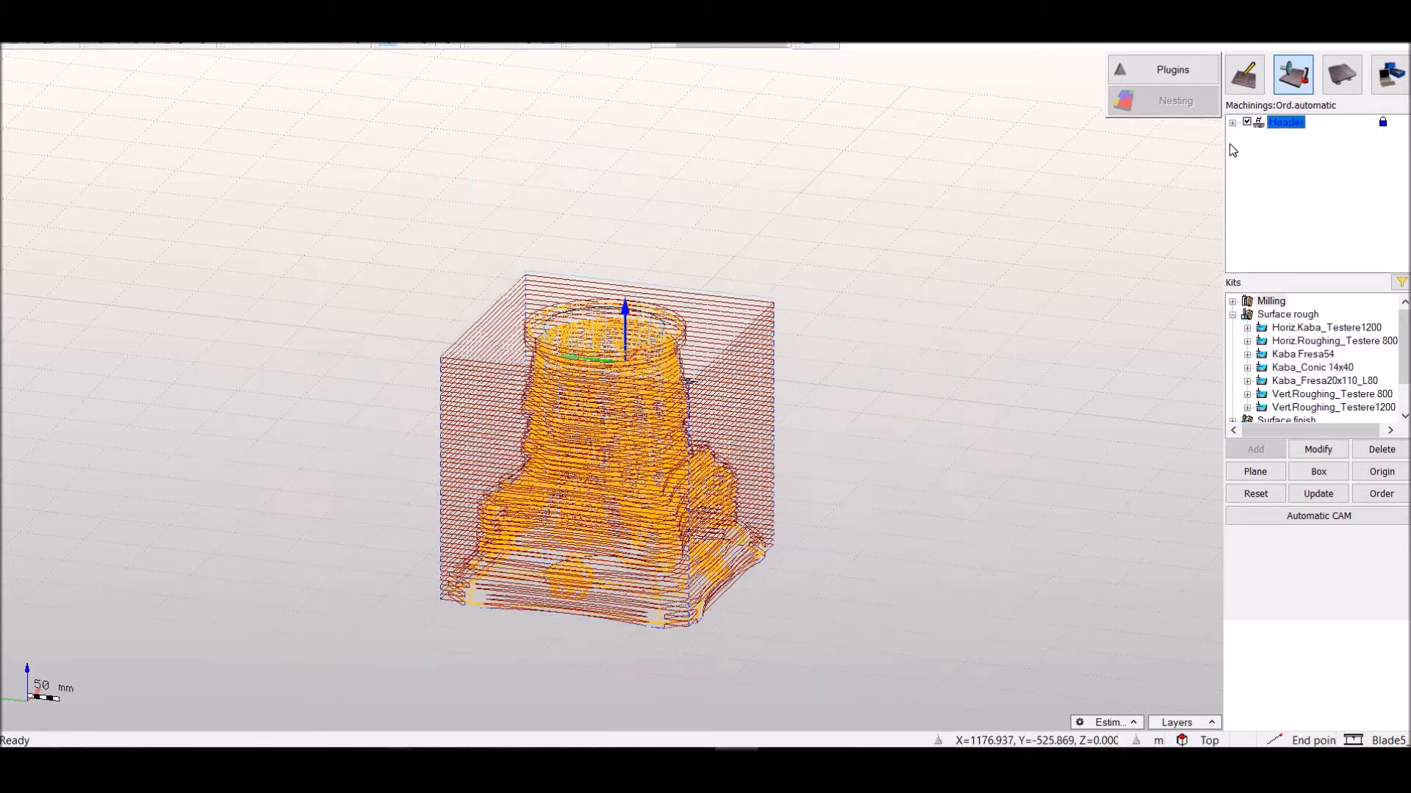
{"action": "left_click", "coordinate": [1318, 472]}
{"action": "left_click", "coordinate": [1291, 324]}
{"action": "left_click", "coordinate": [1282, 450]}
{"action": "left_click", "coordinate": [624, 370]}
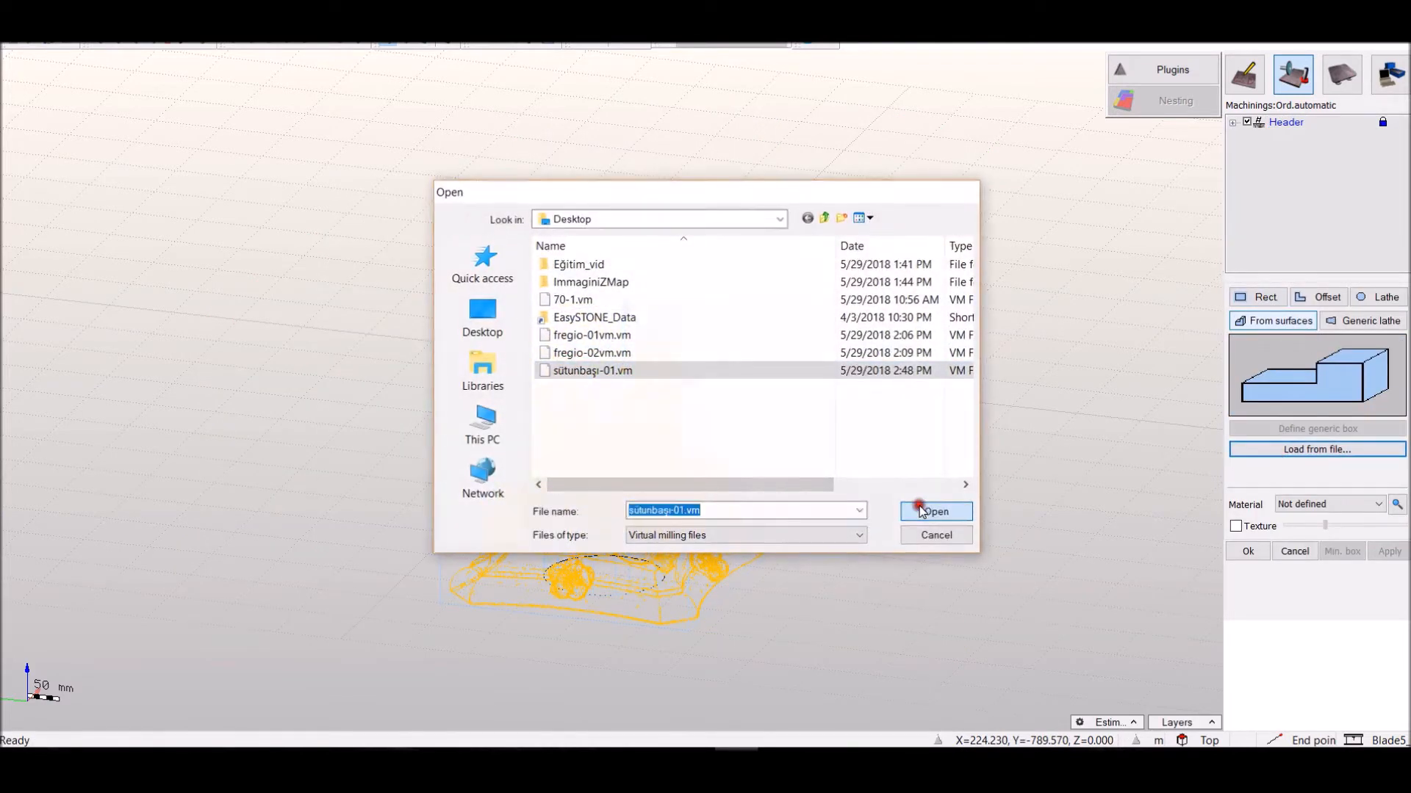
{"action": "left_click", "coordinate": [933, 512]}
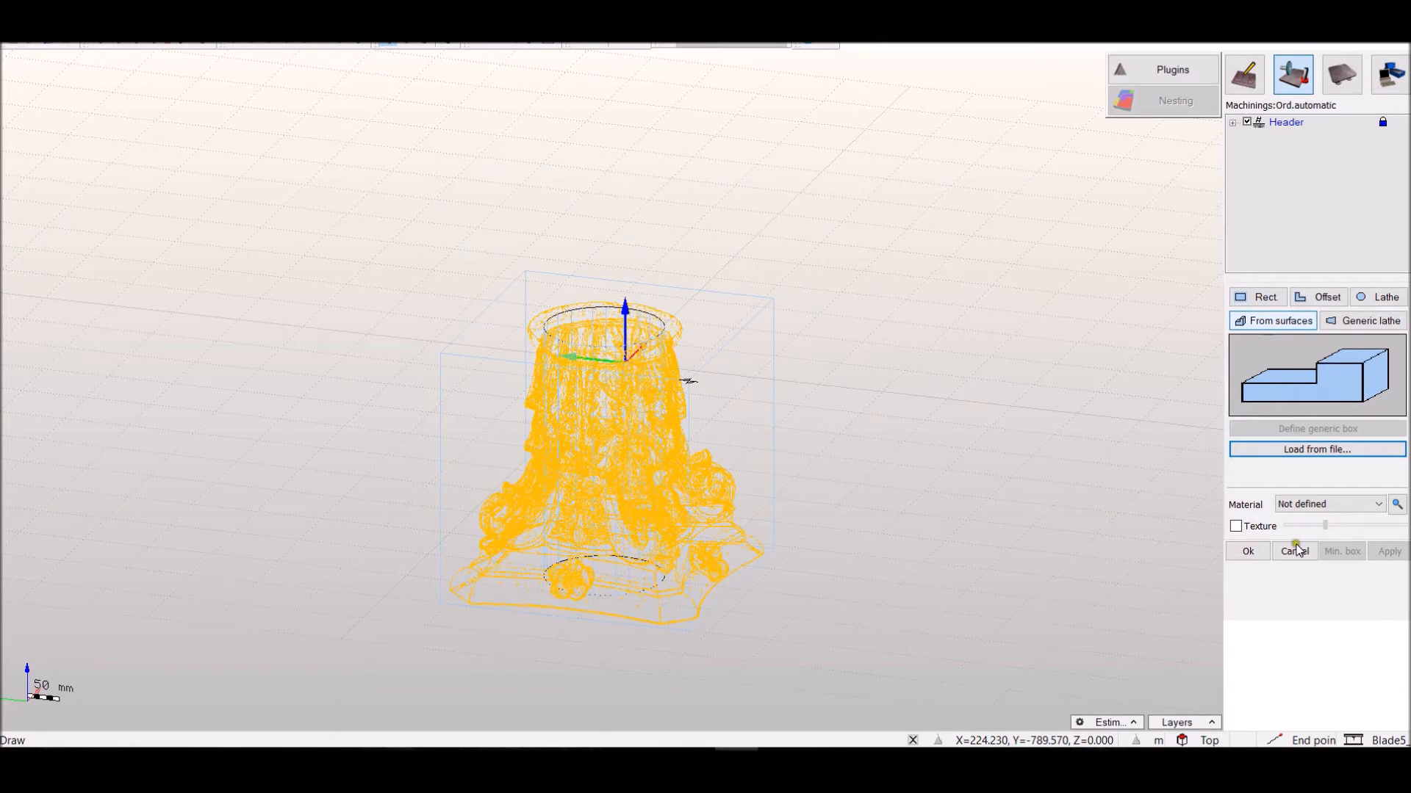
{"action": "left_click", "coordinate": [1255, 555]}
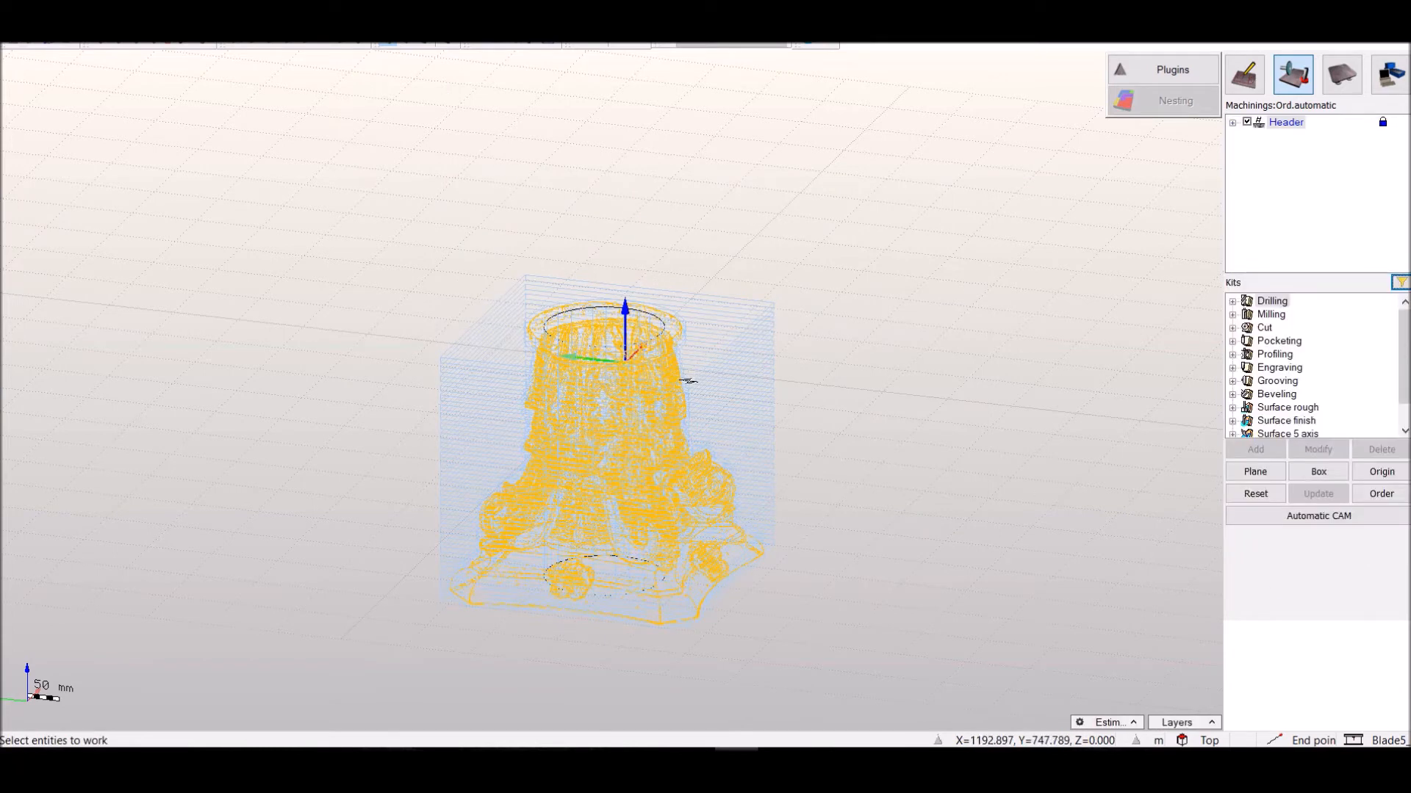
Shade the model and examine the stepped roughed stock around the capital up close
{"action": "left_click", "coordinate": [428, 42]}
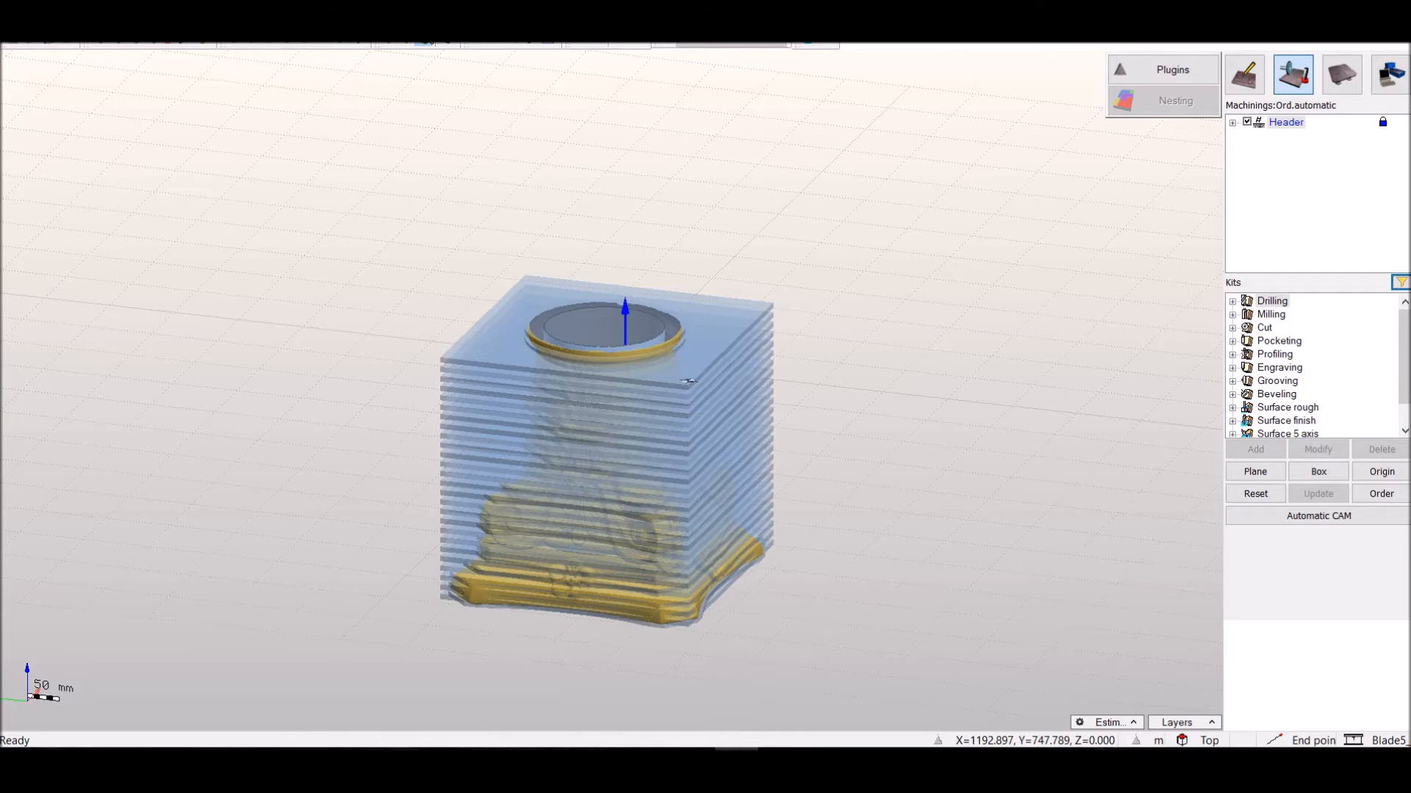
{"action": "middle_click_drag", "start_coordinate": [536, 267], "coordinate": [656, 316]}
{"action": "scroll", "coordinate": [656, 314], "scroll_direction": "up", "scroll_amount": 3}
{"action": "scroll", "coordinate": [656, 314], "scroll_direction": "up", "scroll_amount": 4}
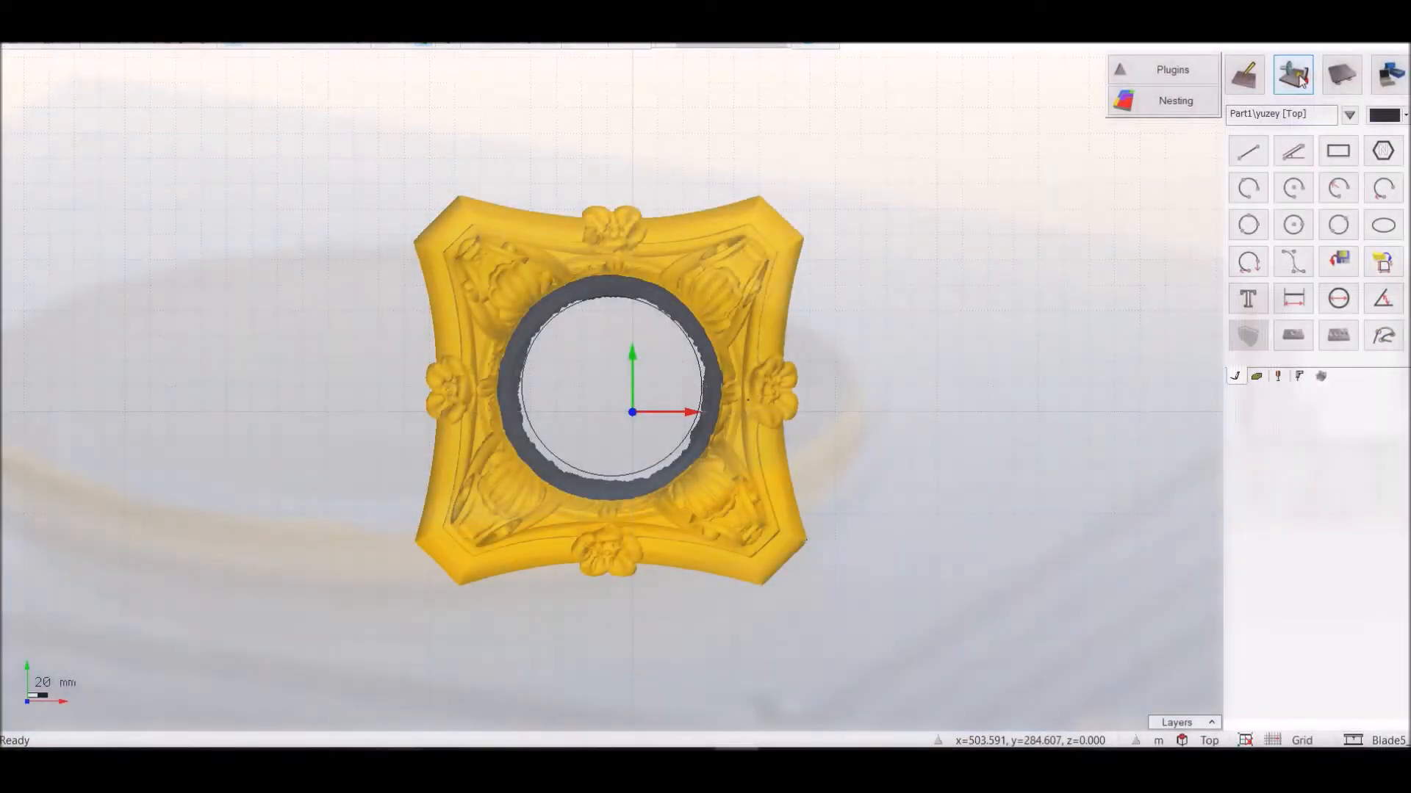
Open the horizontal roughing of the capital for editing and check its Stop machine options, keeping Always
{"action": "left_click", "coordinate": [1295, 75]}
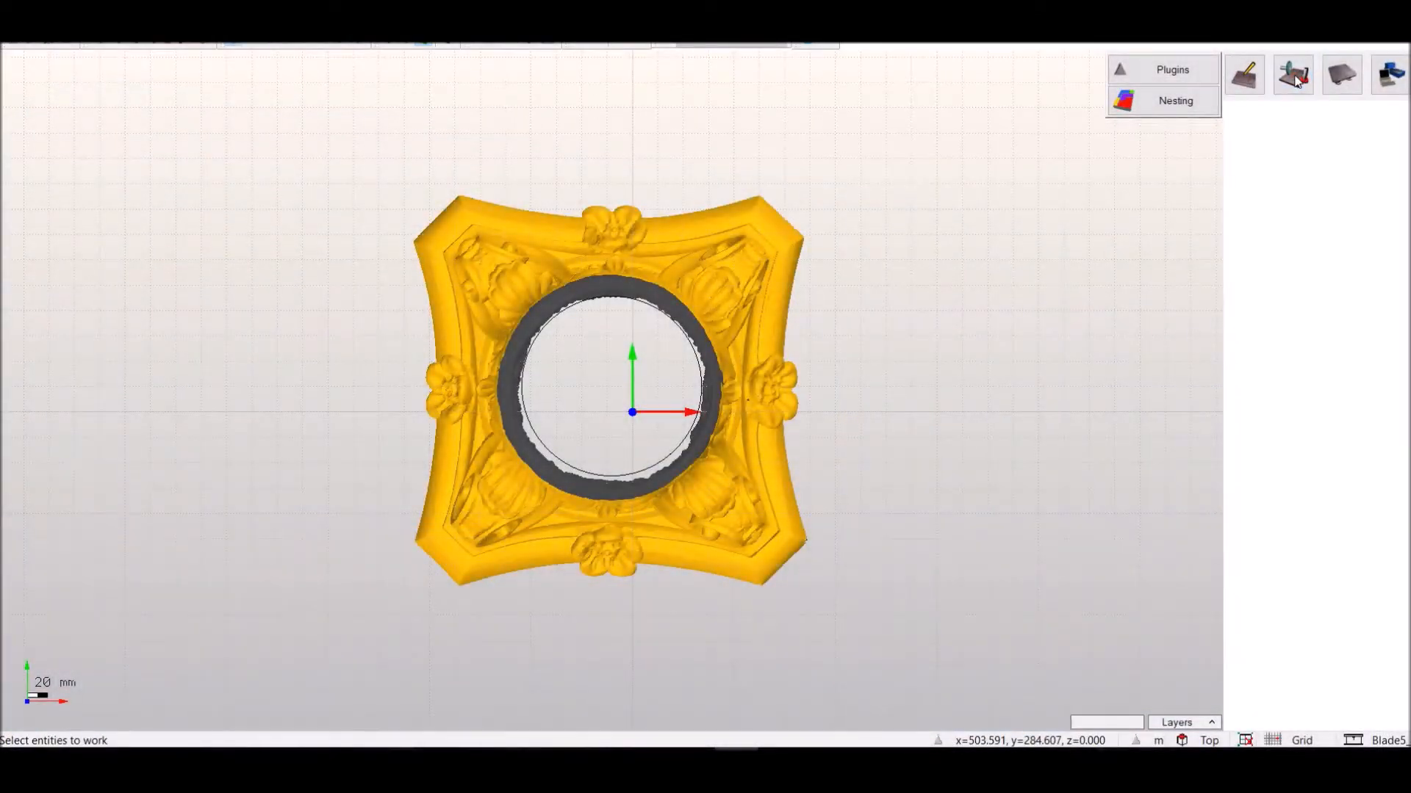
{"action": "left_click", "coordinate": [1317, 136]}
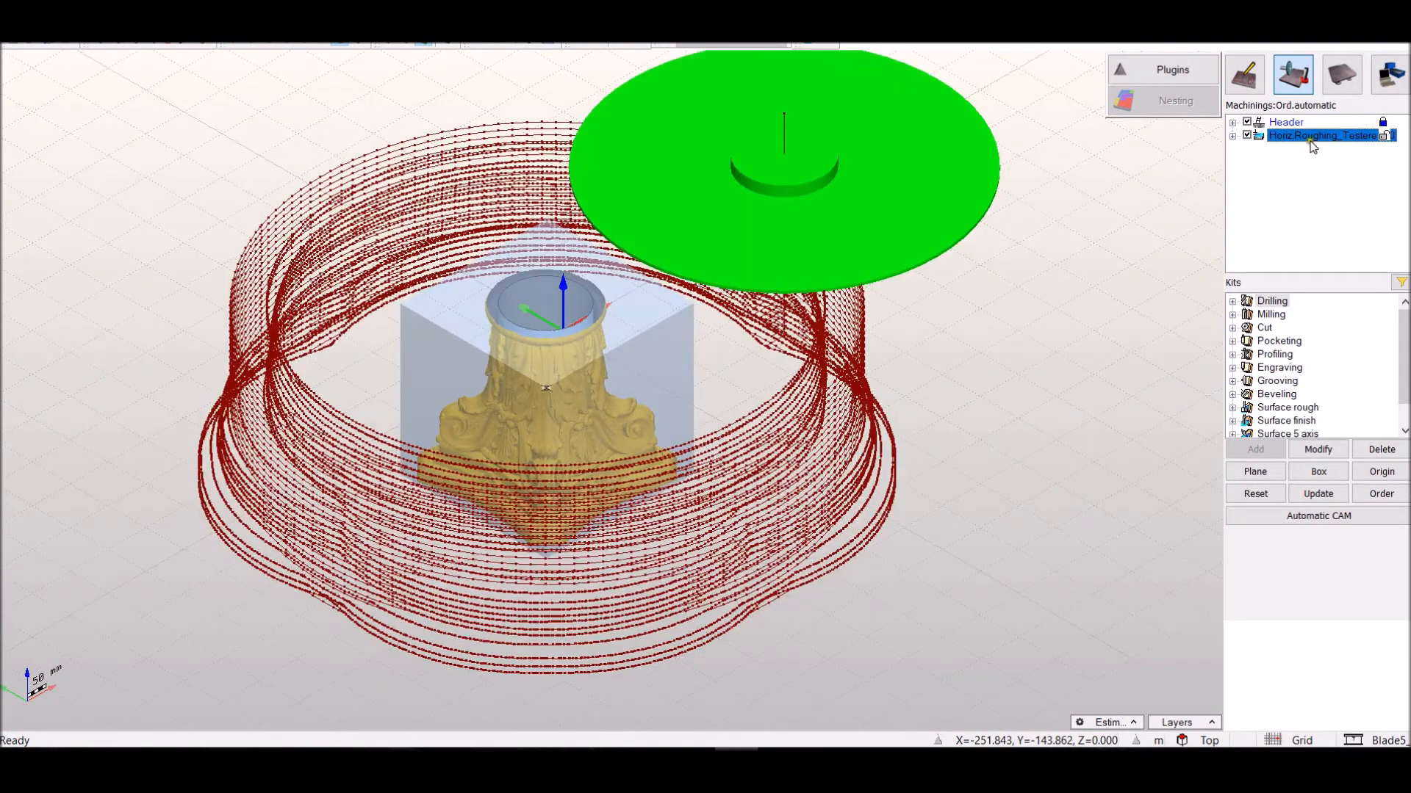
{"action": "double_click", "coordinate": [1315, 137]}
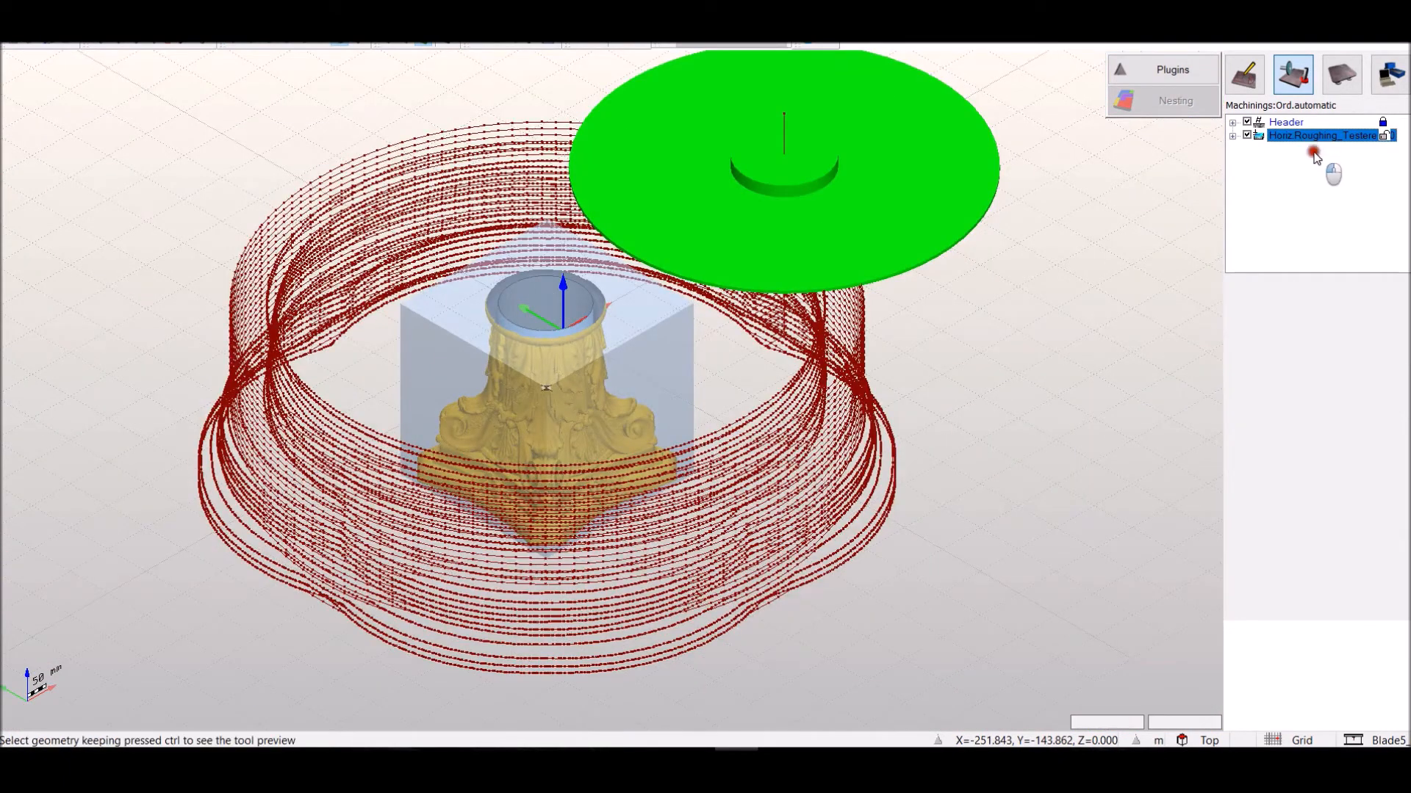
{"action": "left_click_drag", "start_coordinate": [1405, 191], "coordinate": [1405, 230]}
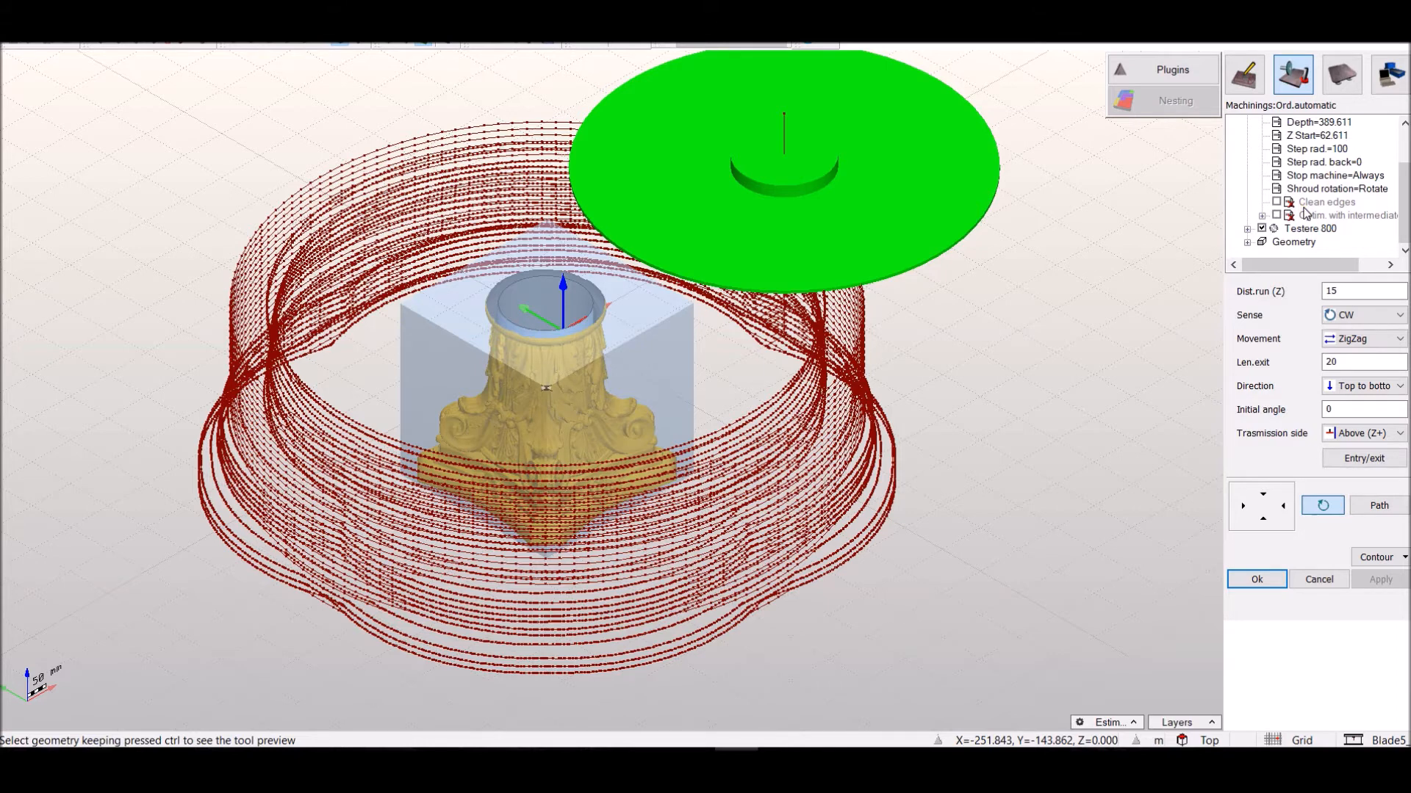
{"action": "left_click", "coordinate": [1320, 176]}
{"action": "left_click", "coordinate": [1320, 177]}
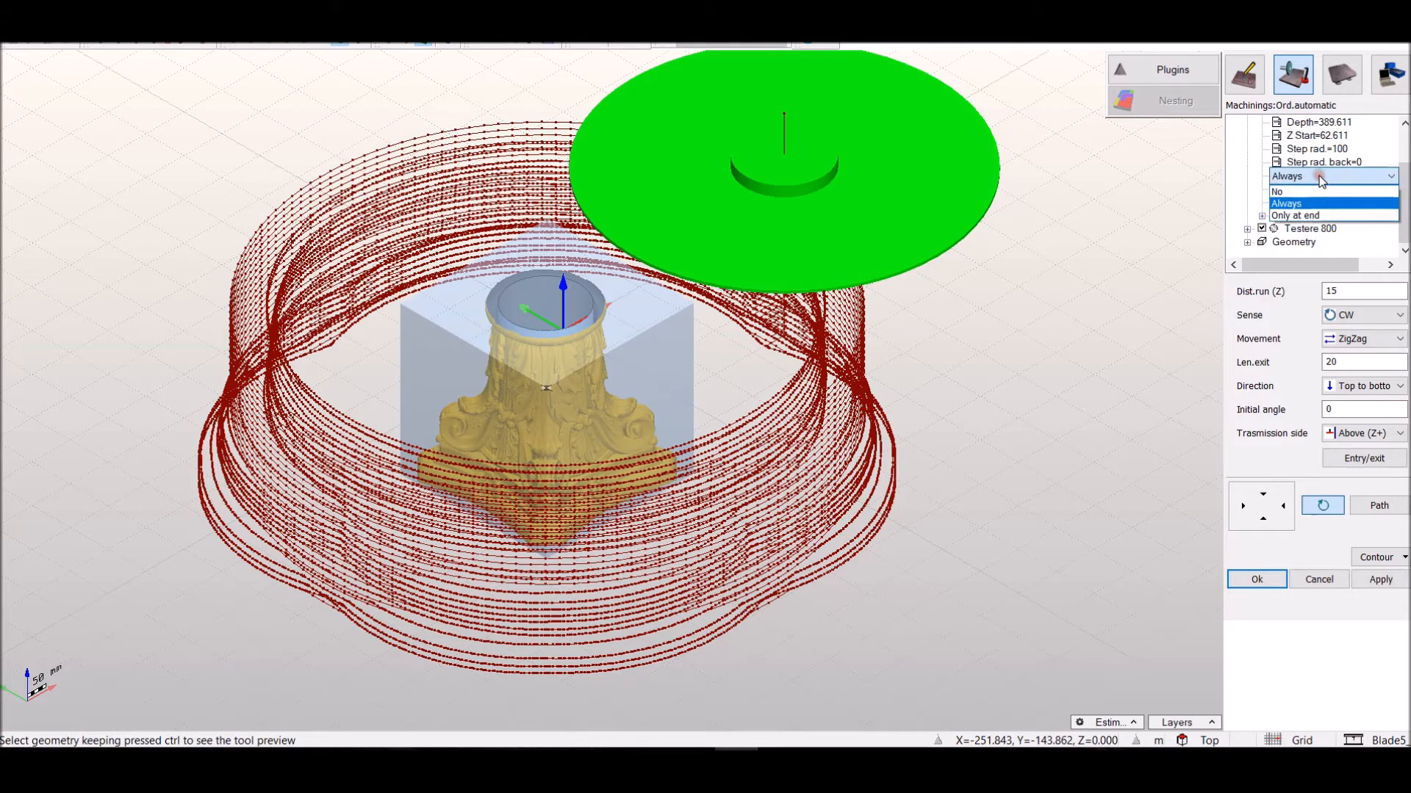
{"action": "left_click", "coordinate": [1322, 181]}
{"action": "left_click", "coordinate": [1380, 129]}
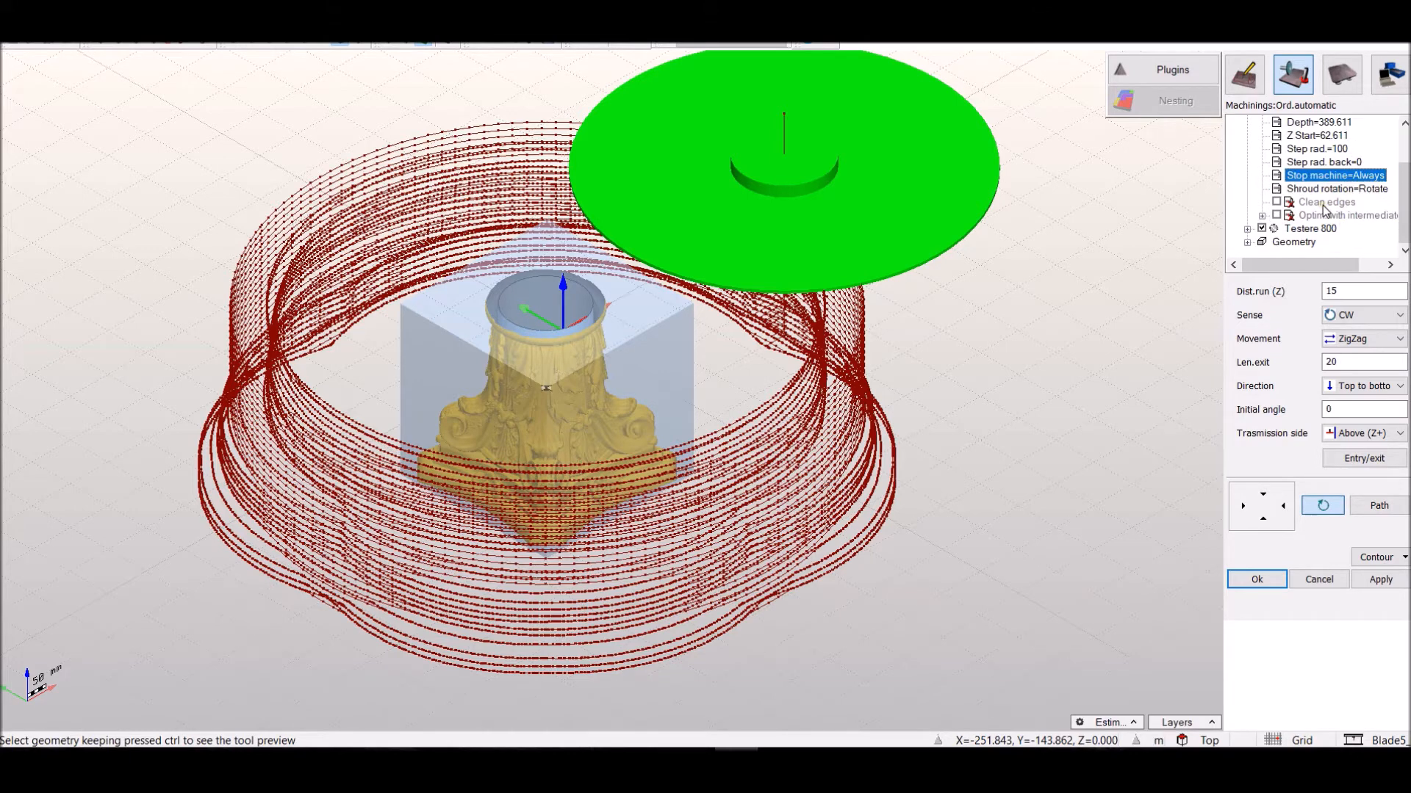
Enable Clean edges for the capital's horizontal roughing and recalculate its toolpath
{"action": "left_click", "coordinate": [1283, 205]}
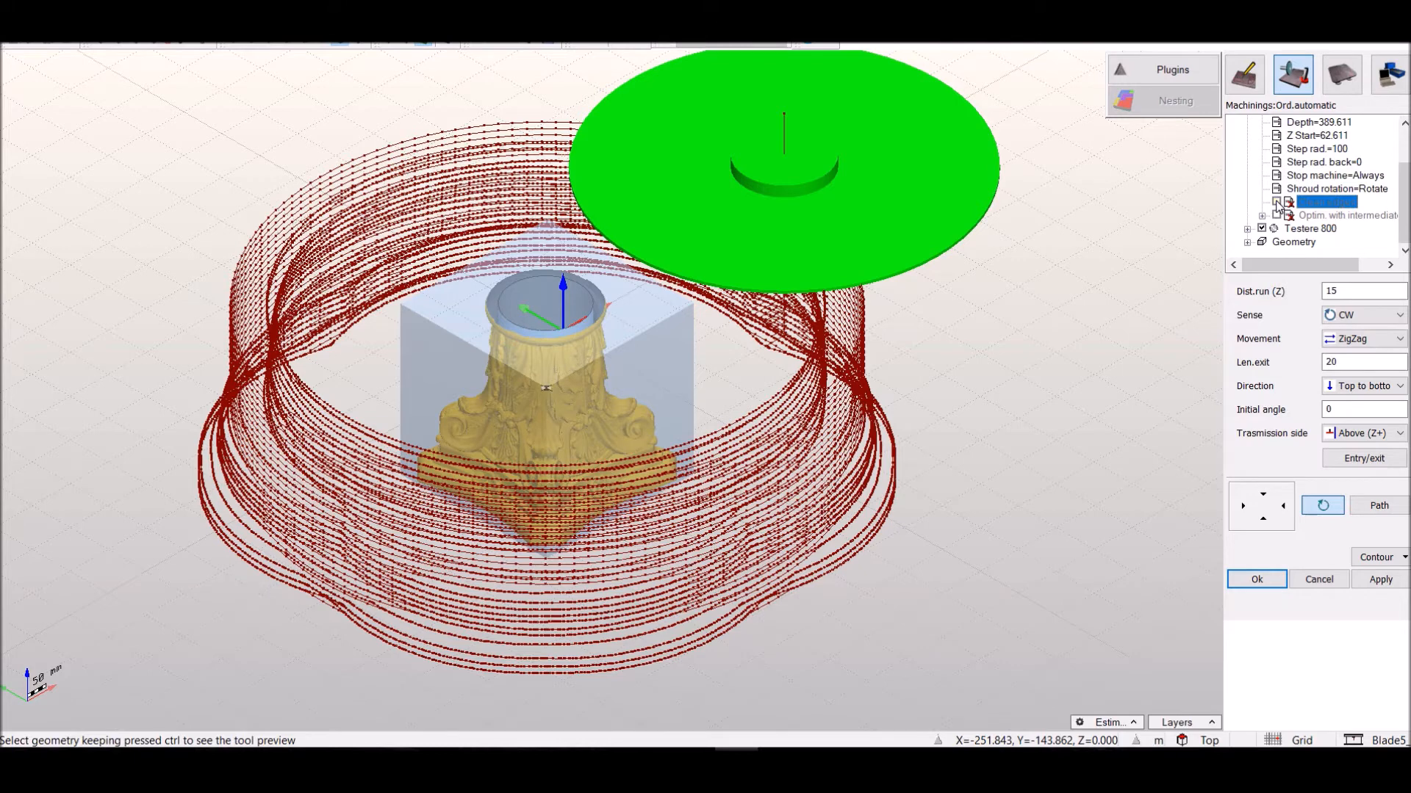
{"action": "left_click", "coordinate": [1277, 202]}
{"action": "left_click", "coordinate": [1390, 584]}
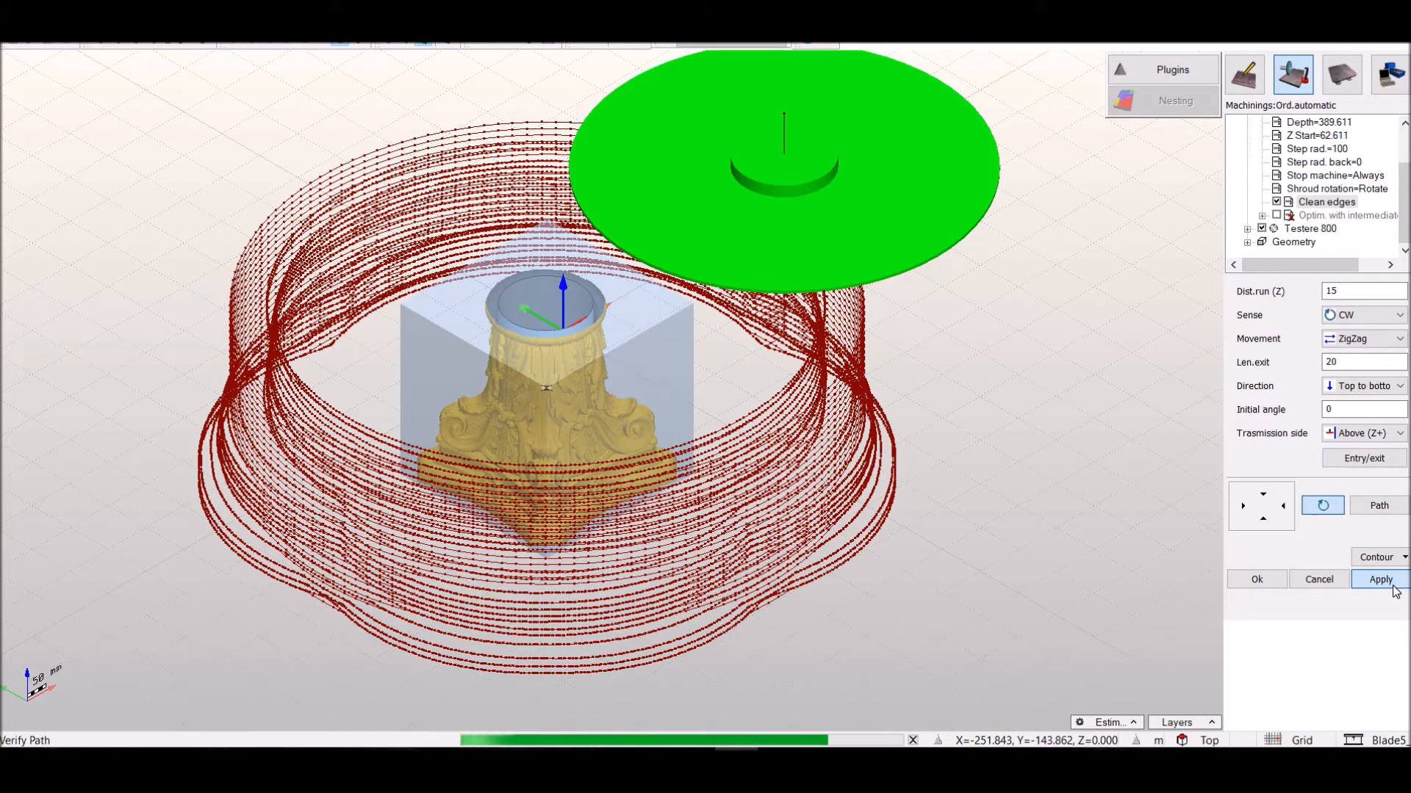
{"action": "left_click", "coordinate": [1260, 577]}
Define virtual milling for the roughing and execute the whole virtual milling on the stock block
{"action": "right_click", "coordinate": [1294, 131]}
{"action": "mouse_move", "coordinate": [1267, 409]}
{"action": "left_click", "coordinate": [1174, 413]}
{"action": "left_click", "coordinate": [668, 425]}
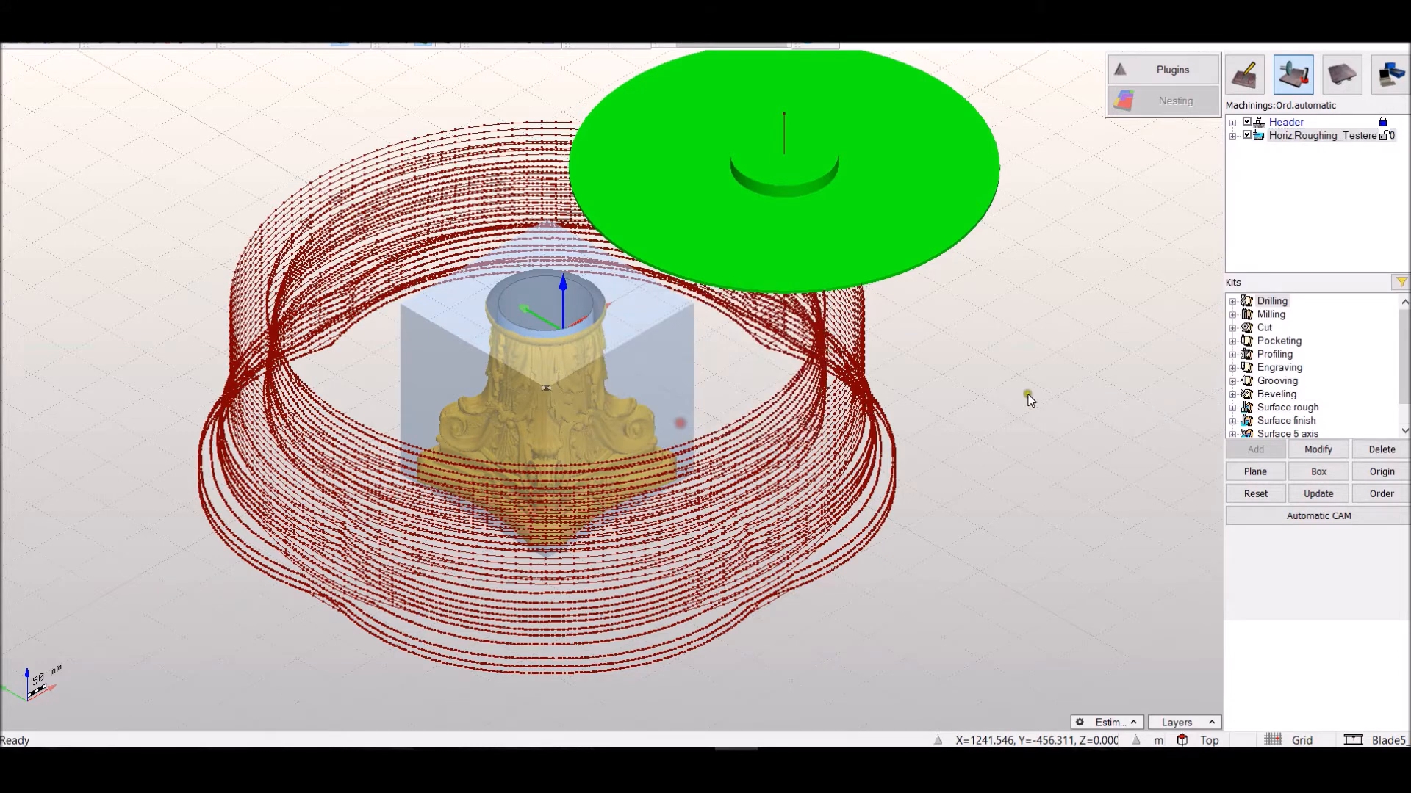
{"action": "right_click", "coordinate": [1308, 135]}
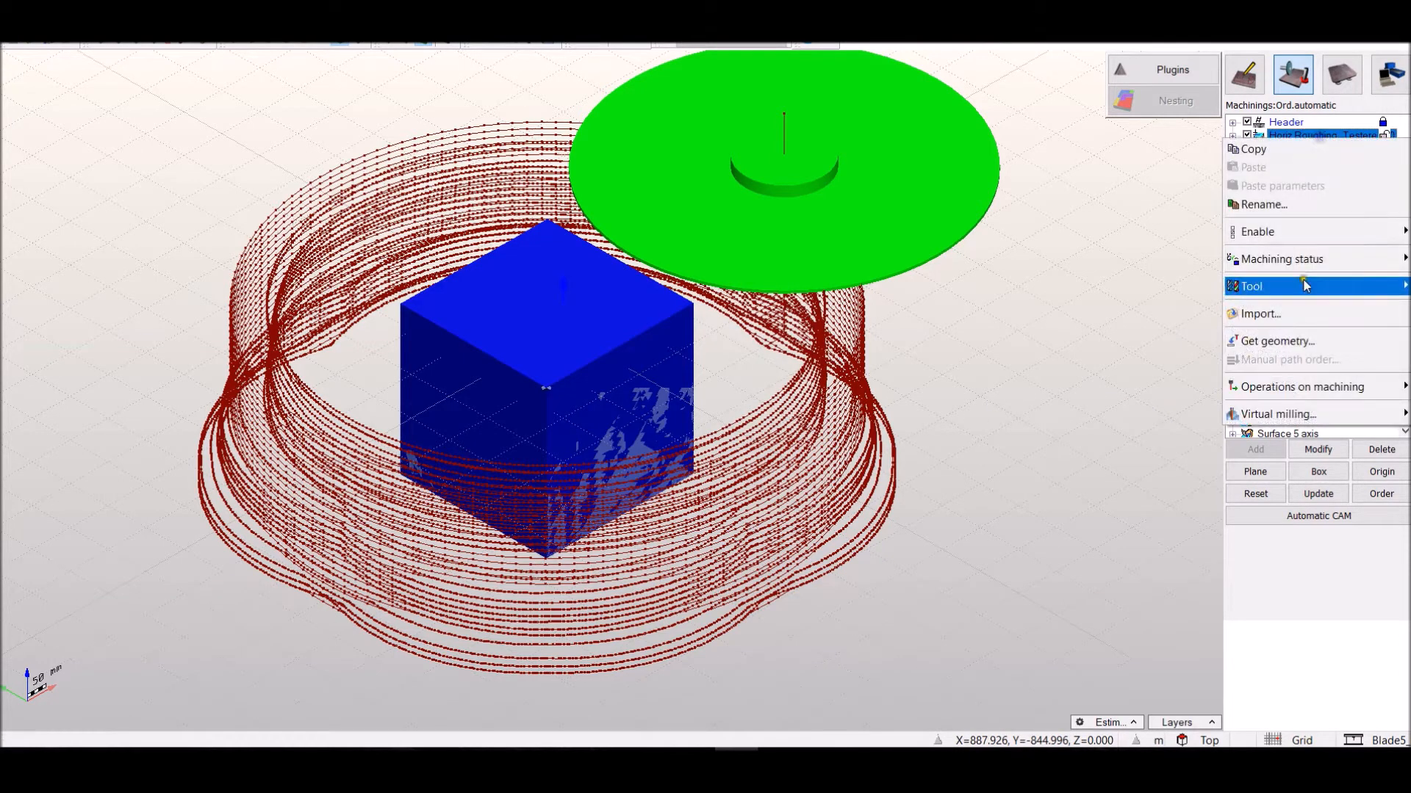
{"action": "mouse_move", "coordinate": [1286, 413]}
{"action": "mouse_move", "coordinate": [1174, 413]}
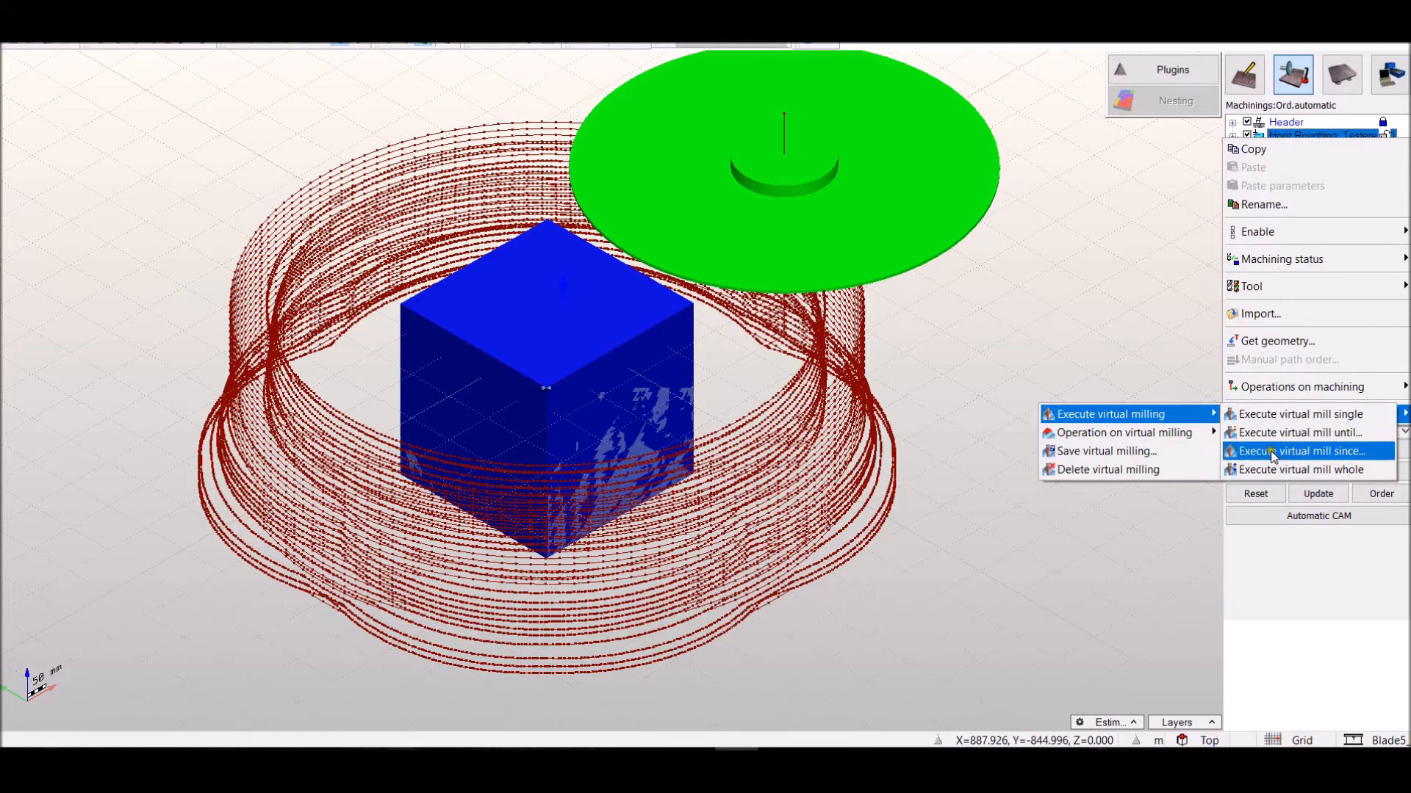
{"action": "left_click", "coordinate": [1275, 469]}
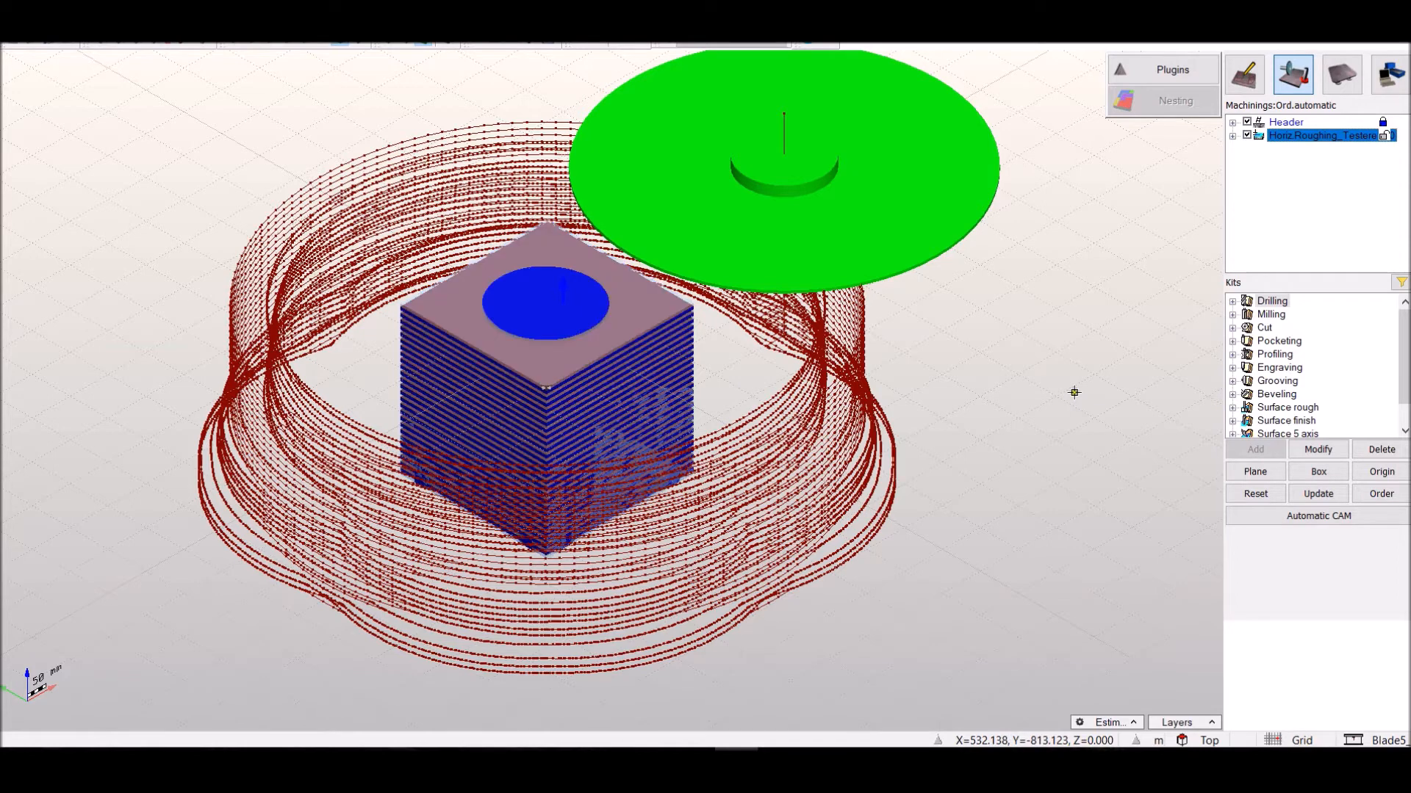
Try to keep only the greatest piece of the virtually milled stock
{"action": "right_click", "coordinate": [1295, 137]}
{"action": "mouse_move", "coordinate": [1280, 423]}
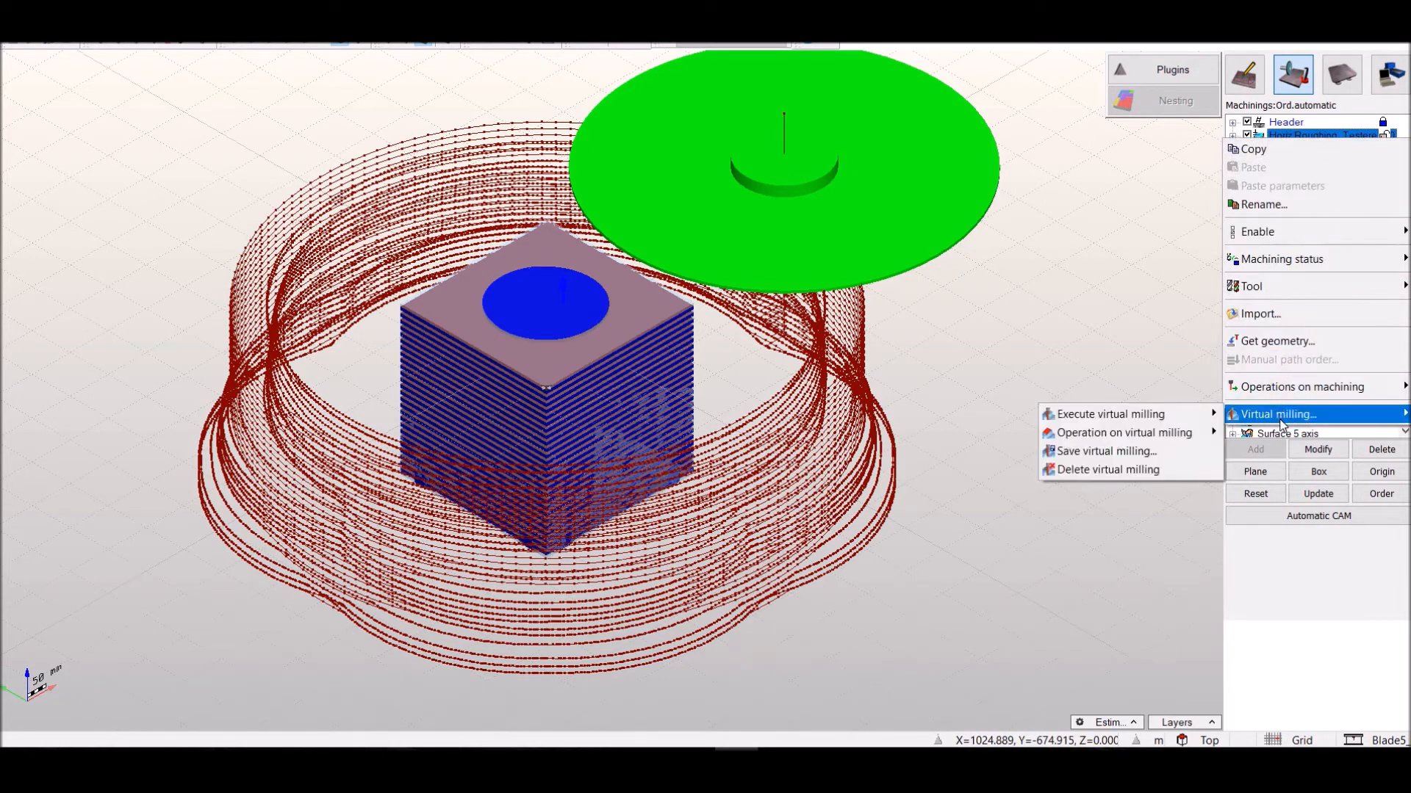
{"action": "mouse_move", "coordinate": [1196, 432]}
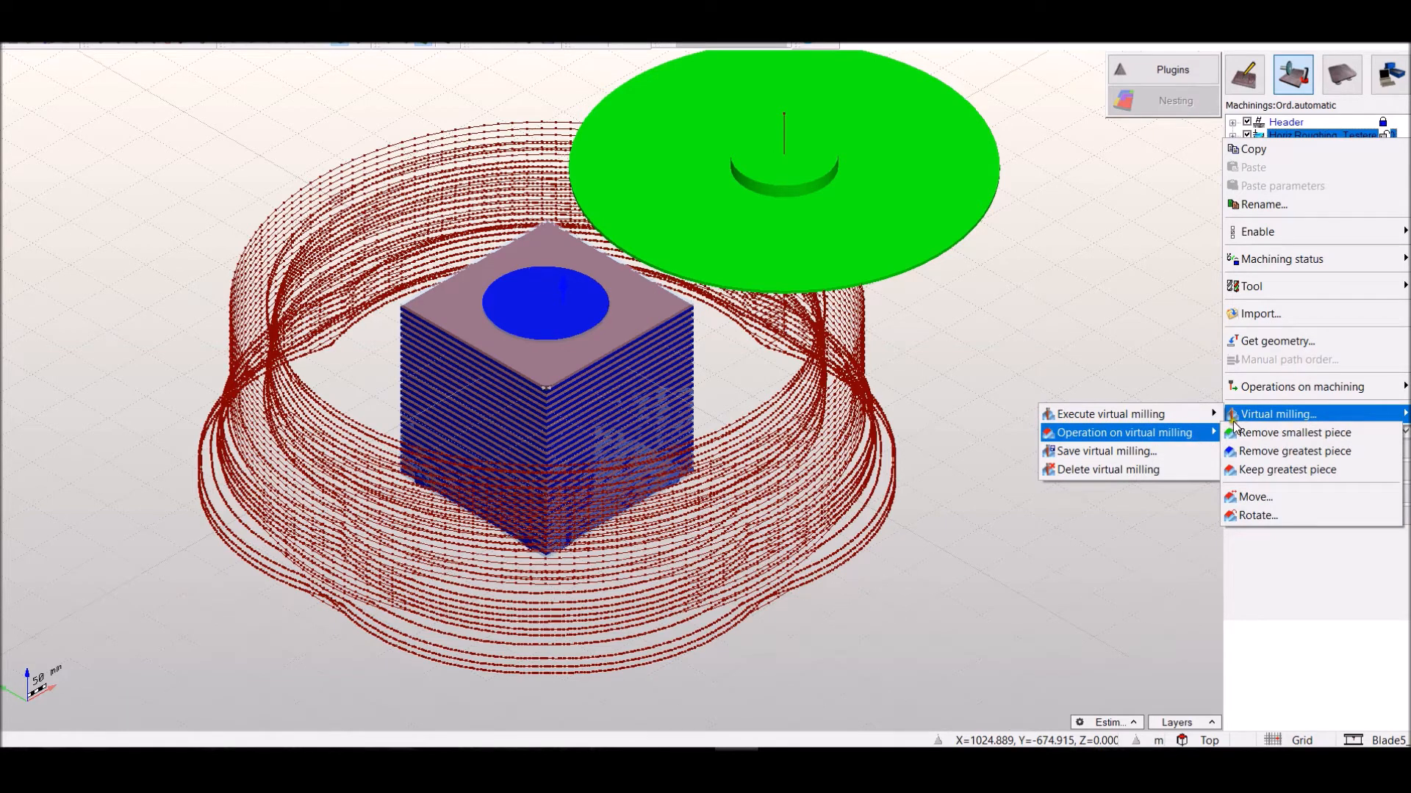
{"action": "left_click", "coordinate": [1293, 470]}
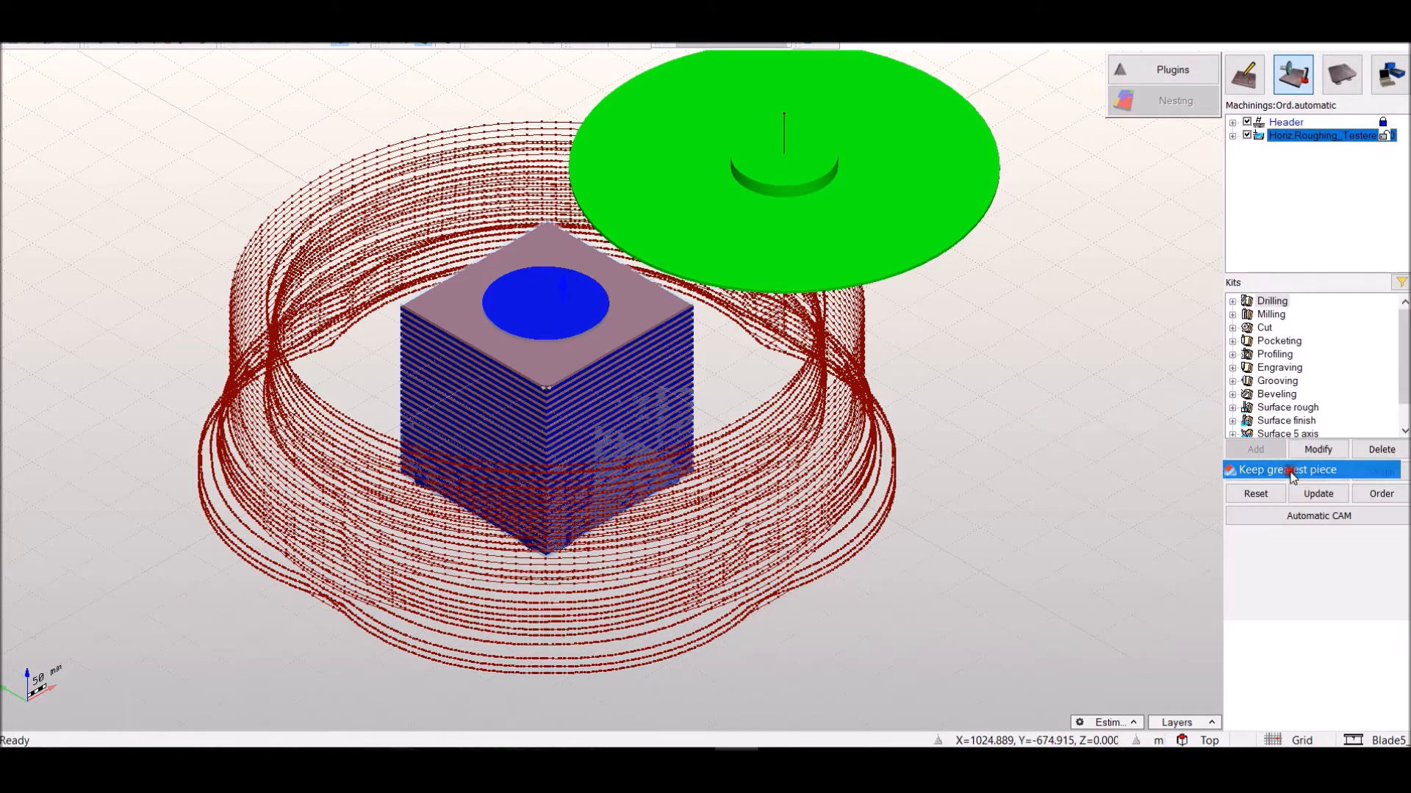
Disable Clean edges for the horizontal roughing, set Stop machine to Only at end and recalculate the toolpath
{"action": "double_click", "coordinate": [1319, 138]}
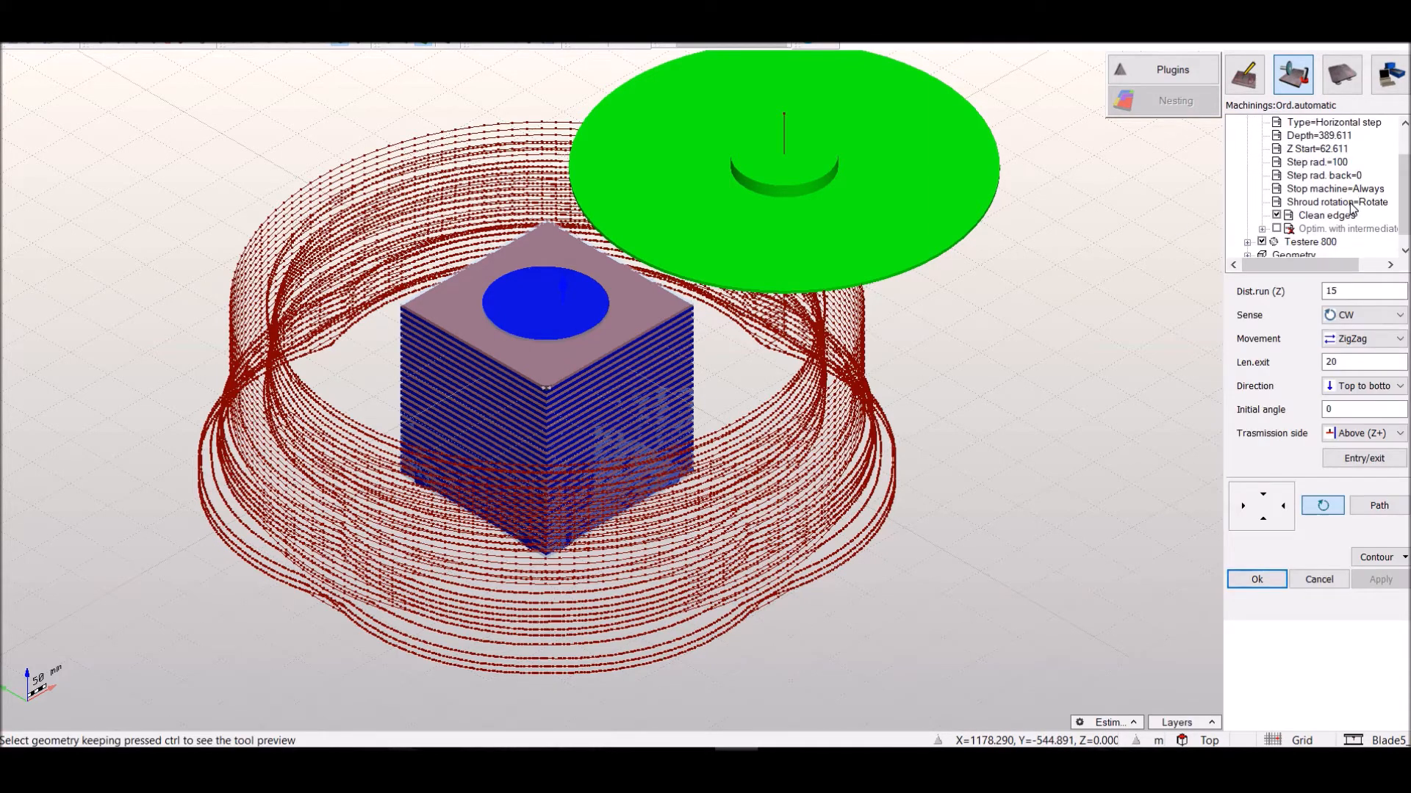
{"action": "left_click", "coordinate": [1277, 215]}
{"action": "left_click", "coordinate": [1319, 188]}
{"action": "left_click", "coordinate": [1320, 188]}
{"action": "left_click", "coordinate": [1303, 229]}
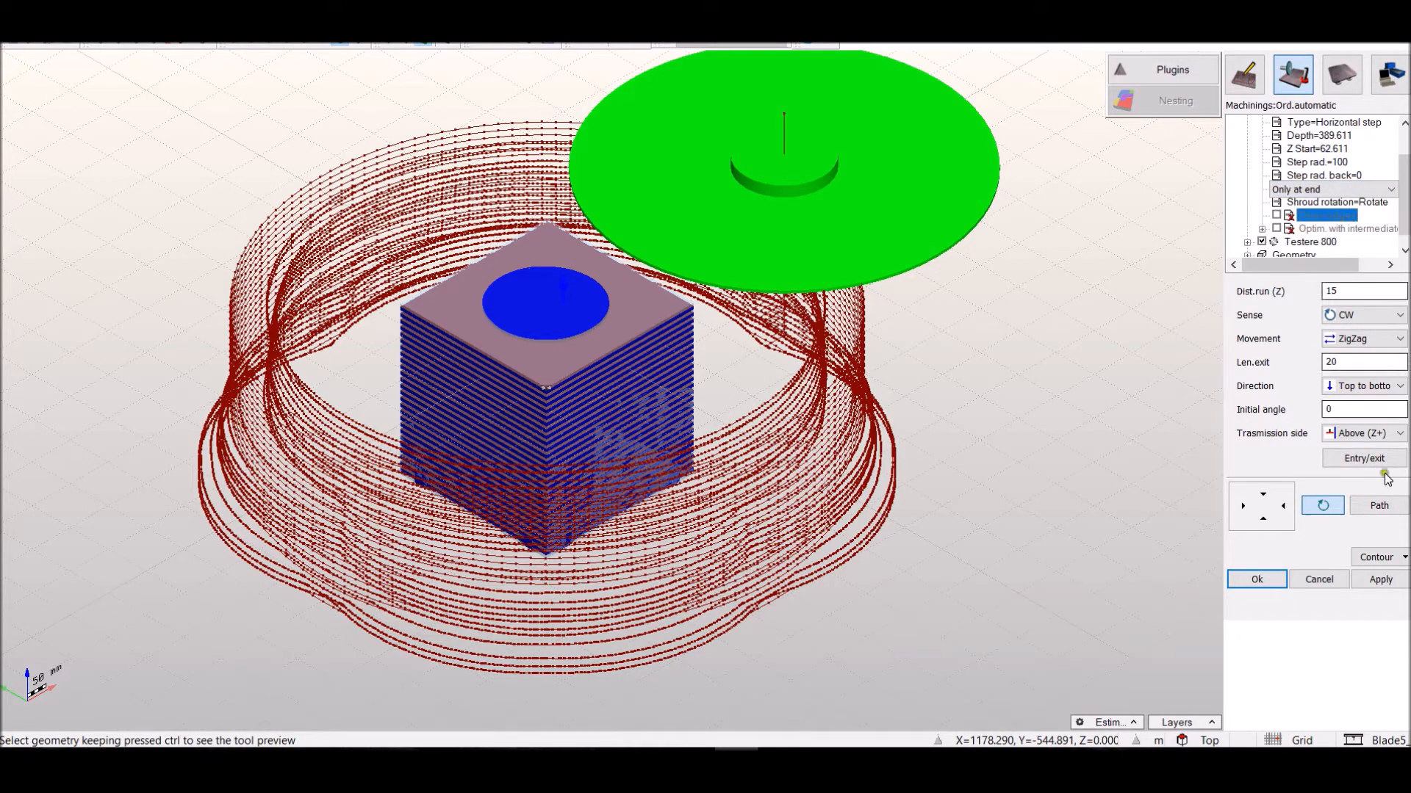
{"action": "left_click", "coordinate": [1386, 580]}
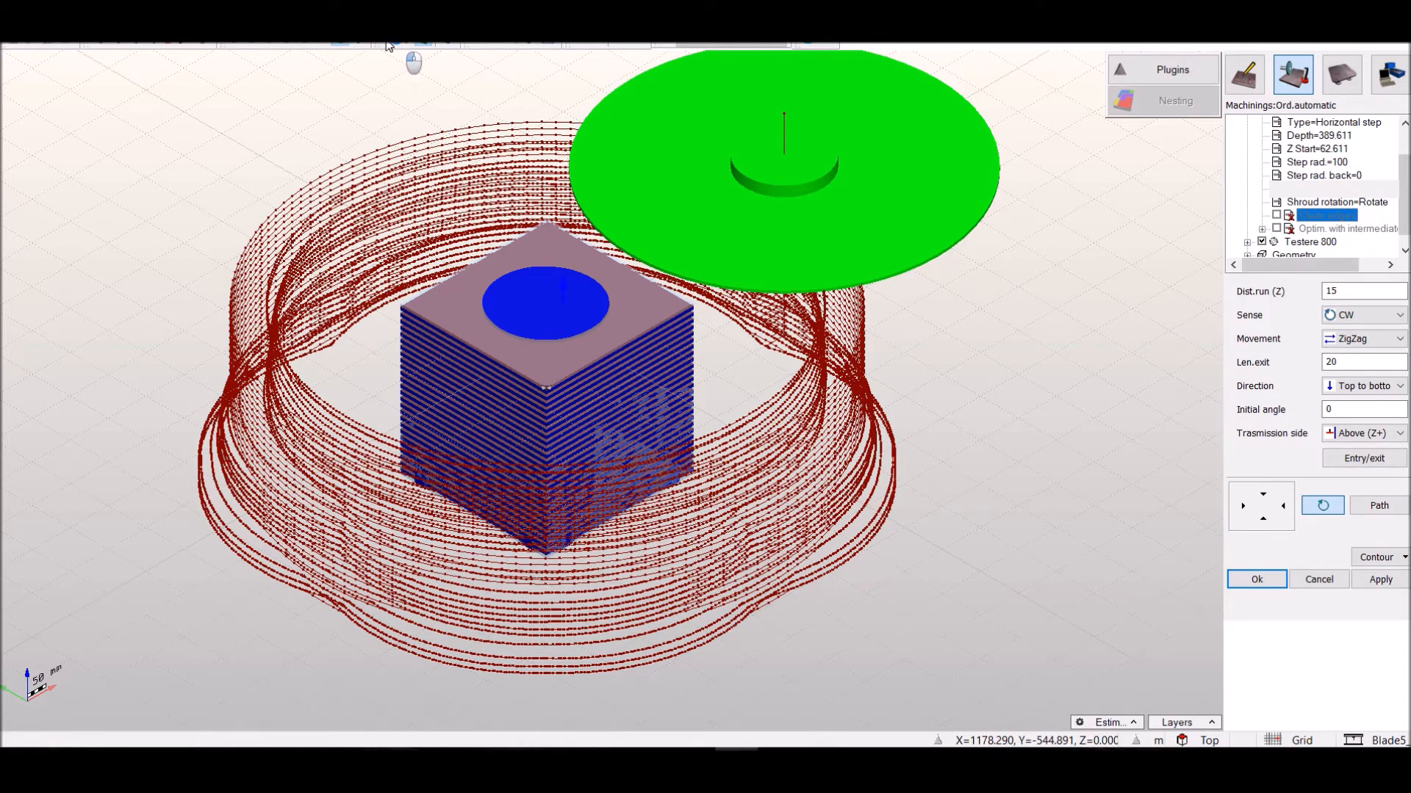
{"action": "left_click", "coordinate": [1254, 584]}
Delete the existing virtual milling of the roughing and define a new one with balanced accuracy
{"action": "left_click", "coordinate": [1321, 136]}
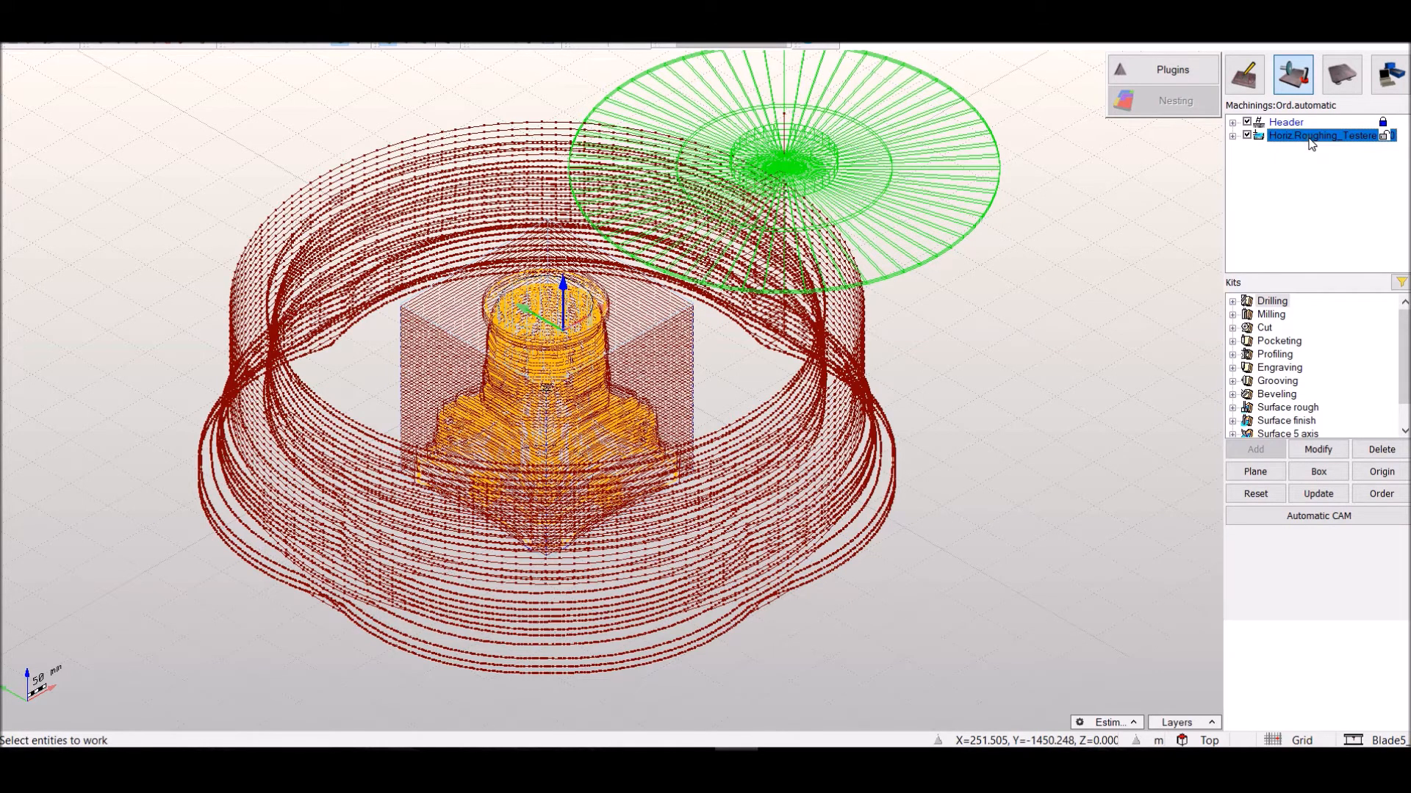
{"action": "right_click", "coordinate": [1312, 139]}
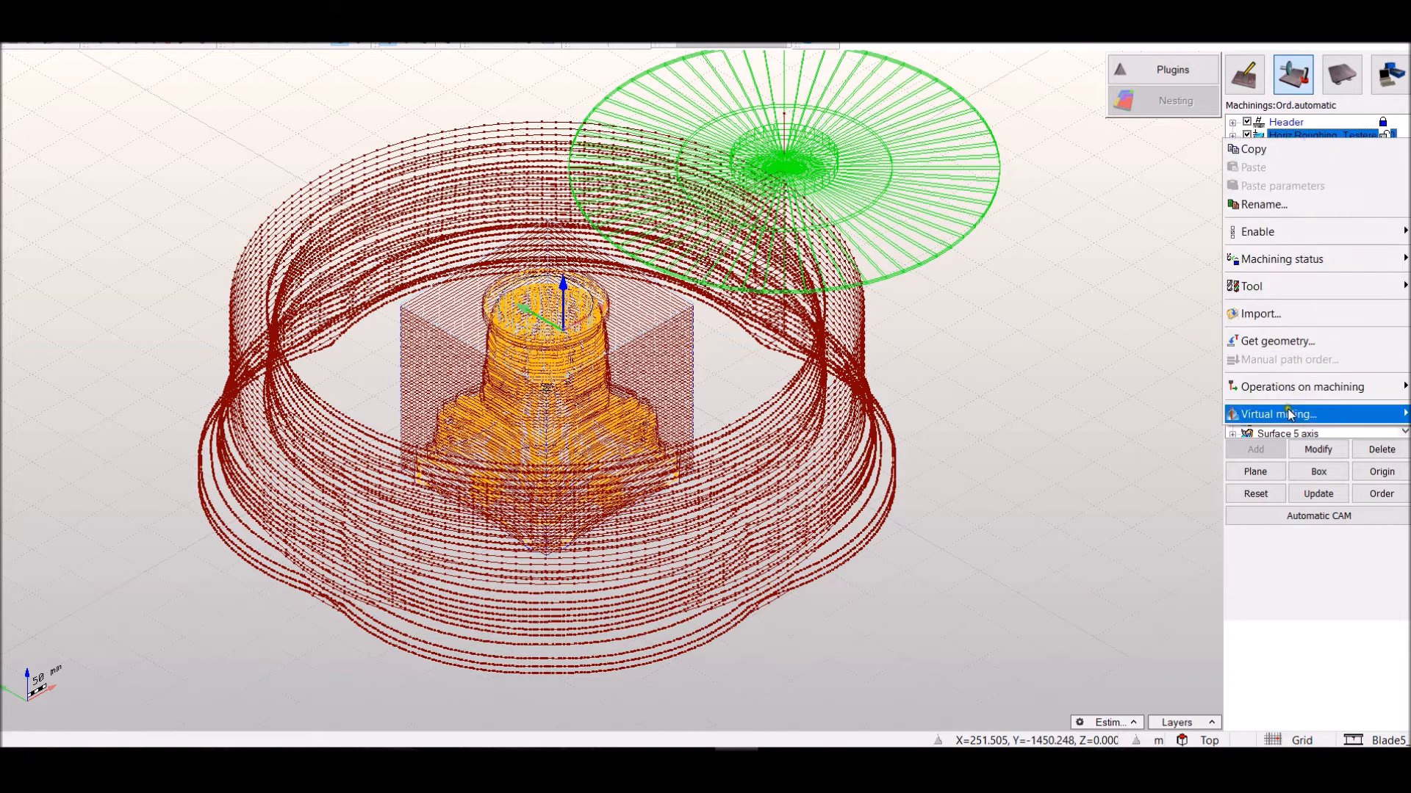
{"action": "left_click", "coordinate": [1083, 472]}
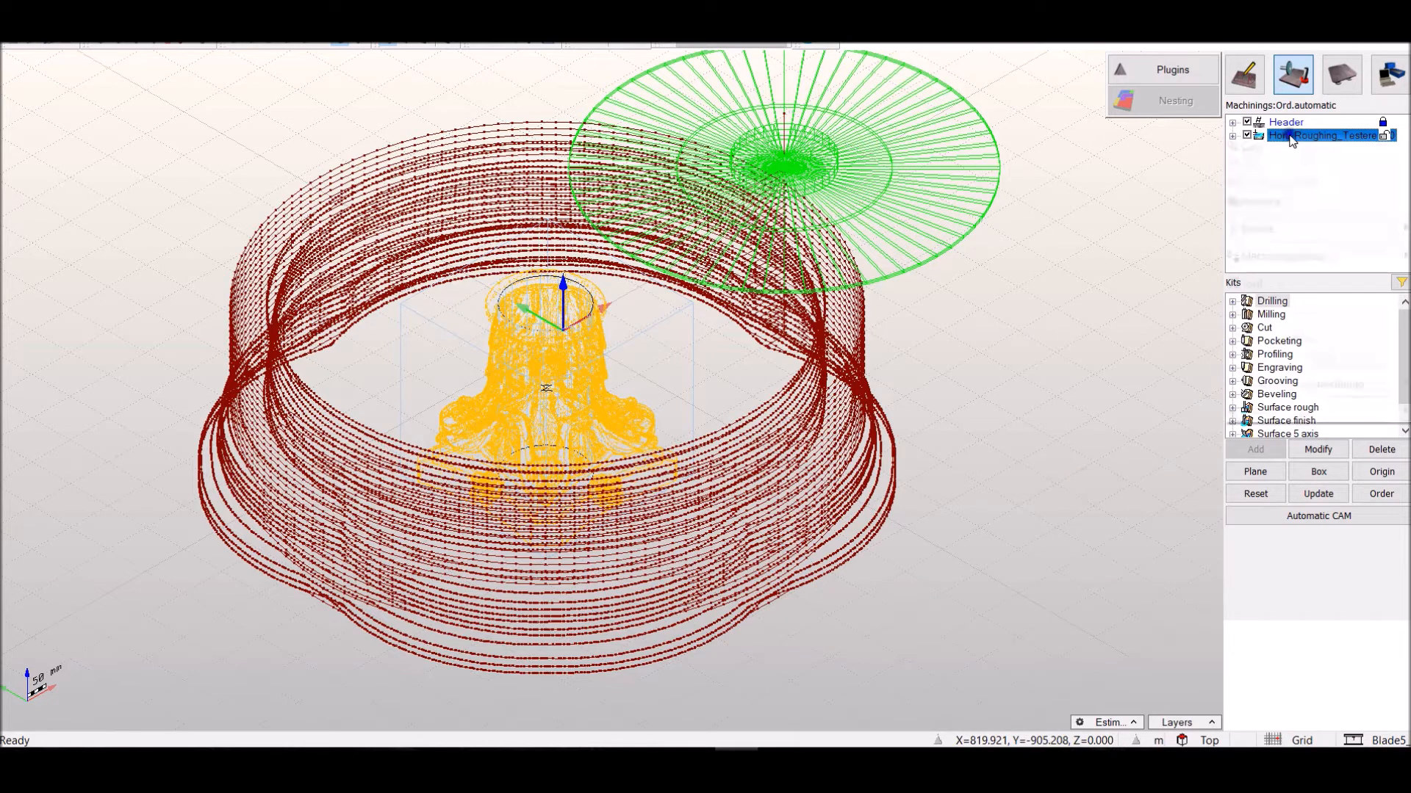
{"action": "right_click", "coordinate": [1285, 134]}
{"action": "mouse_move", "coordinate": [1278, 412]}
{"action": "left_click", "coordinate": [1178, 428]}
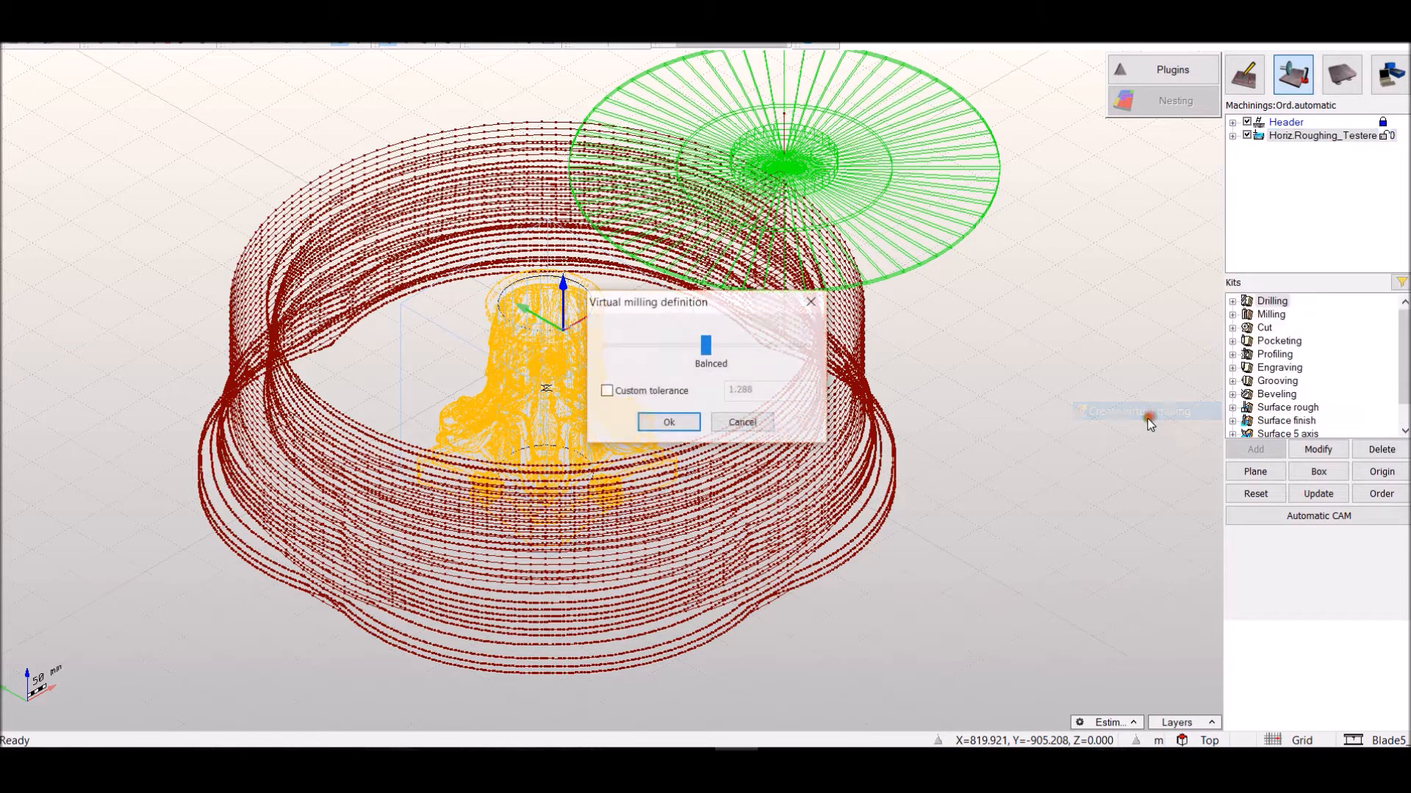
{"action": "left_click", "coordinate": [683, 423]}
Execute the whole virtual milling of the horizontal roughing and show the milled capital shaded
{"action": "right_click", "coordinate": [1296, 142]}
{"action": "mouse_move", "coordinate": [1269, 412]}
{"action": "mouse_move", "coordinate": [1125, 416]}
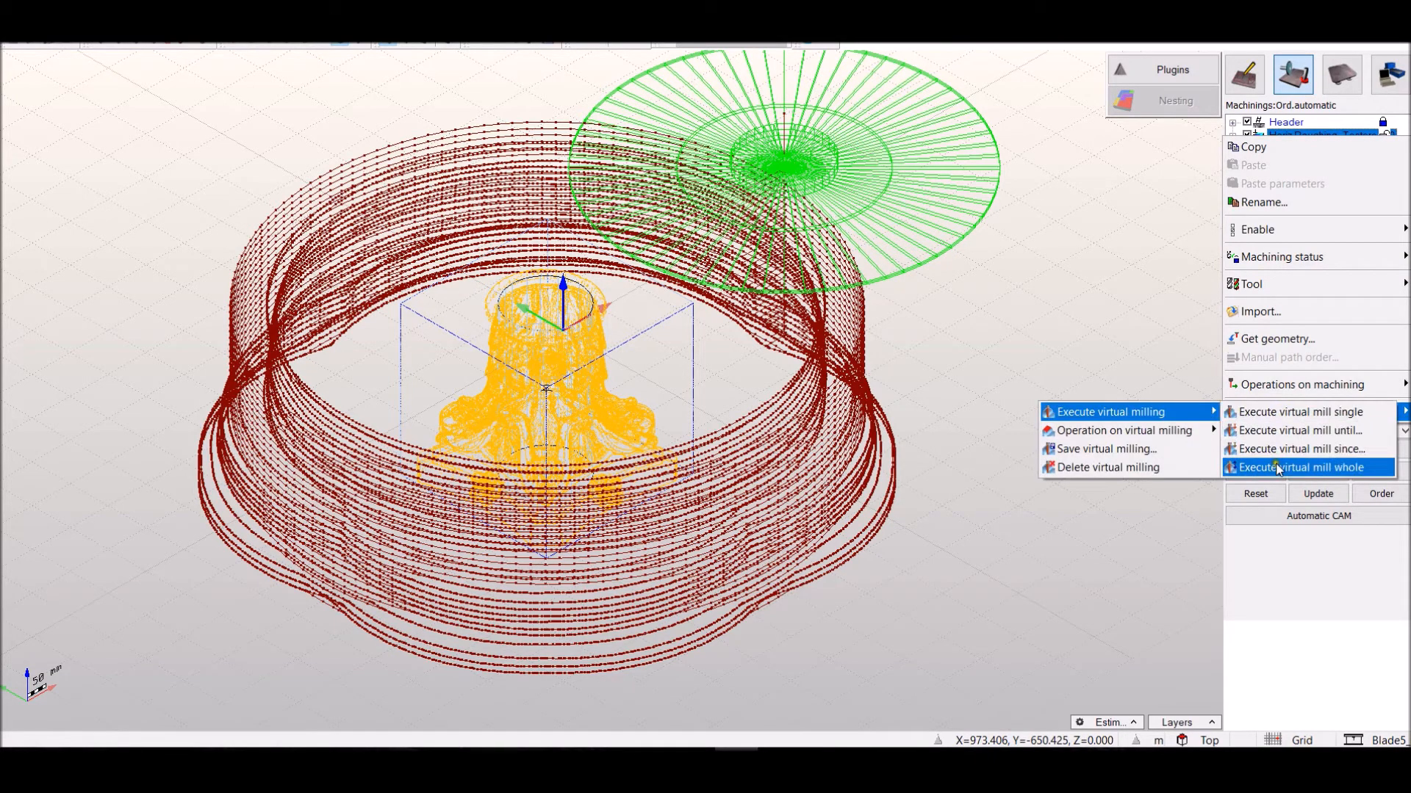
{"action": "left_click", "coordinate": [1249, 467]}
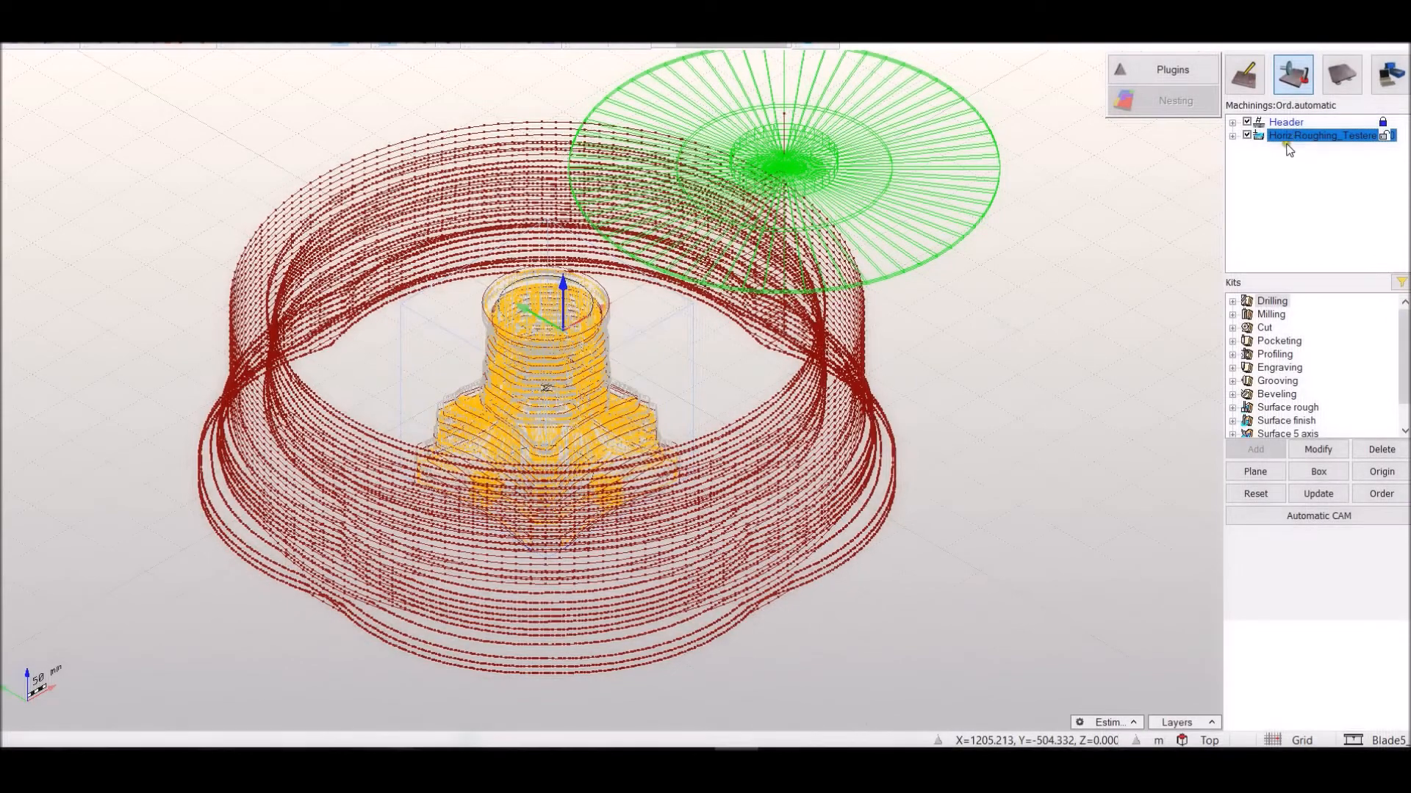
{"action": "right_click", "coordinate": [1285, 138]}
{"action": "mouse_move", "coordinate": [1291, 416]}
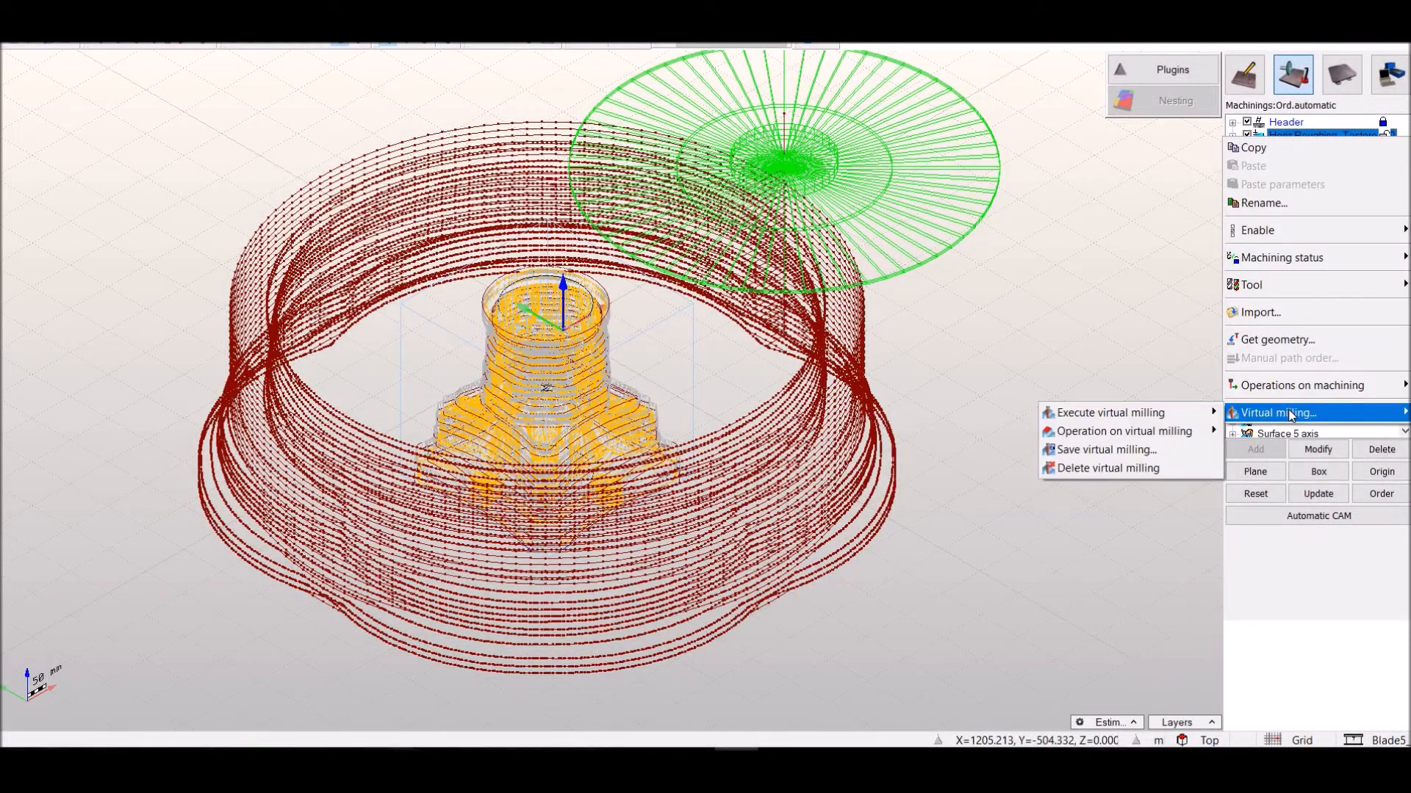
{"action": "left_click", "coordinate": [455, 49]}
{"action": "left_click", "coordinate": [426, 44]}
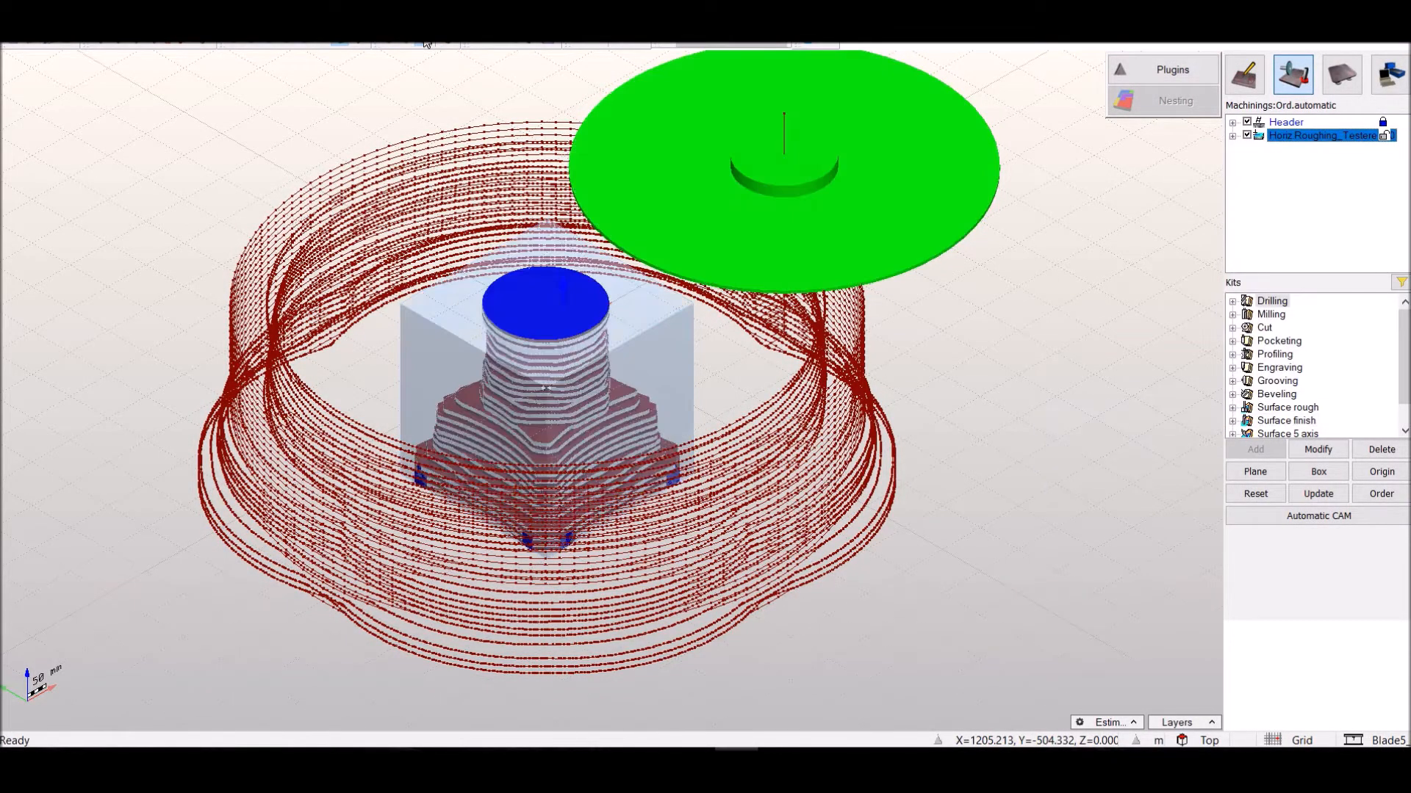
Save the virtual milling over sütunbaşı-01.vm on the Desktop and inspect the stepped stock up close
{"action": "right_click", "coordinate": [1301, 137]}
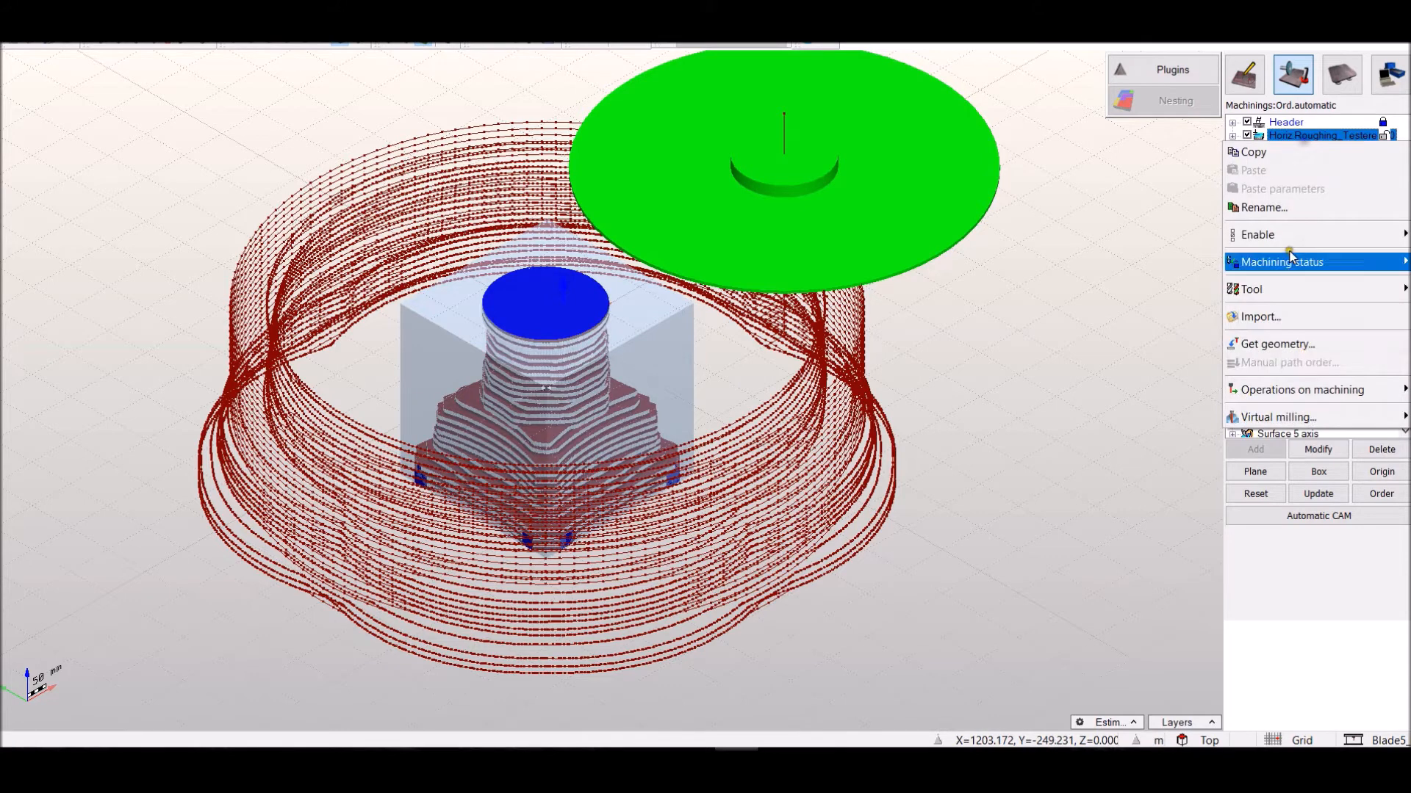
{"action": "mouse_move", "coordinate": [1283, 416]}
{"action": "left_click", "coordinate": [1105, 454]}
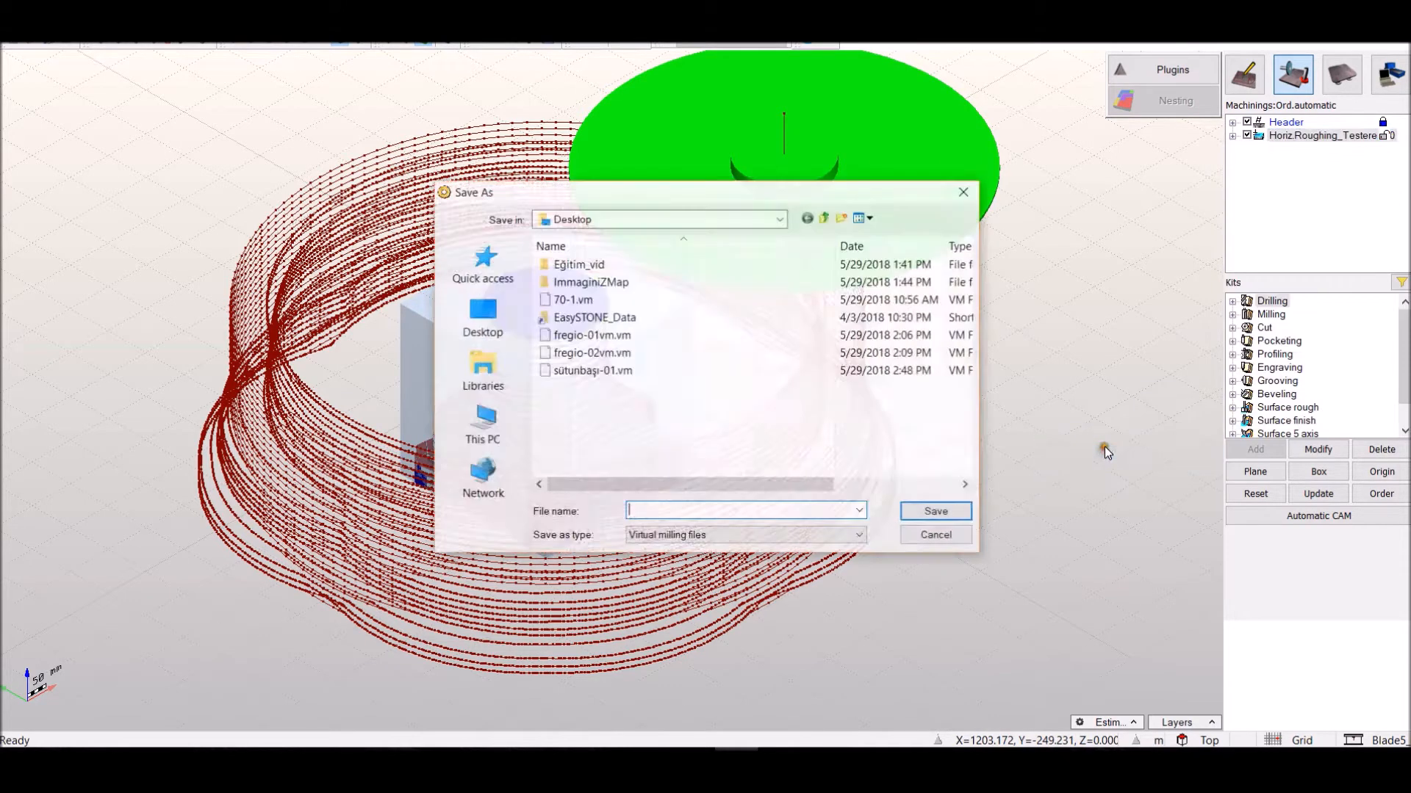
{"action": "left_click", "coordinate": [607, 375]}
{"action": "left_click", "coordinate": [936, 512]}
{"action": "left_click", "coordinate": [761, 382]}
{"action": "scroll", "coordinate": [629, 378], "scroll_direction": "up", "scroll_amount": 2}
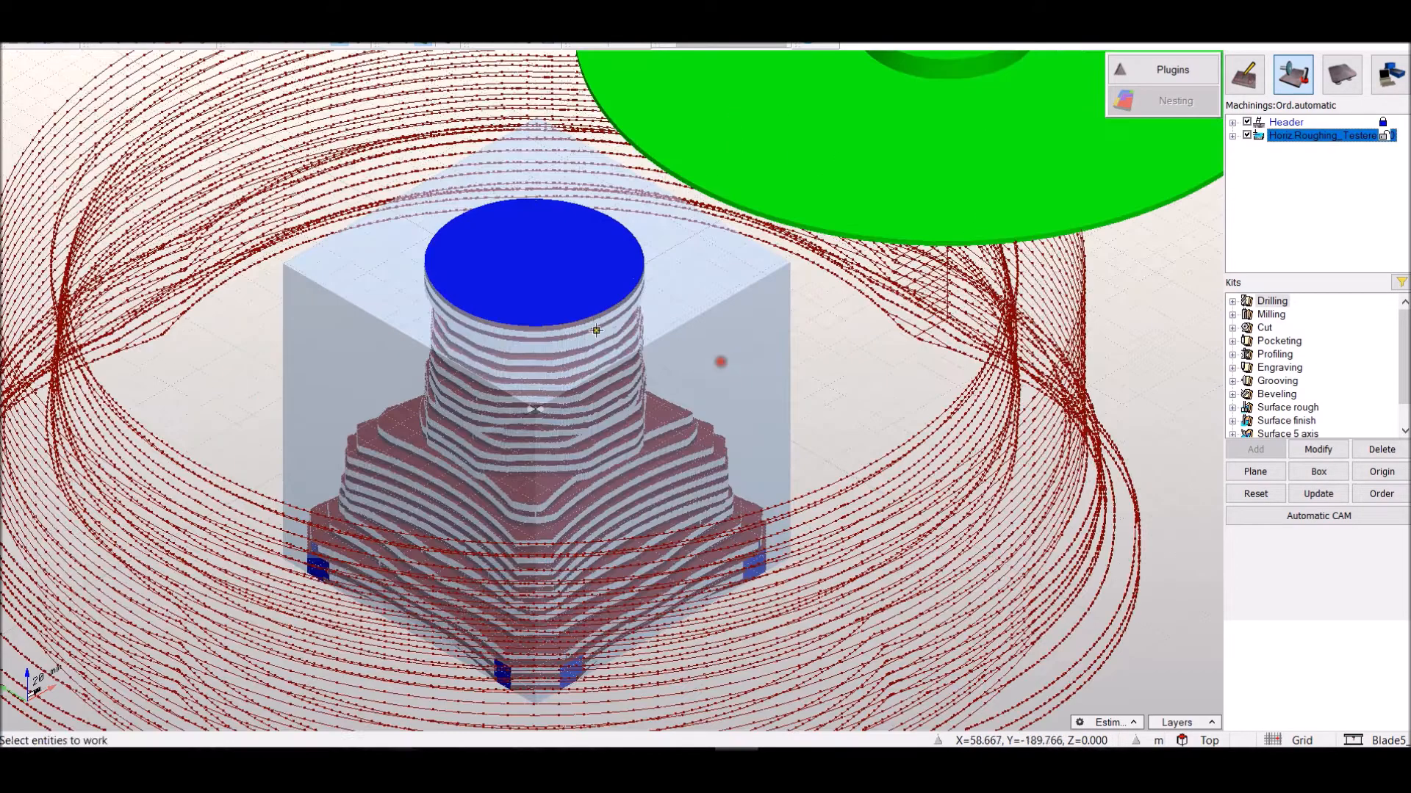
{"action": "scroll", "coordinate": [600, 322], "scroll_direction": "up", "scroll_amount": 2}
{"action": "scroll", "coordinate": [601, 322], "scroll_direction": "down", "scroll_amount": 5}
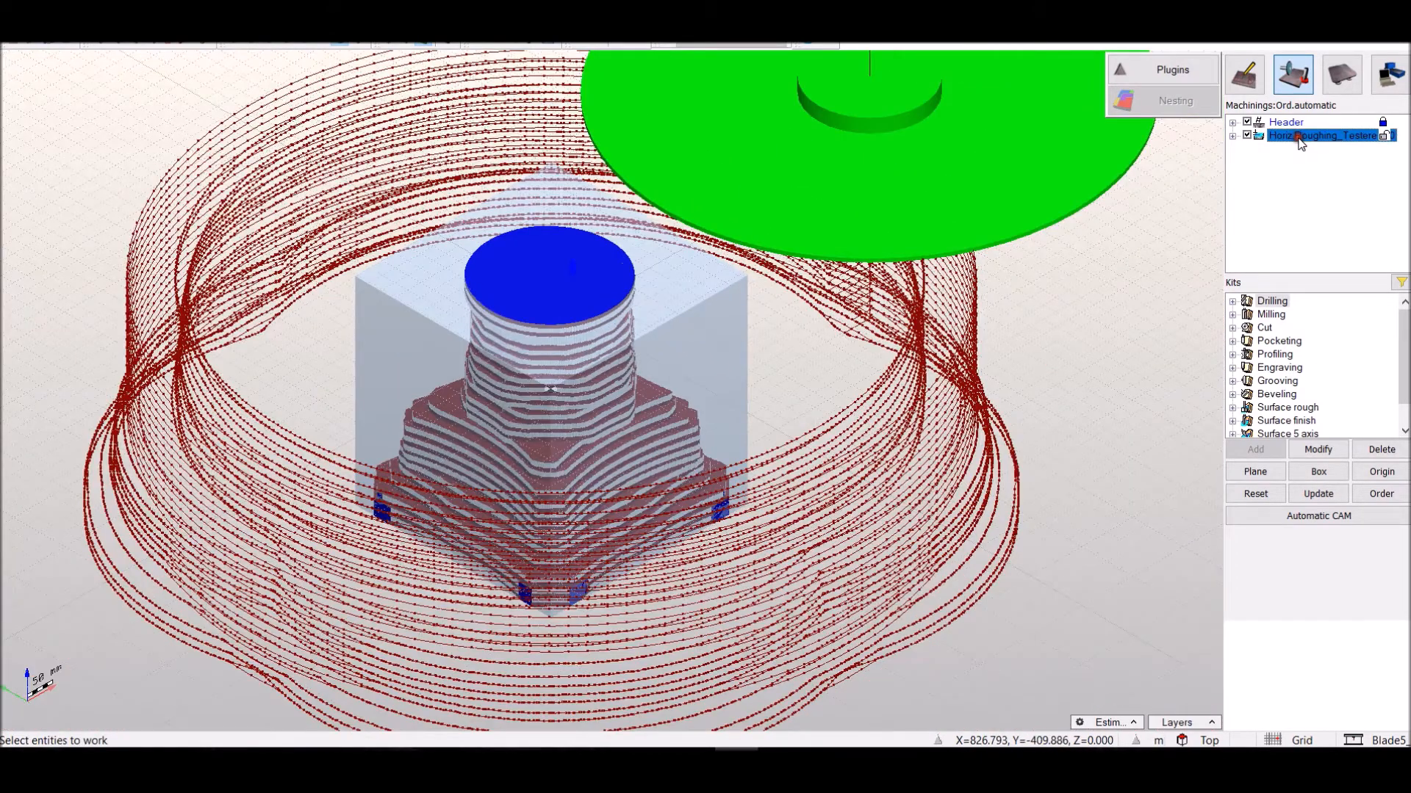
Check the Stop machine options of the horizontal roughing, keeping Only at end
{"action": "double_click", "coordinate": [1300, 141]}
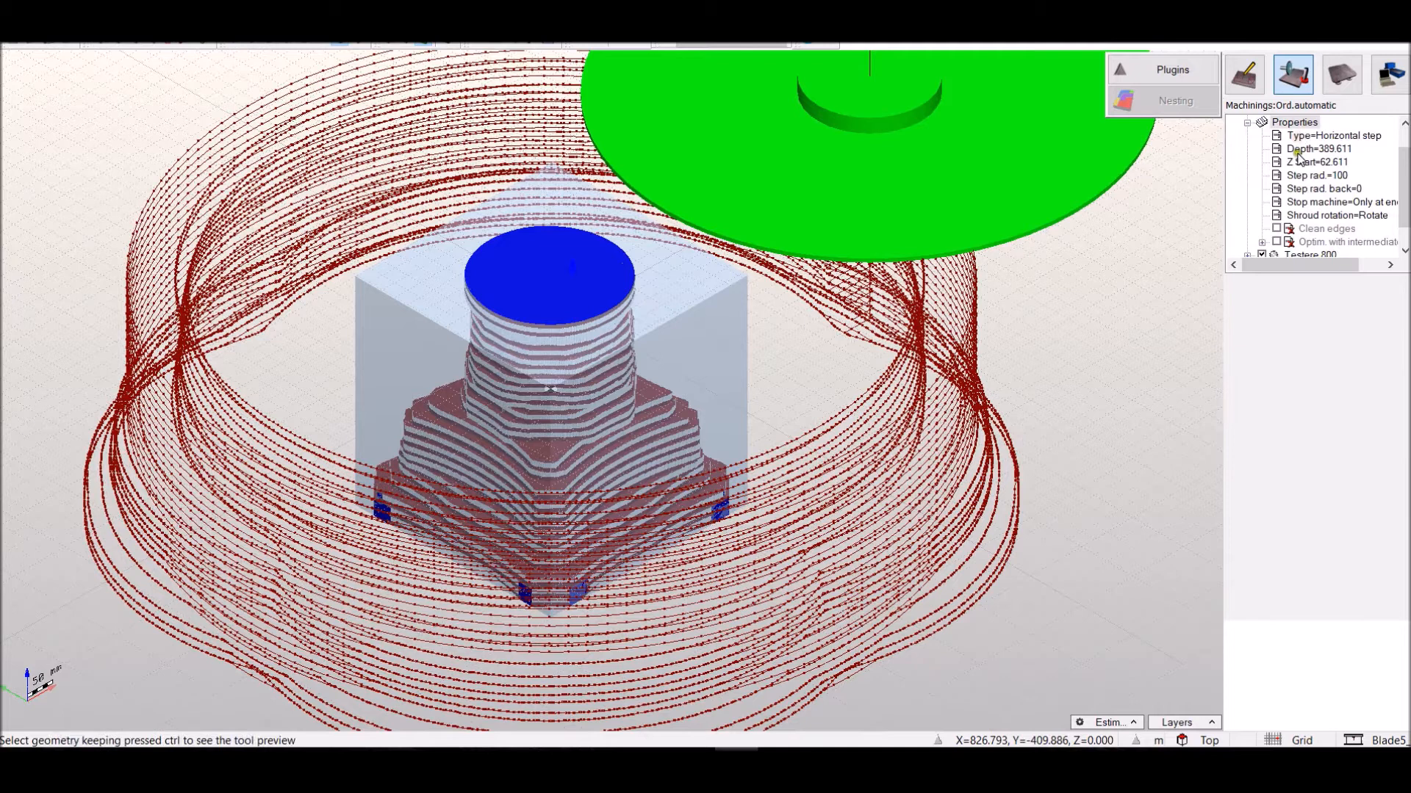
{"action": "left_click", "coordinate": [1380, 202]}
{"action": "left_click", "coordinate": [1380, 203]}
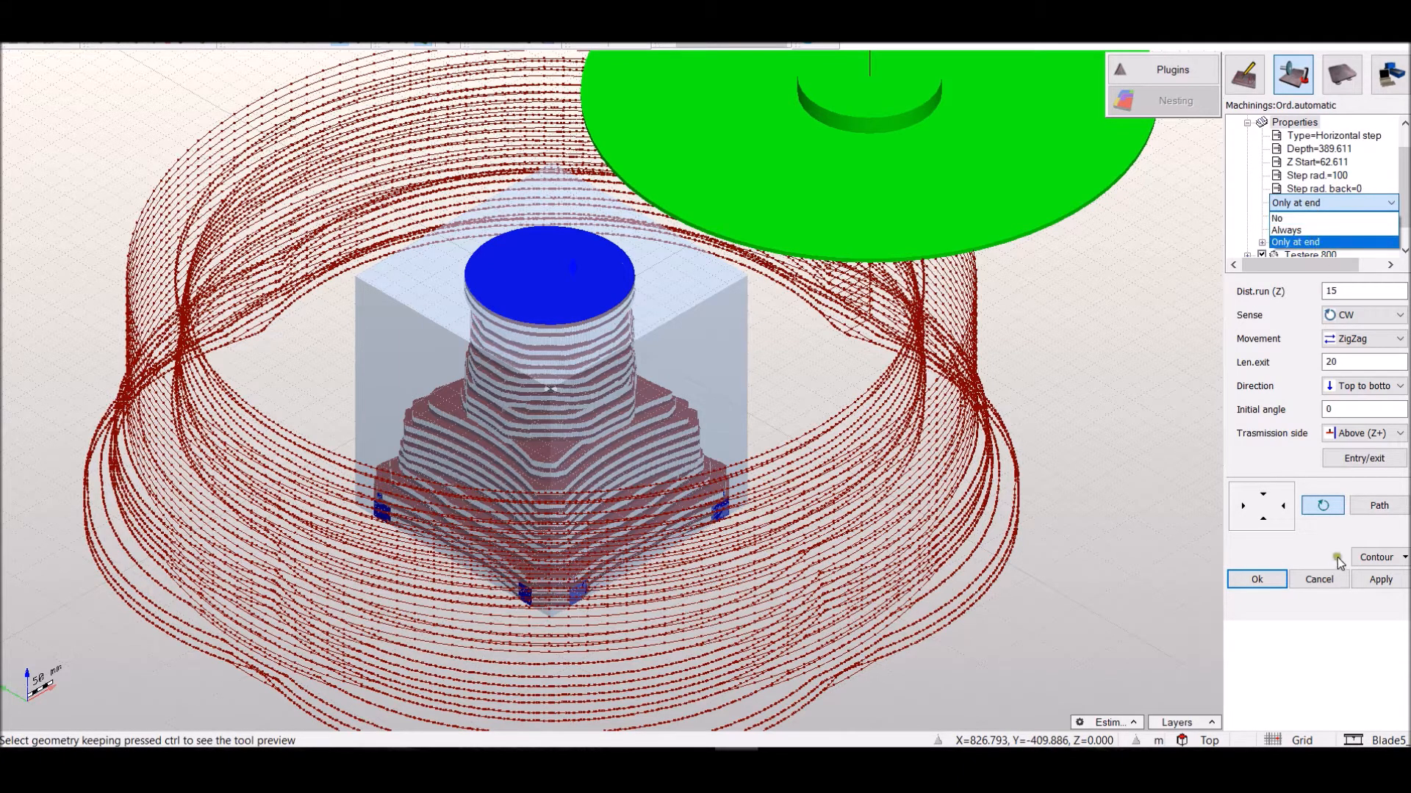
{"action": "left_click", "coordinate": [1276, 585]}
{"action": "left_click", "coordinate": [1276, 585]}
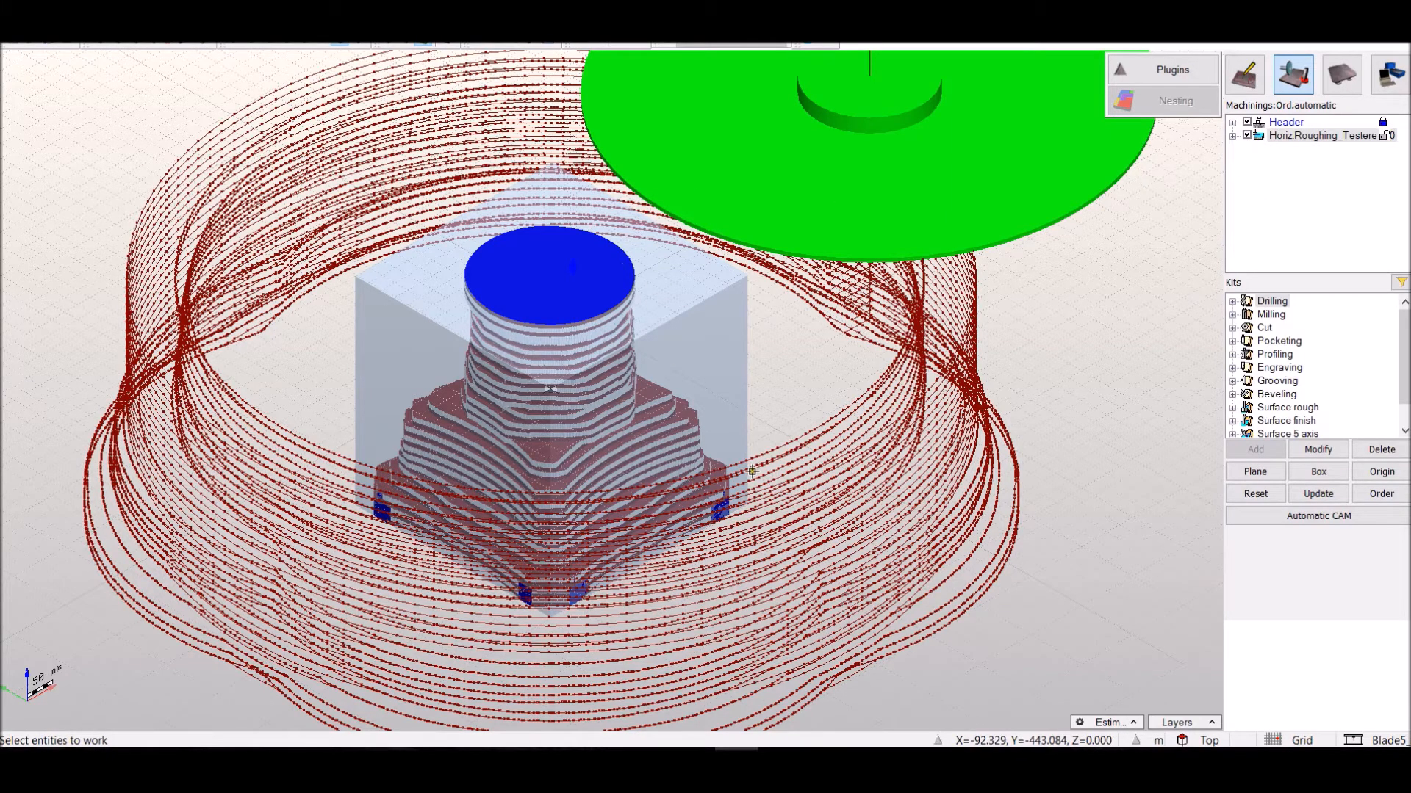
Open the project sütunbaşı-01.est from the Desktop
{"action": "scroll", "coordinate": [750, 470], "scroll_direction": "down", "scroll_amount": 2}
{"action": "left_click", "coordinate": [41, 44]}
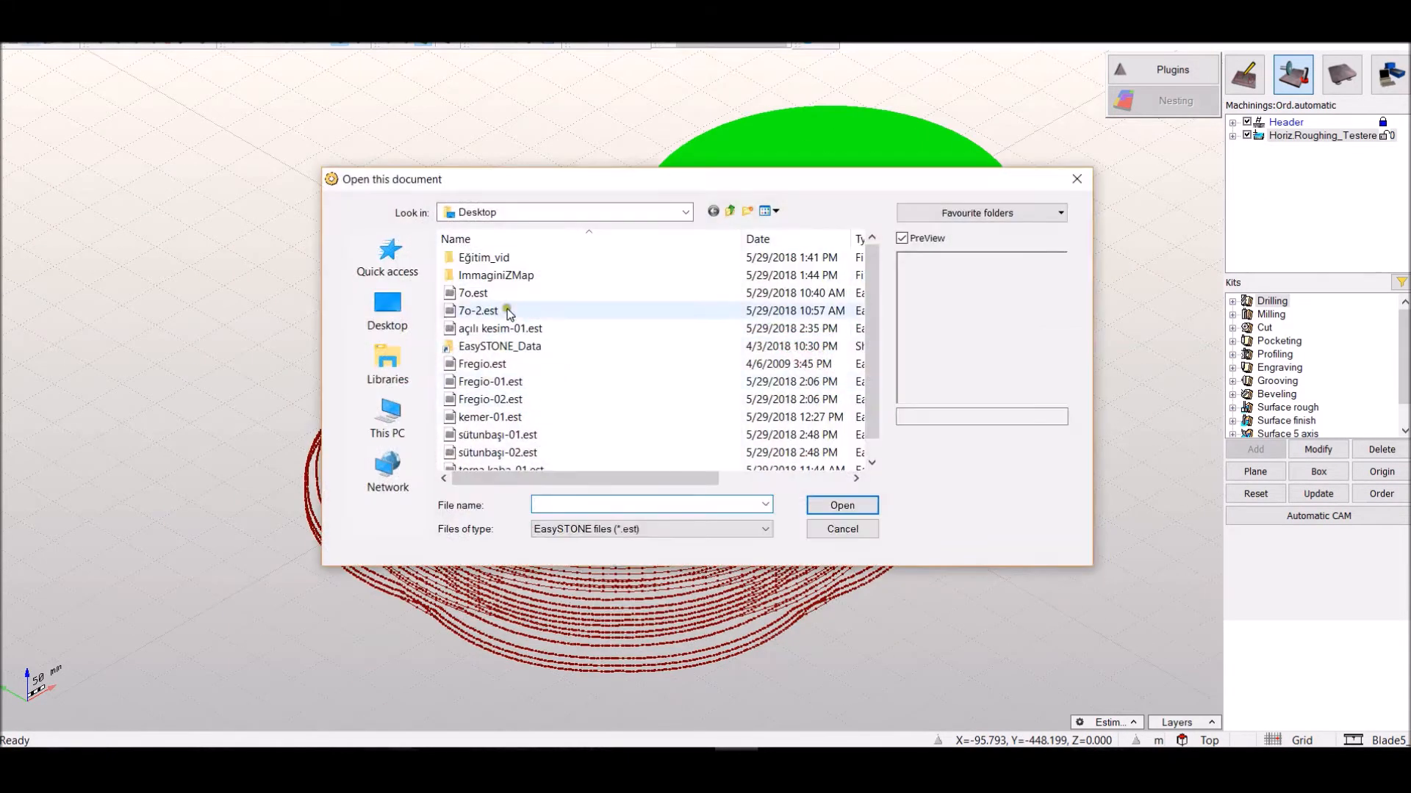
{"action": "left_click", "coordinate": [516, 435]}
{"action": "double_click", "coordinate": [517, 435]}
{"action": "left_click", "coordinate": [698, 416]}
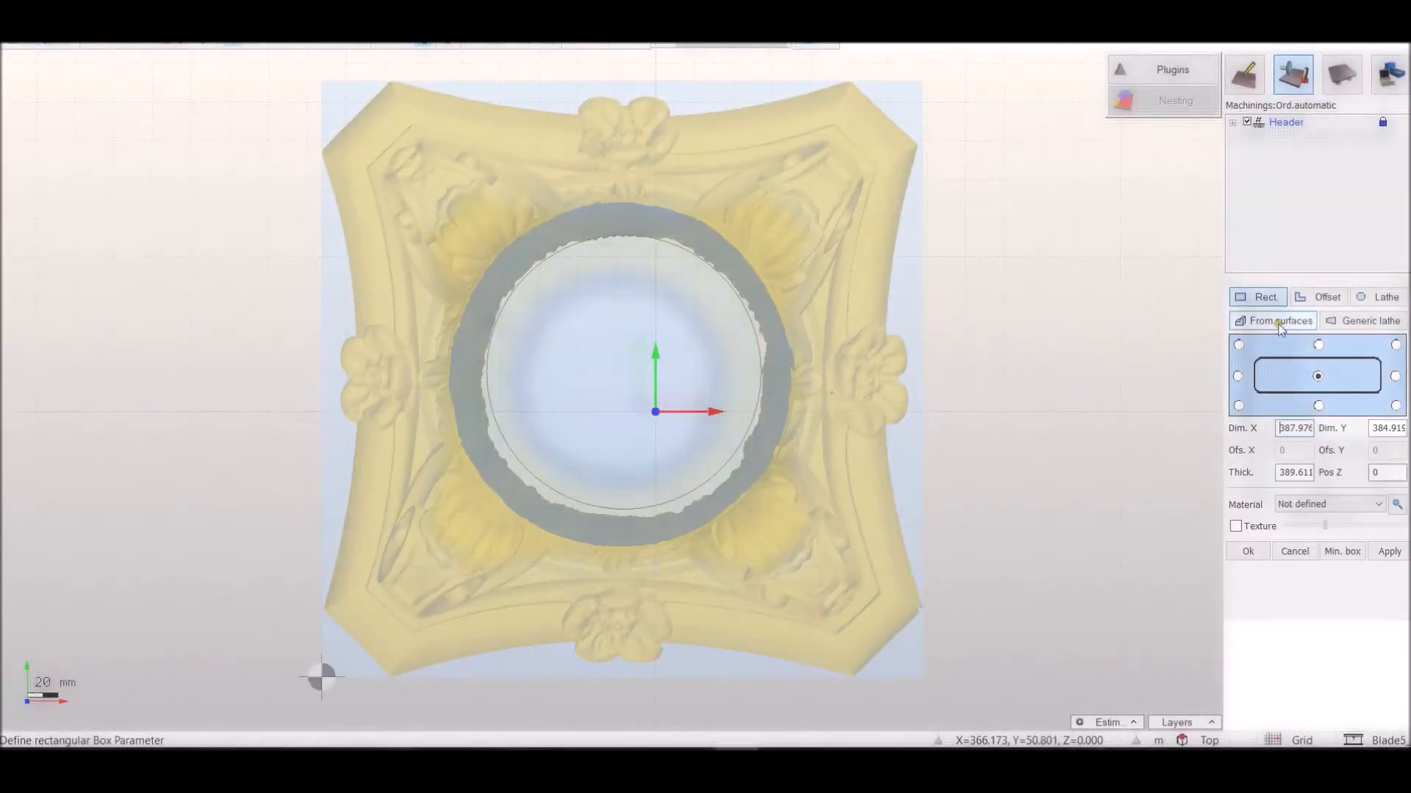
Define the capital's stock box from surfaces by loading the saved virtual milling file
{"action": "left_click", "coordinate": [1280, 327]}
{"action": "left_click", "coordinate": [1316, 449]}
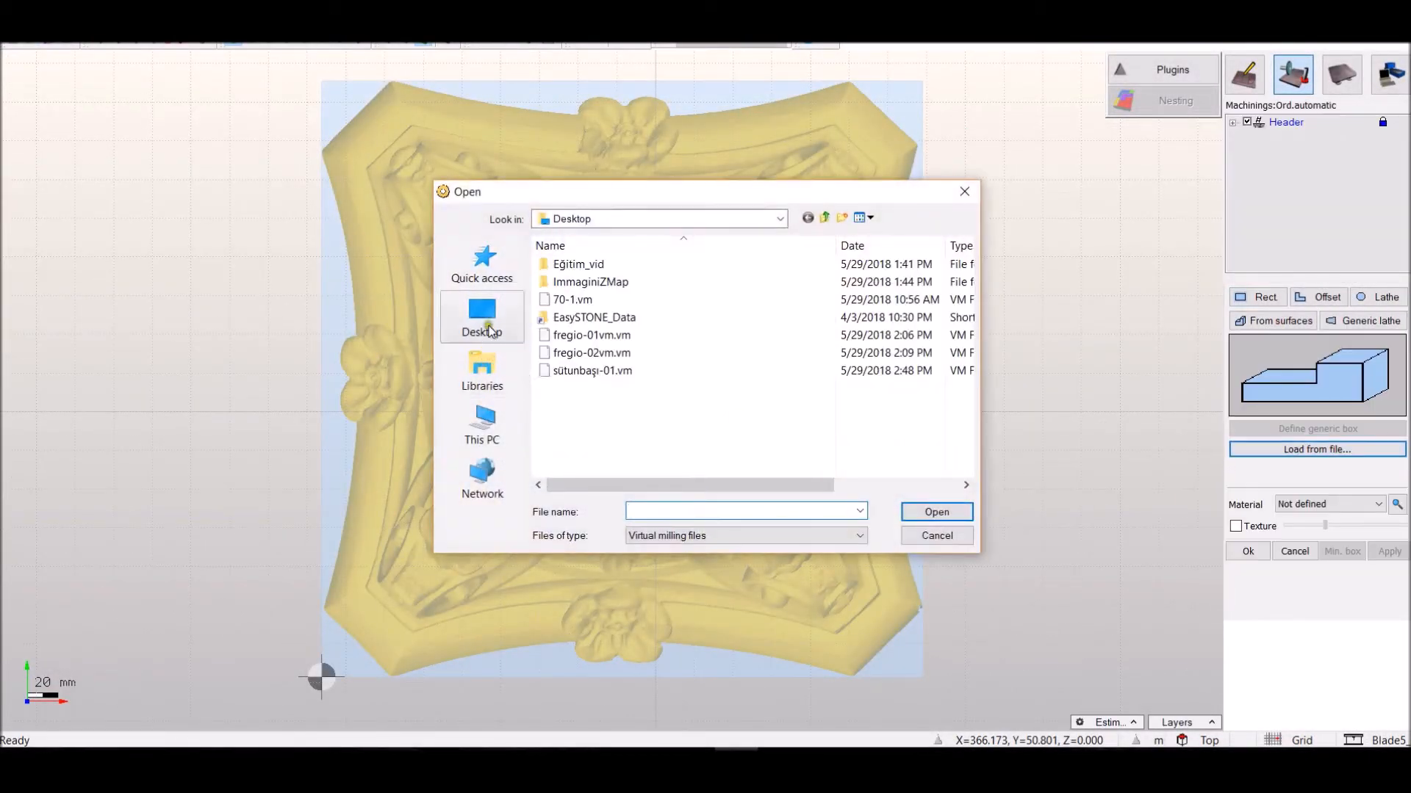
{"action": "scroll", "coordinate": [606, 416], "scroll_direction": "down", "scroll_amount": 1}
{"action": "left_click", "coordinate": [598, 459]}
{"action": "left_click", "coordinate": [935, 513]}
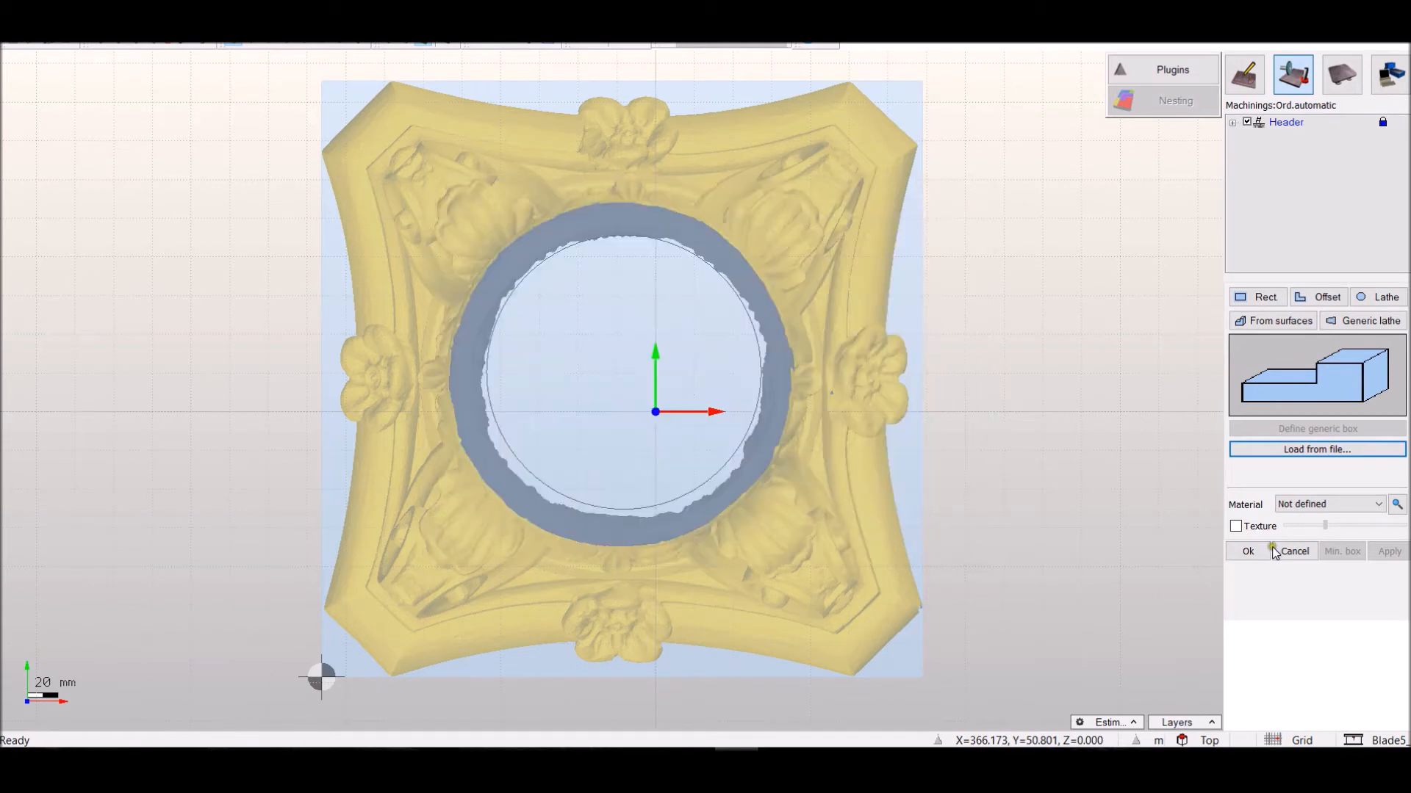
{"action": "left_click", "coordinate": [1255, 555]}
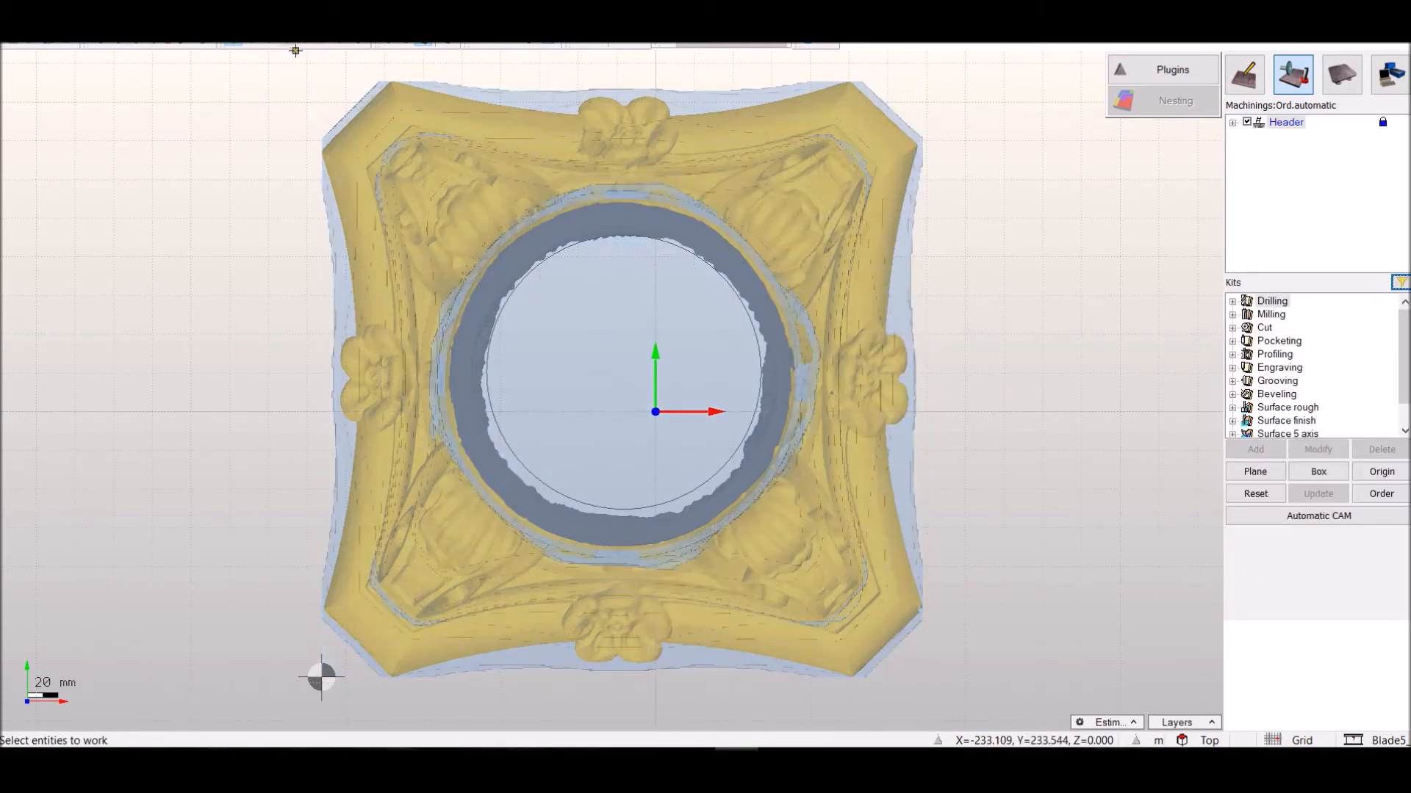
Select the capital's surfaces in wireframe display and choose the 5ax-Bitirme_Conic14x40_Mod kit for 5-axis surface machining
{"action": "left_click", "coordinate": [390, 43]}
{"action": "left_click", "coordinate": [345, 45]}
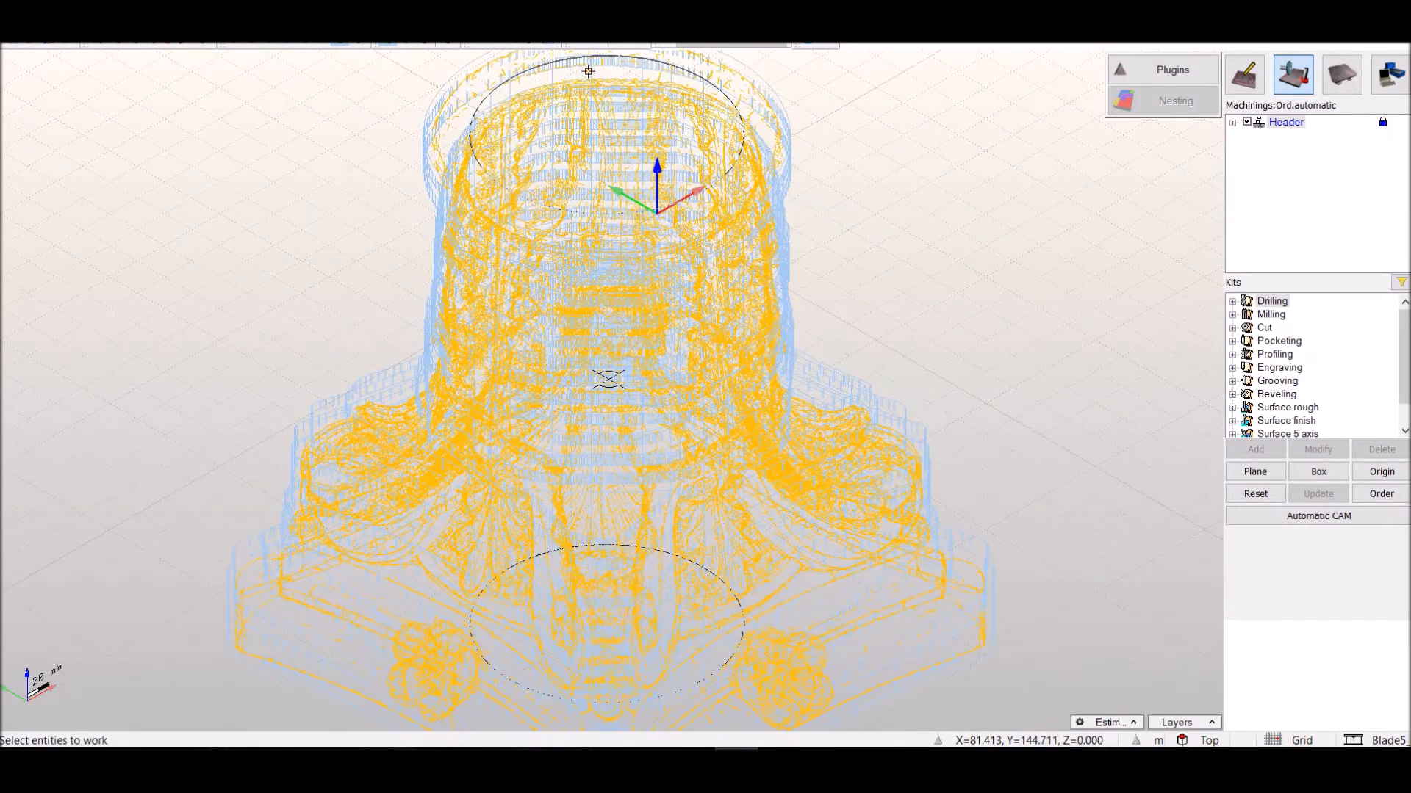
{"action": "left_click", "coordinate": [588, 71]}
{"action": "left_click", "coordinate": [1232, 341]}
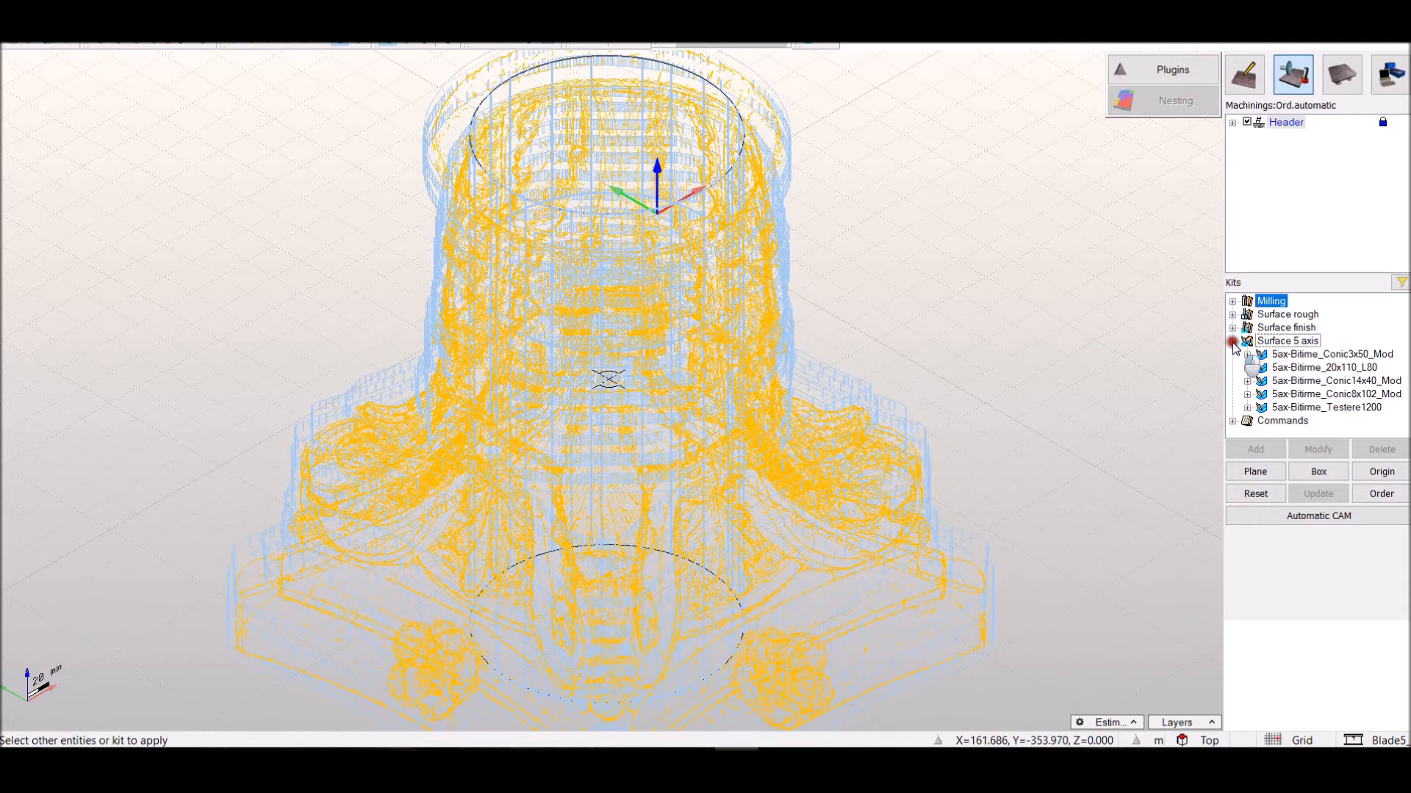
{"action": "left_click", "coordinate": [1329, 382]}
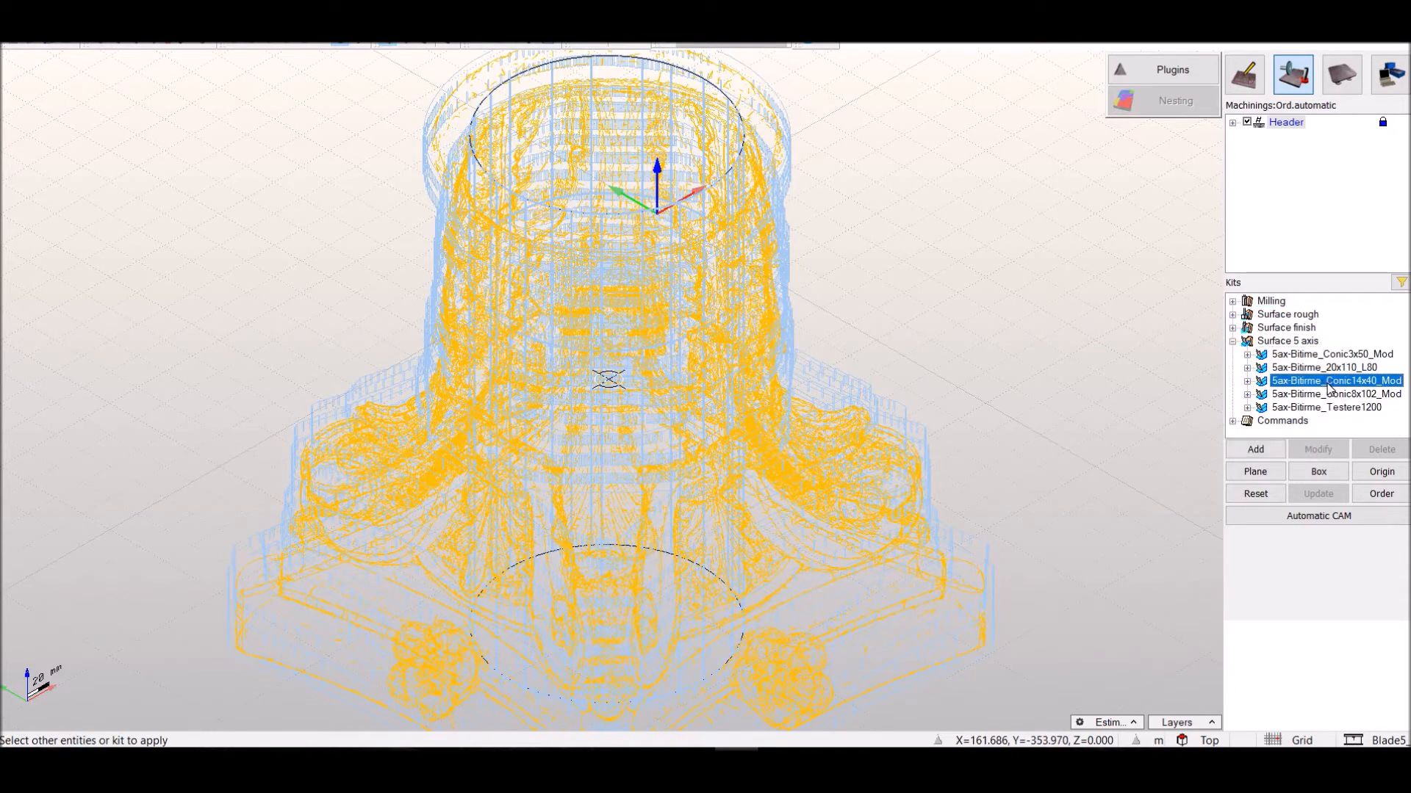
Review the advanced parameters of 5ax-Bitirme_Conic14x40_Mod in the machinings library
{"action": "left_click", "coordinate": [132, 18]}
{"action": "left_click", "coordinate": [150, 75]}
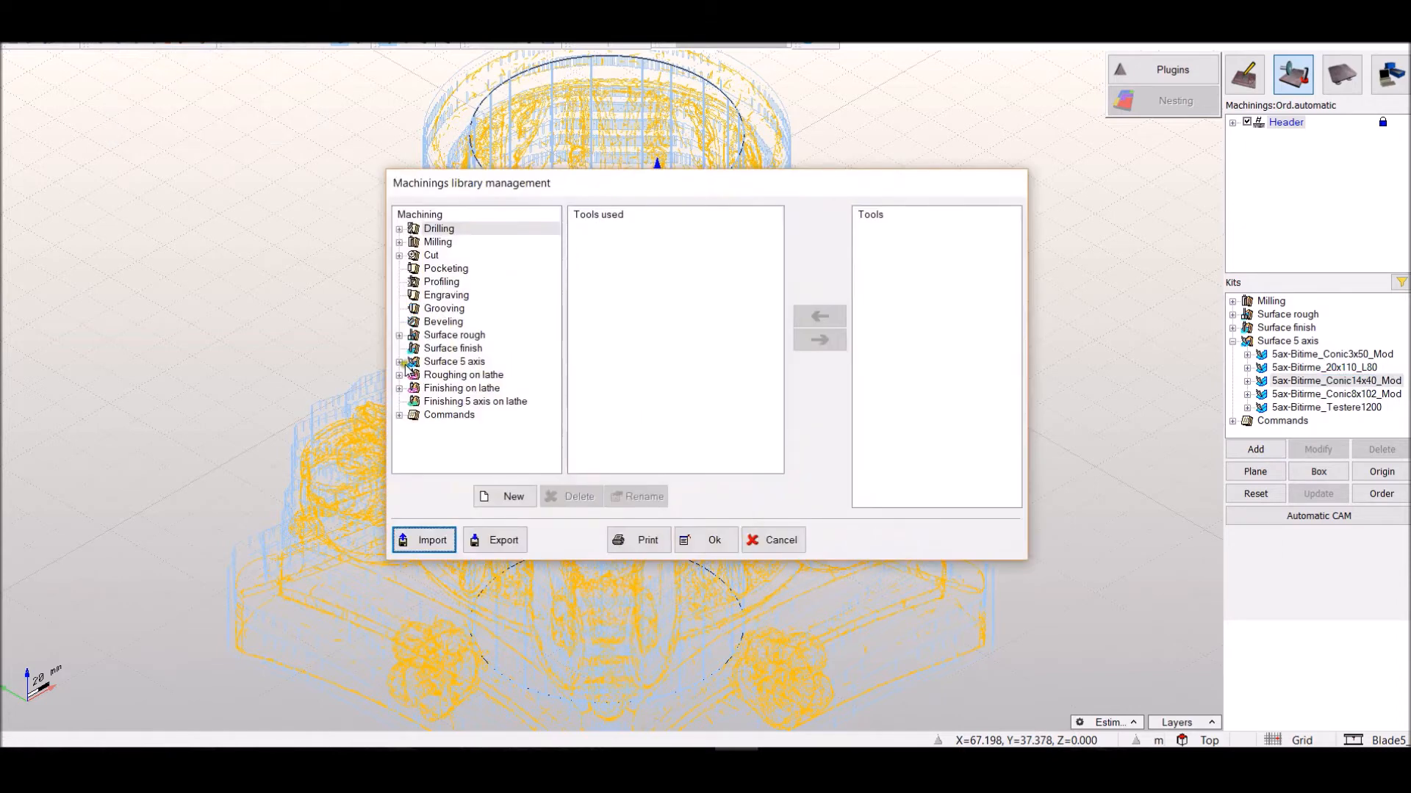
{"action": "left_click", "coordinate": [399, 362]}
{"action": "left_click", "coordinate": [486, 401]}
{"action": "left_click", "coordinate": [589, 242]}
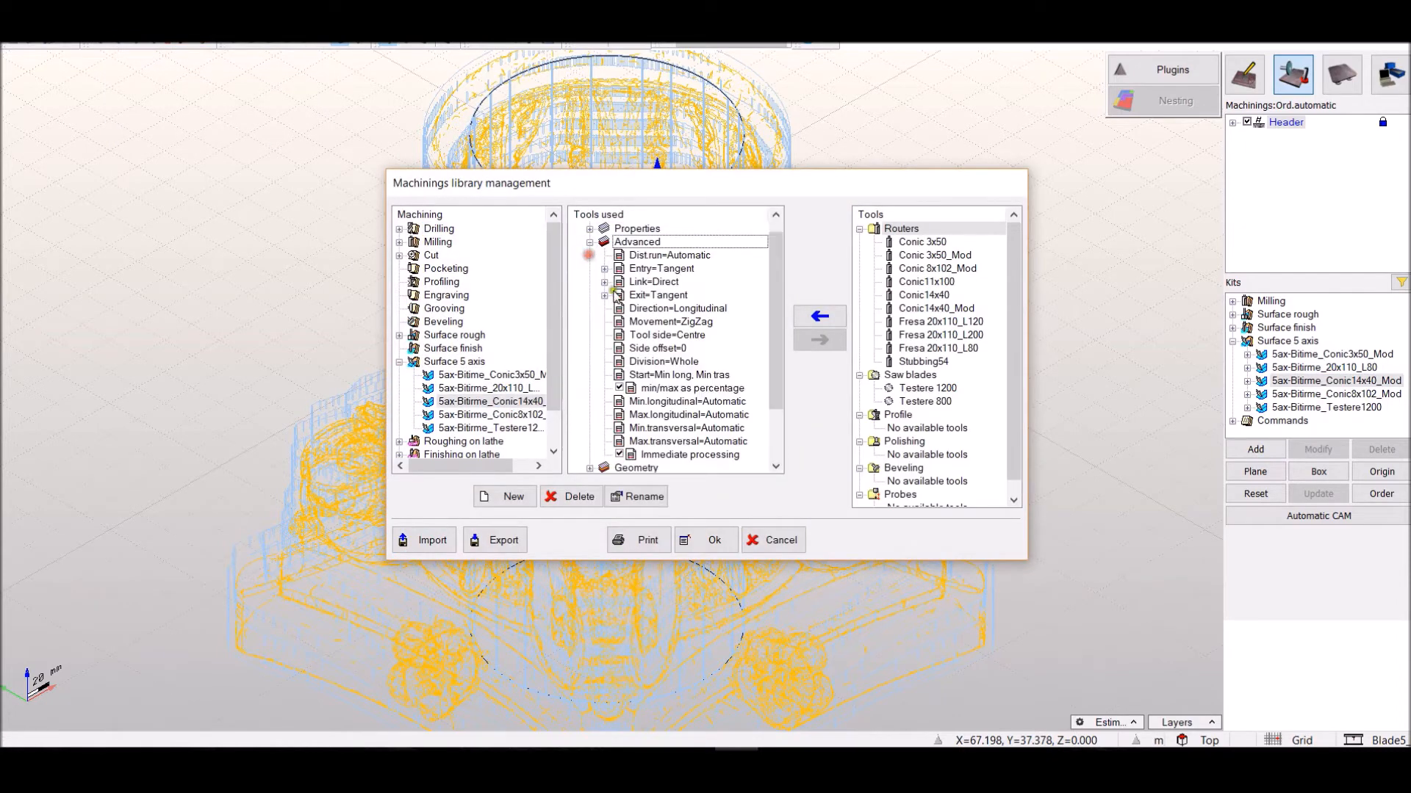
{"action": "scroll", "coordinate": [621, 449], "scroll_direction": "down", "scroll_amount": 1}
{"action": "left_click", "coordinate": [707, 536]}
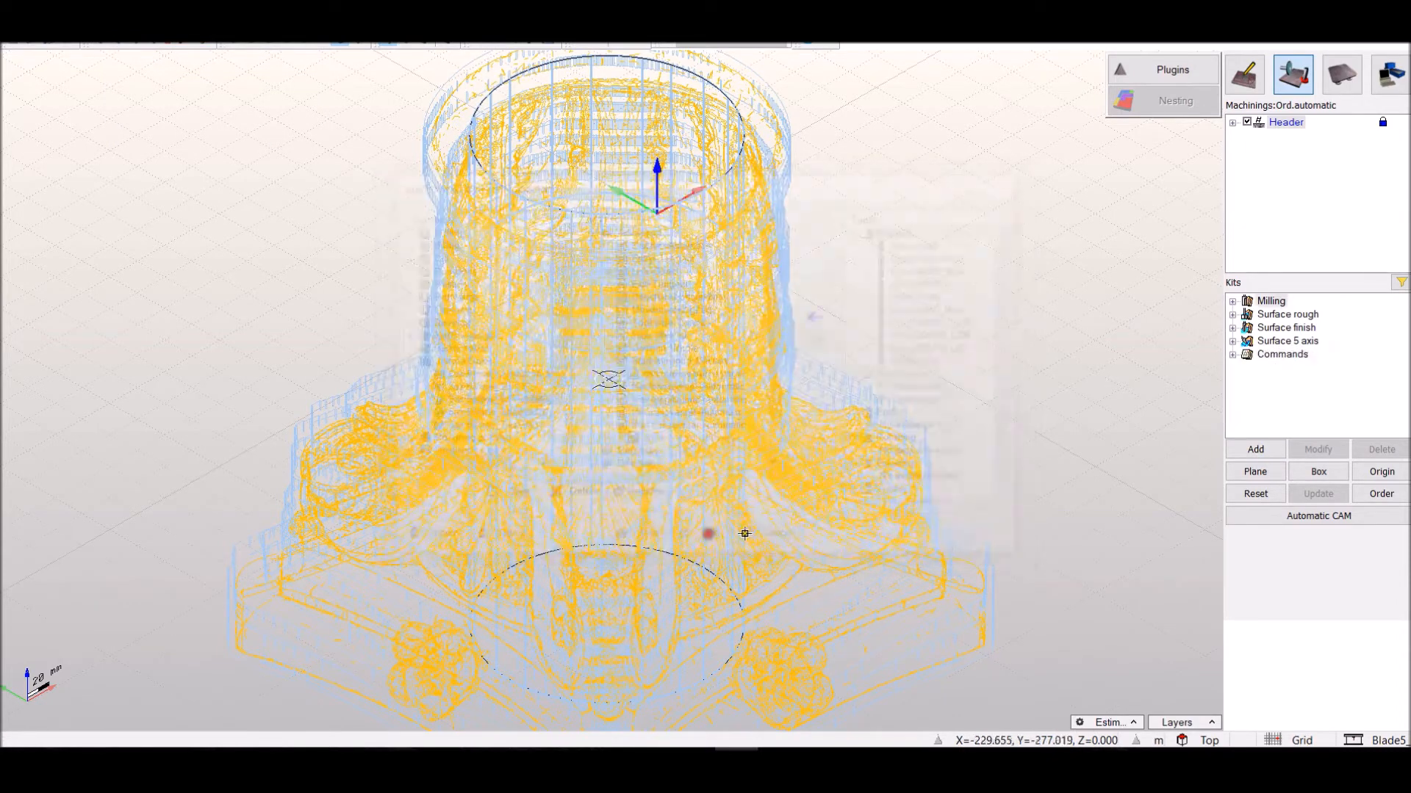
Add the 5ax-Bitirme_Conic14x40_Mod machining to the selected capital and calculate its longitudinal zigzag toolpath
{"action": "left_click", "coordinate": [1232, 341]}
{"action": "left_click", "coordinate": [1329, 381]}
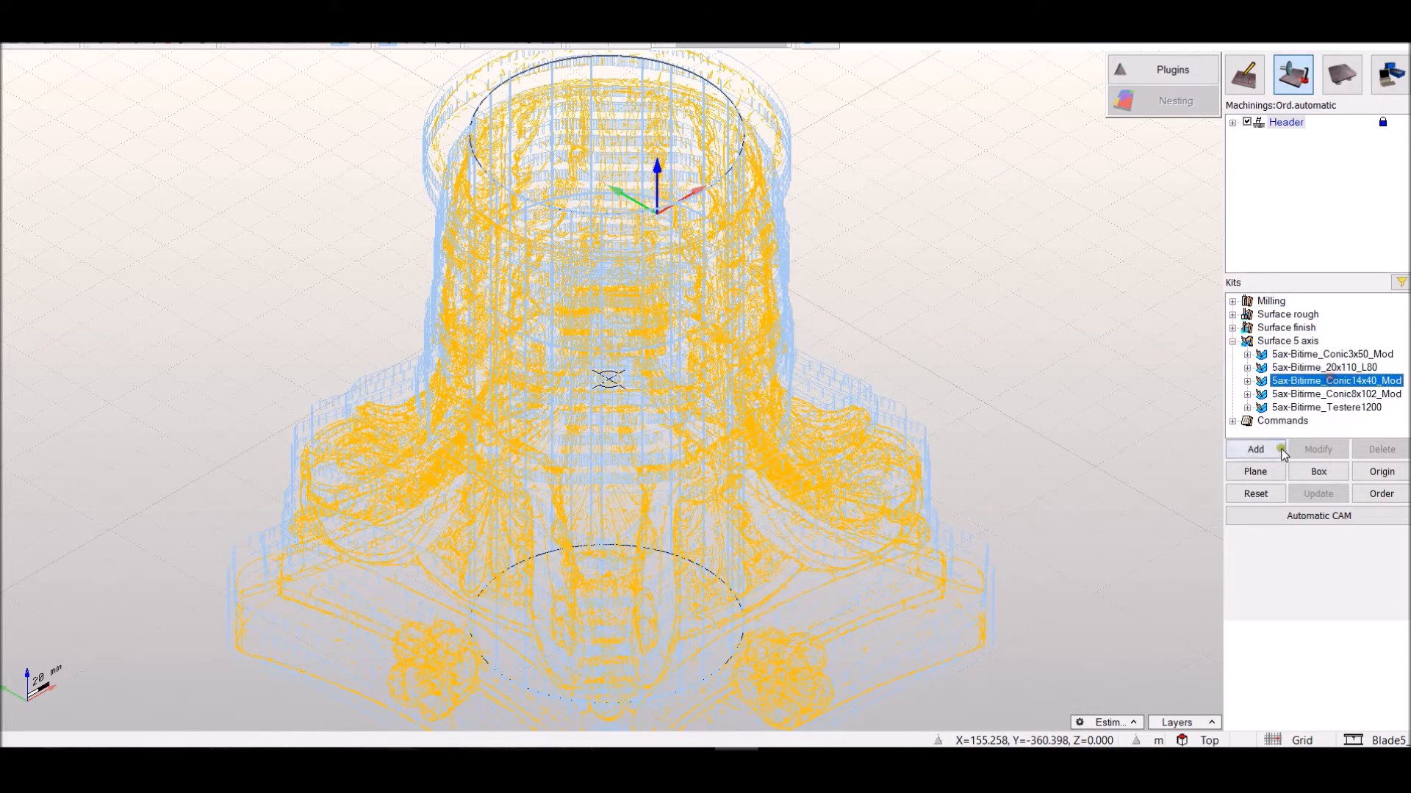
{"action": "left_click", "coordinate": [1282, 453]}
{"action": "scroll", "coordinate": [712, 312], "scroll_direction": "down", "scroll_amount": 2}
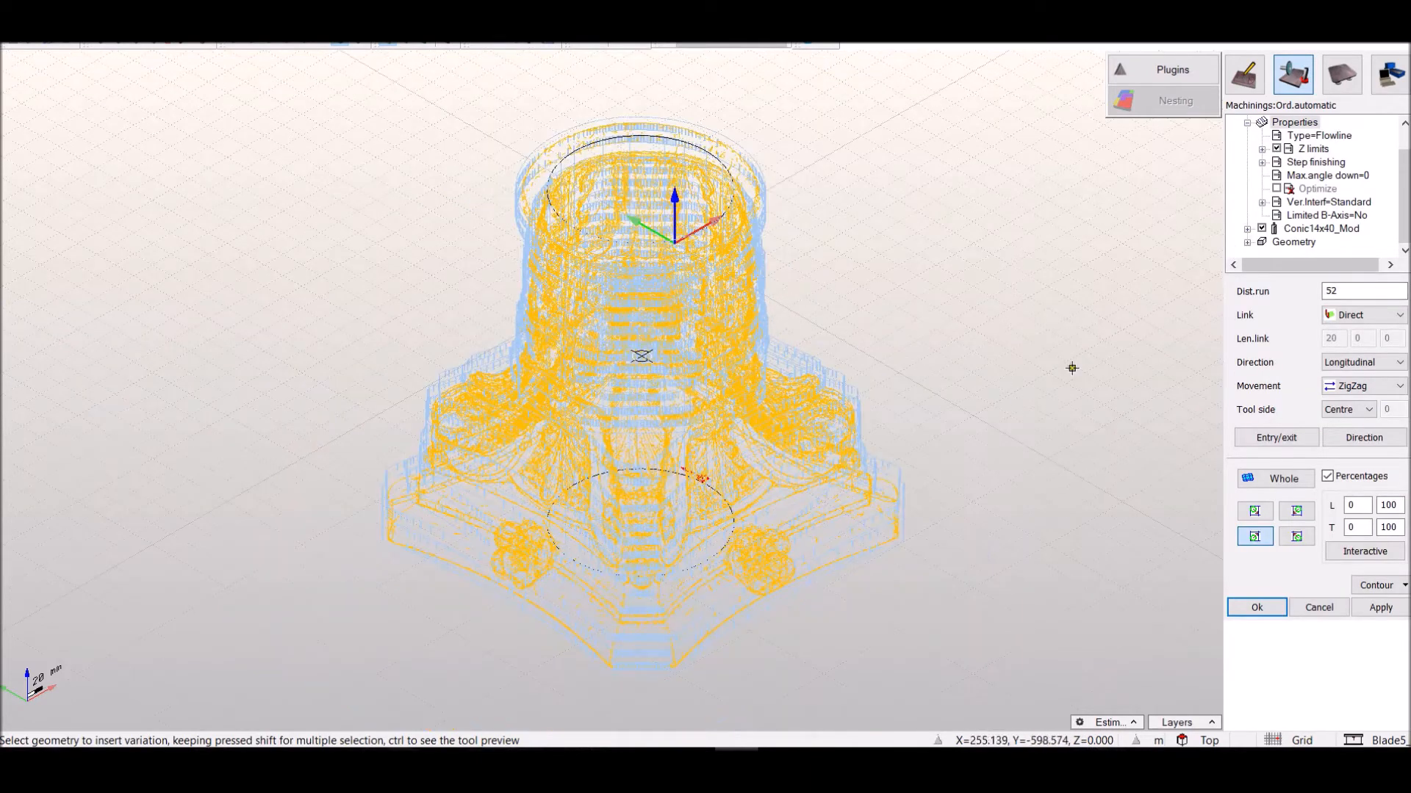
{"action": "scroll", "coordinate": [1029, 389], "scroll_direction": "down", "scroll_amount": 1}
{"action": "scroll", "coordinate": [848, 230], "scroll_direction": "up", "scroll_amount": 1}
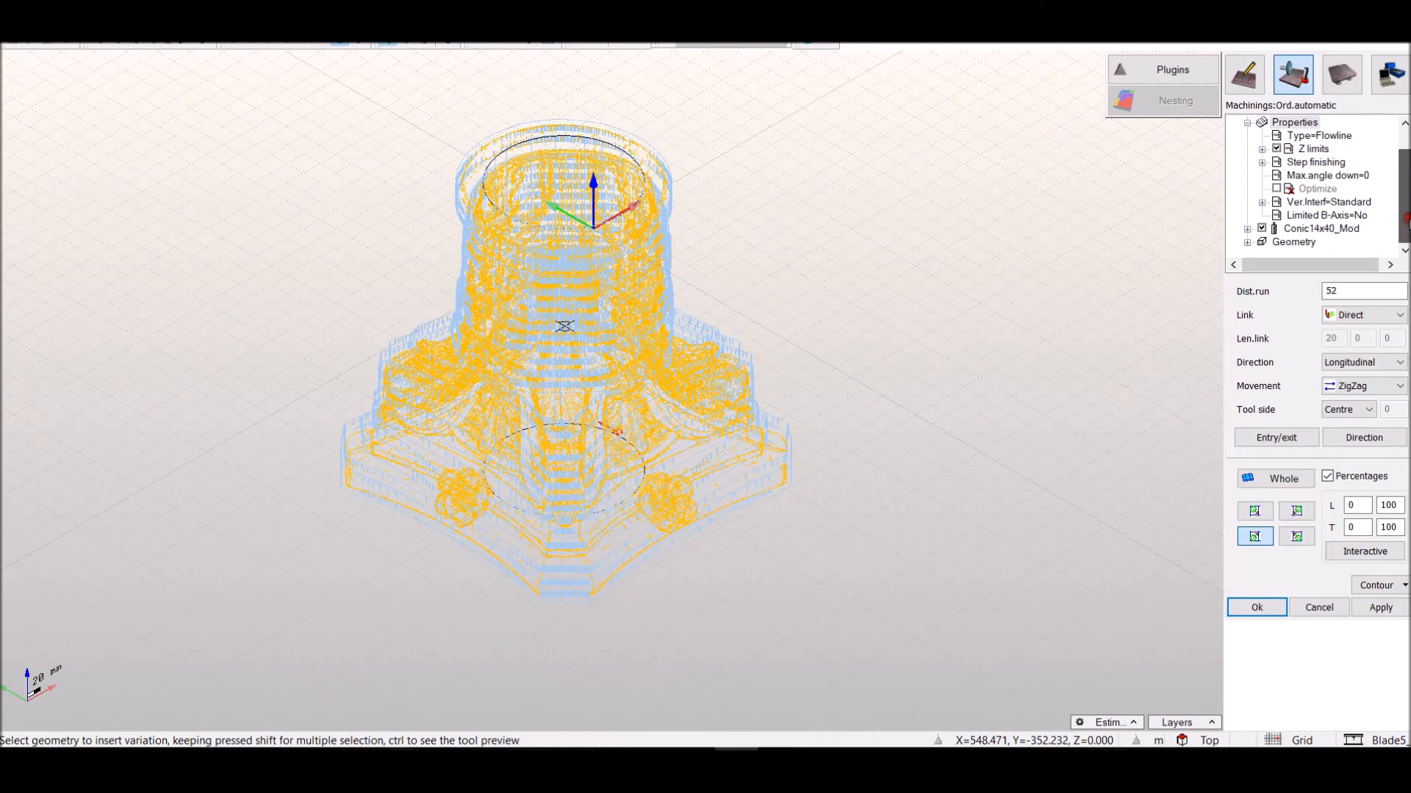
{"action": "left_click", "coordinate": [1377, 614]}
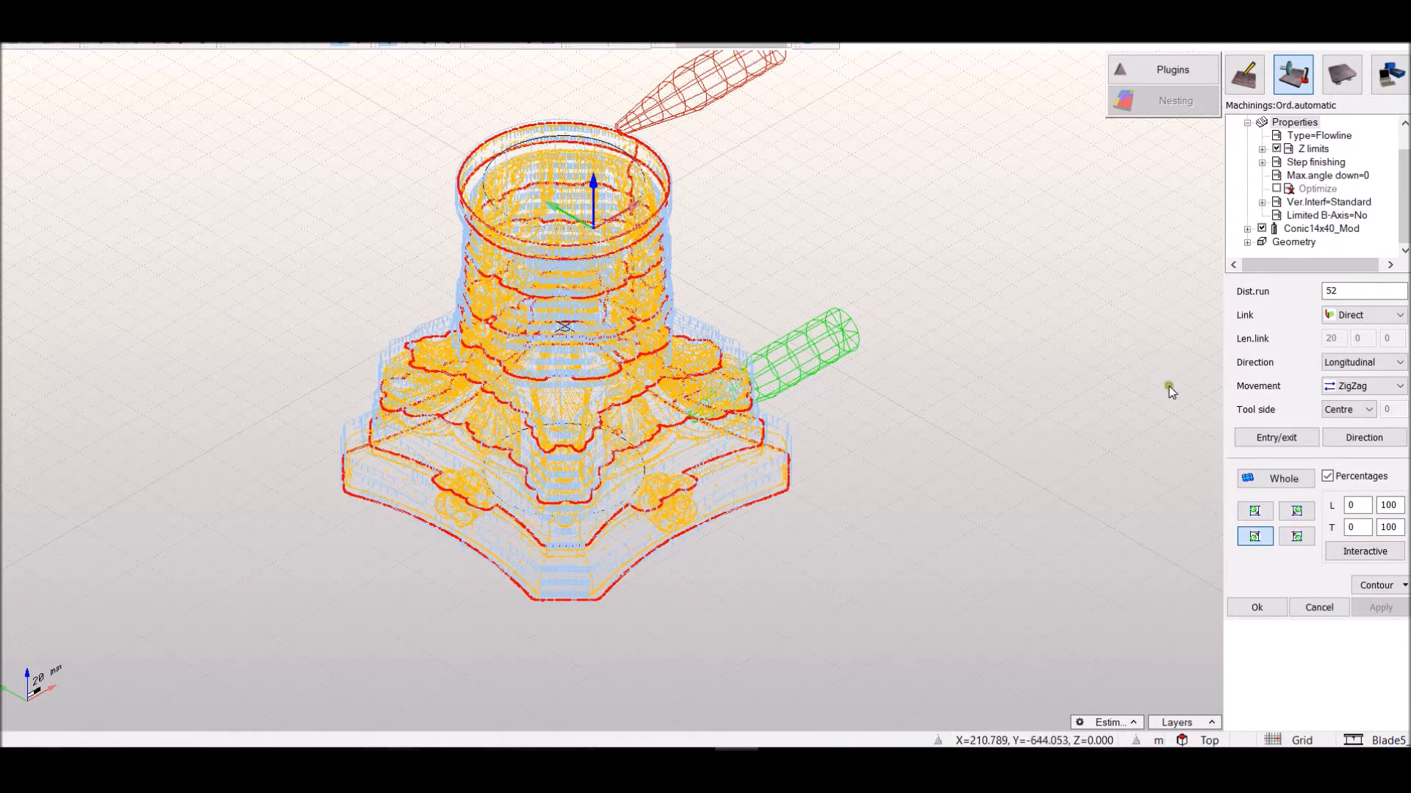
Set the machining direction to Transversal and recalculate the toolpath
{"action": "left_click", "coordinate": [1358, 363]}
{"action": "left_click", "coordinate": [1348, 390]}
{"action": "left_click", "coordinate": [1385, 607]}
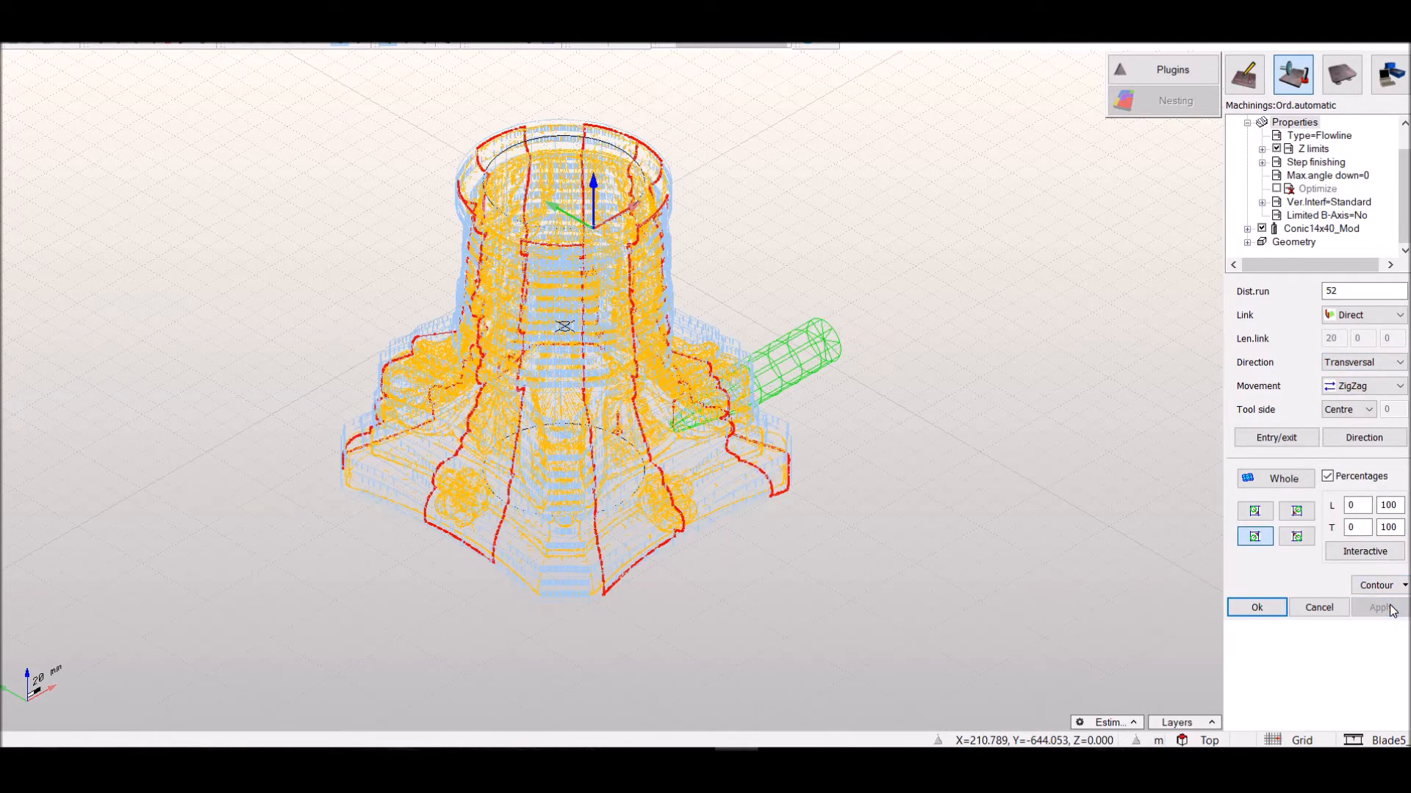
Check the overmaterial settings of the Conic14x40_Mod tool and view the toolpath from another side
{"action": "left_click", "coordinate": [1249, 229]}
{"action": "left_click", "coordinate": [1261, 215]}
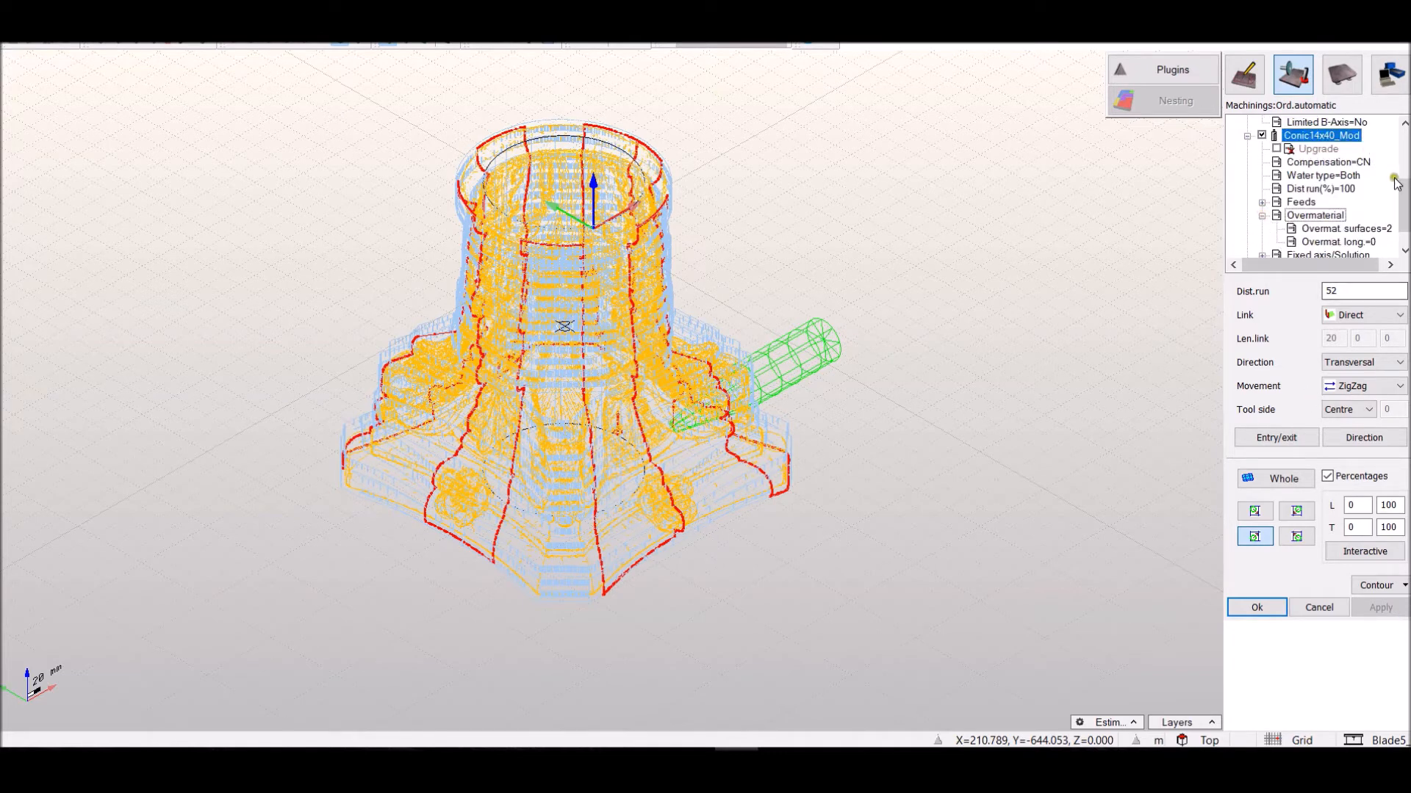
{"action": "scroll", "coordinate": [1394, 192], "scroll_direction": "up", "scroll_amount": 2}
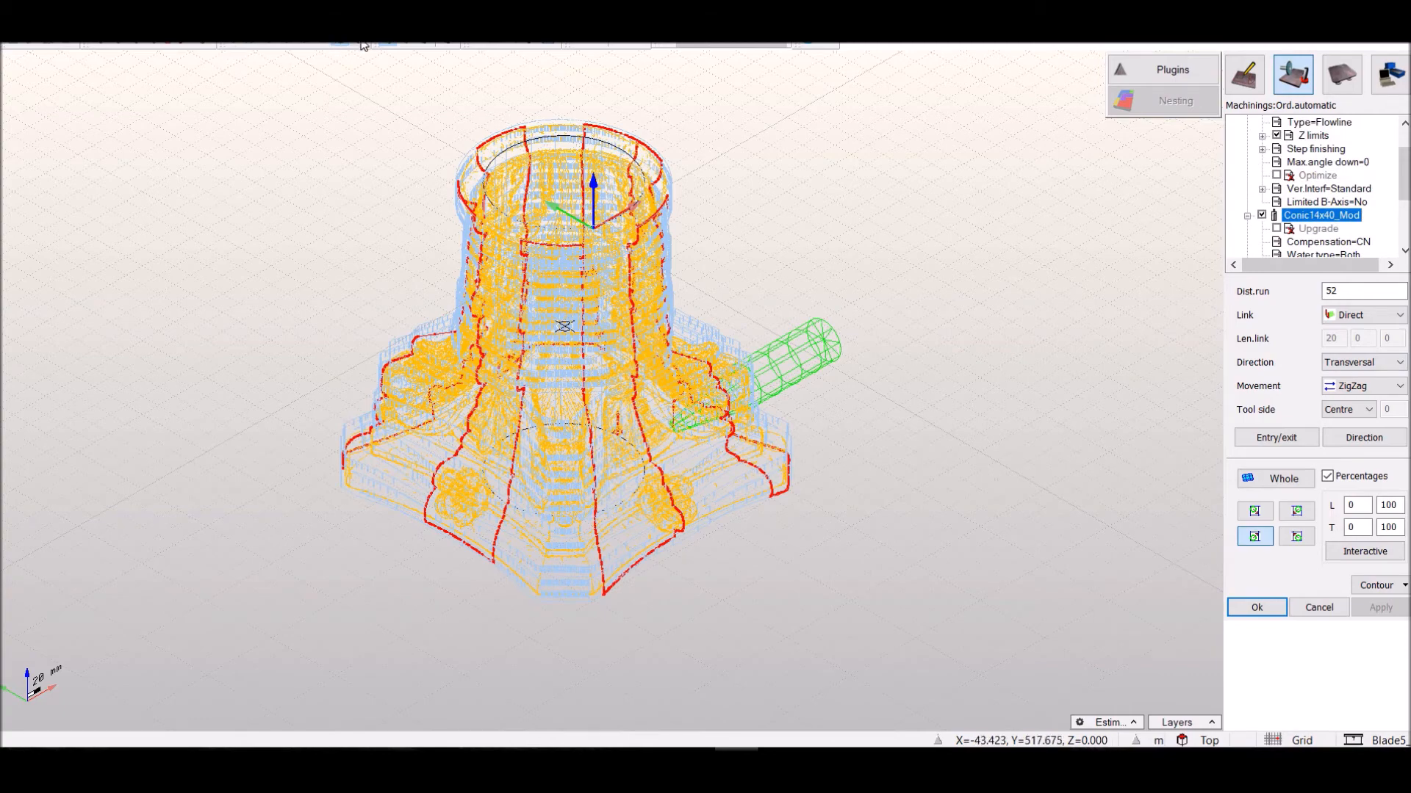
{"action": "middle_click_drag", "start_coordinate": [683, 255], "coordinate": [477, 243]}
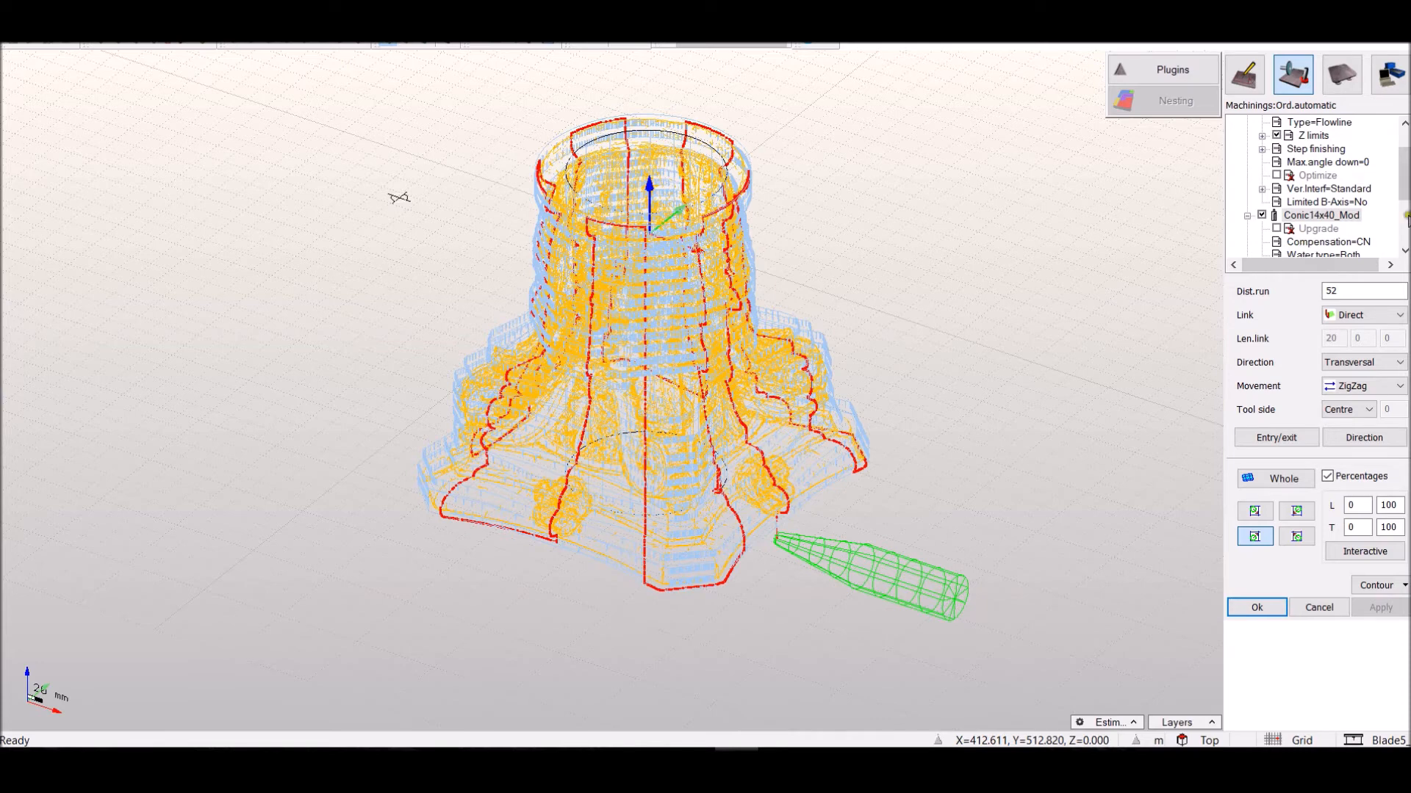
Set the distance between runs to 10, recalculate the toolpath and accept the 5-axis machining
{"action": "left_click_drag", "start_coordinate": [1406, 163], "coordinate": [1406, 183]}
{"action": "double_click", "coordinate": [1368, 291]}
{"action": "type", "text": "20"}
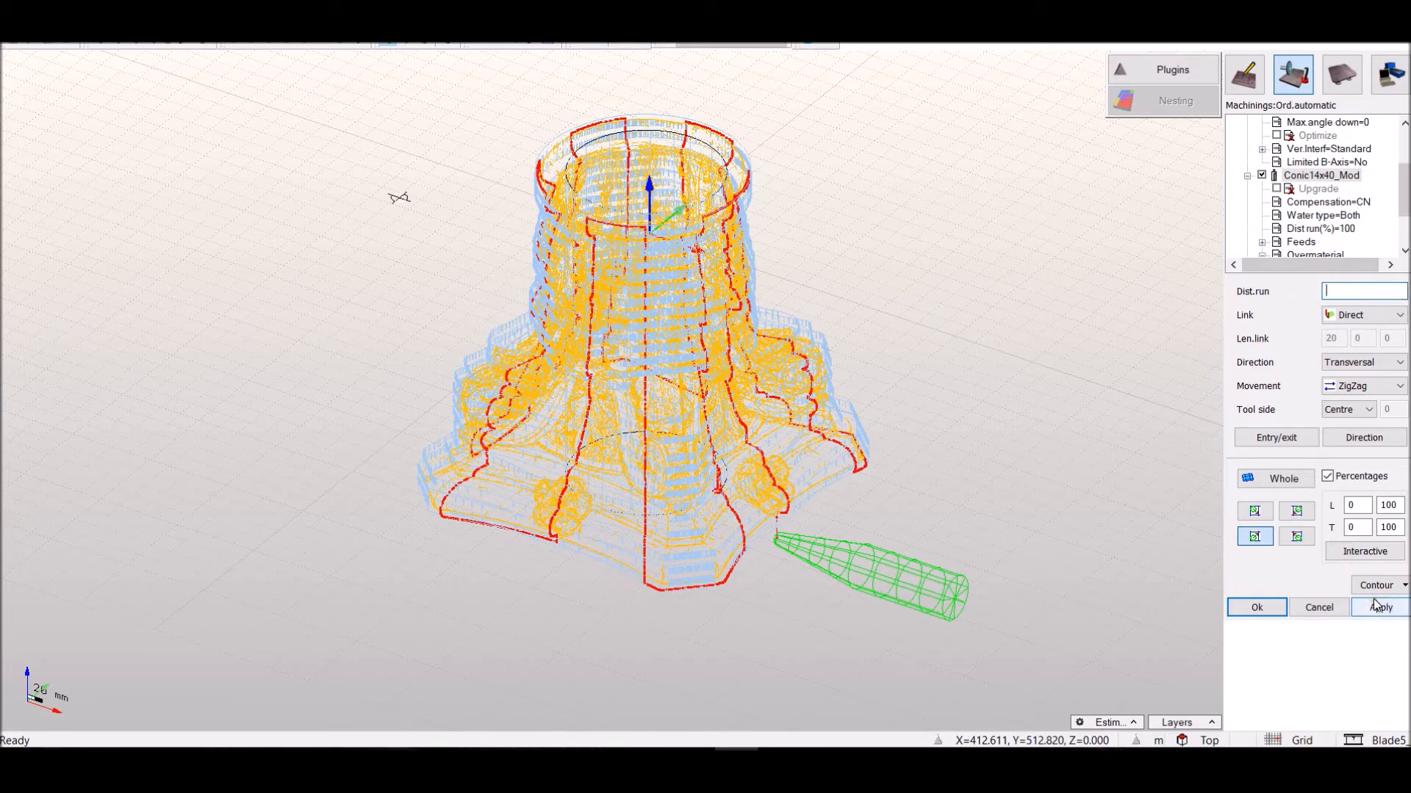
{"action": "left_click", "coordinate": [1376, 613]}
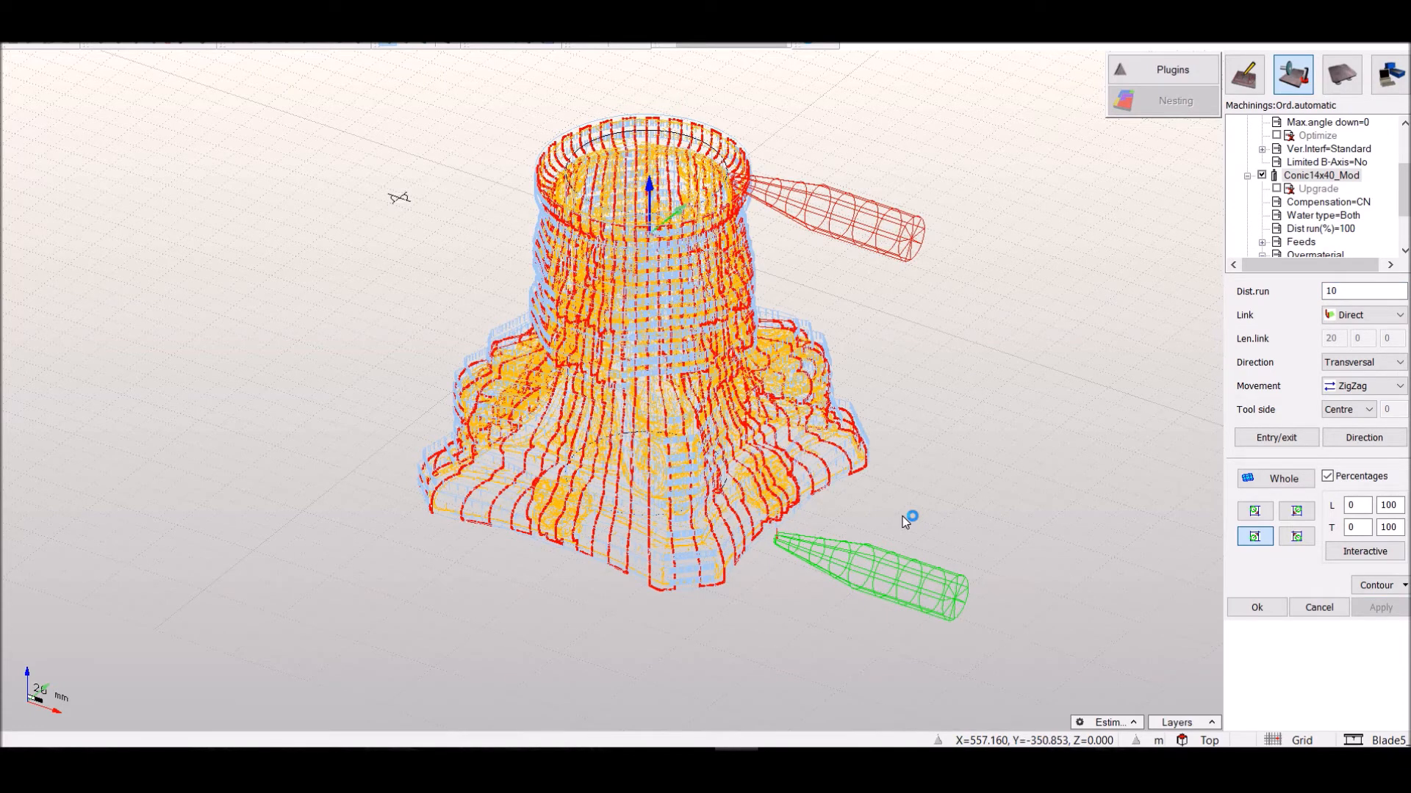
{"action": "left_click", "coordinate": [1256, 606]}
Create the virtual milling of the 5ax-Bitirme_Conic14x40_Mod machining
{"action": "left_click", "coordinate": [1315, 135]}
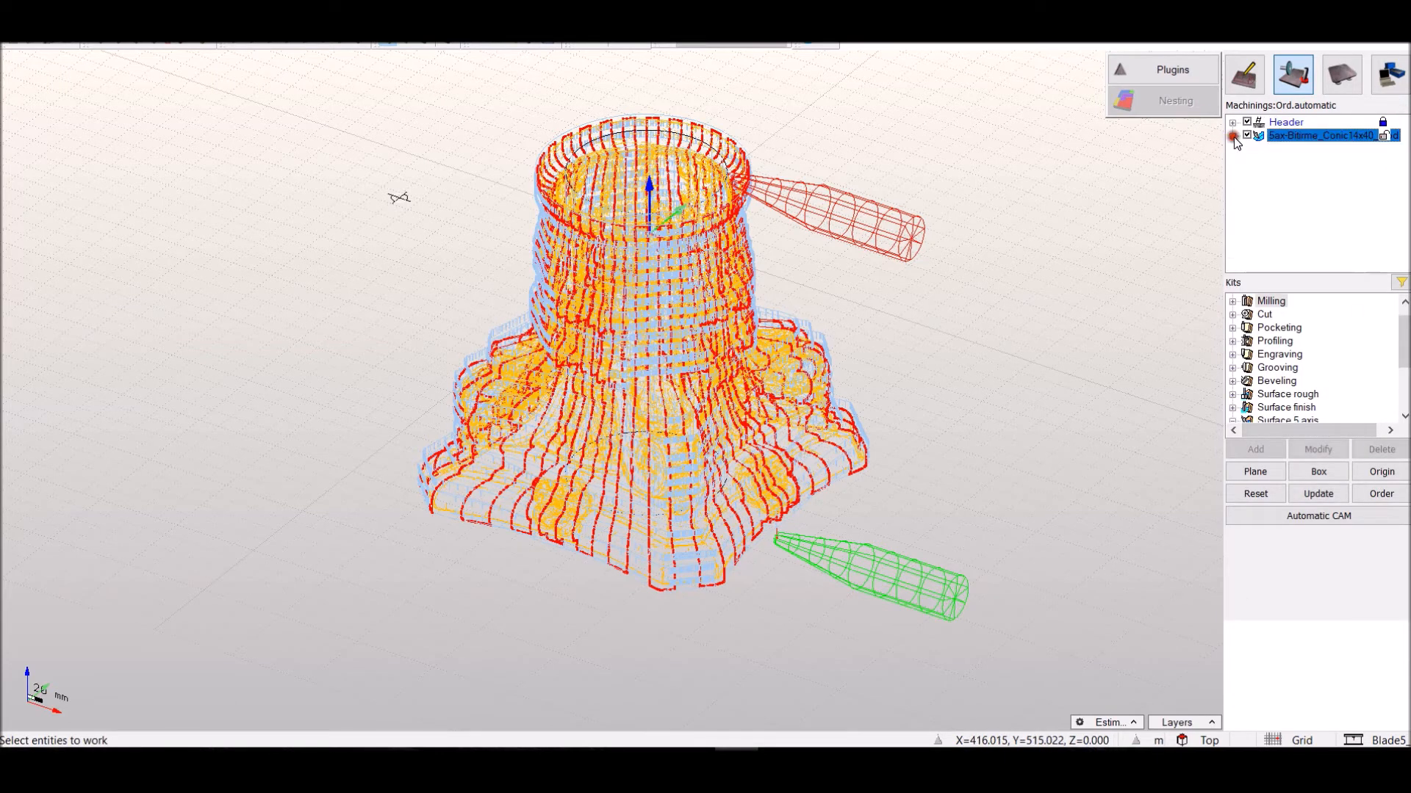
{"action": "right_click", "coordinate": [1315, 135]}
{"action": "mouse_move", "coordinate": [1308, 416]}
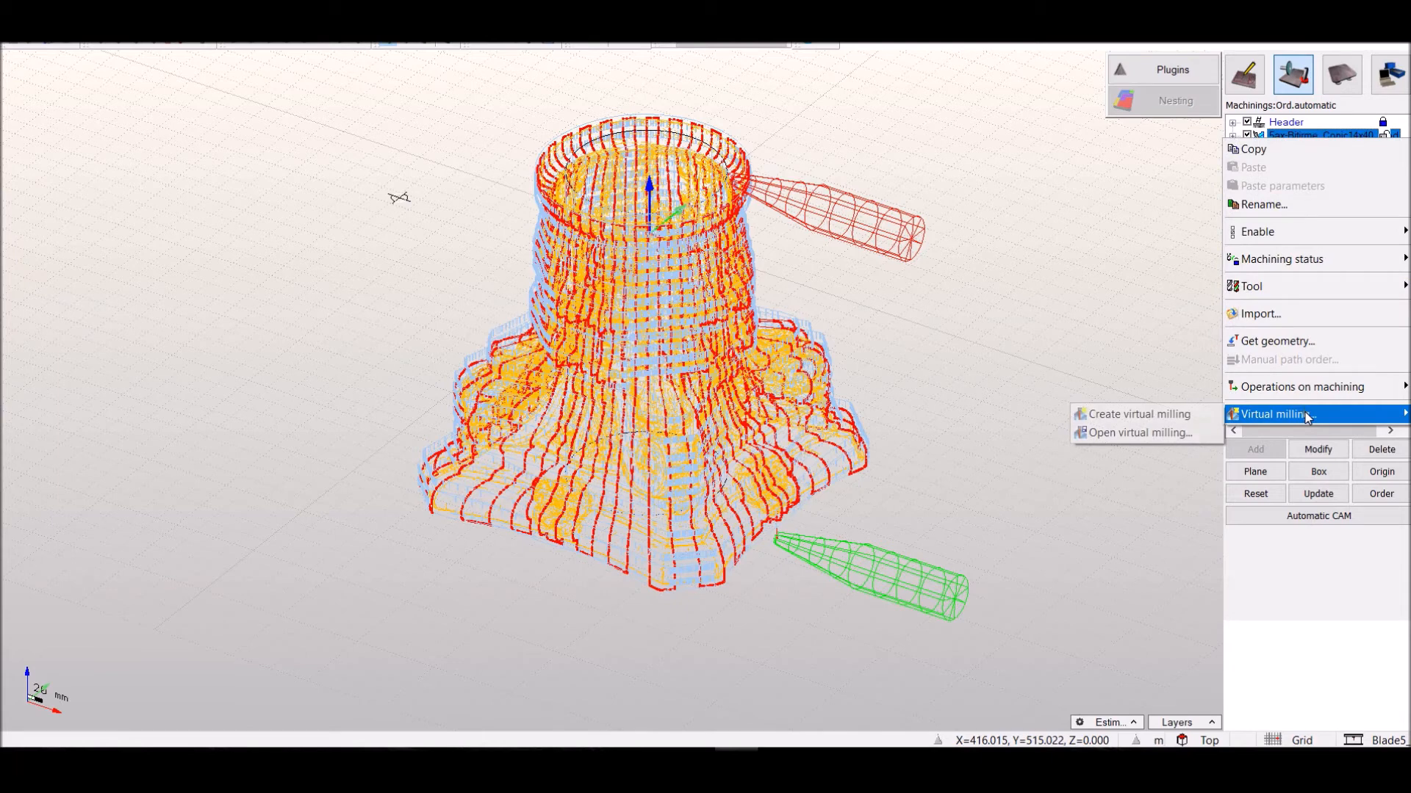
{"action": "left_click", "coordinate": [1178, 417]}
{"action": "left_click", "coordinate": [666, 419]}
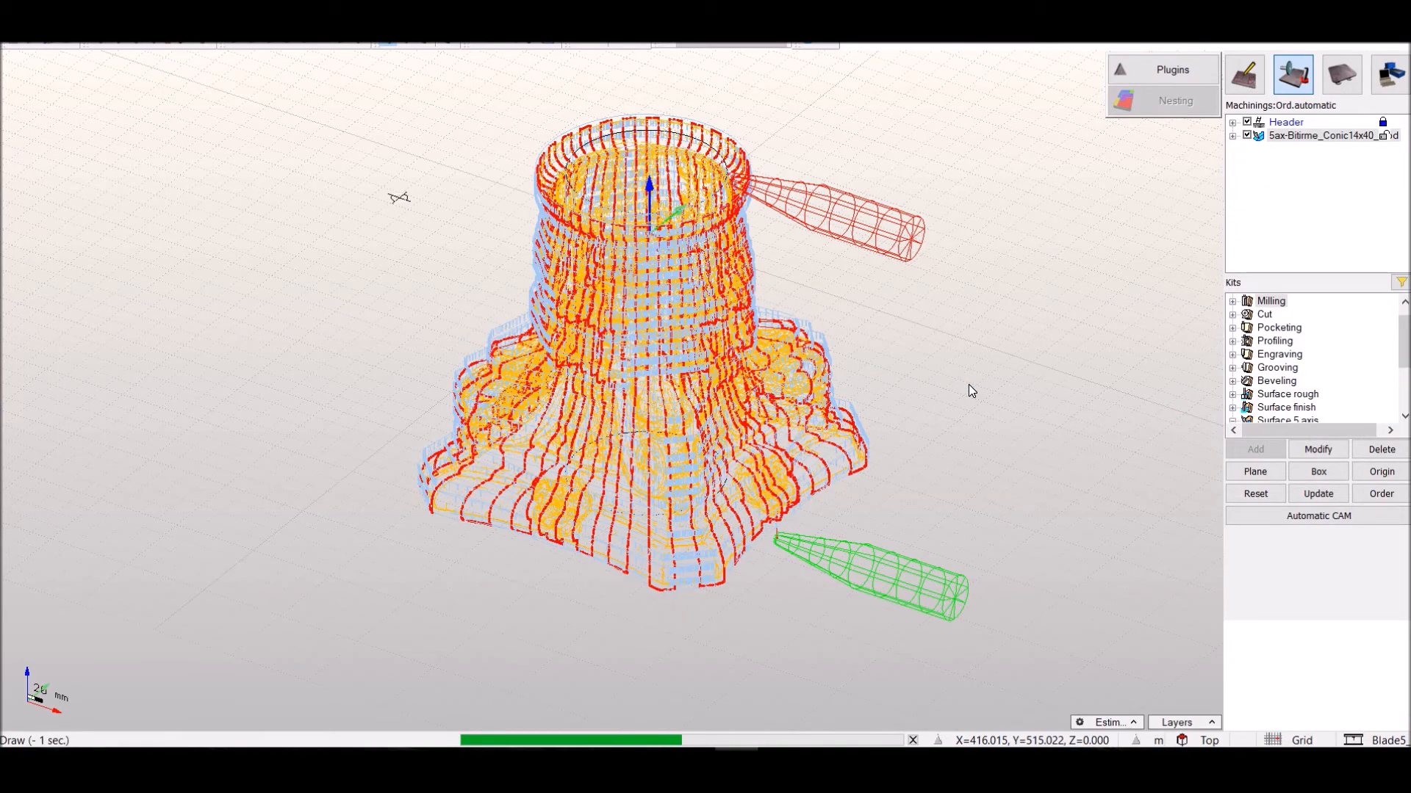
{"action": "right_click", "coordinate": [1299, 137]}
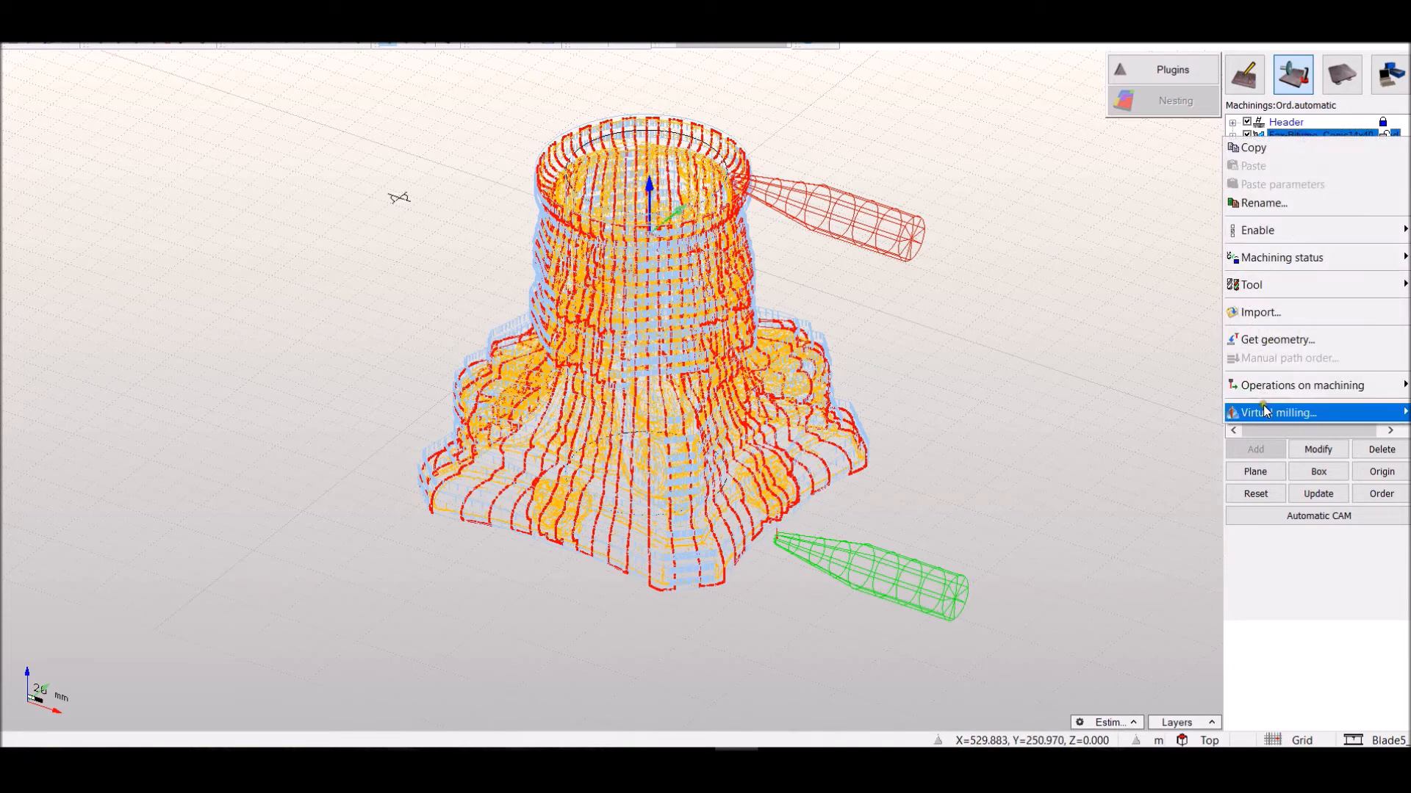
{"action": "mouse_move", "coordinate": [1263, 412]}
{"action": "mouse_move", "coordinate": [1190, 413]}
{"action": "left_click", "coordinate": [1297, 468]}
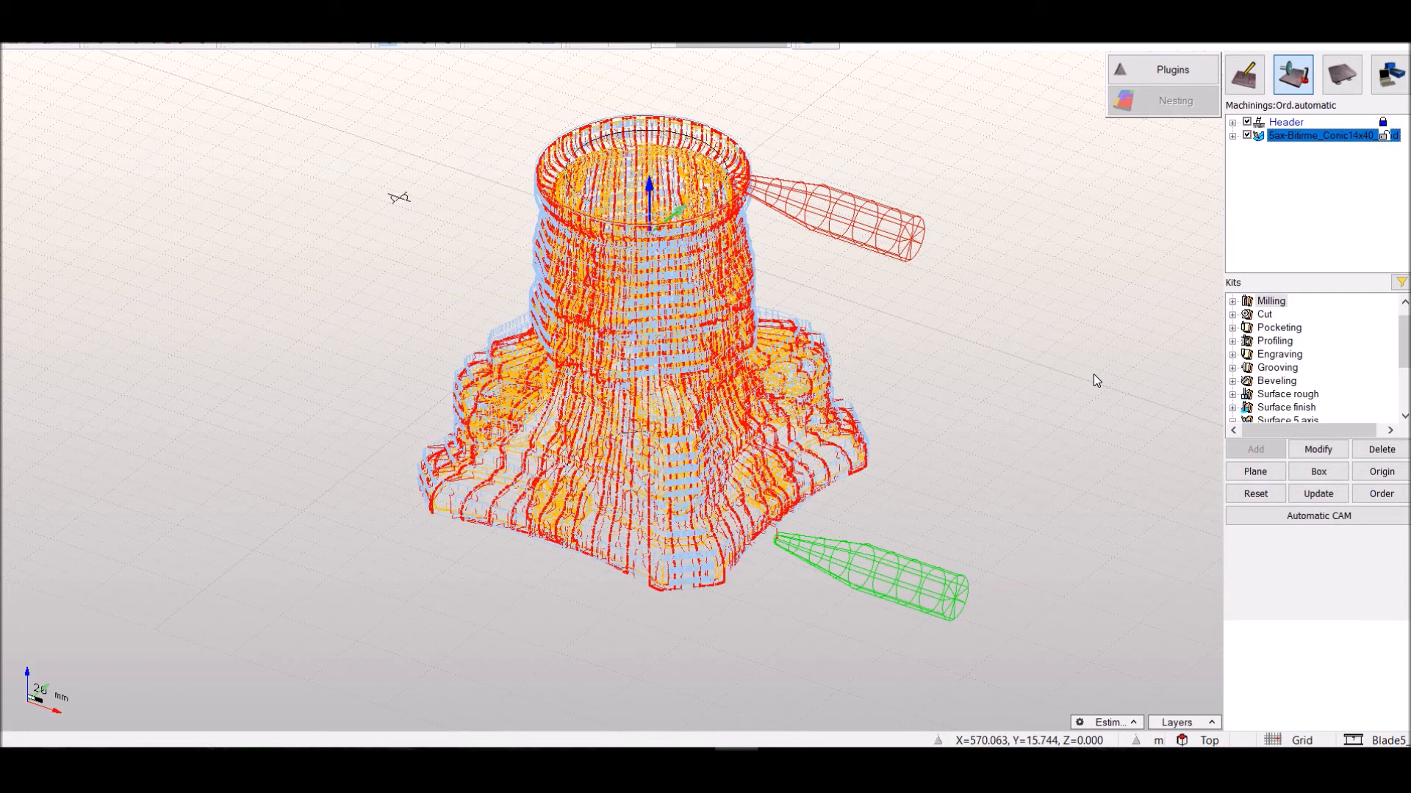
Save the virtual milling result of the Conic14x40 machining as sütunbaşı-02
{"action": "right_click", "coordinate": [1287, 138]}
{"action": "mouse_move", "coordinate": [1272, 416]}
{"action": "left_click", "coordinate": [1124, 453]}
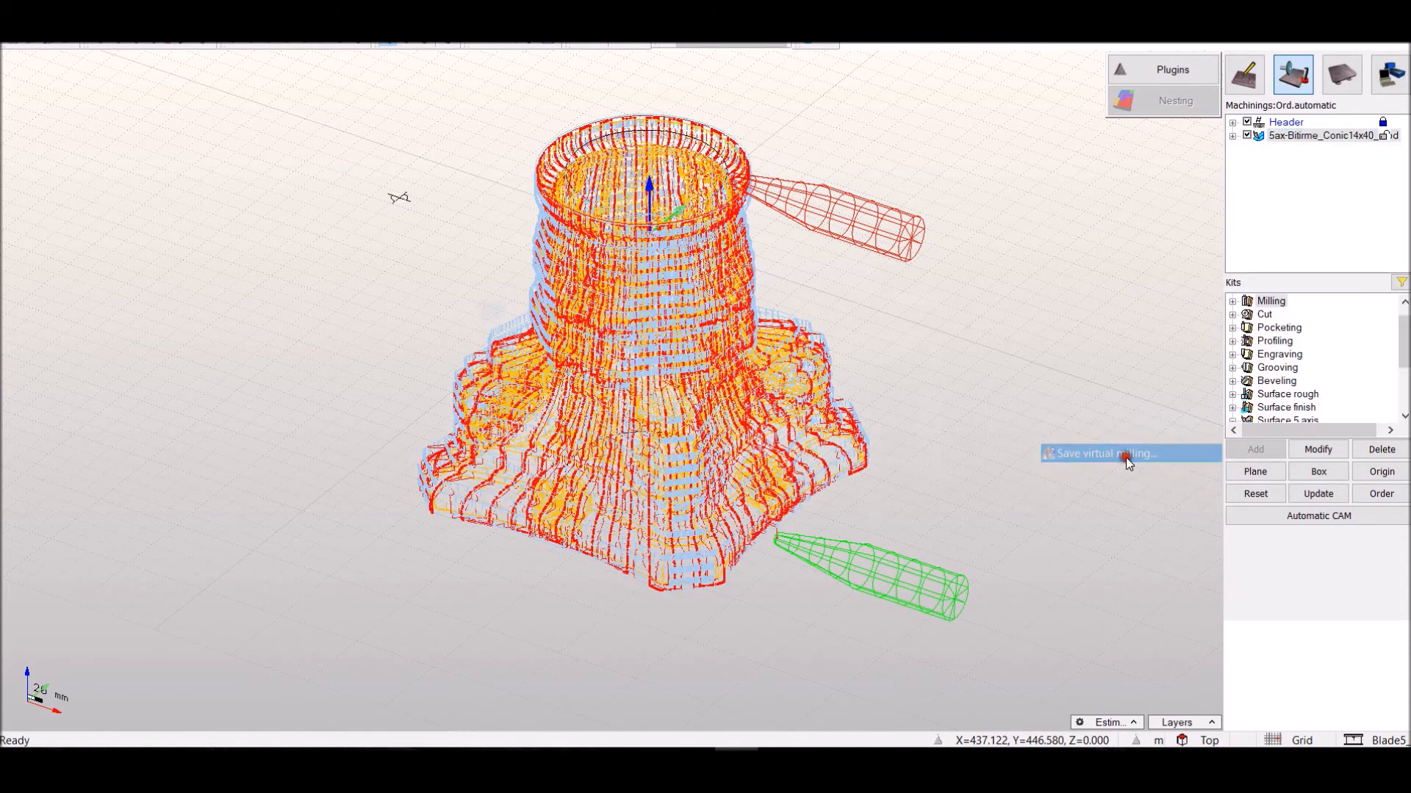
{"action": "left_click", "coordinate": [593, 461]}
{"action": "left_click", "coordinate": [684, 510]}
{"action": "left_click", "coordinate": [684, 510]}
{"action": "type", "text": "2"}
{"action": "left_click", "coordinate": [915, 514]}
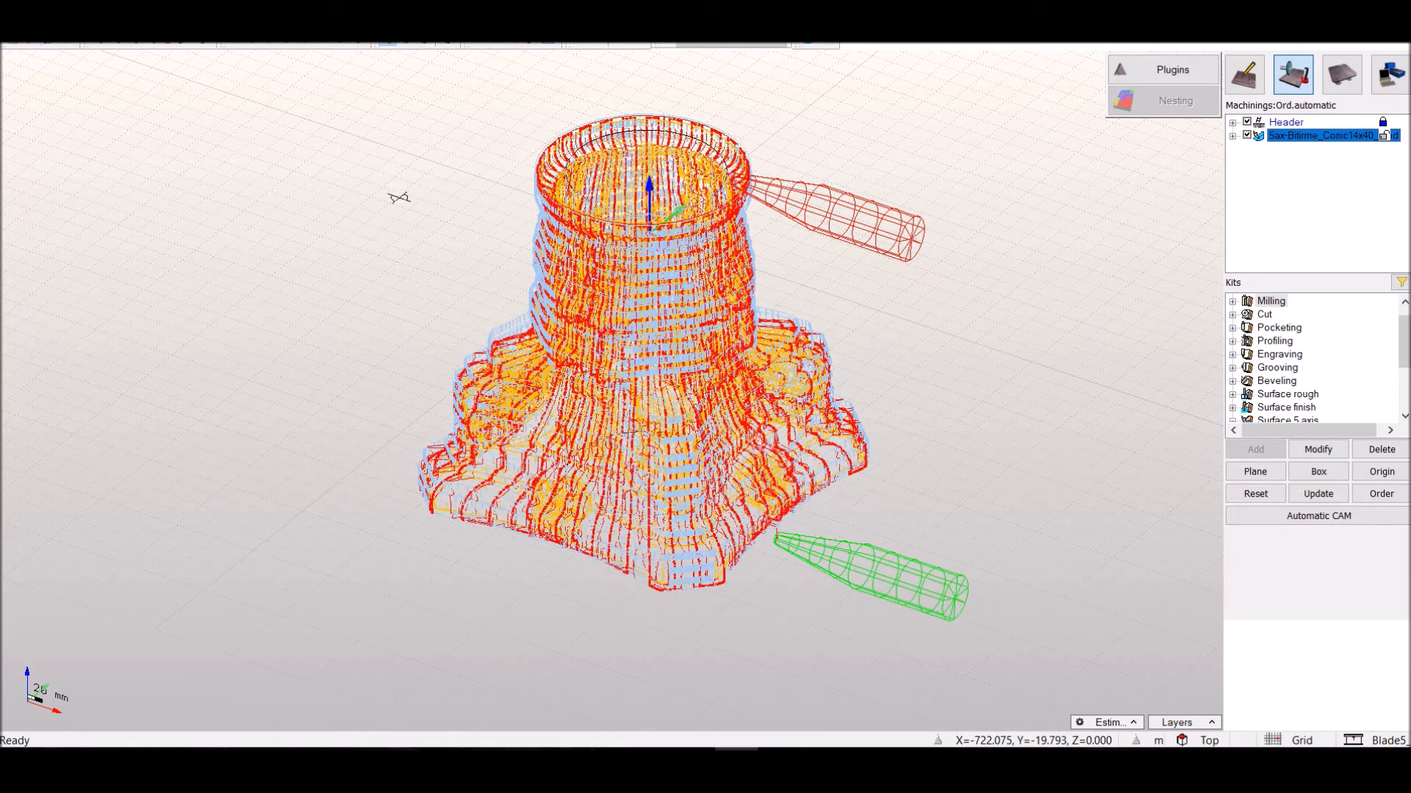
Save the project on the Desktop as an EasySTONE .est file with a sütunbaşı name
{"action": "left_click", "coordinate": [11, 29]}
{"action": "left_click", "coordinate": [41, 95]}
{"action": "left_click", "coordinate": [590, 506]}
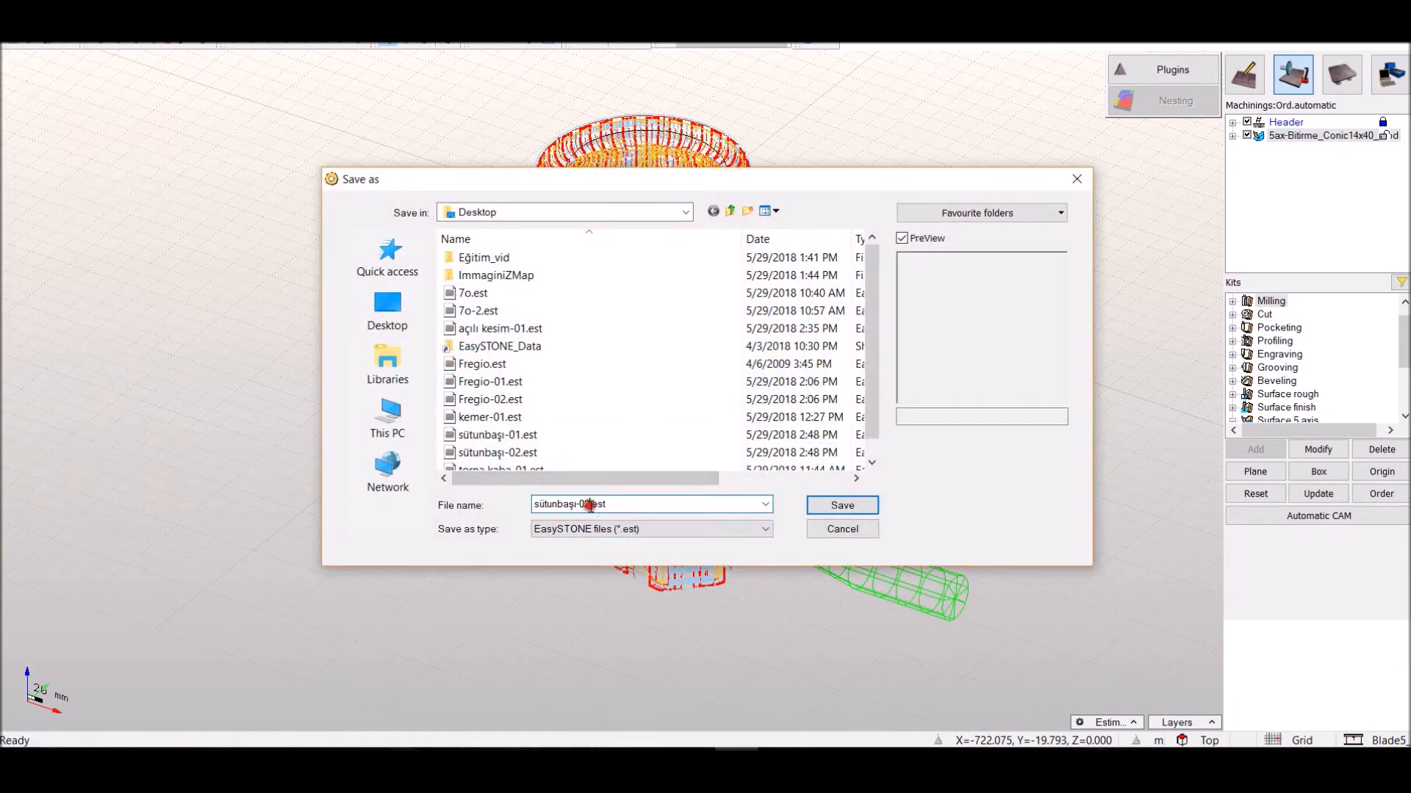
{"action": "key", "text": "Return"}
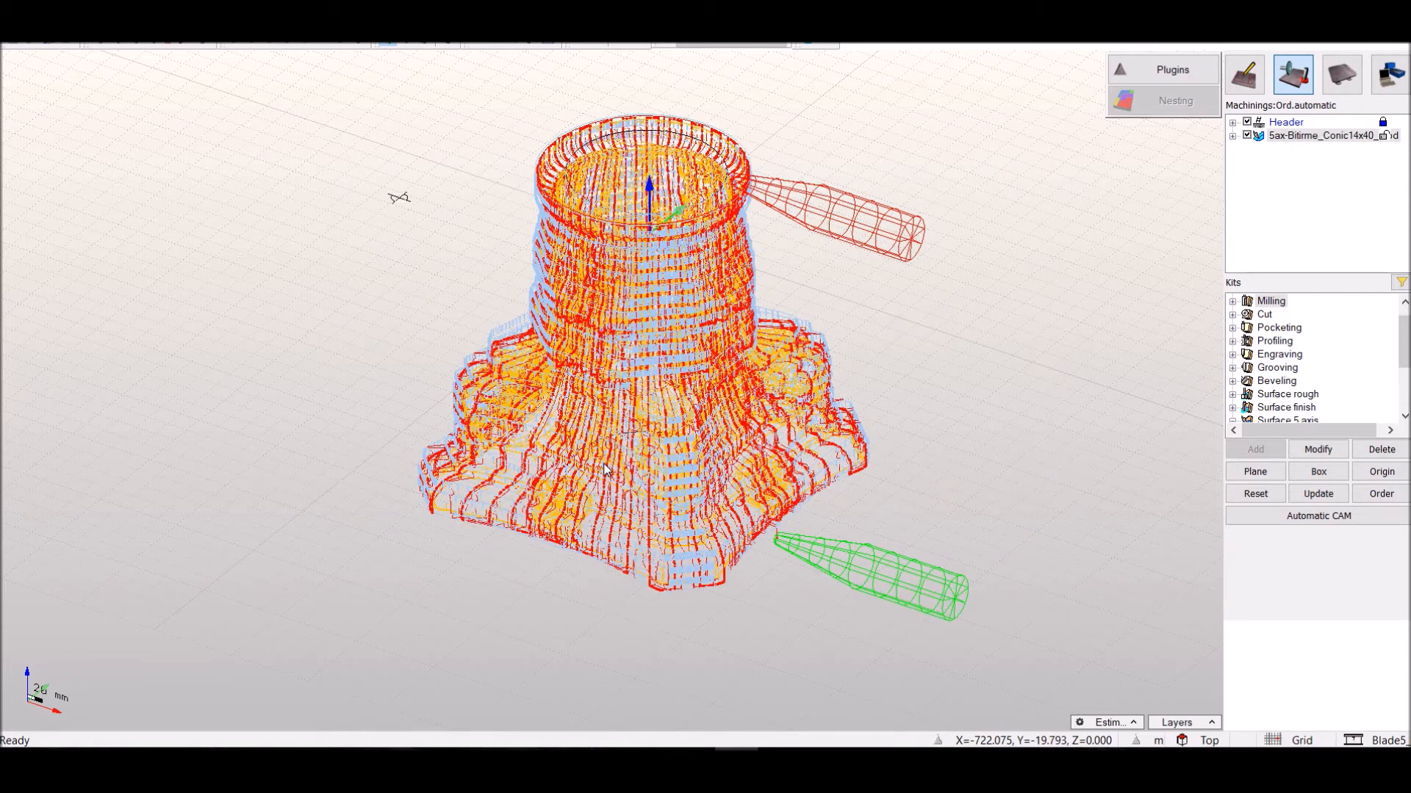
{"action": "left_click", "coordinate": [604, 470]}
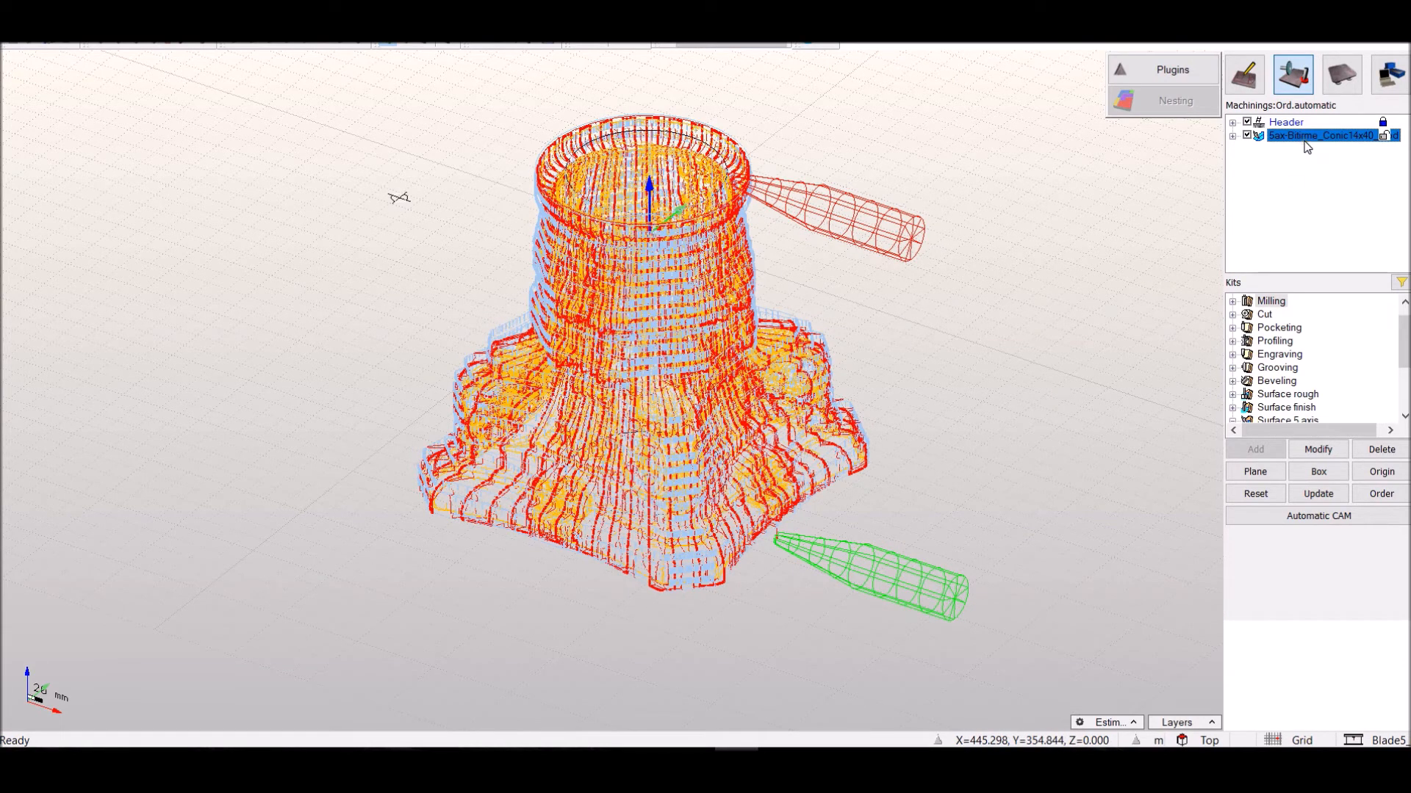
Delete the Conic14x40 machining and define the stock box from surfaces by loading the newly saved virtual milling file
{"action": "left_click", "coordinate": [1381, 449]}
{"action": "left_click", "coordinate": [1318, 471]}
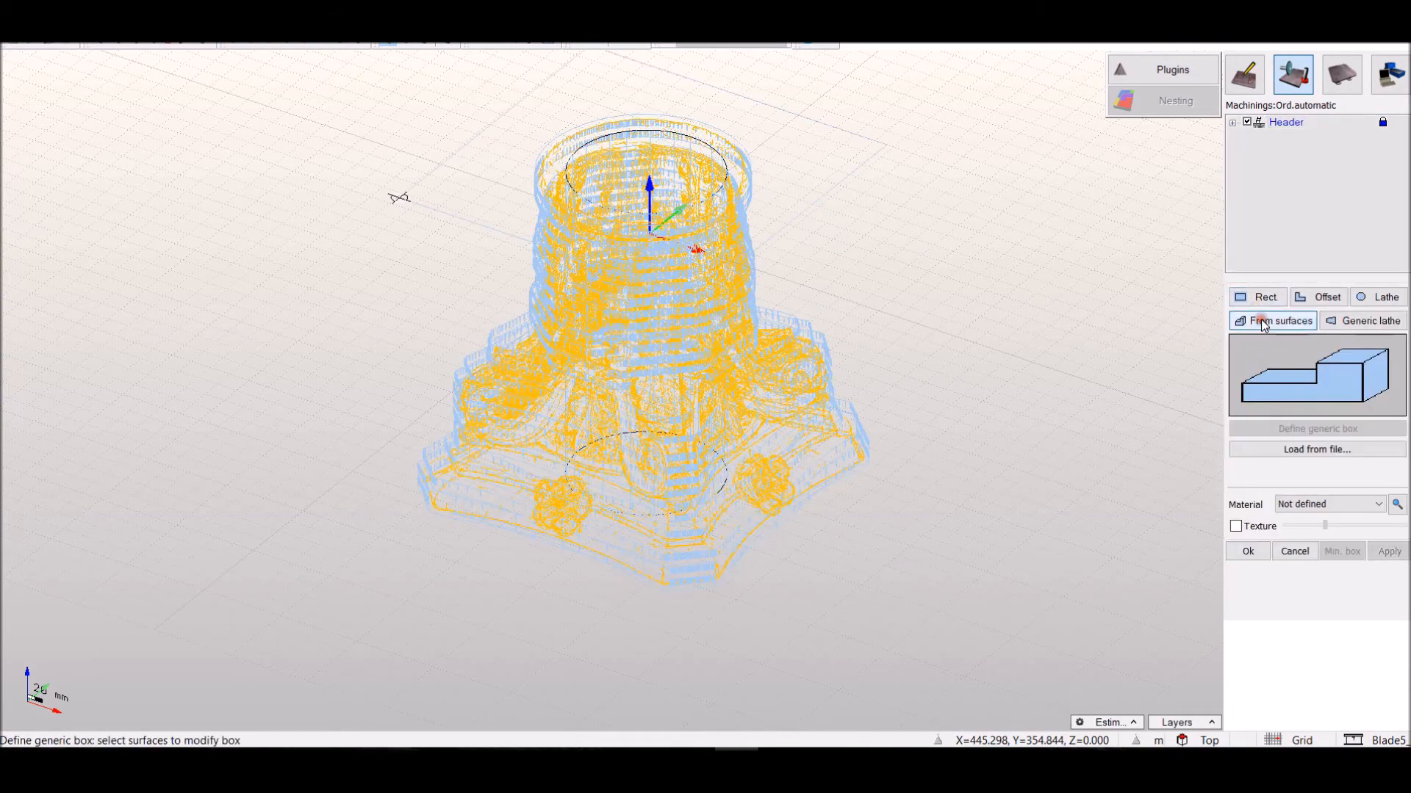
{"action": "left_click", "coordinate": [1308, 449]}
{"action": "left_click", "coordinate": [599, 388]}
{"action": "left_click", "coordinate": [935, 512]}
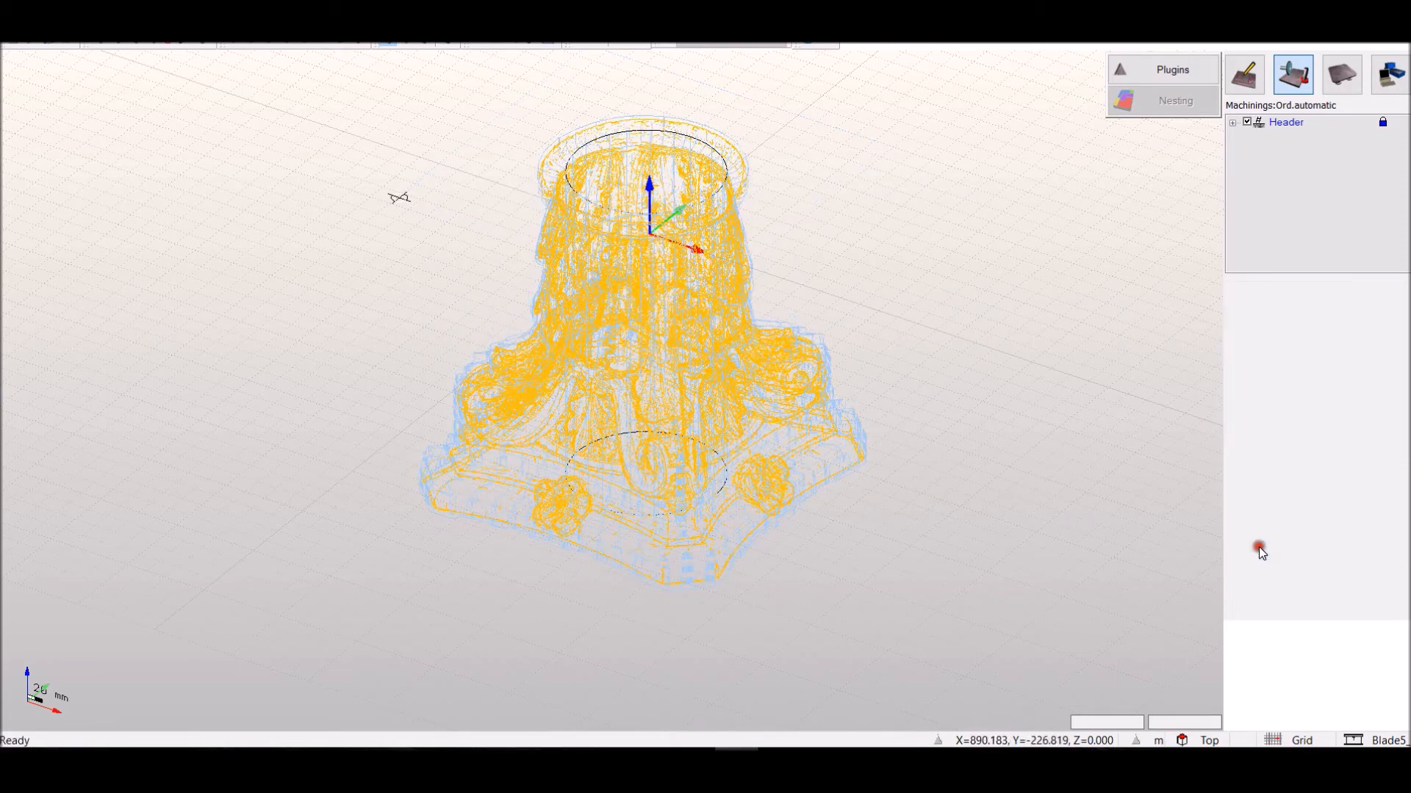
{"action": "left_click", "coordinate": [1258, 548]}
Examine the remaining stock around the shaded capital from several sides, including a close-up of the corner scrolls
{"action": "left_click", "coordinate": [423, 42]}
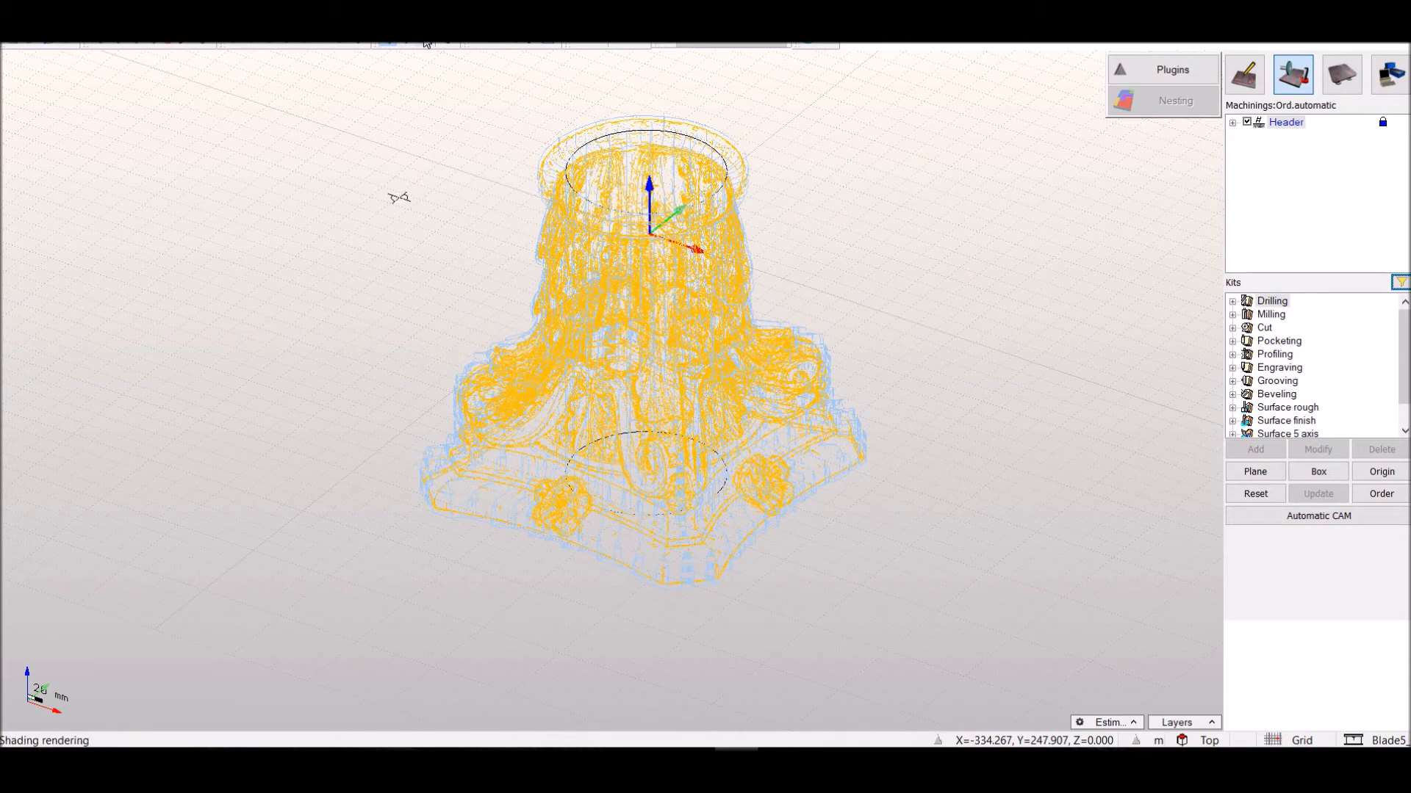
{"action": "left_click", "coordinate": [358, 43]}
{"action": "middle_click_drag", "start_coordinate": [738, 410], "coordinate": [784, 367]}
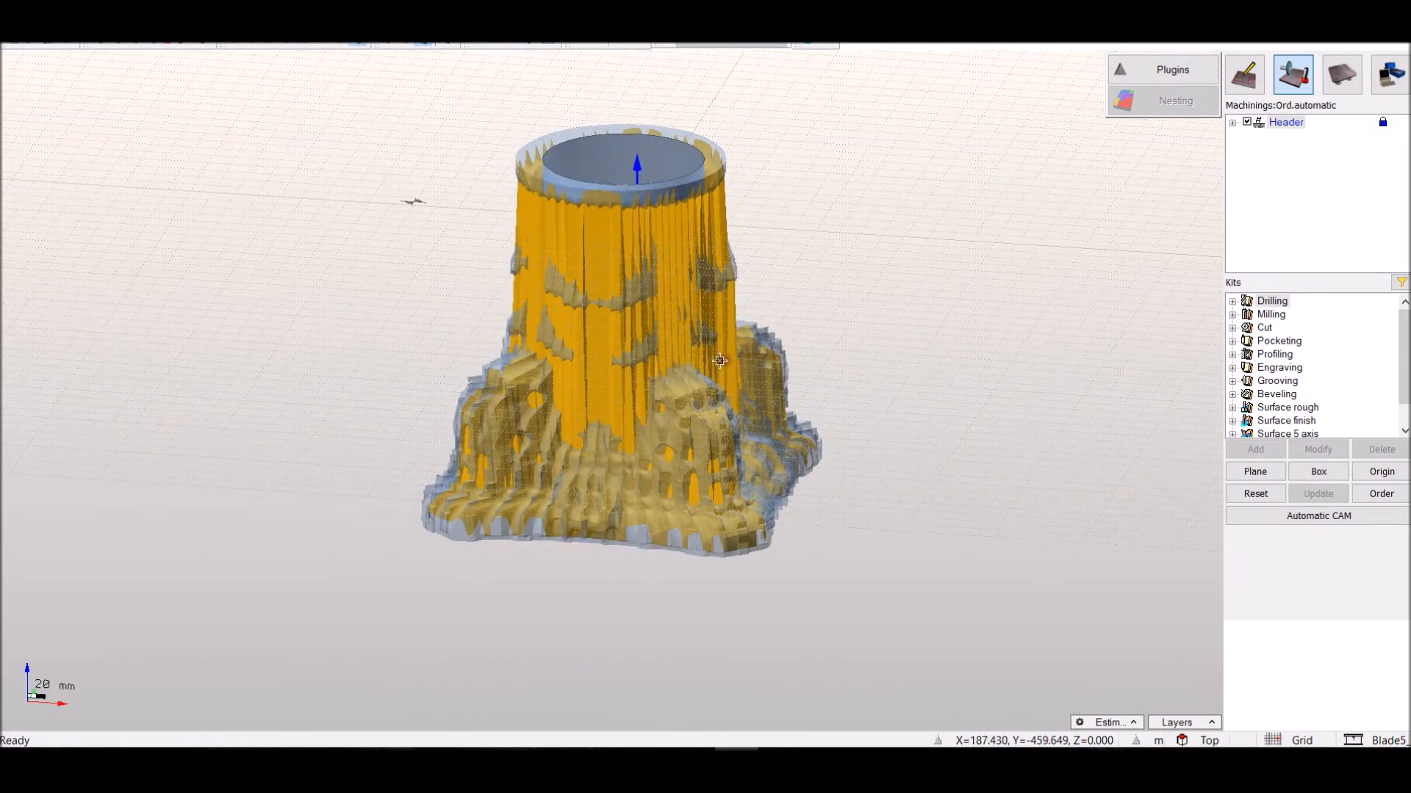
{"action": "scroll", "coordinate": [679, 382], "scroll_direction": "up", "scroll_amount": 4}
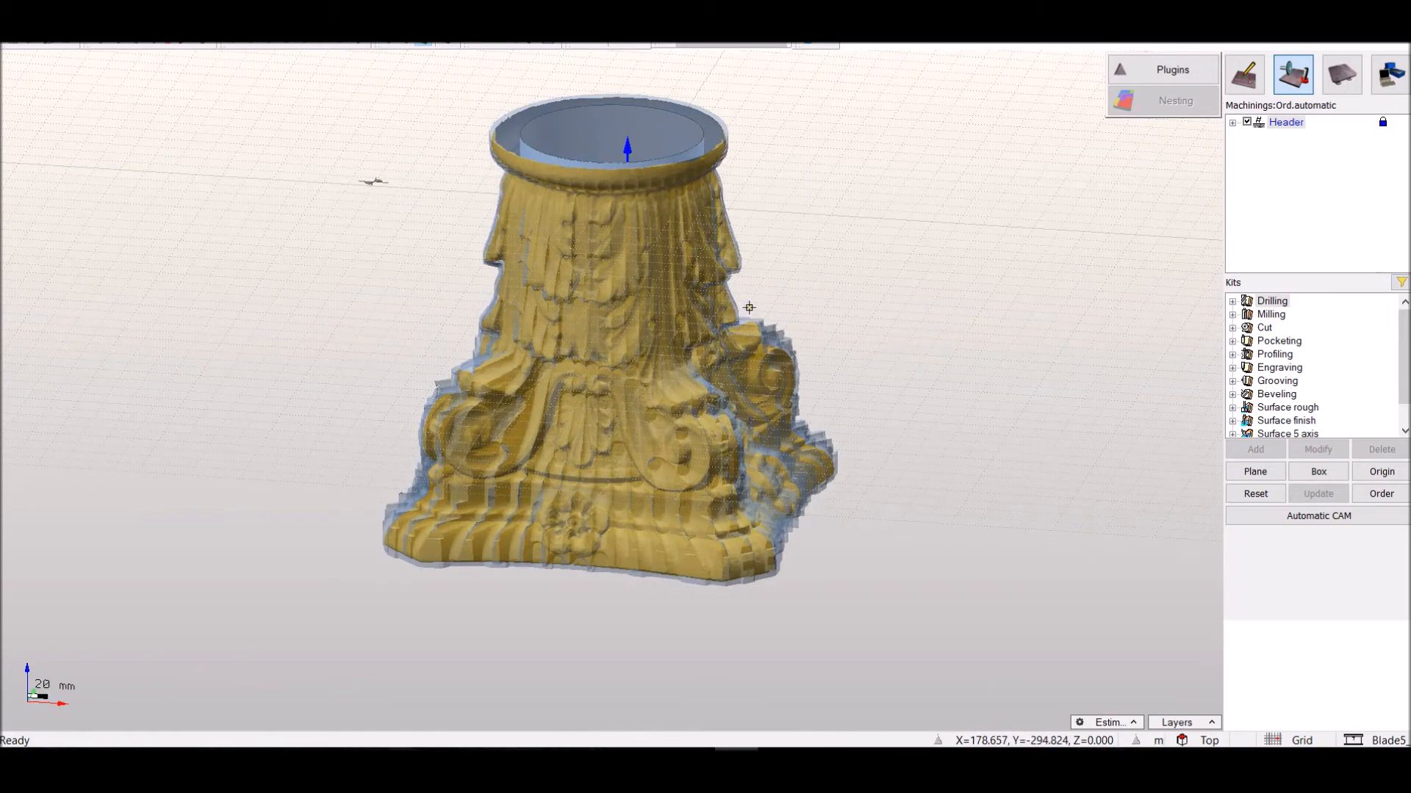
{"action": "scroll", "coordinate": [825, 415], "scroll_direction": "up", "scroll_amount": 6}
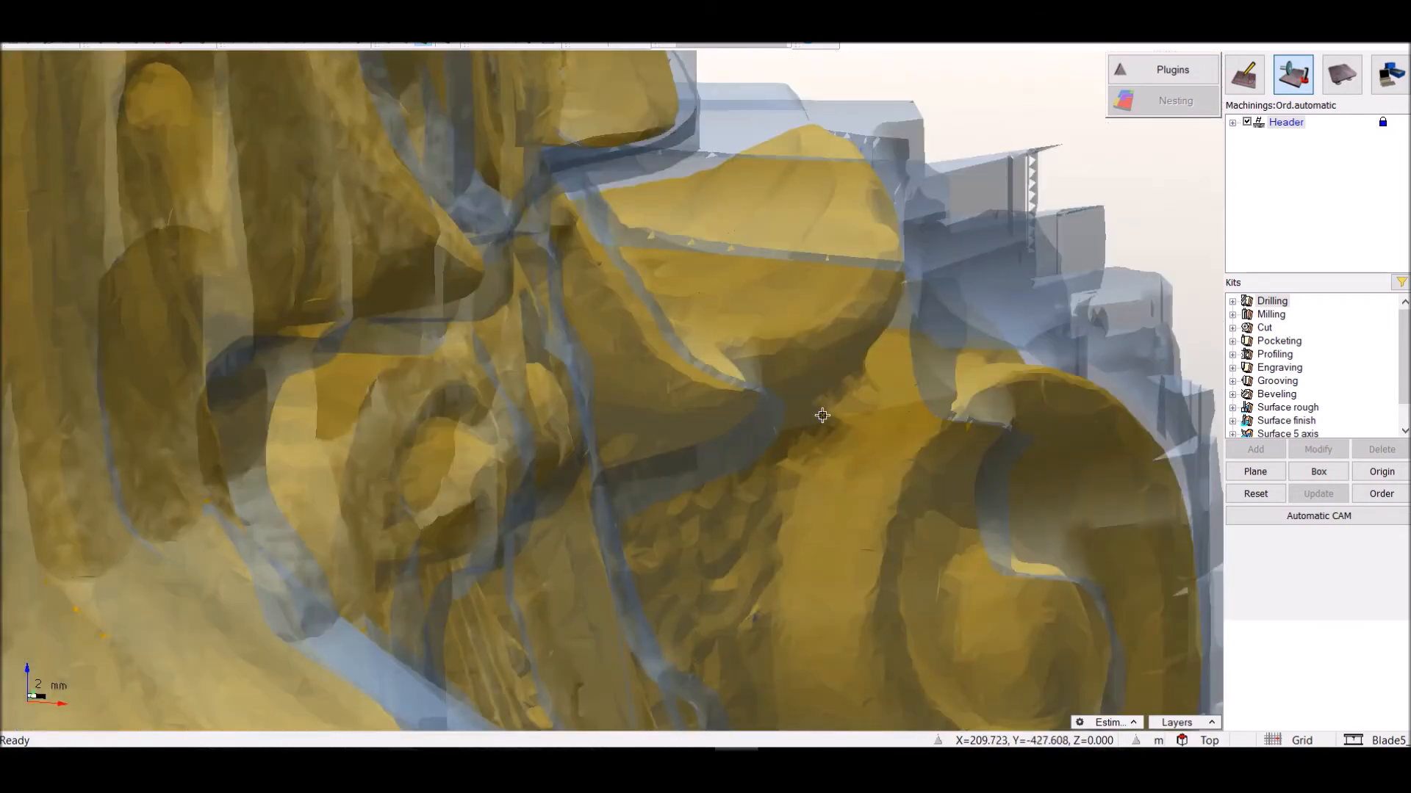
{"action": "scroll", "coordinate": [825, 415], "scroll_direction": "down", "scroll_amount": 3}
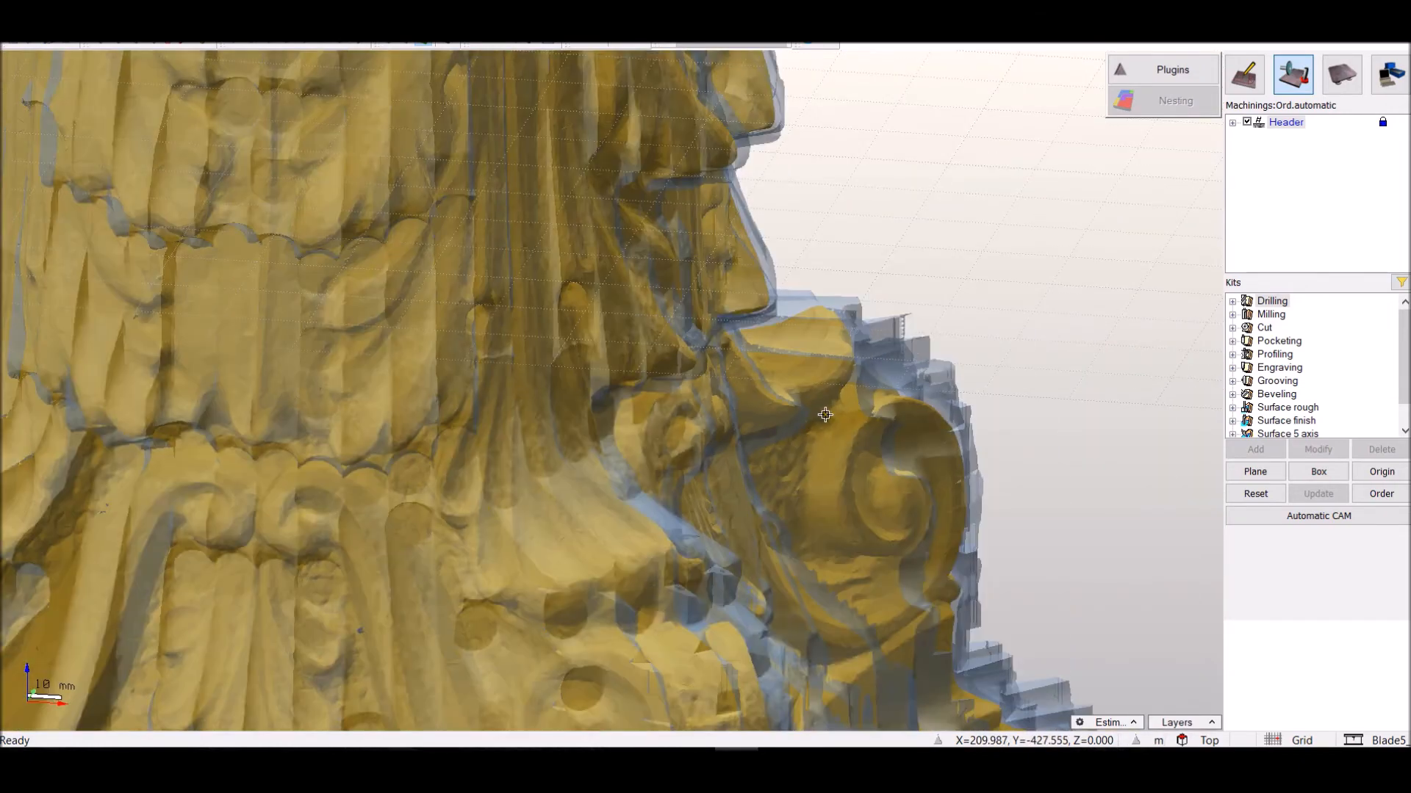
{"action": "scroll", "coordinate": [825, 415], "scroll_direction": "down", "scroll_amount": 5}
{"action": "left_click", "coordinate": [358, 38]}
{"action": "left_click_drag", "start_coordinate": [534, 280], "coordinate": [377, 289]}
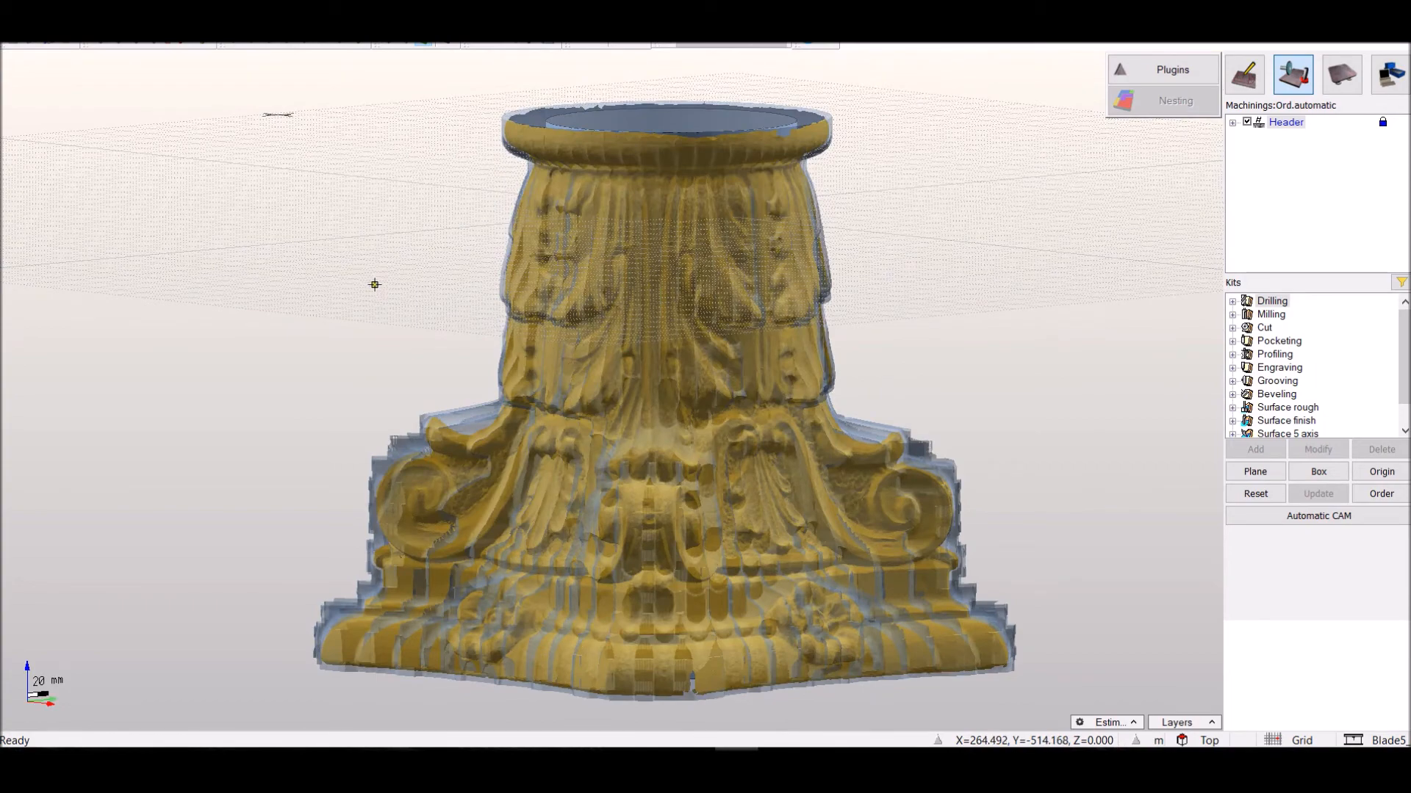
{"action": "left_click", "coordinate": [359, 43]}
{"action": "left_click_drag", "start_coordinate": [416, 312], "coordinate": [598, 330]}
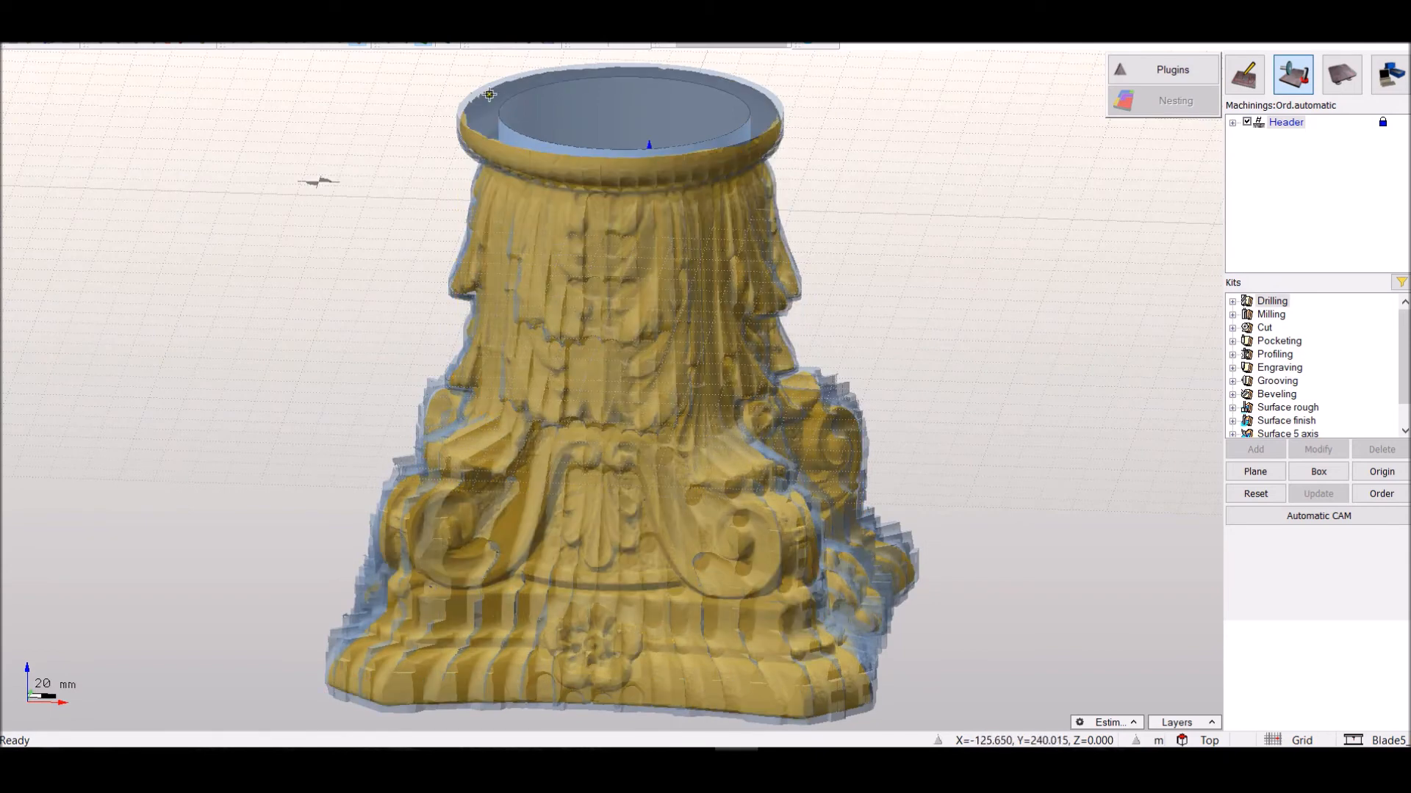
Add the 5ax-Bitirme_Conic8x102_Mod 5-axis surface machining to the Part1\yuzey\G(1) surface
{"action": "left_click", "coordinate": [504, 131]}
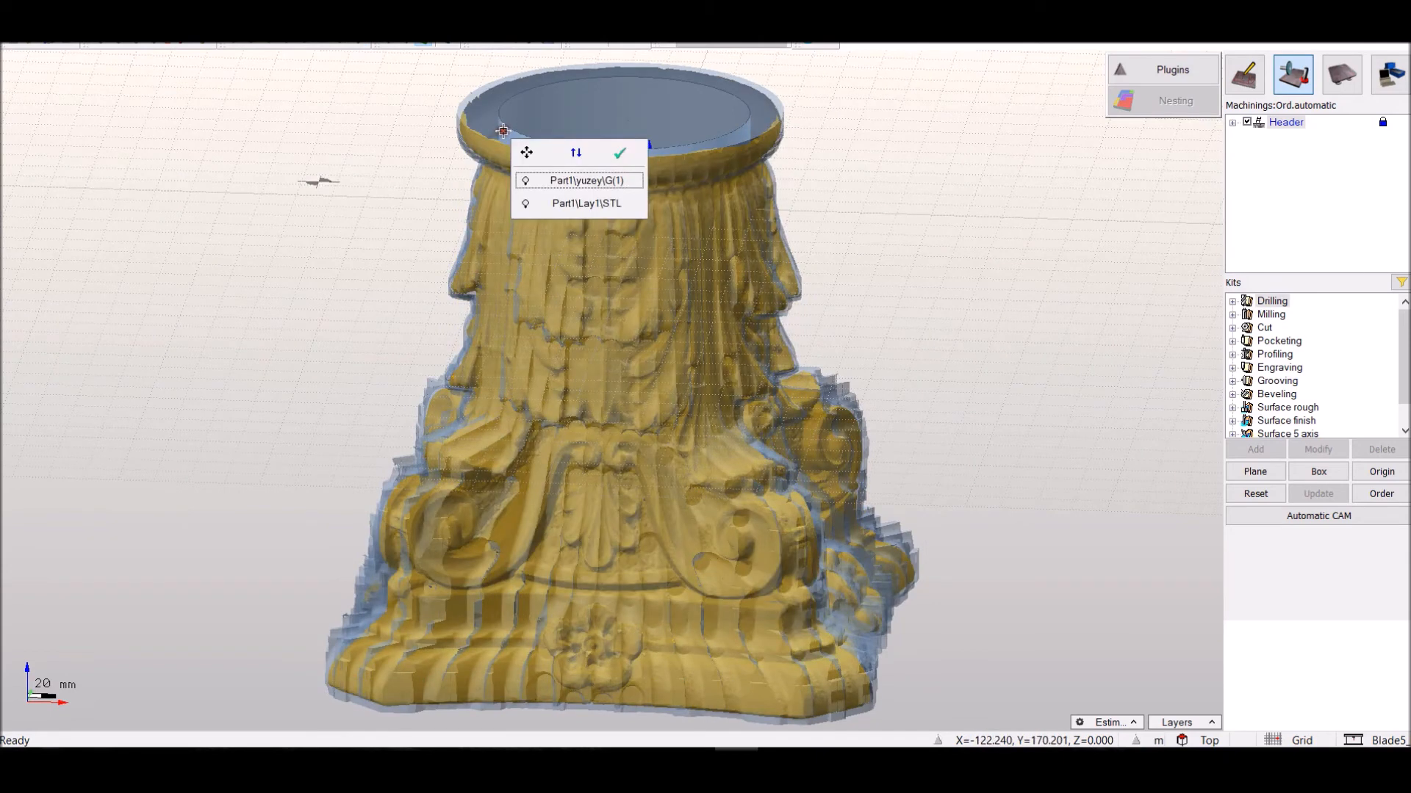
{"action": "left_click", "coordinate": [548, 180]}
{"action": "left_click", "coordinate": [1232, 341]}
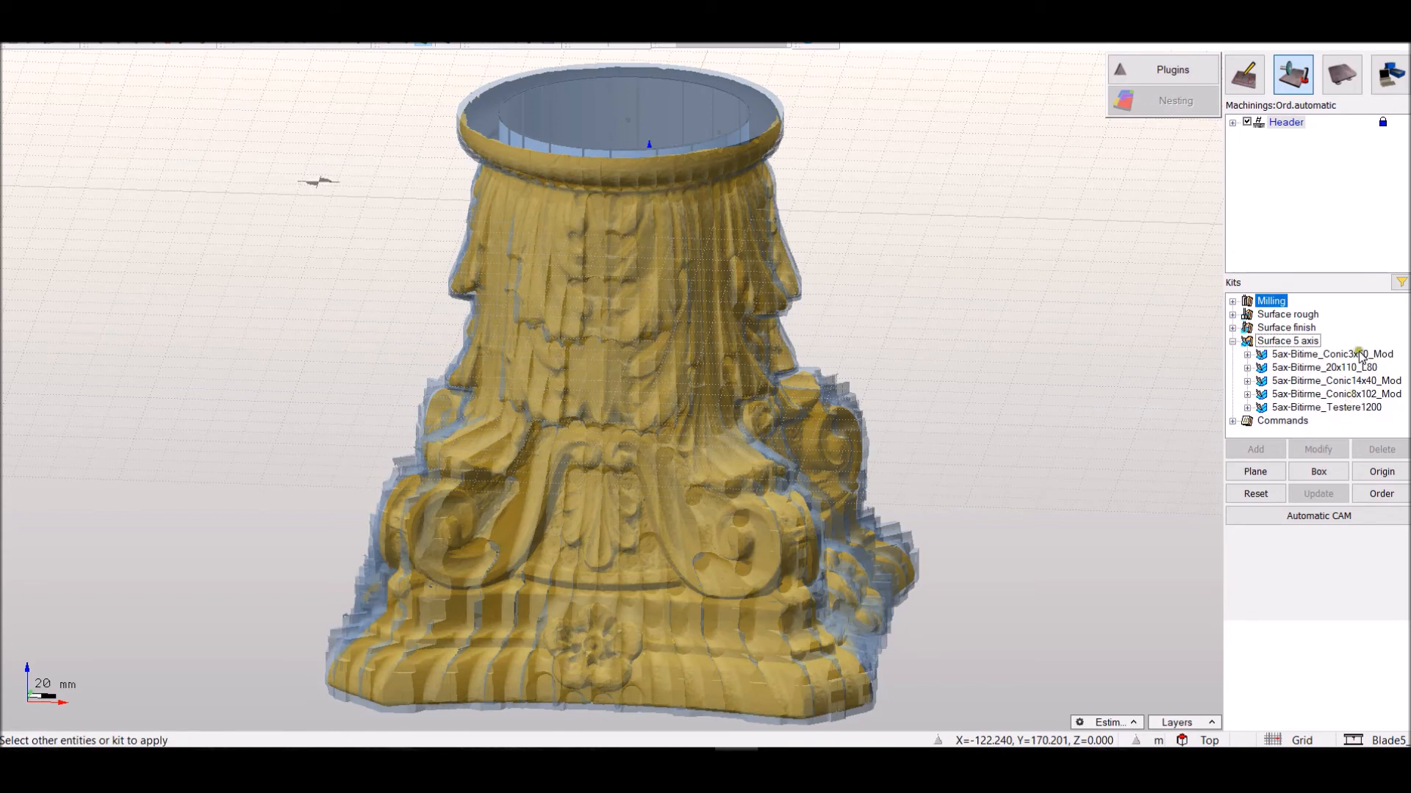
{"action": "left_click", "coordinate": [1352, 395]}
{"action": "left_click", "coordinate": [1253, 449]}
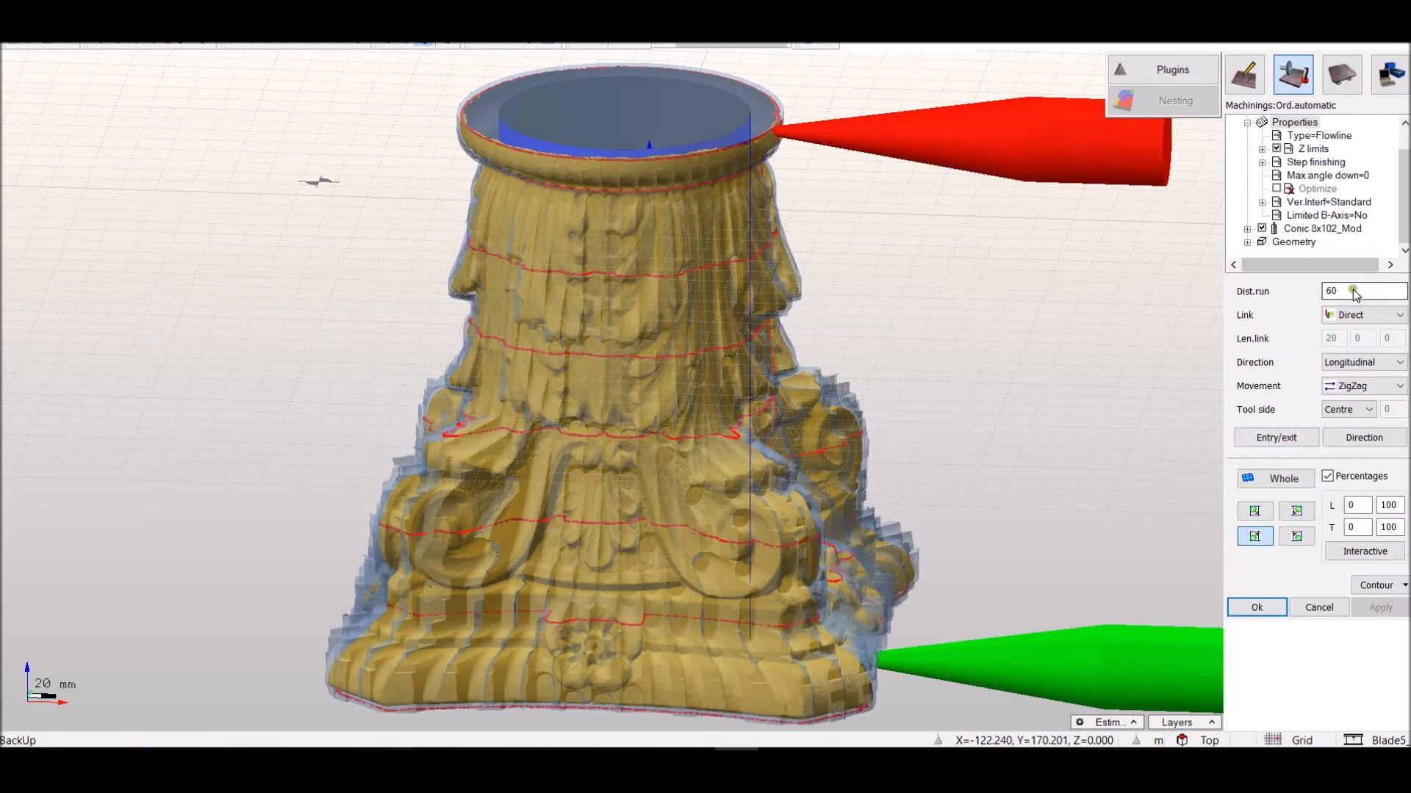
Examine the Conic 8x102_Mod tool parameters, including its overmaterial settings
{"action": "left_click", "coordinate": [1334, 368]}
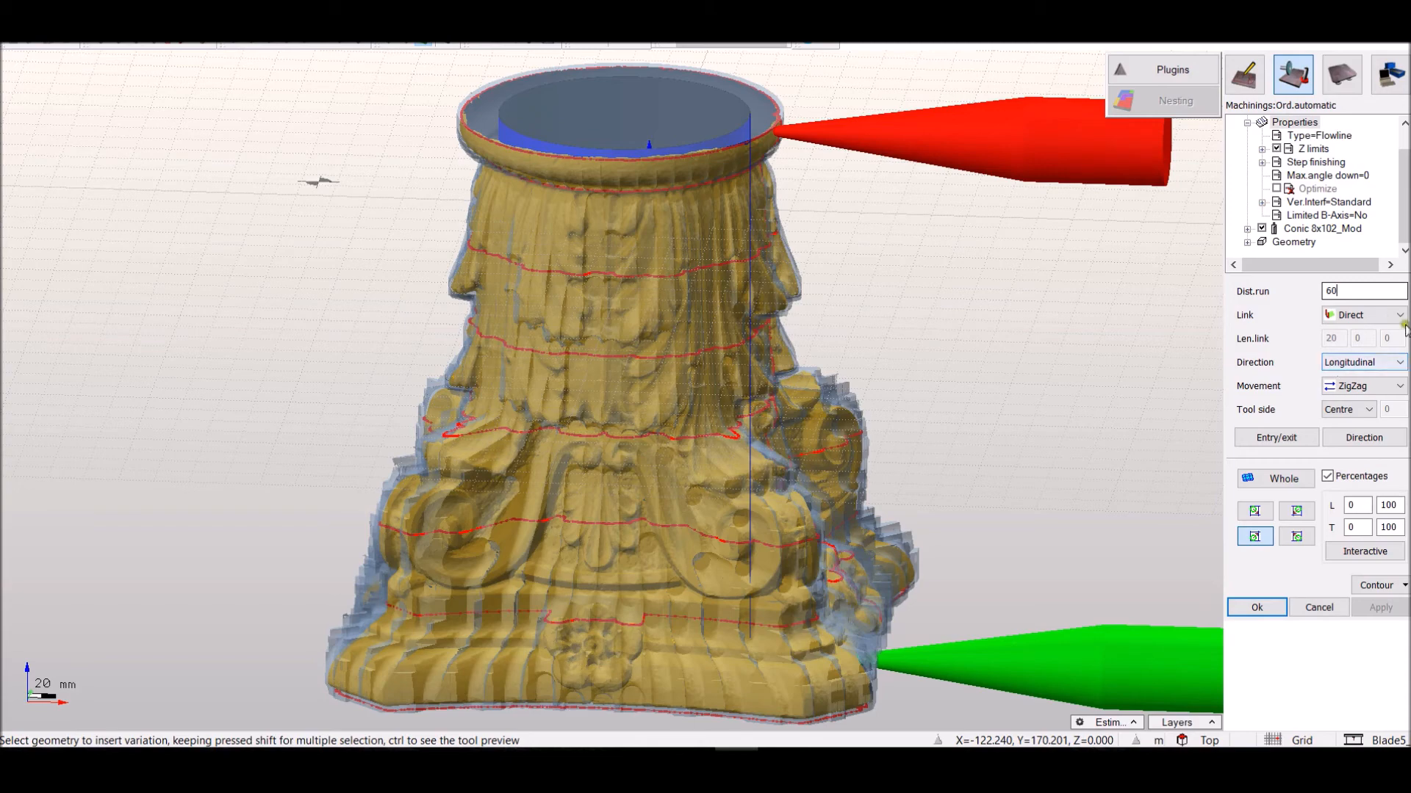
{"action": "left_click", "coordinate": [1247, 228]}
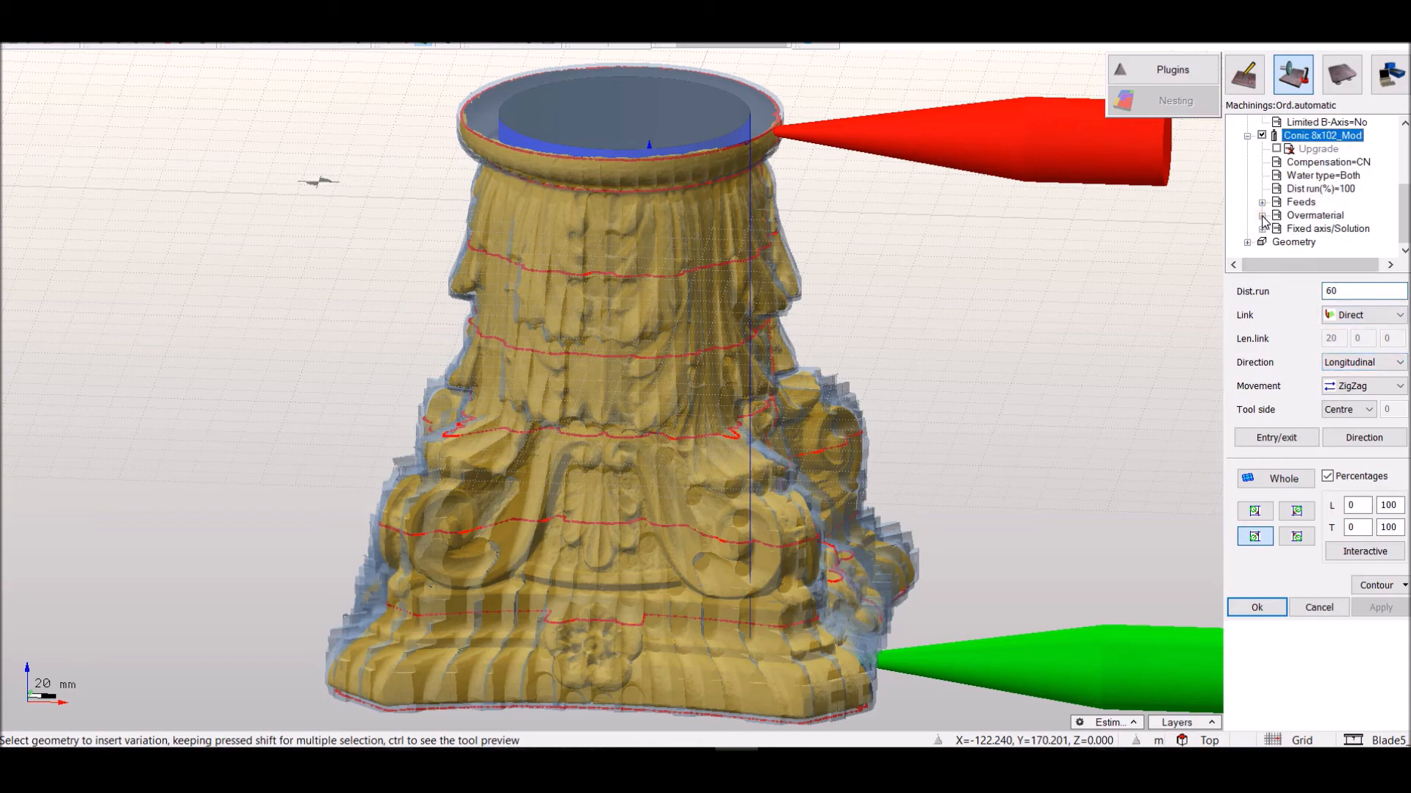
{"action": "left_click", "coordinate": [1262, 217]}
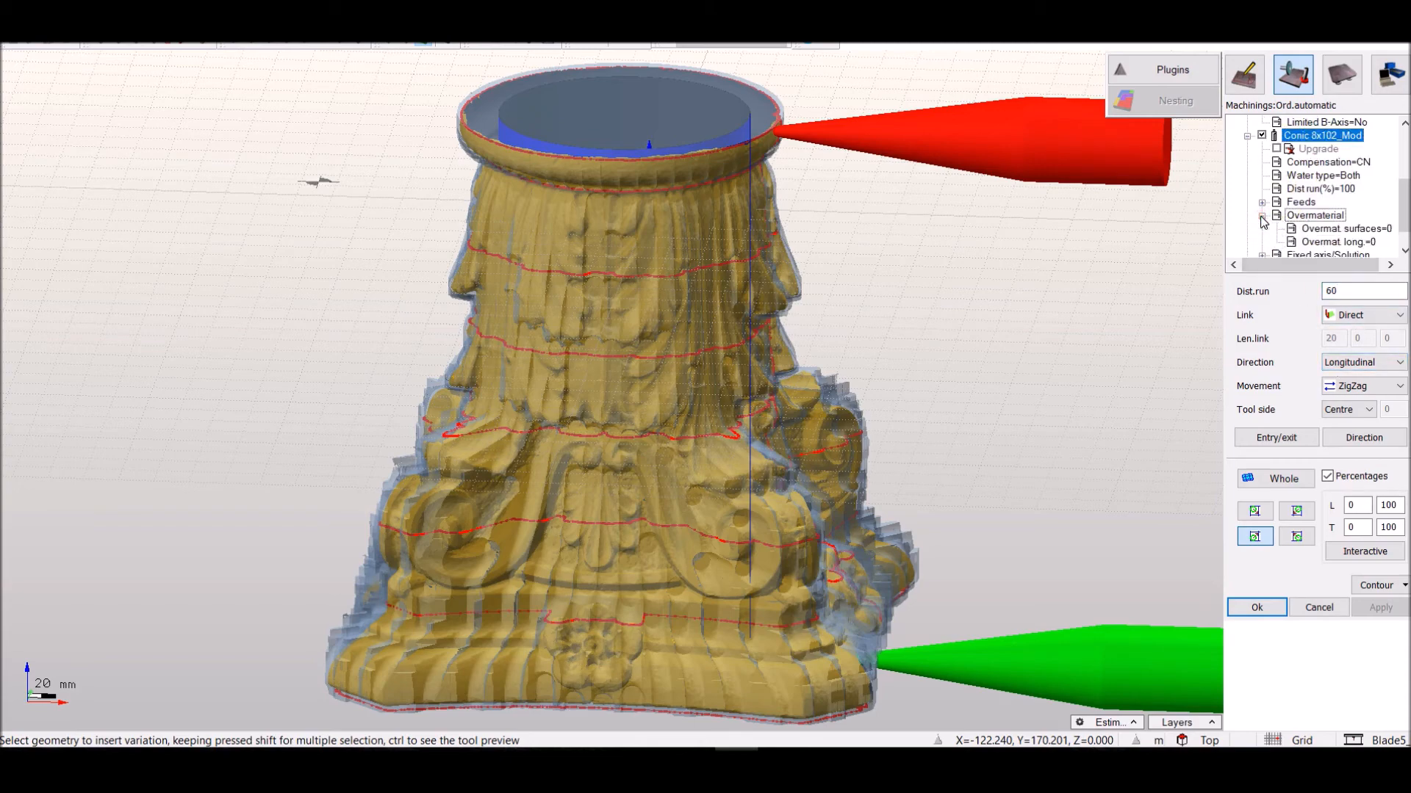
{"action": "left_click", "coordinate": [1262, 217]}
{"action": "scroll", "coordinate": [1257, 191], "scroll_direction": "up", "scroll_amount": 2}
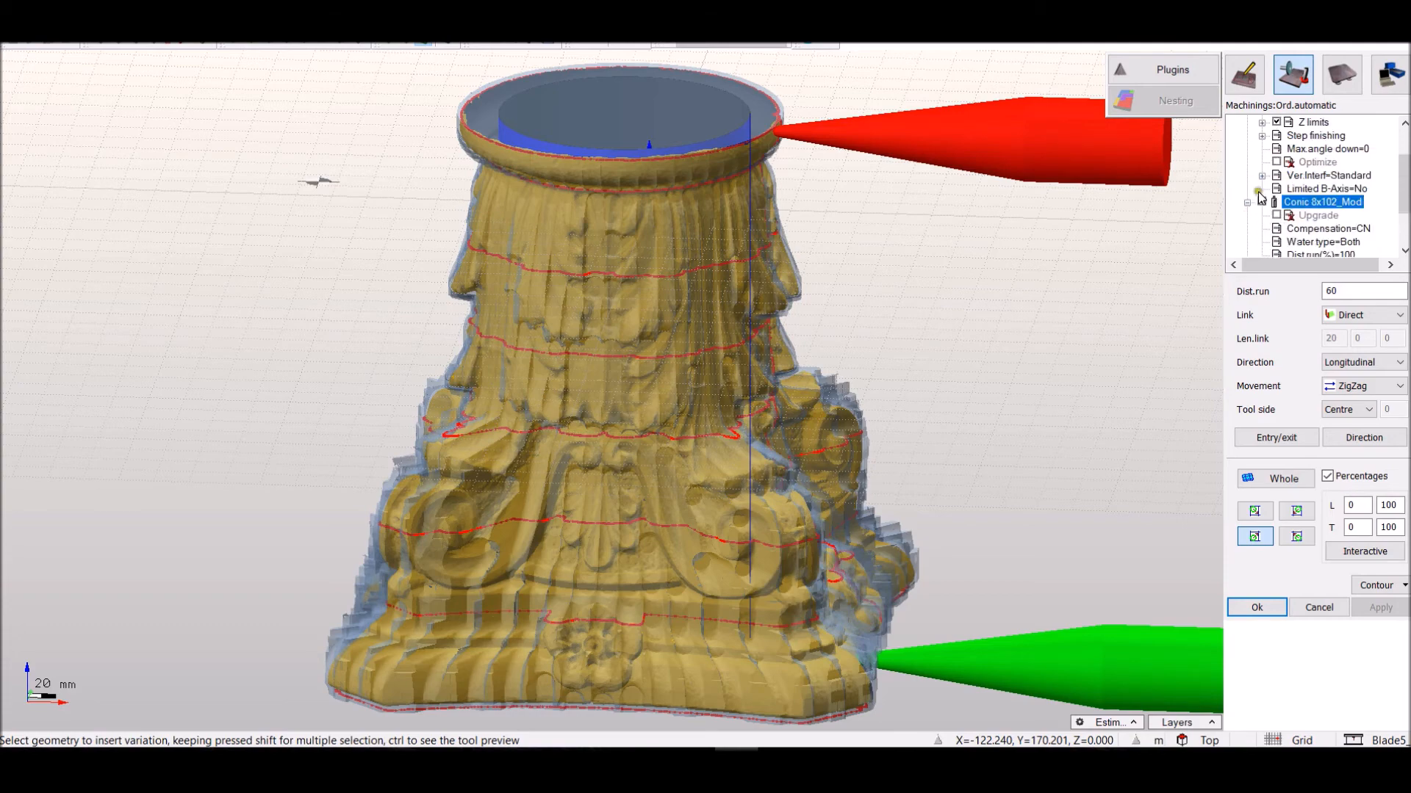
{"action": "scroll", "coordinate": [1257, 190], "scroll_direction": "up", "scroll_amount": 1}
{"action": "scroll", "coordinate": [1251, 153], "scroll_direction": "up", "scroll_amount": 1}
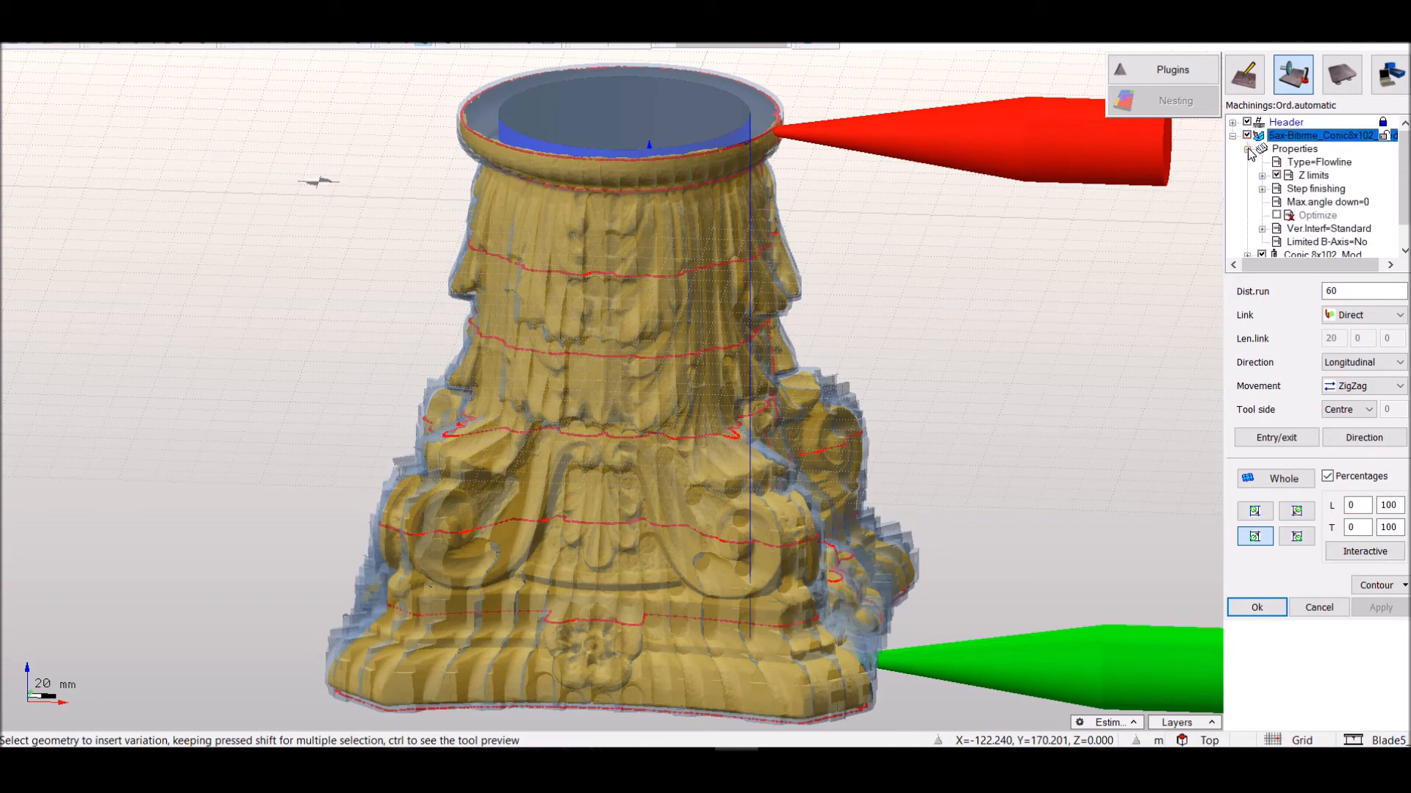
{"action": "left_click", "coordinate": [1247, 149]}
Set the Conic8x102 machining direction to Transversal and apply it to the toolpath
{"action": "left_click", "coordinate": [1336, 362]}
{"action": "left_click", "coordinate": [1348, 374]}
{"action": "left_click", "coordinate": [1381, 608]}
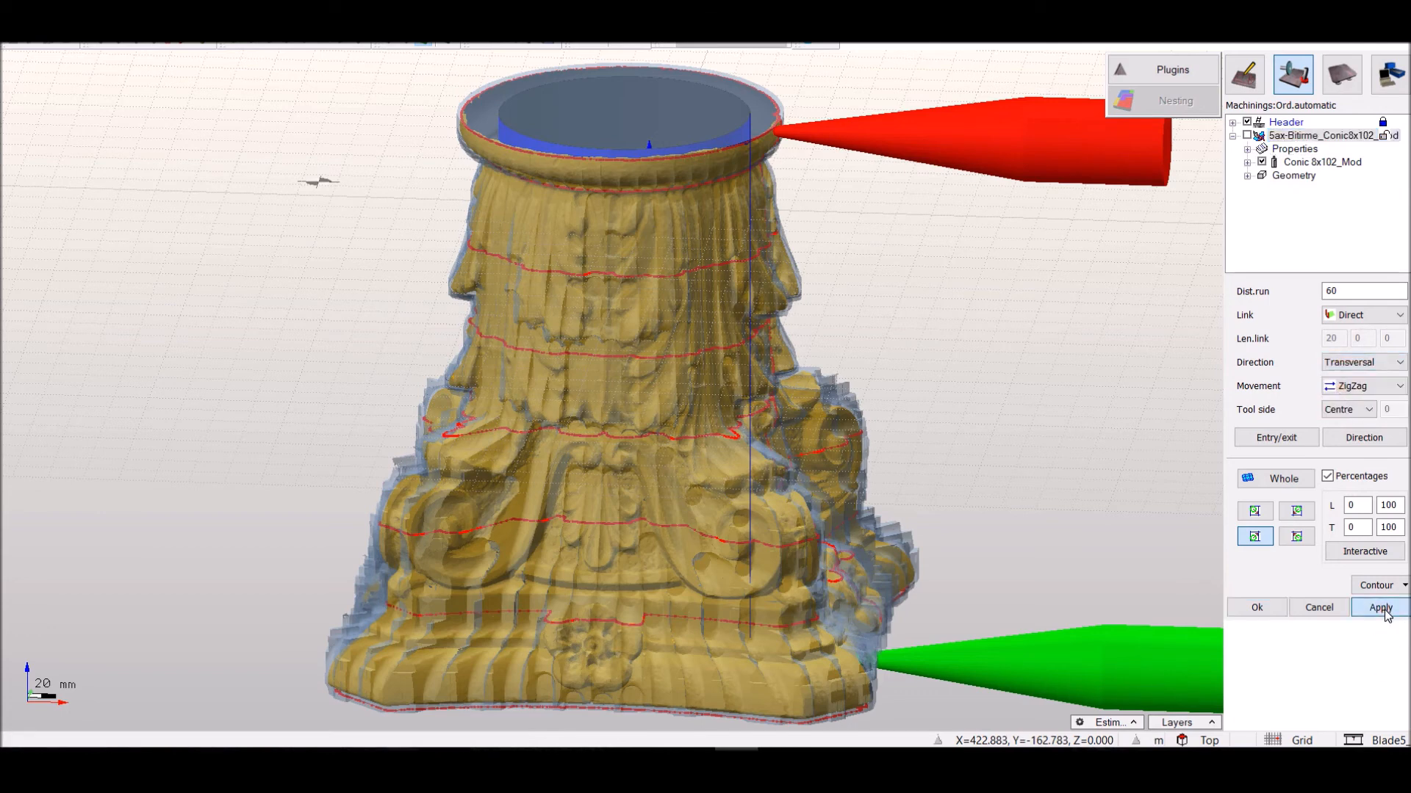
{"action": "left_click", "coordinate": [1382, 608]}
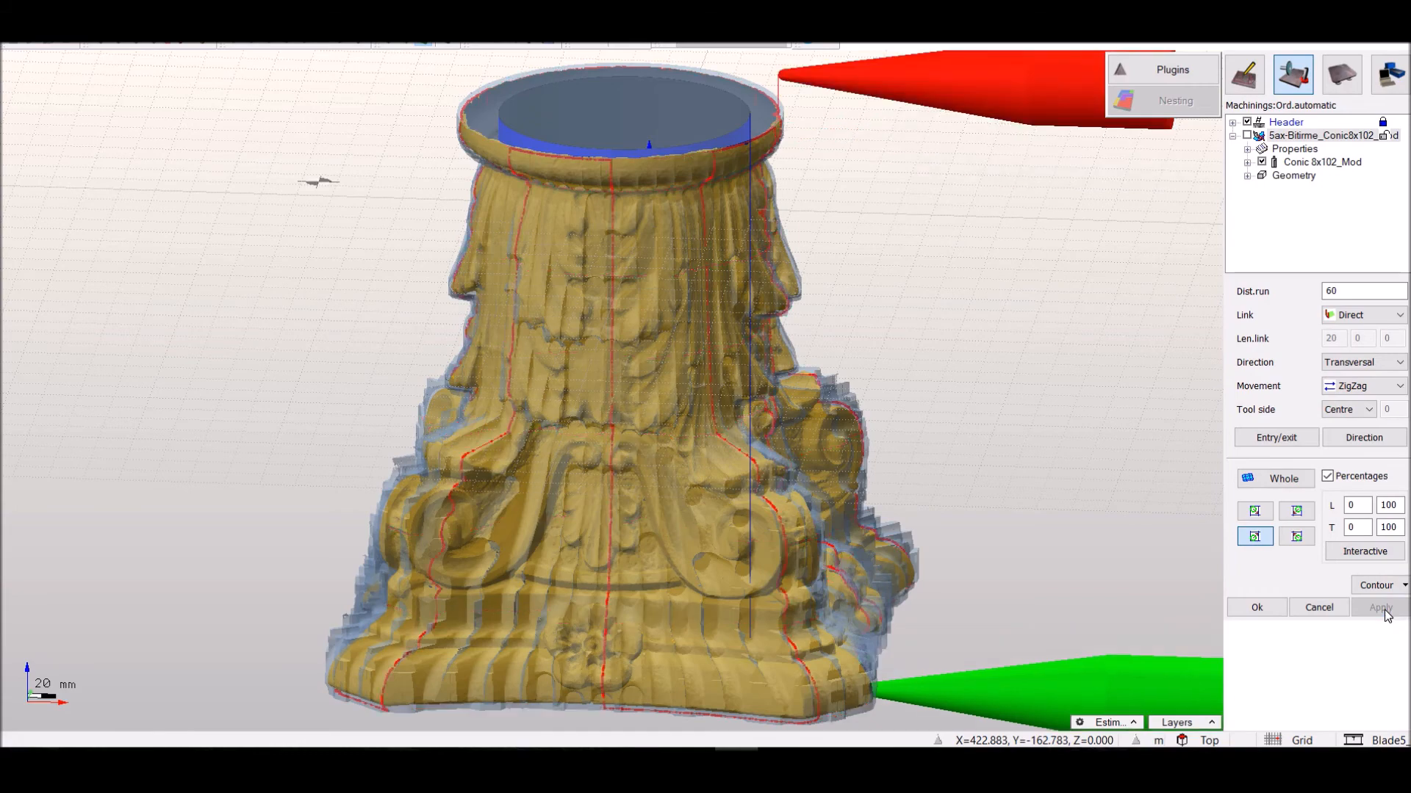
Set the run distance to 2, recalculate the toolpath and accept the Conic8x102 machining
{"action": "double_click", "coordinate": [1331, 292]}
{"action": "type", "text": "2"}
{"action": "left_click", "coordinate": [1379, 609]}
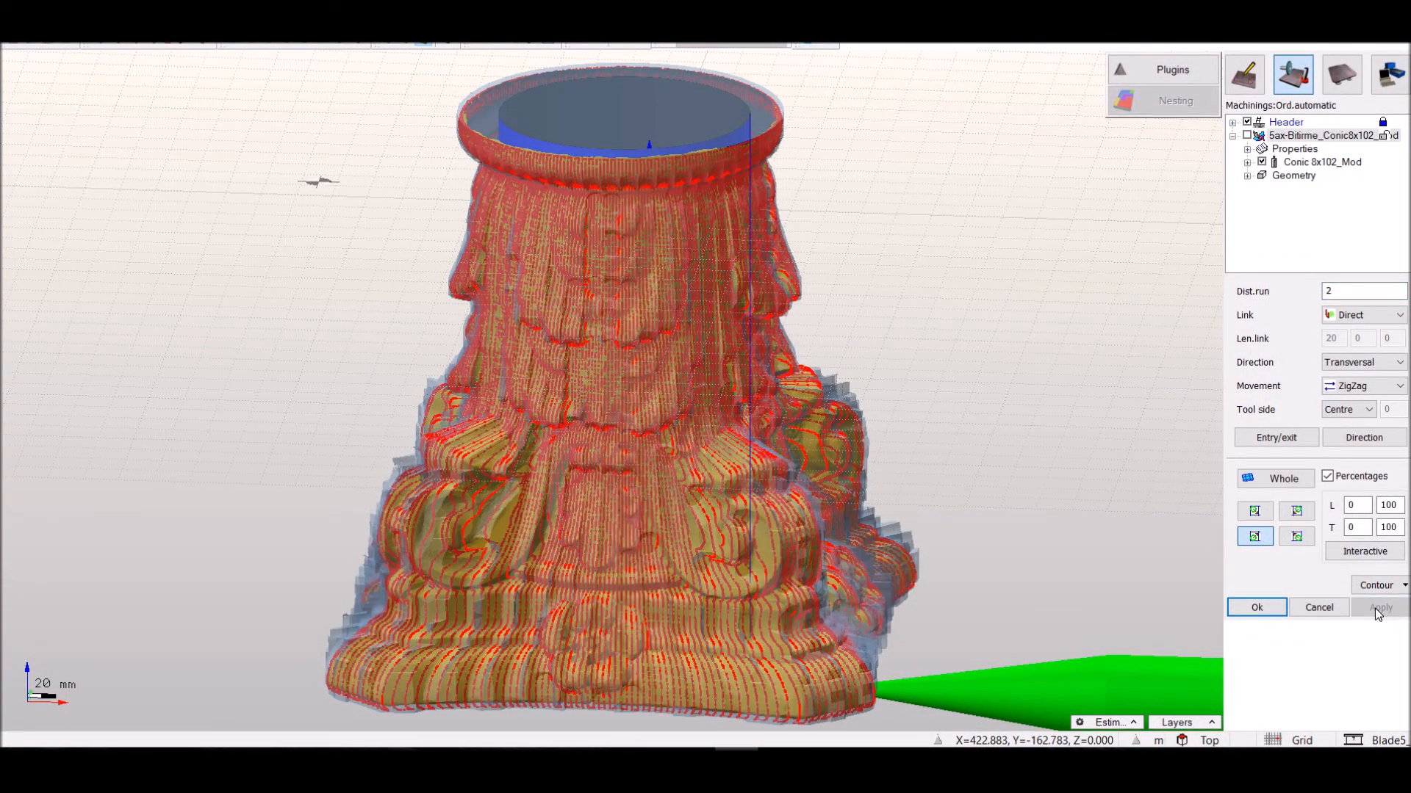
{"action": "left_click", "coordinate": [1258, 608]}
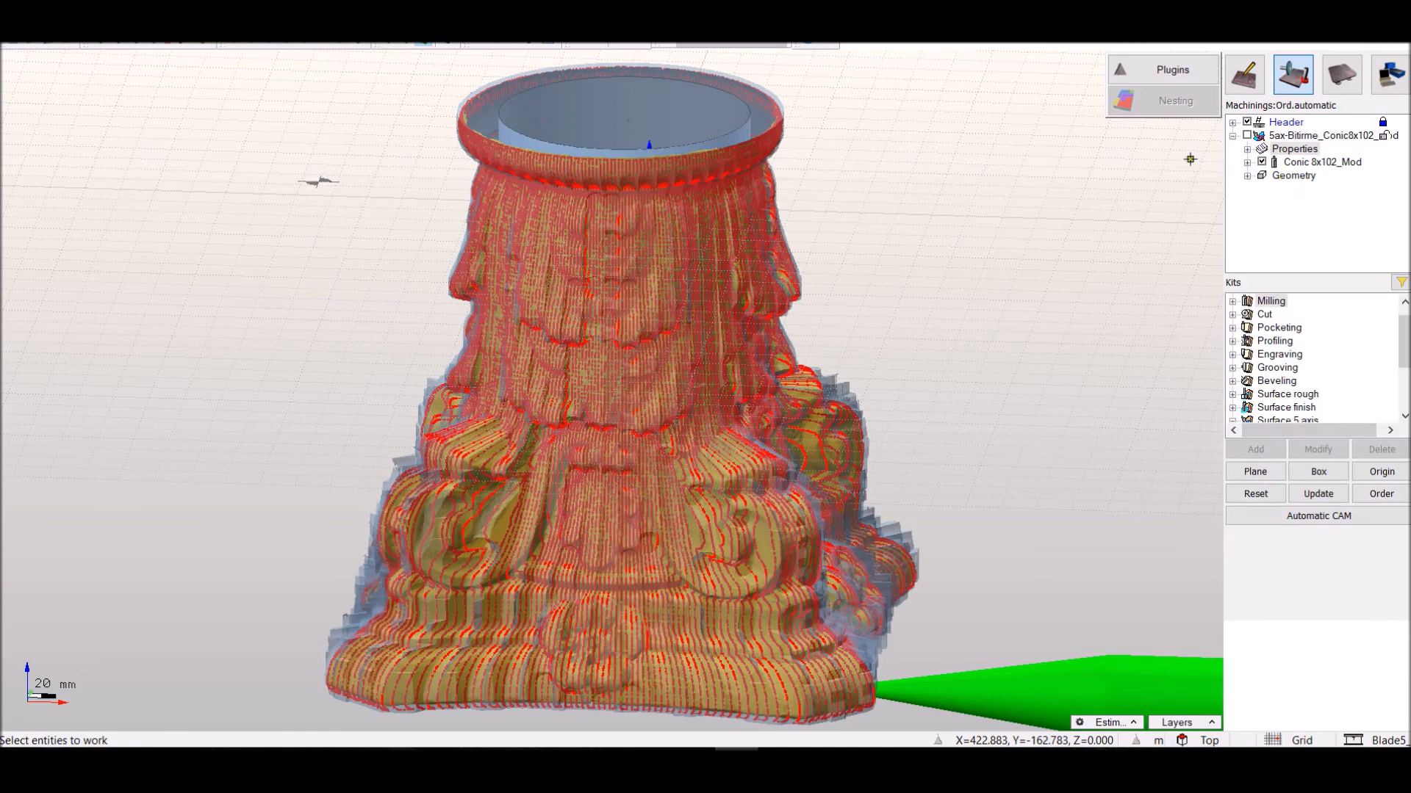
Switch the display to wireframe and start virtual milling of the Conic8x102 machining
{"action": "left_click", "coordinate": [387, 45]}
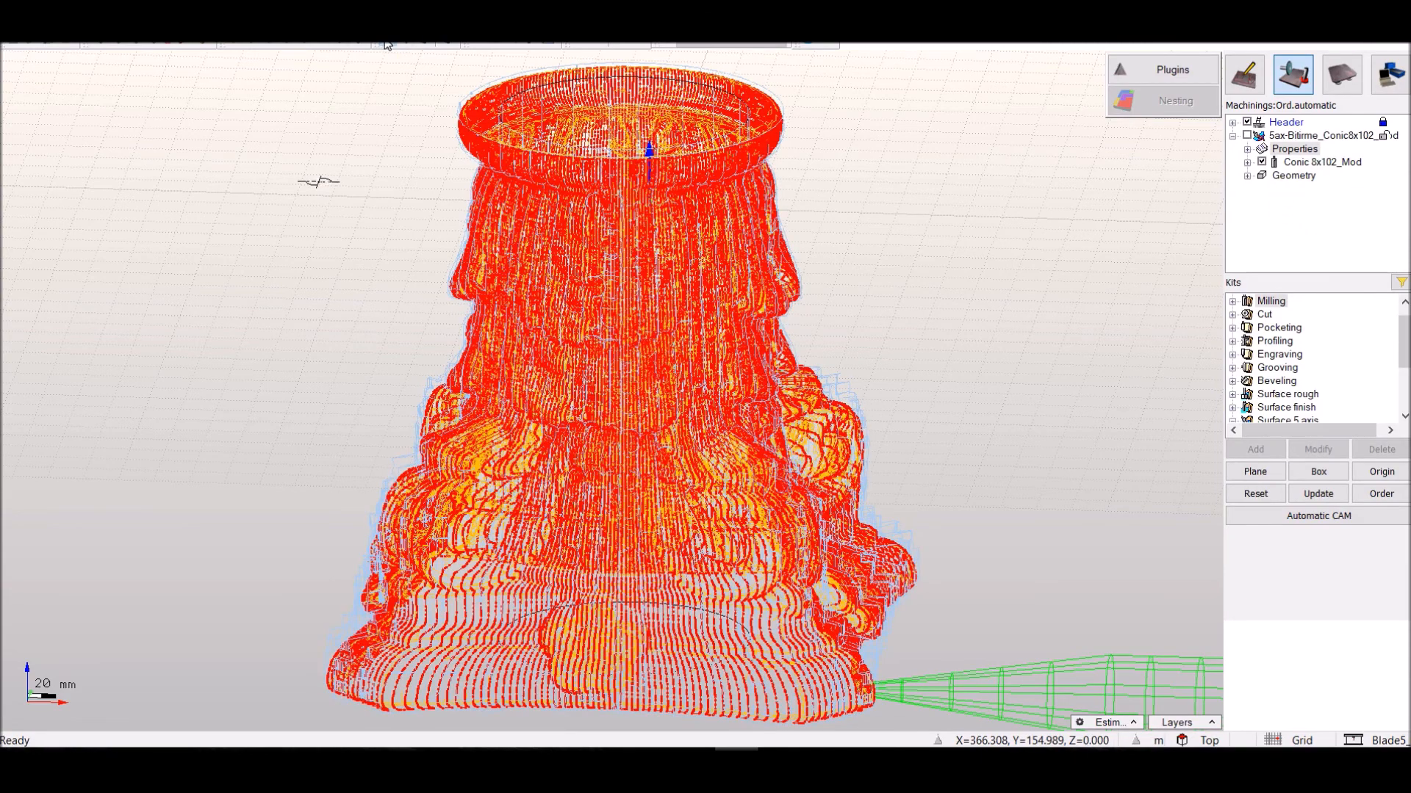
{"action": "right_click", "coordinate": [1284, 138]}
{"action": "mouse_move", "coordinate": [1264, 413]}
{"action": "left_click", "coordinate": [1157, 413]}
{"action": "left_click", "coordinate": [667, 420]}
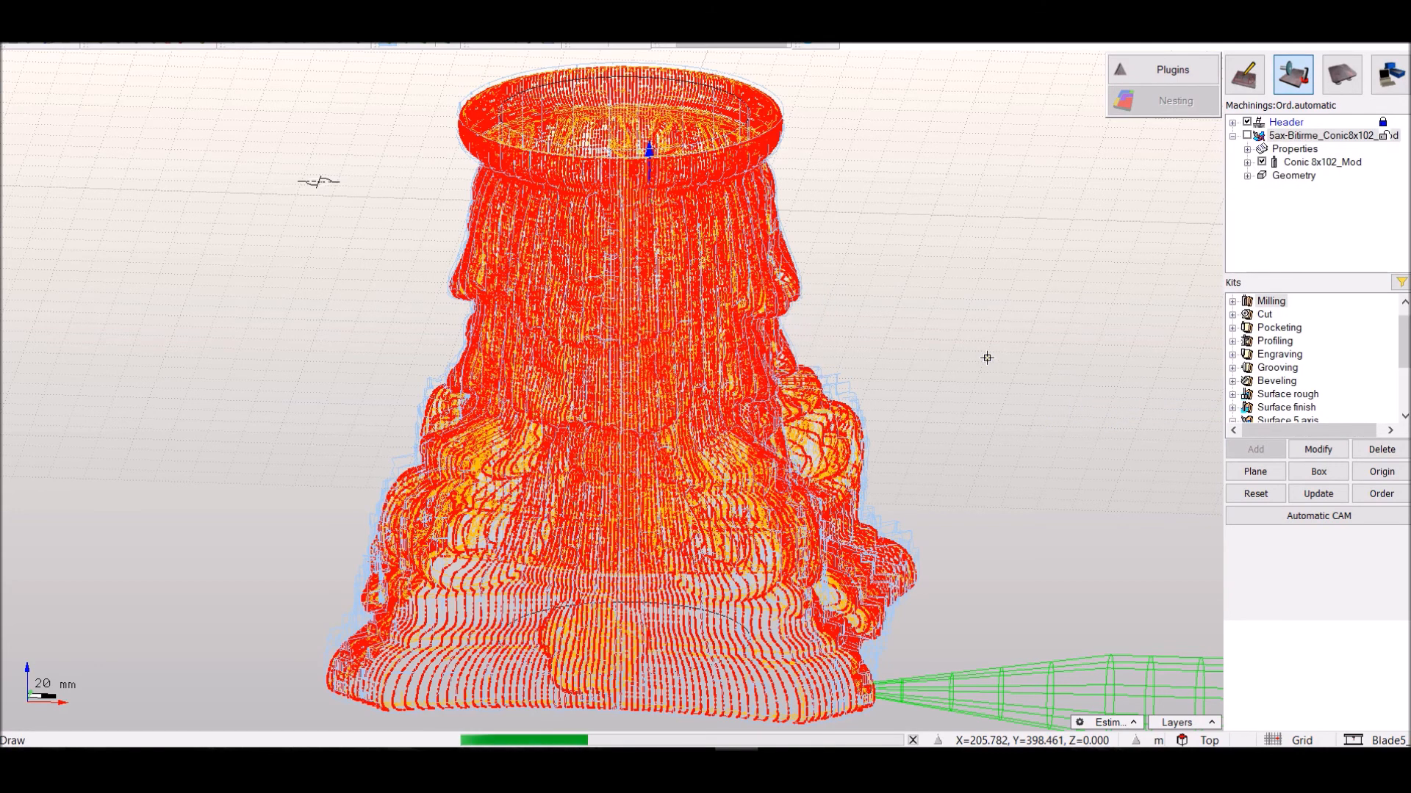
Execute the whole virtual milling for the Conic8x102 machining, running it twice
{"action": "right_click", "coordinate": [1307, 136]}
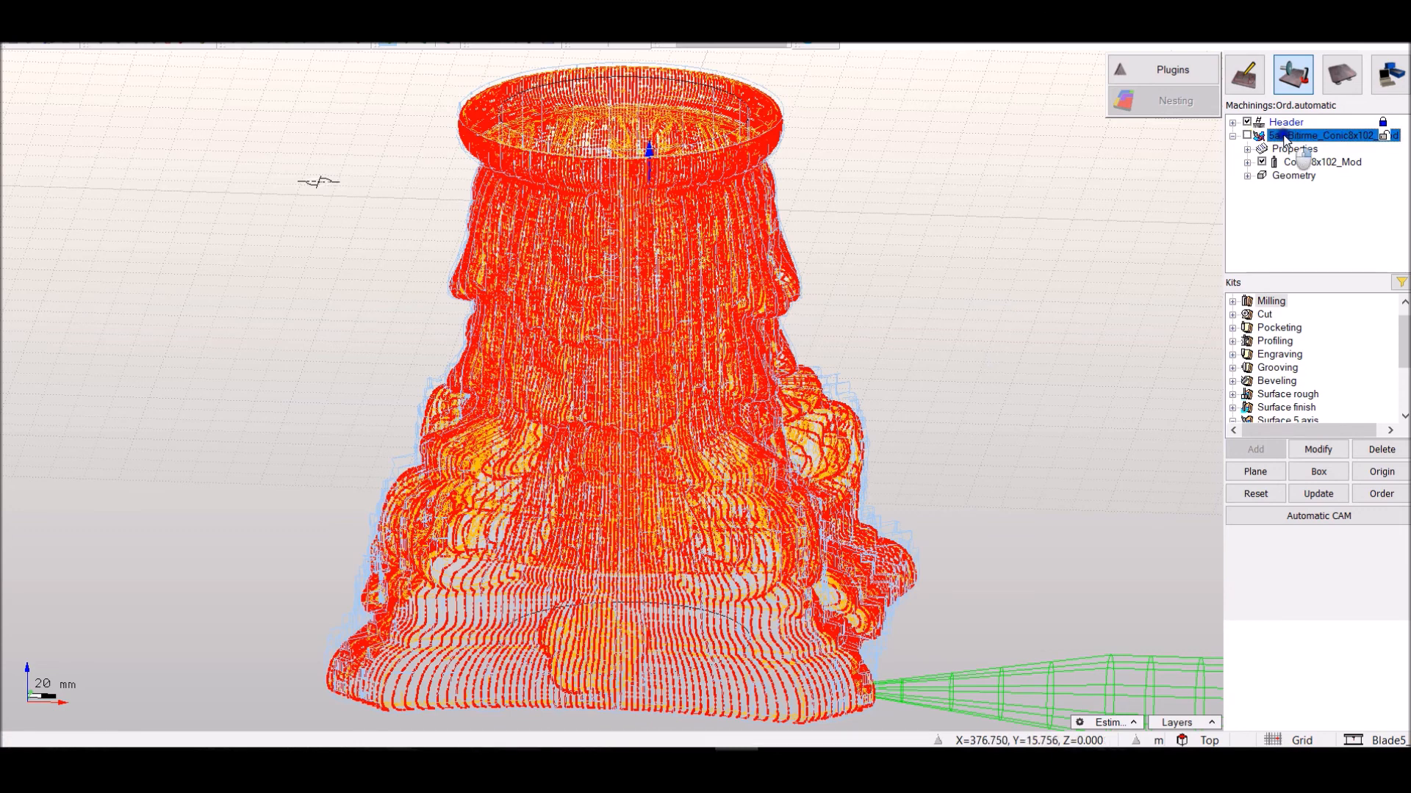
{"action": "mouse_move", "coordinate": [1277, 412]}
{"action": "mouse_move", "coordinate": [1167, 402]}
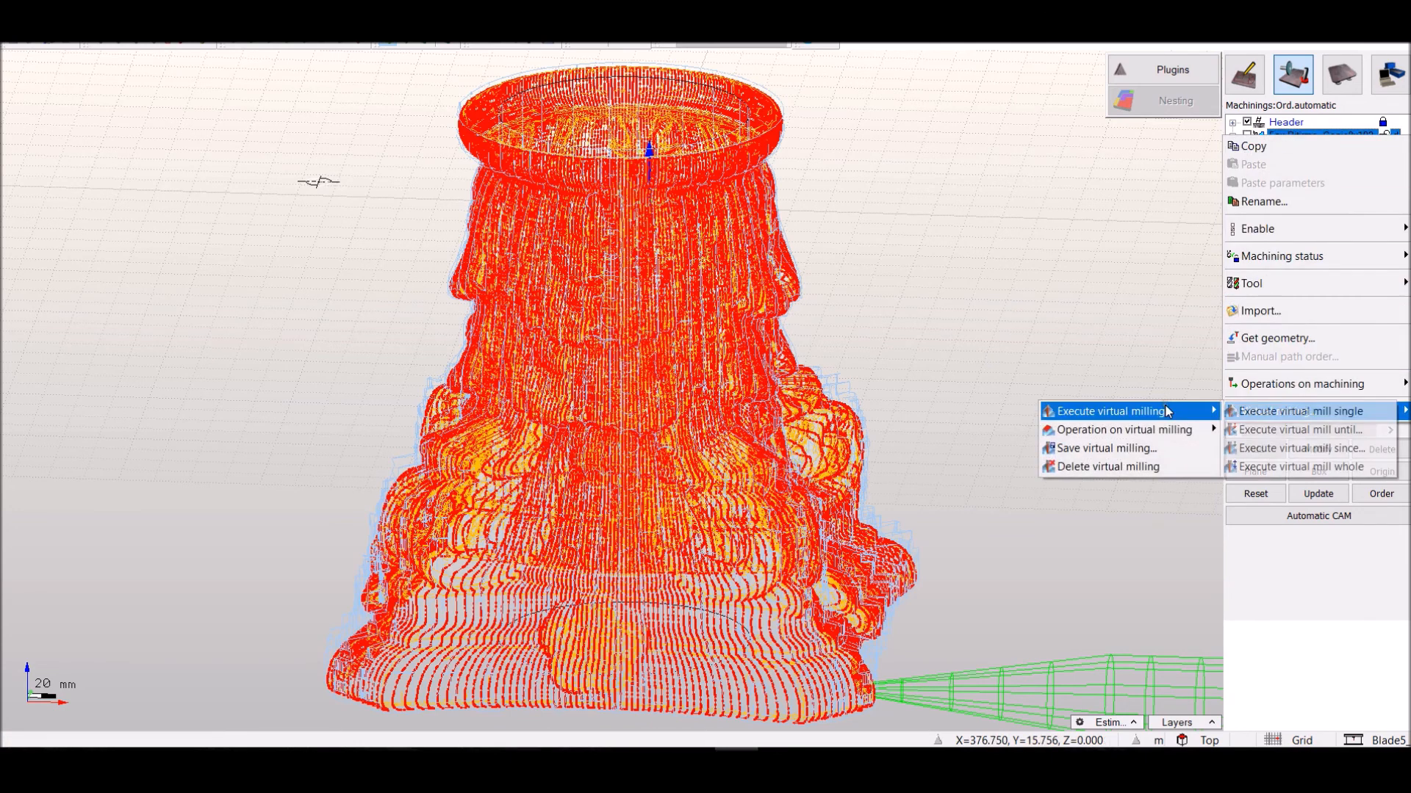
{"action": "left_click", "coordinate": [1277, 463]}
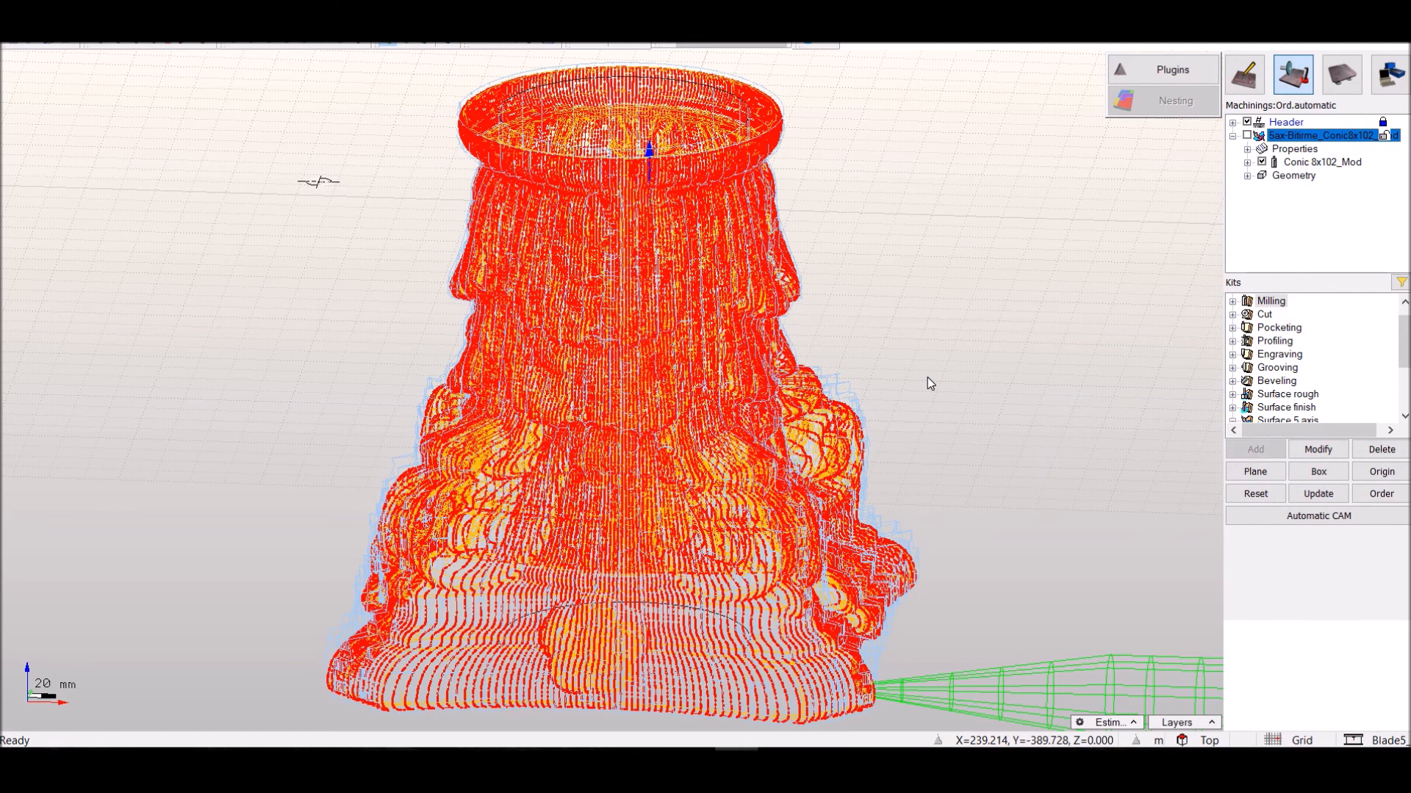
{"action": "right_click", "coordinate": [1304, 136]}
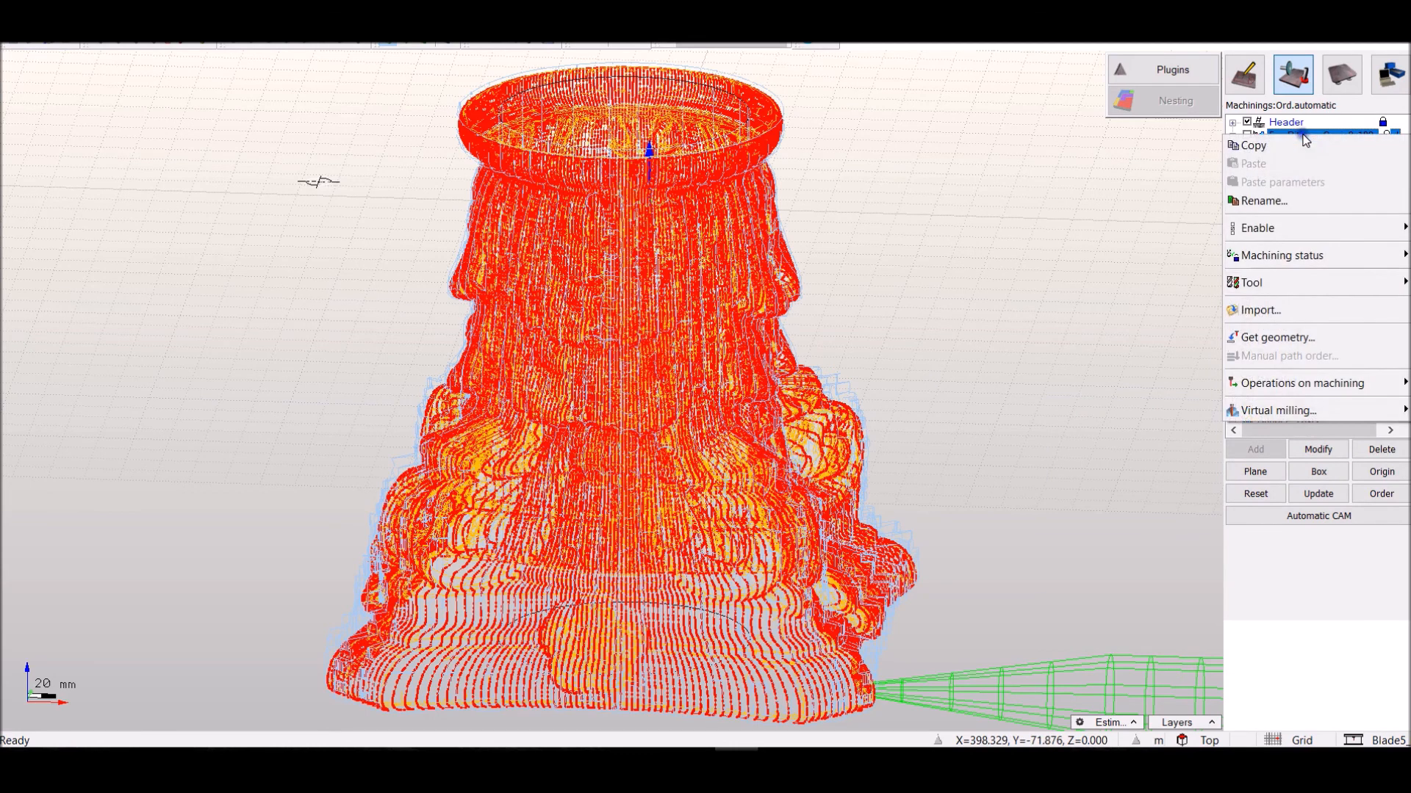
{"action": "mouse_move", "coordinate": [1249, 410]}
{"action": "mouse_move", "coordinate": [1205, 410]}
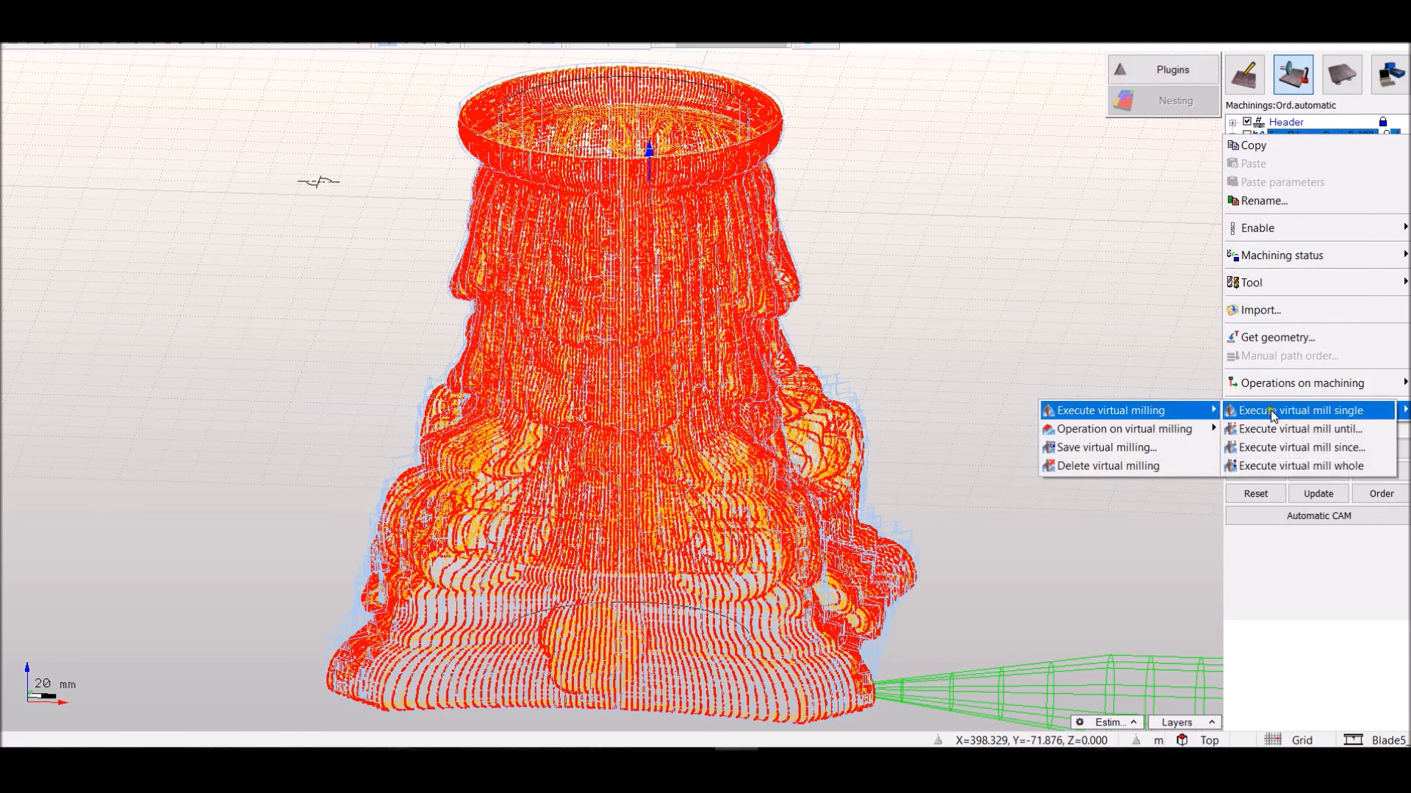
{"action": "left_click", "coordinate": [1282, 467]}
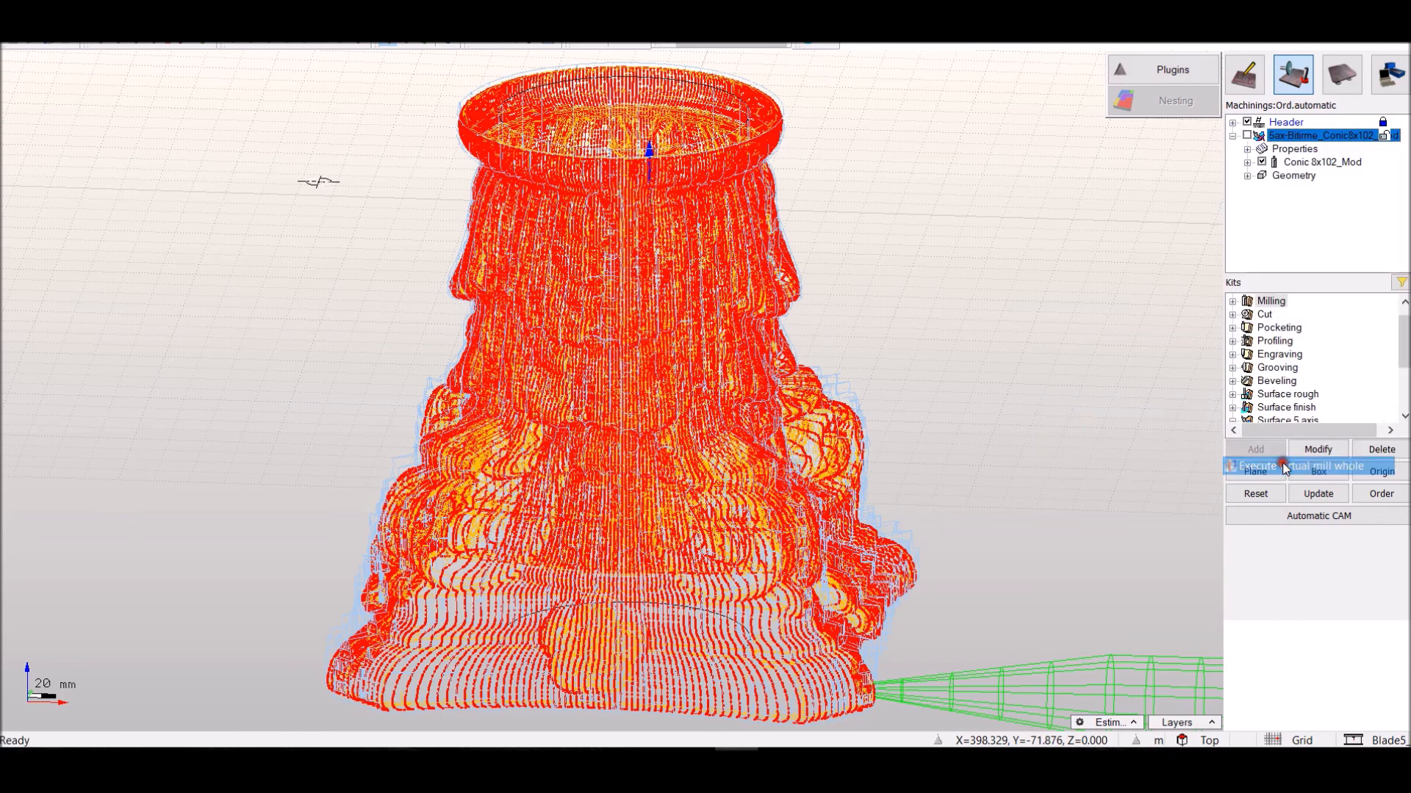
Save the virtual milling result of the Conic8x102 machining to a file
{"action": "right_click", "coordinate": [1319, 138]}
{"action": "mouse_move", "coordinate": [1298, 416]}
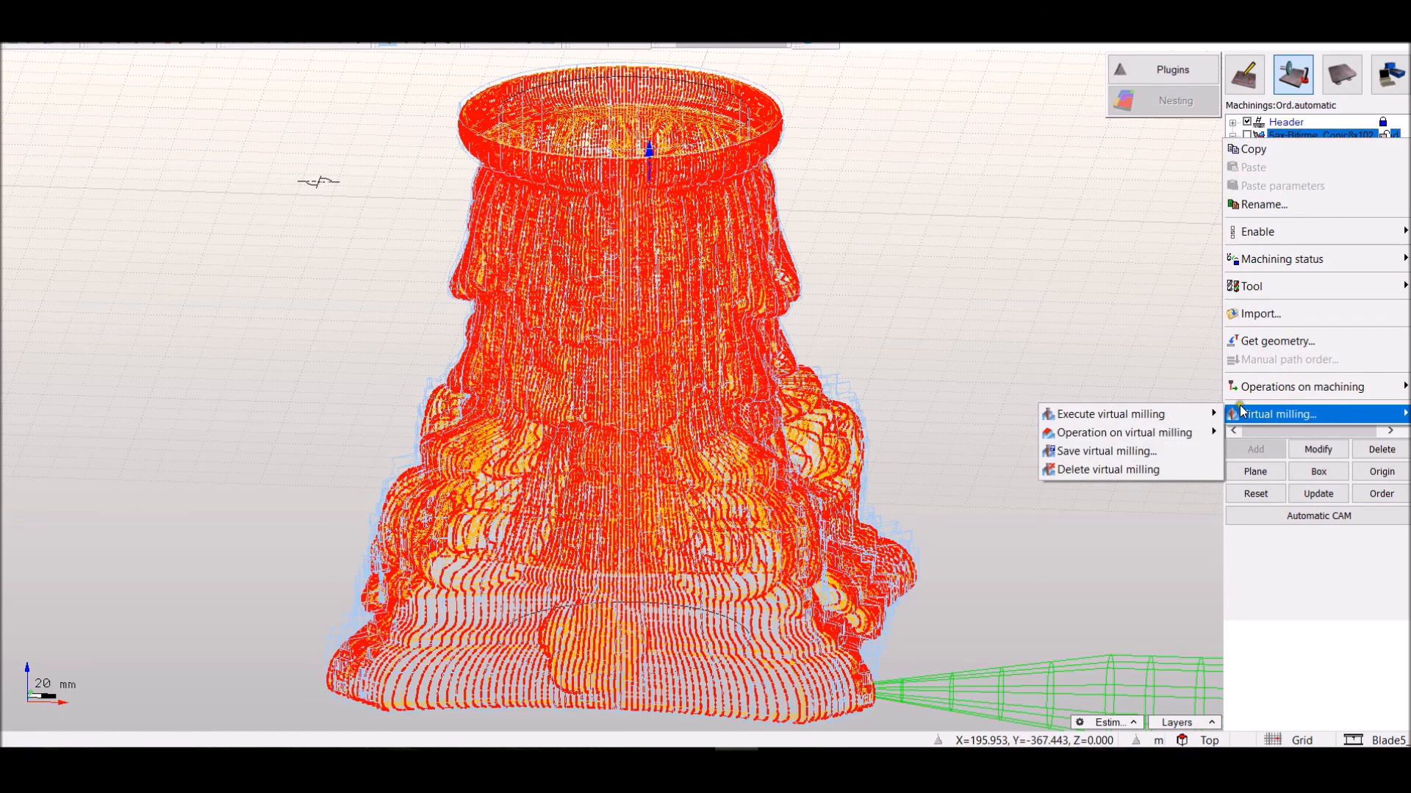
{"action": "left_click", "coordinate": [1105, 452]}
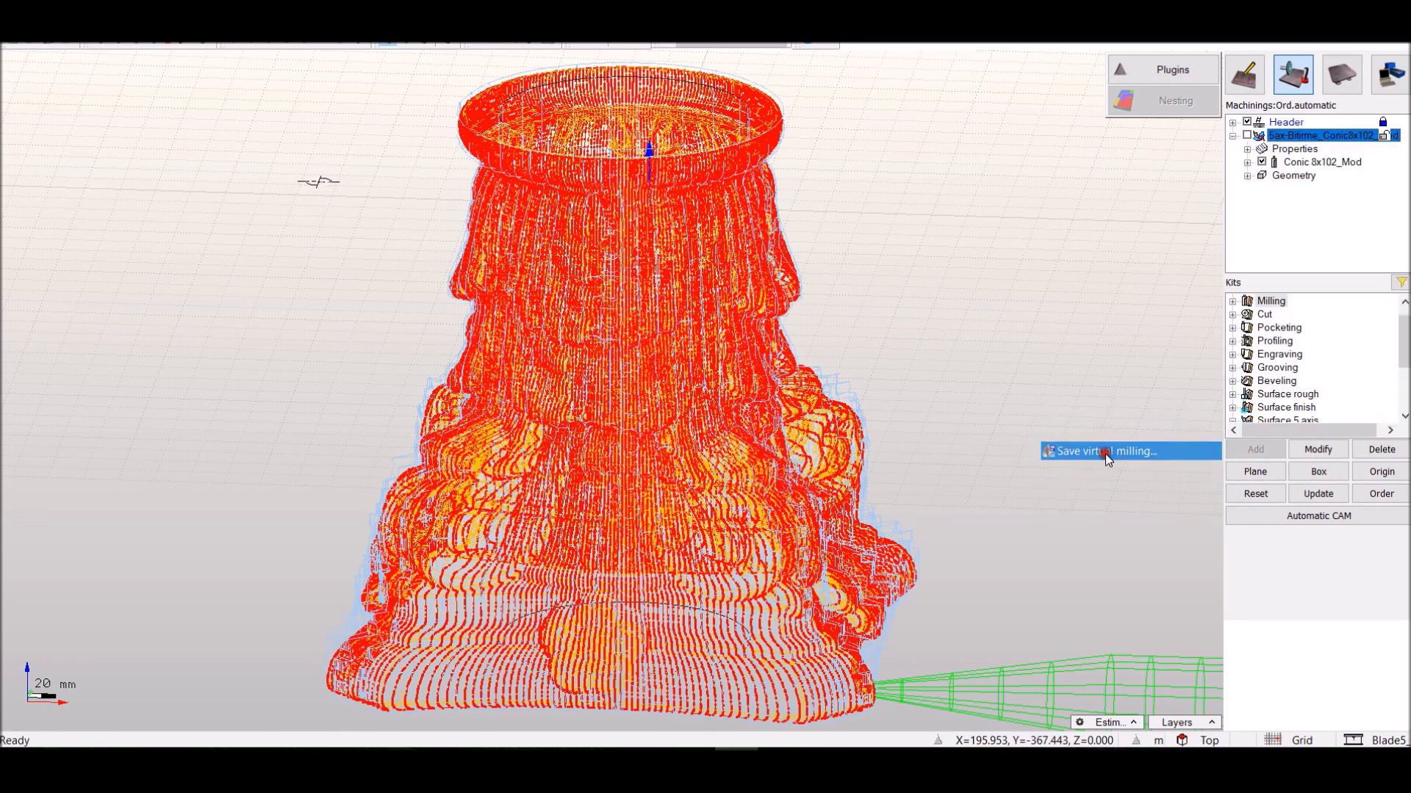
{"action": "left_click", "coordinate": [610, 388]}
{"action": "left_click", "coordinate": [685, 510]}
{"action": "key", "text": "Return"}
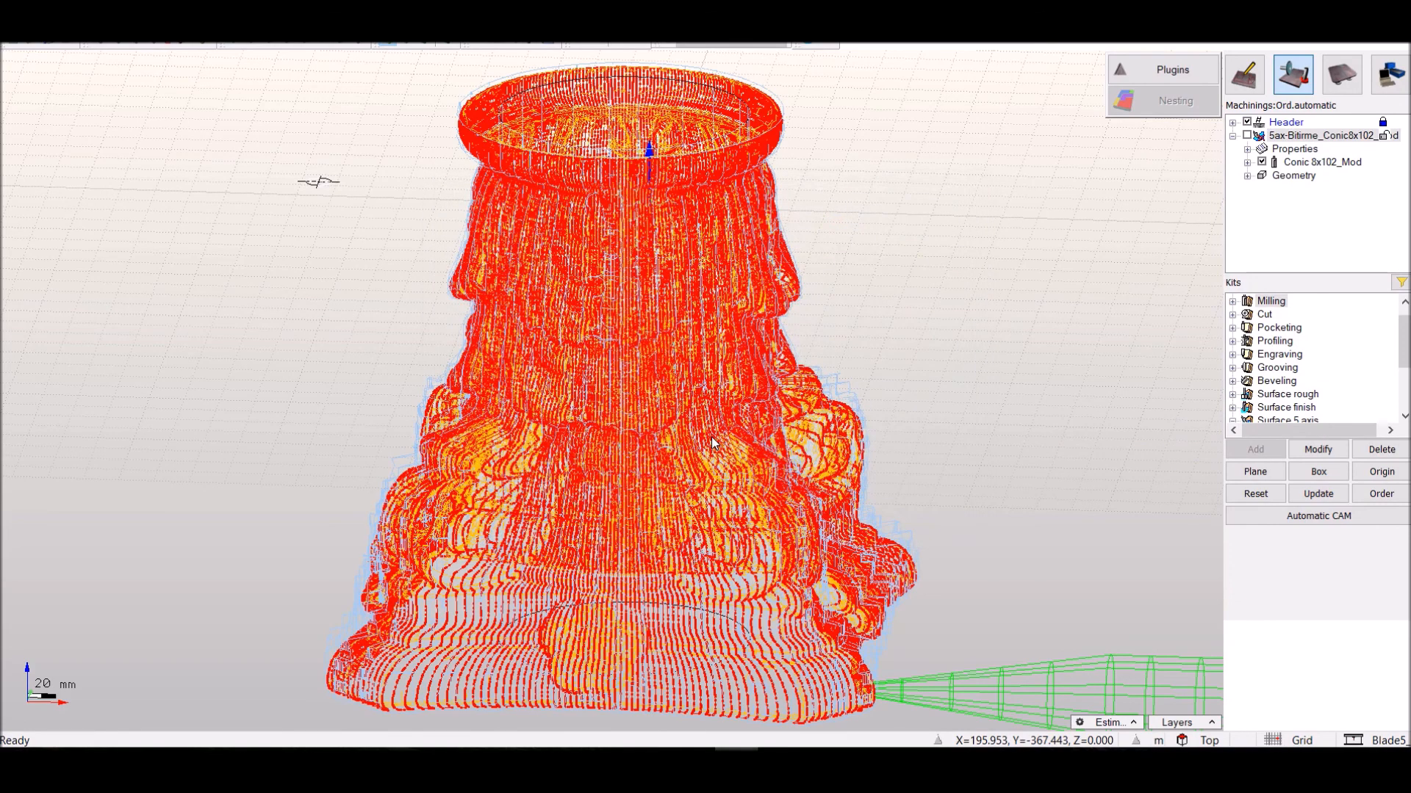